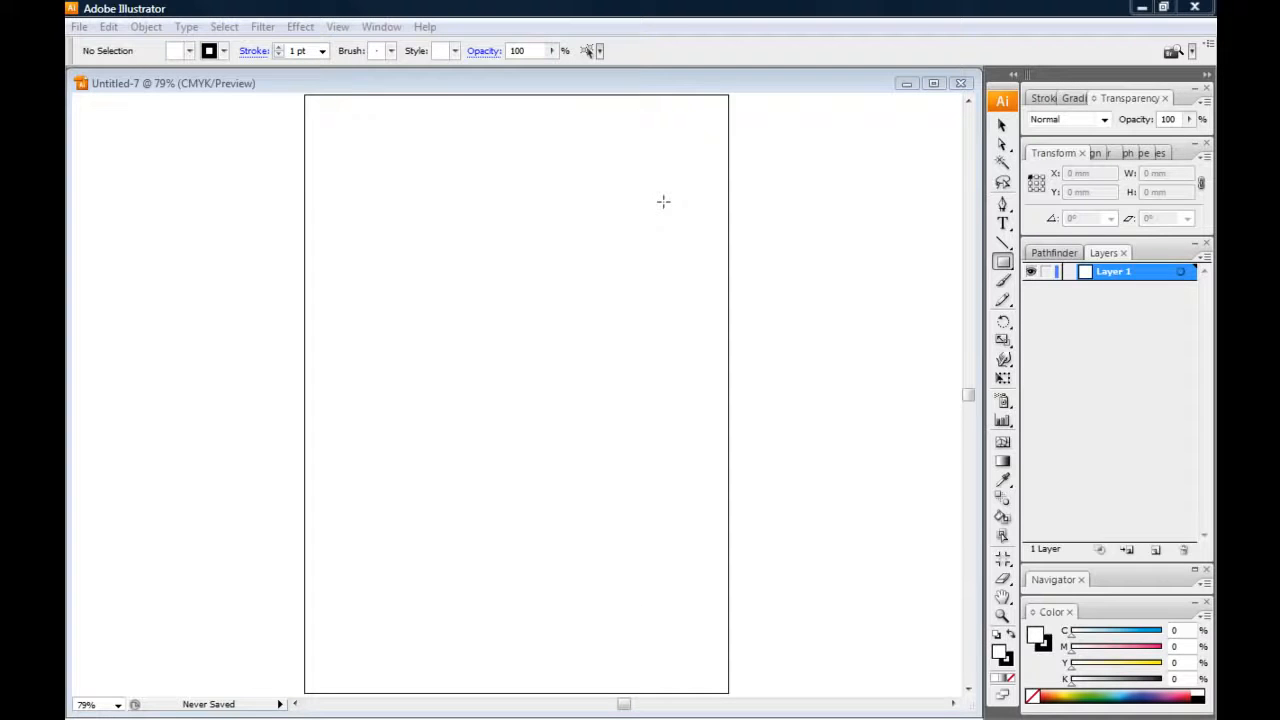
# Place the Cyborg_Sketch file from the Source Files folder into the document as a linked image
pyautogui.click(255, 9)
pyautogui.click(78, 27)
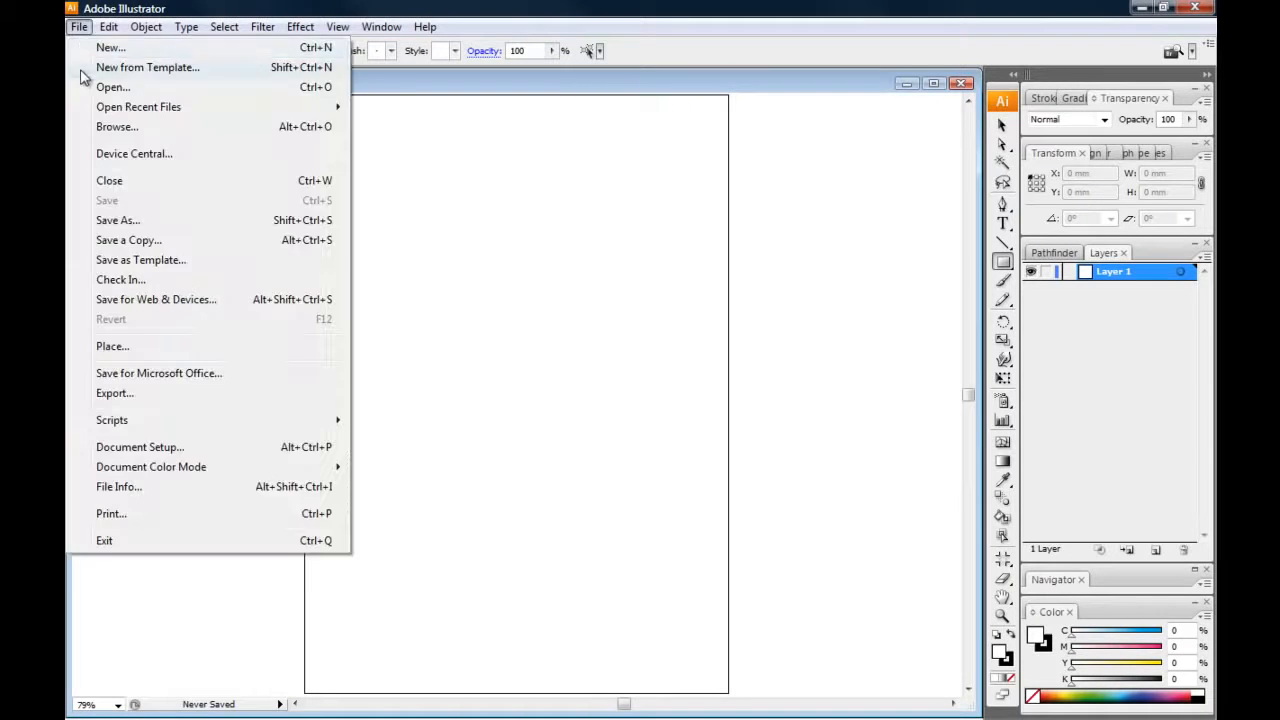
pyautogui.click(121, 350)
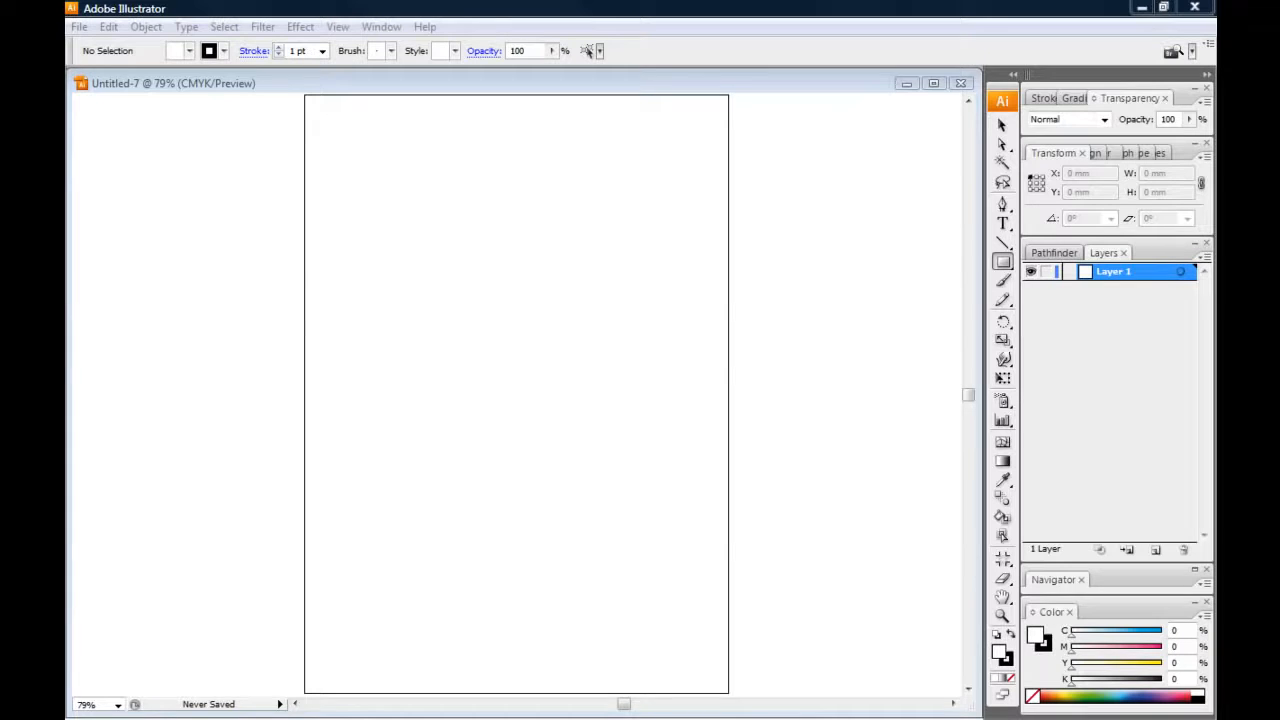
pyautogui.moveTo(100, 320); pyautogui.dragTo(808, 131)
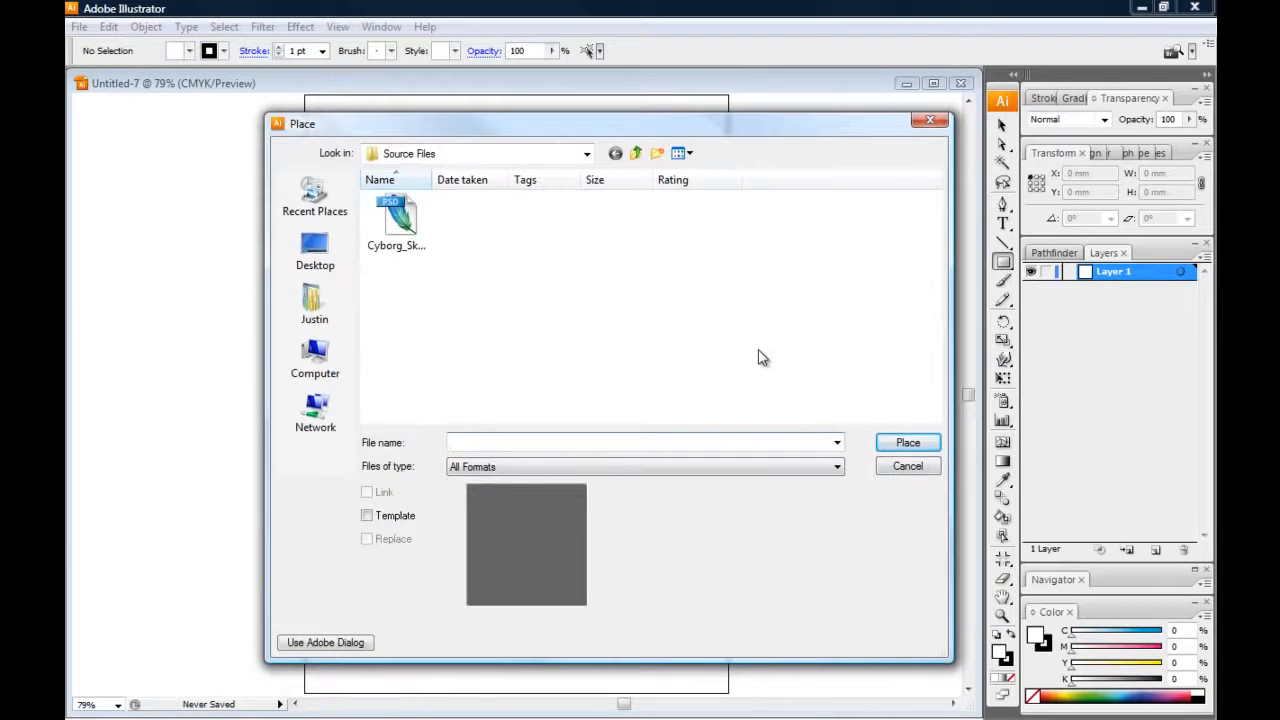
pyautogui.click(400, 220)
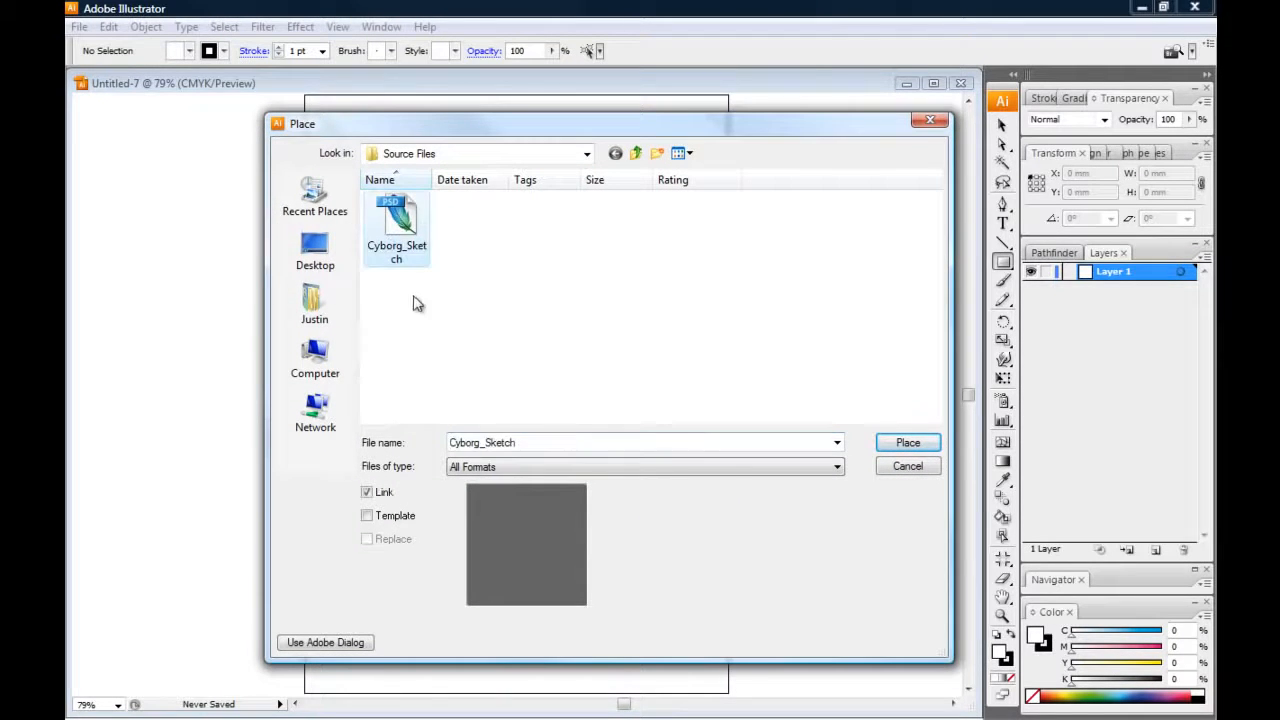
pyautogui.click(897, 447)
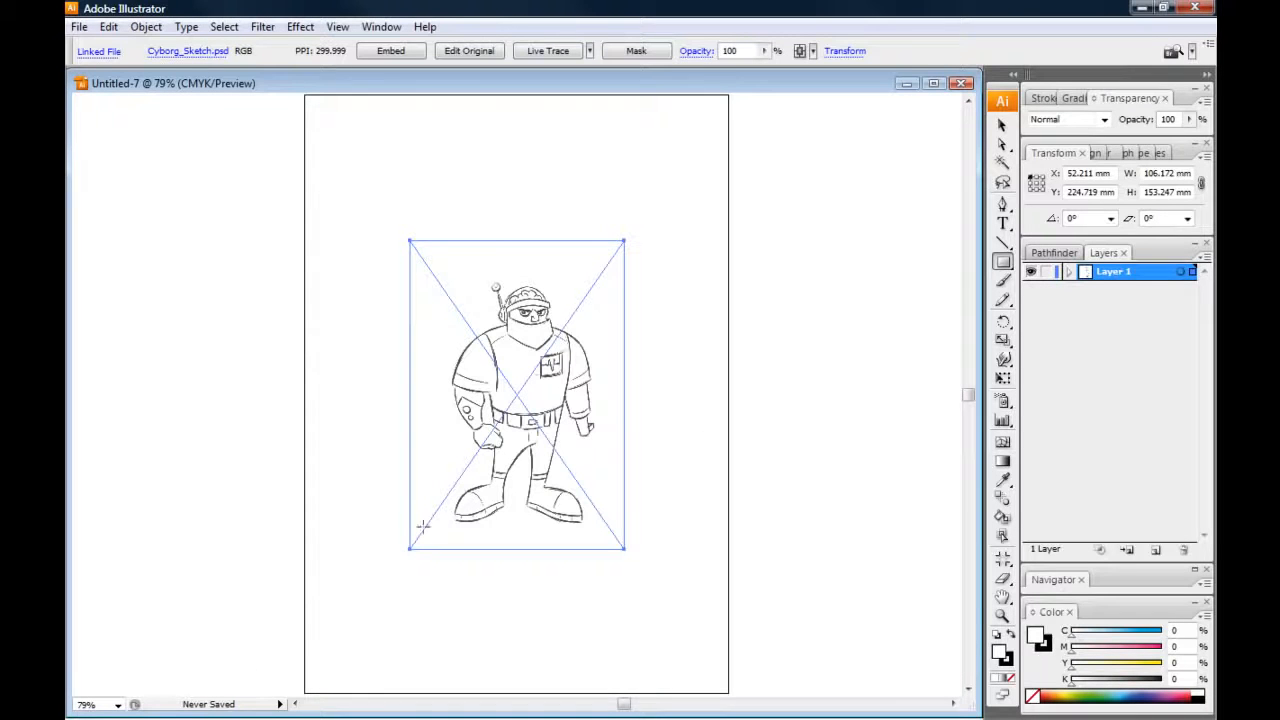
# Deselect the placed sketch and examine its line work up close around the head, torso, arms and boots
pyautogui.click(1002, 125)
pyautogui.click(860, 153)
pyautogui.moveTo(282, 269); pyautogui.dragTo(297, 284)
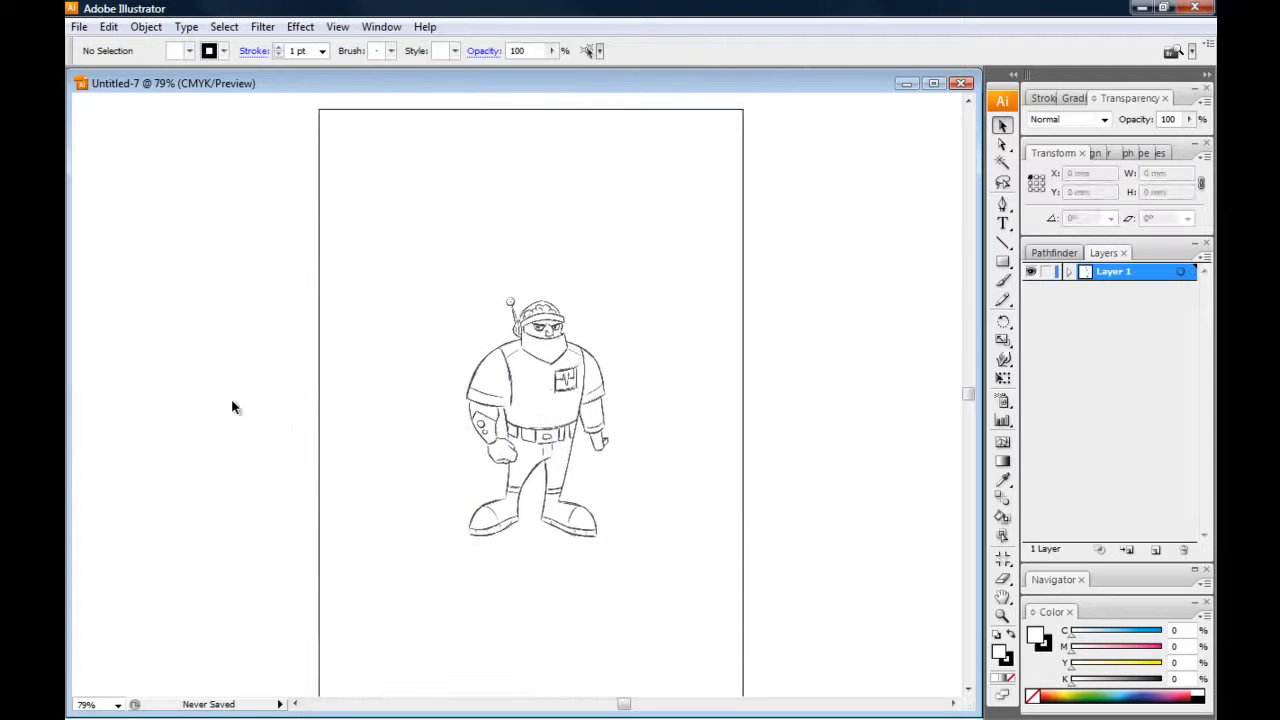
pyautogui.hotkey('ctrl', '=')
pyautogui.hotkey('ctrl', '=')
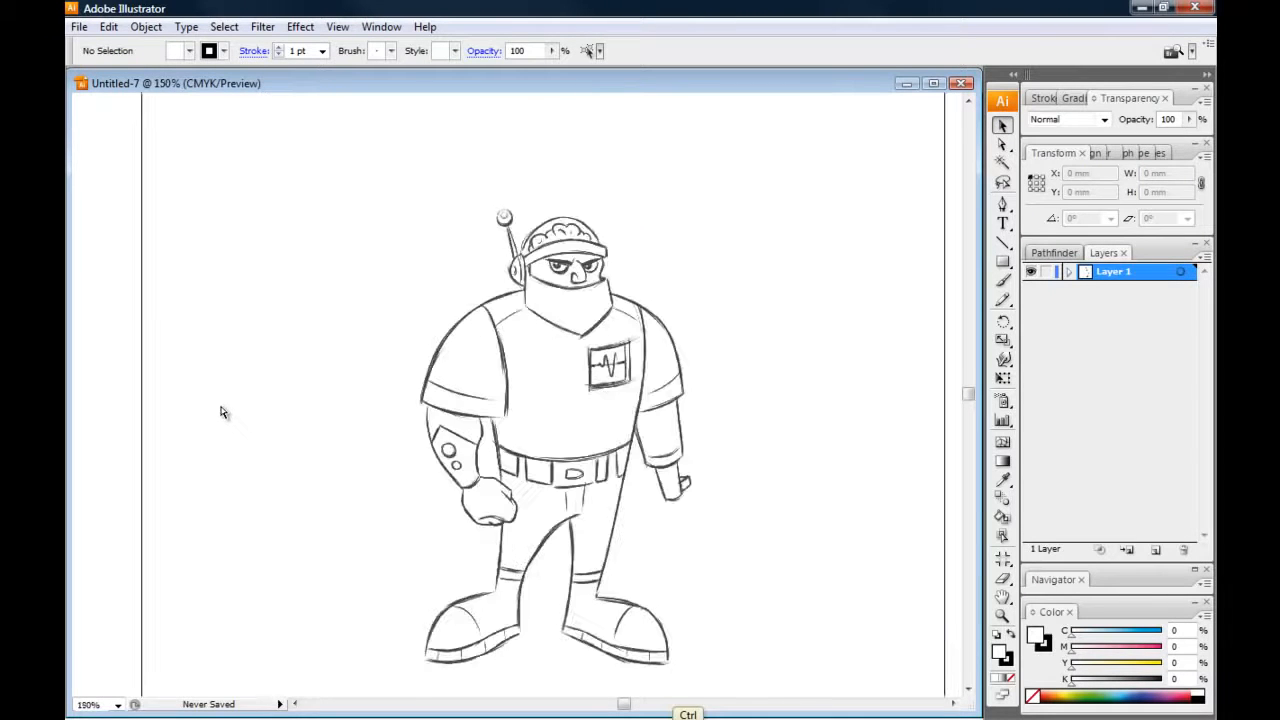
pyautogui.hotkey('ctrl', '=')
pyautogui.moveTo(243, 409); pyautogui.dragTo(229, 374)
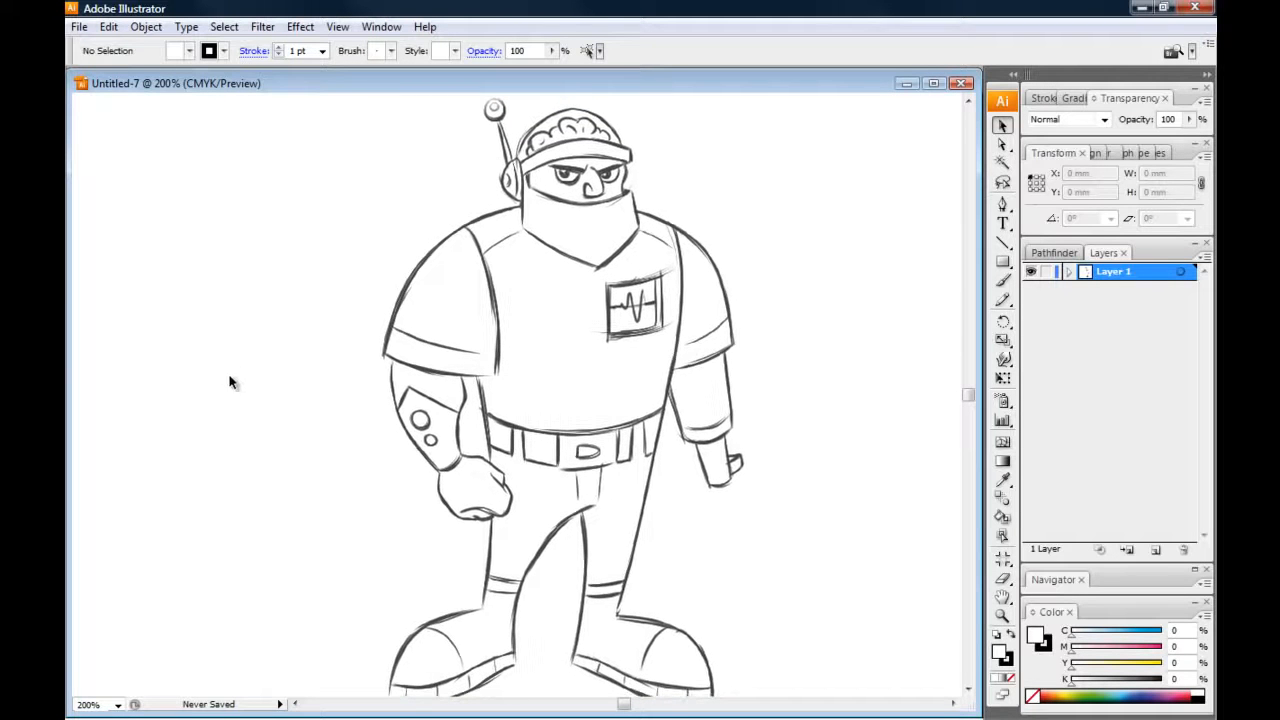
pyautogui.moveTo(255, 416); pyautogui.dragTo(270, 428)
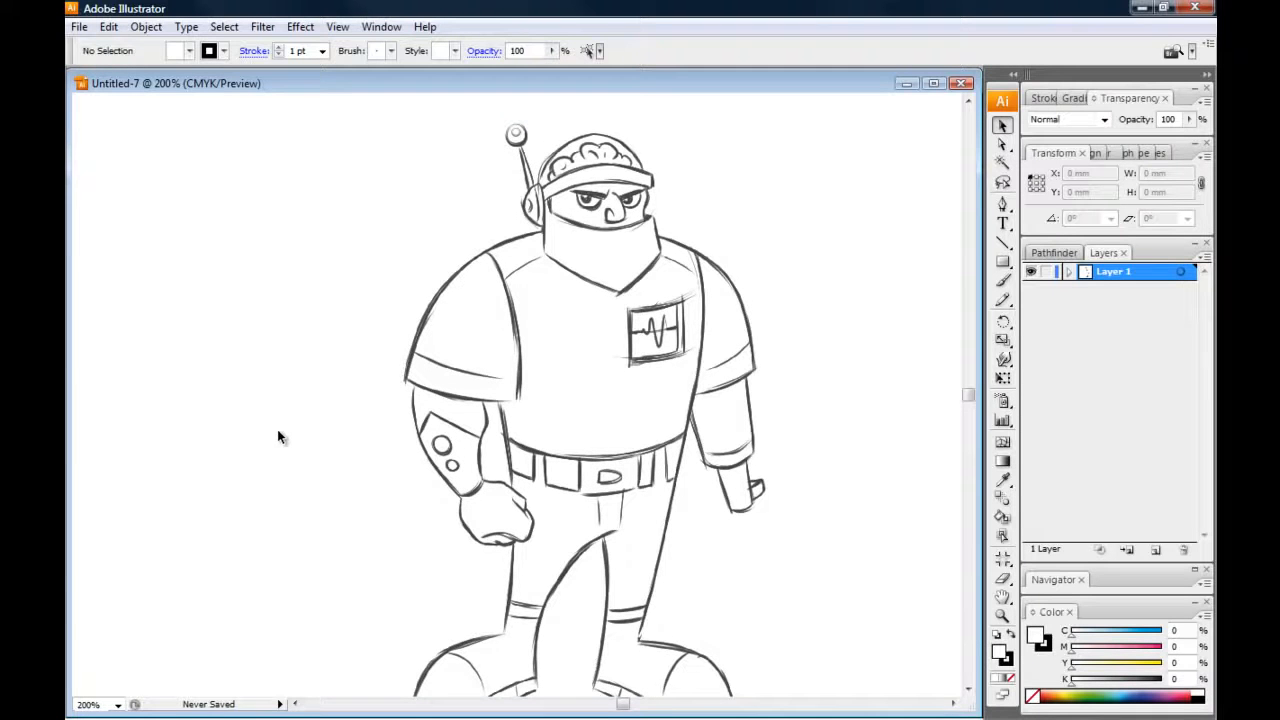
pyautogui.hotkey('ctrl', '+')
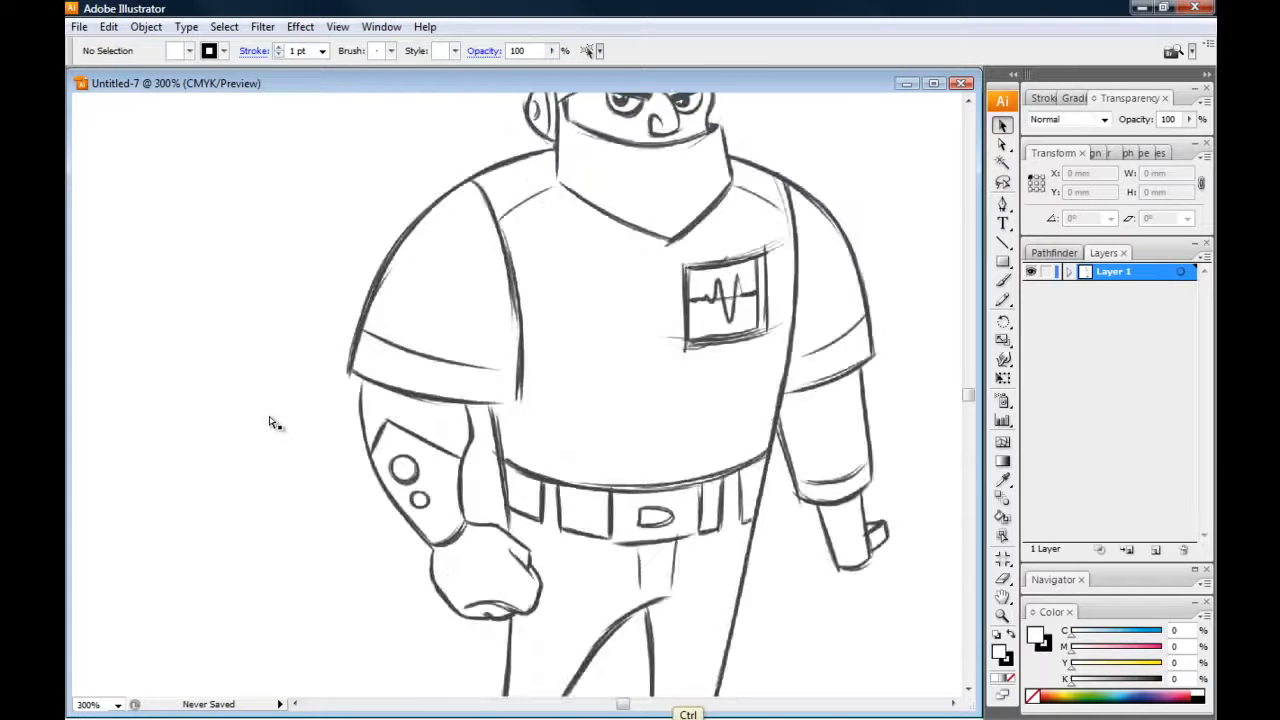
pyautogui.hotkey('ctrl', '+')
pyautogui.moveTo(263, 289); pyautogui.dragTo(215, 377)
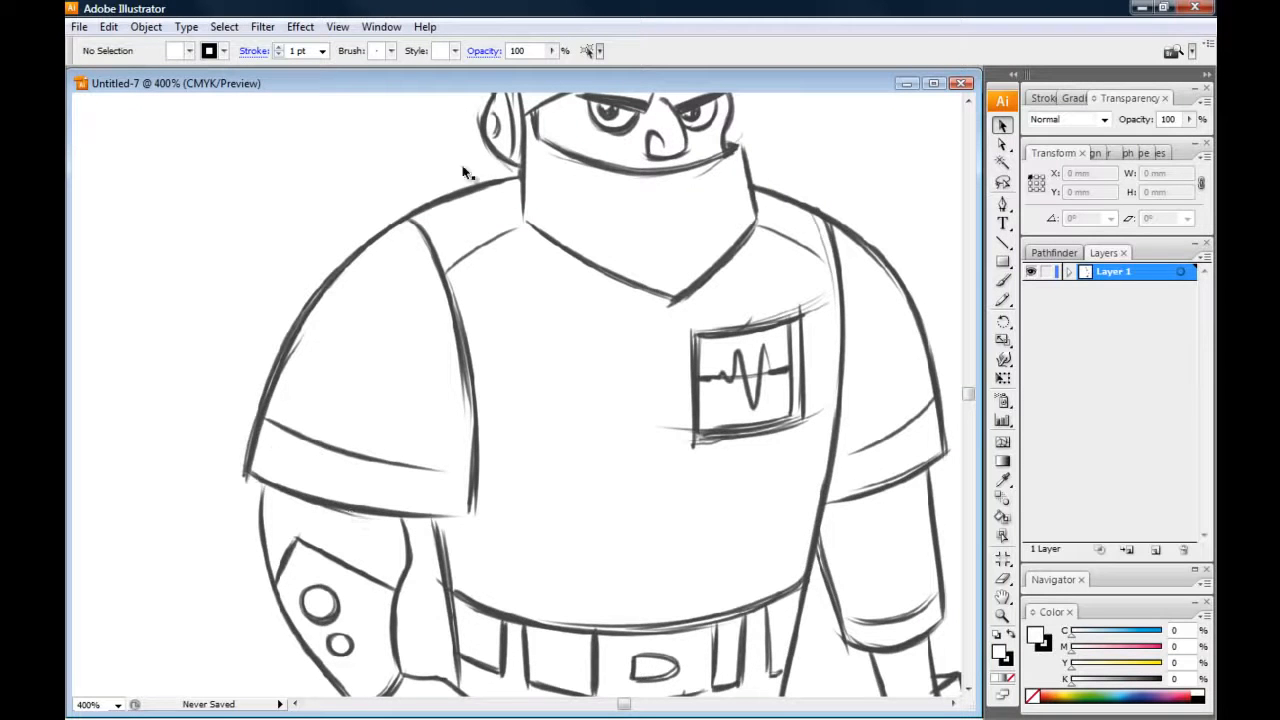
pyautogui.moveTo(257, 397); pyautogui.dragTo(212, 349)
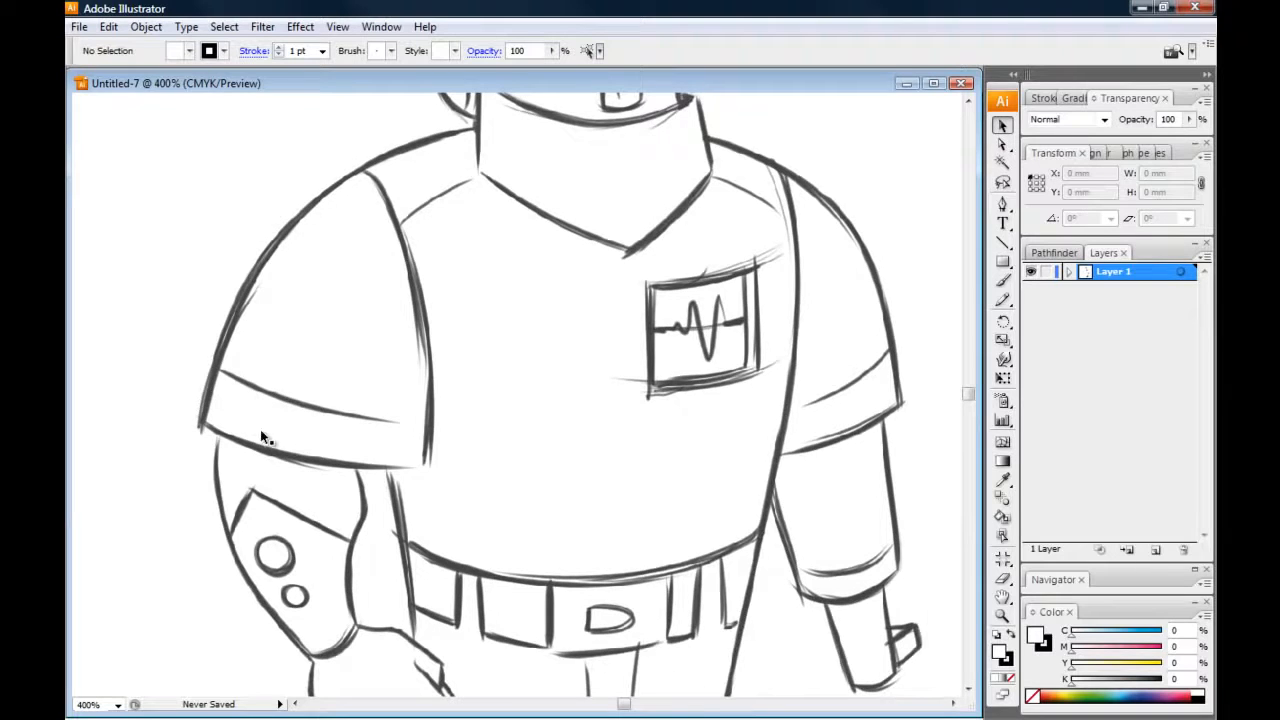
pyautogui.hotkey('ctrl', '-')
pyautogui.hotkey('ctrl', '-')
pyautogui.moveTo(276, 446); pyautogui.dragTo(297, 380)
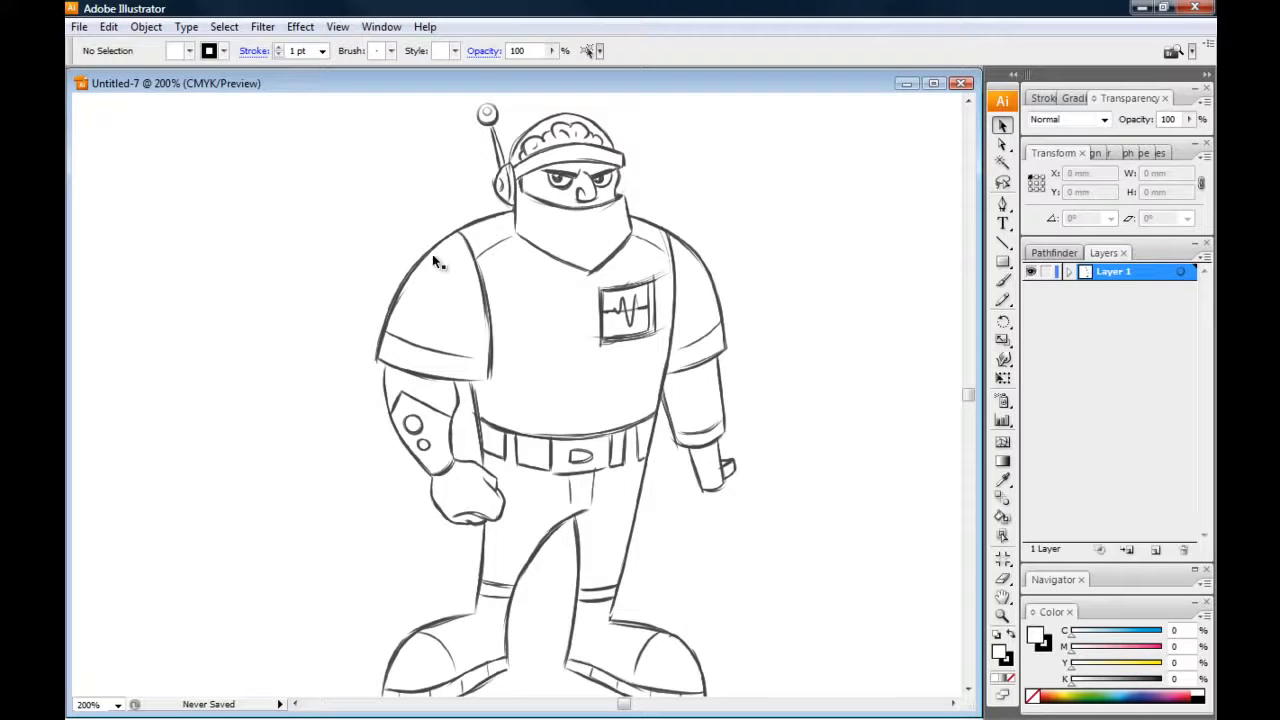
pyautogui.moveTo(283, 394); pyautogui.dragTo(299, 368)
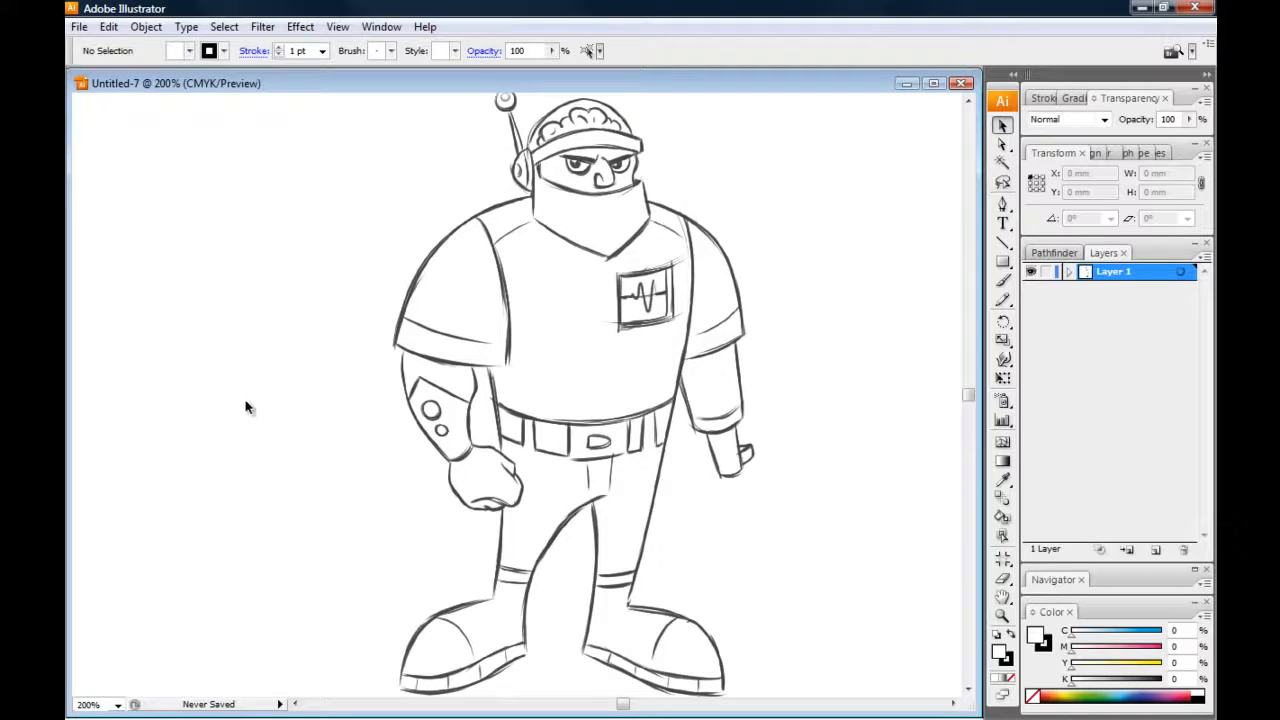
pyautogui.hotkey('alt', 'Tab')
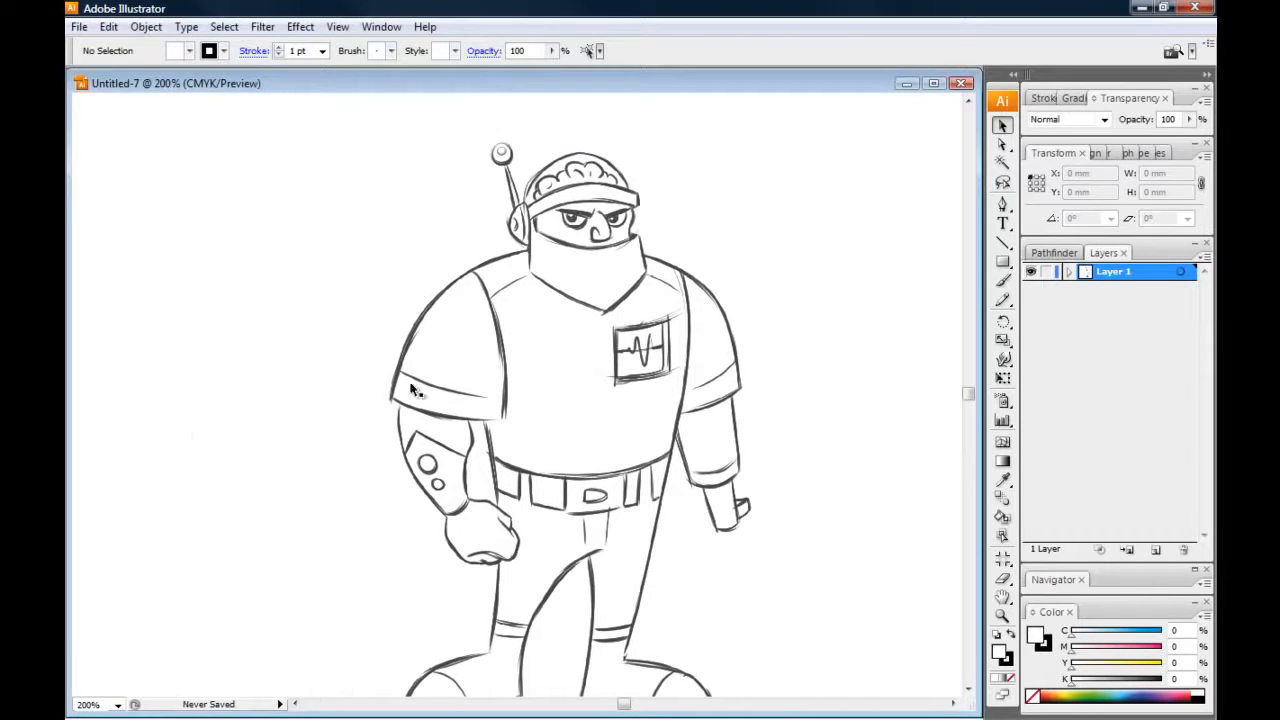
# Try shifting the placed cyborg sketch slightly on the page, undo the move and deselect it
pyautogui.click(412, 390)
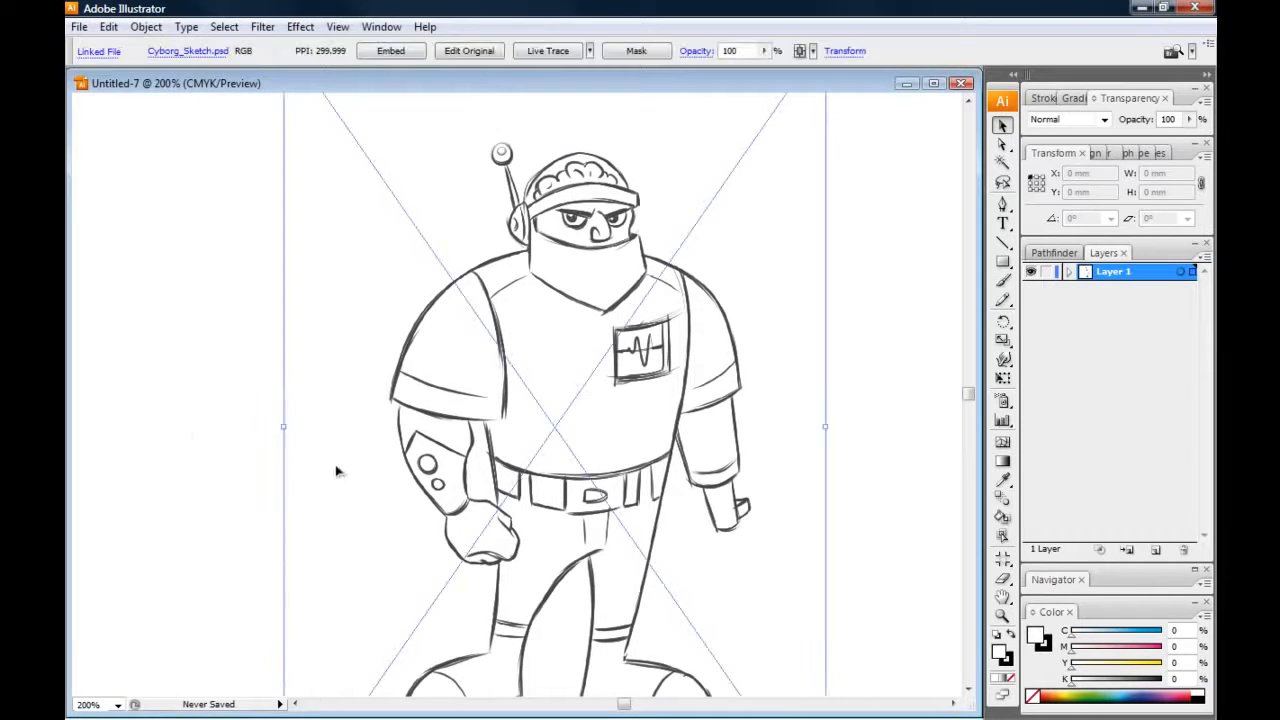
pyautogui.moveTo(383, 388); pyautogui.dragTo(370, 380)
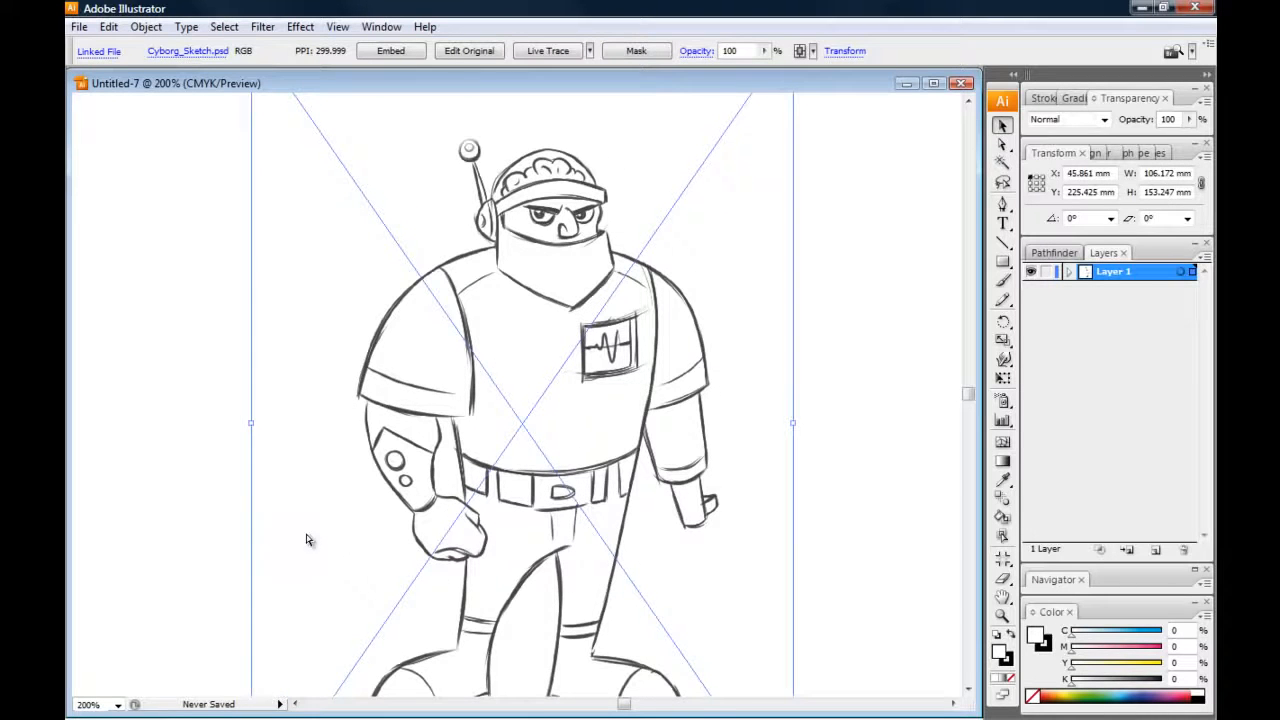
pyautogui.hotkey('ctrl', 'z')
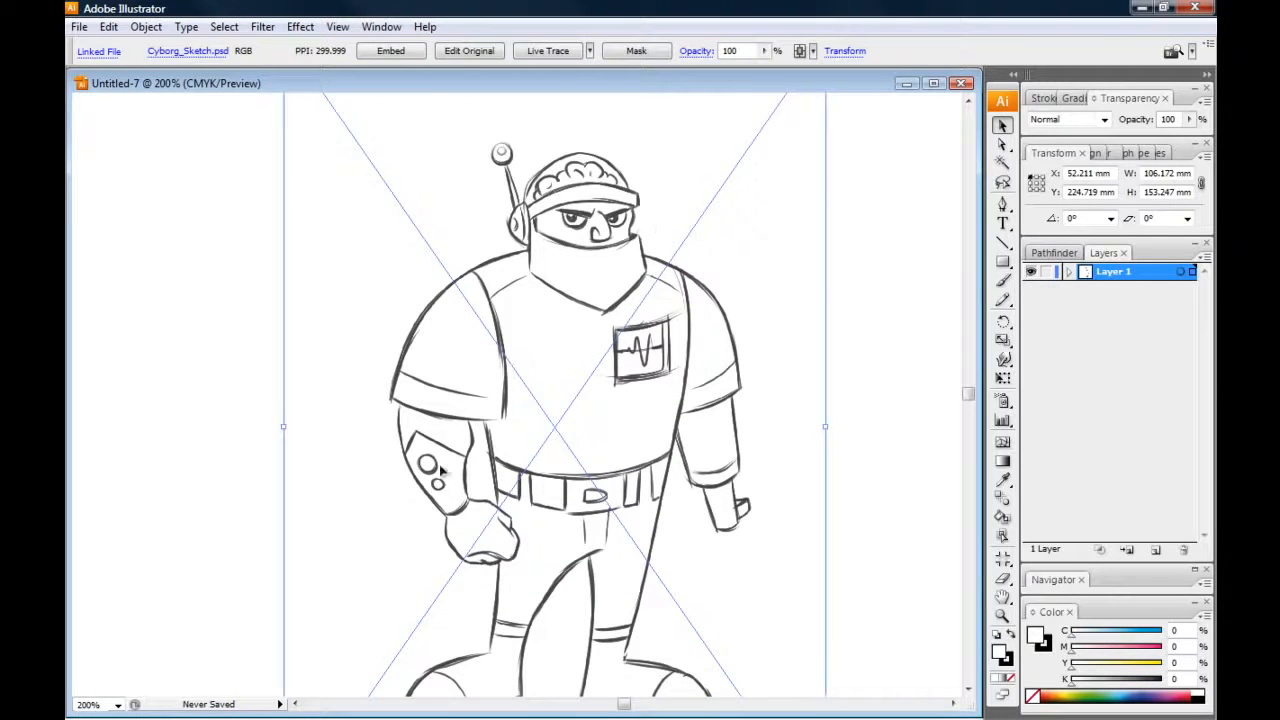
pyautogui.click(220, 300)
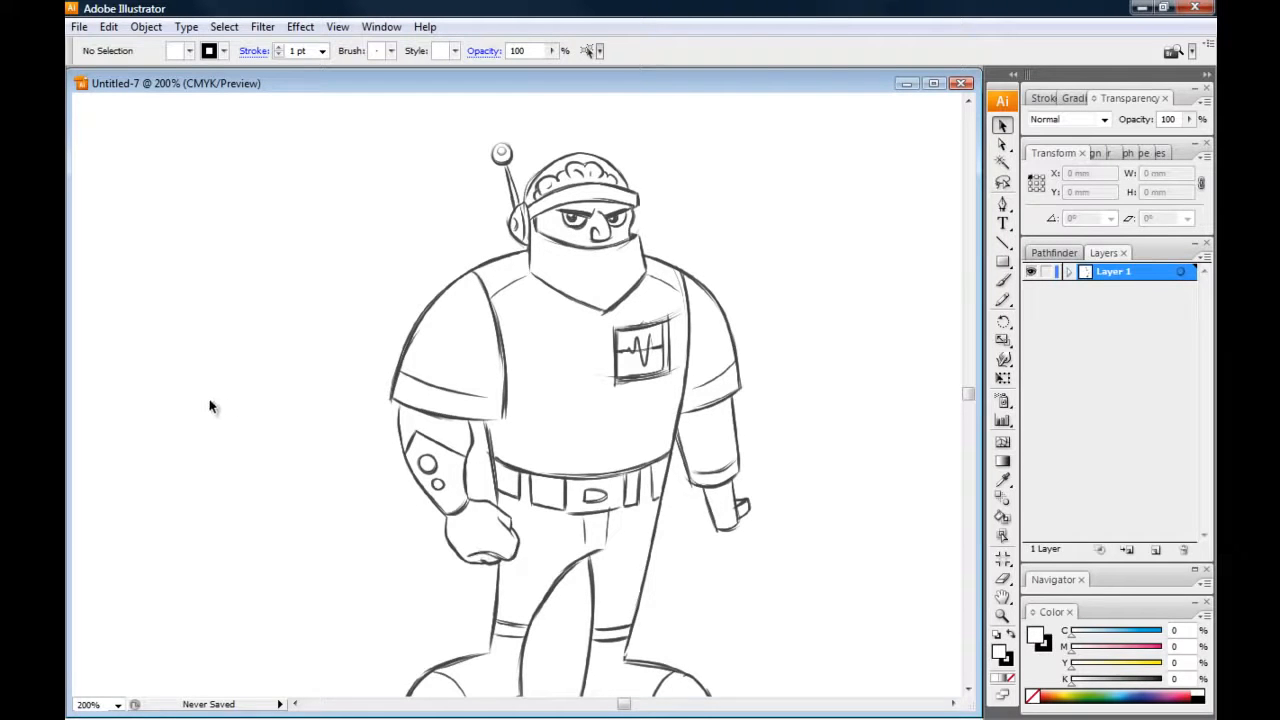
pyautogui.hotkey('ctrl', '-')
pyautogui.moveTo(349, 411); pyautogui.dragTo(329, 387)
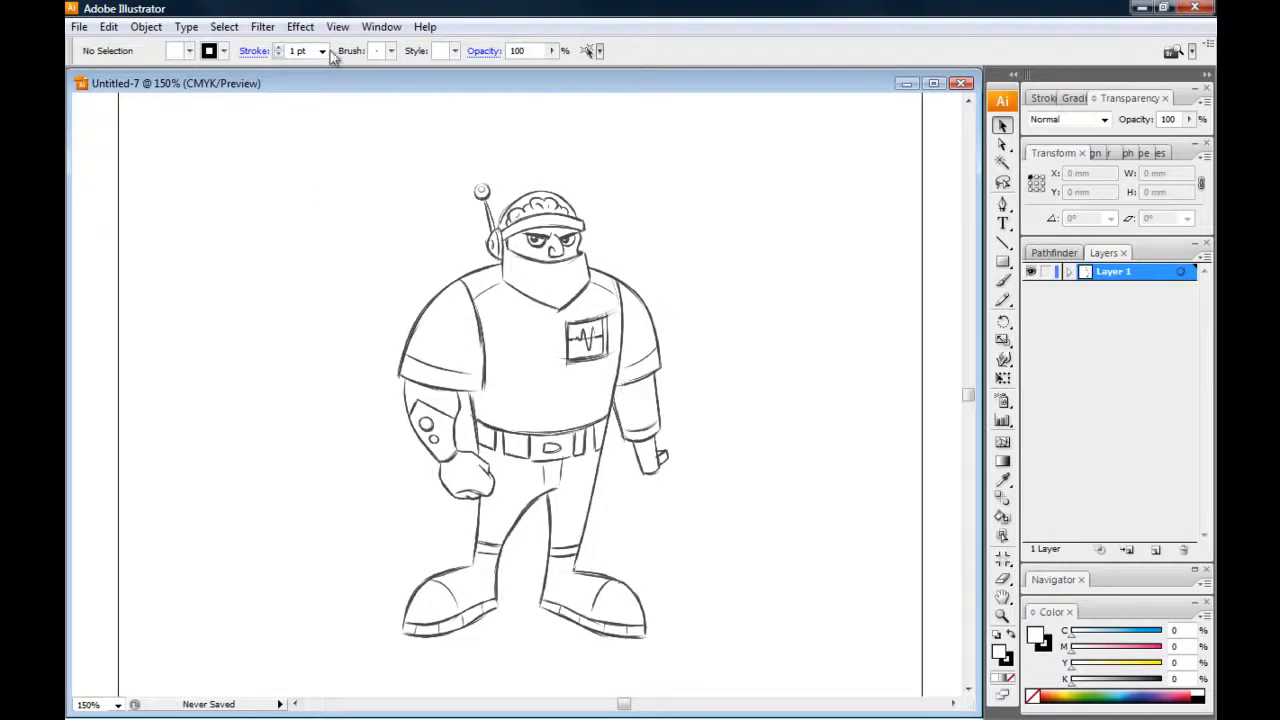
pyautogui.click(382, 27)
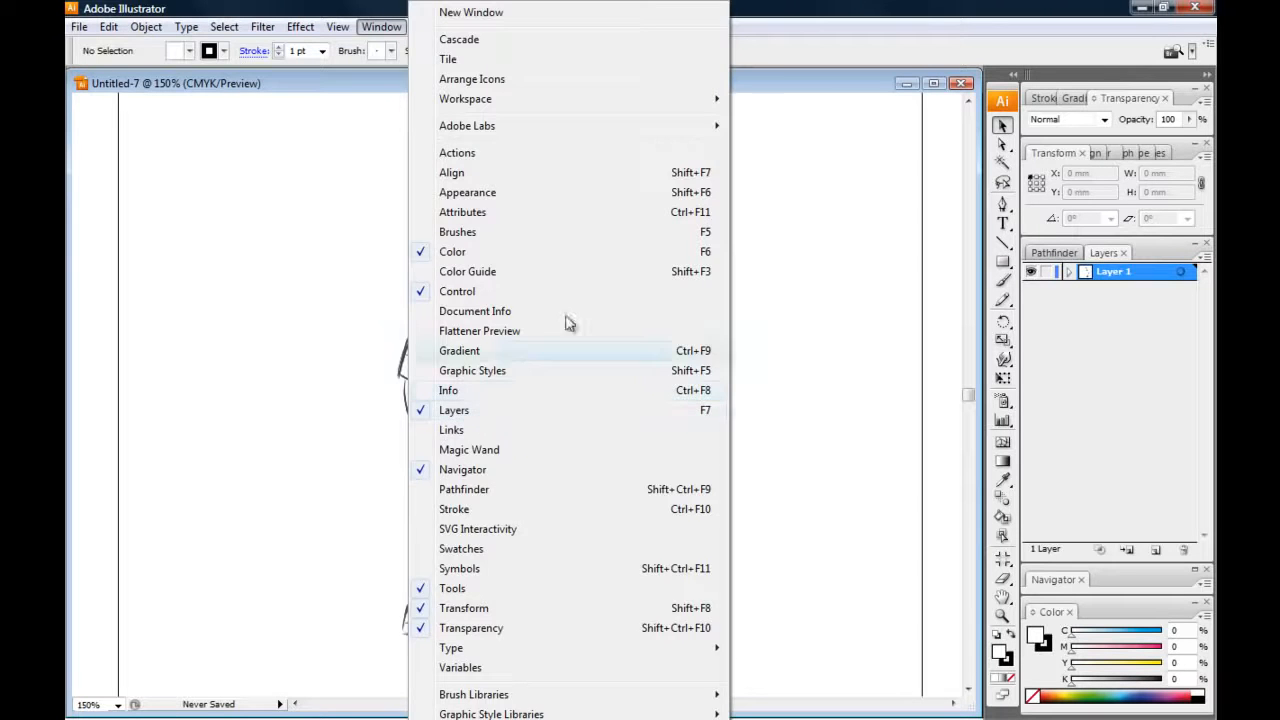
pyautogui.click(775, 84)
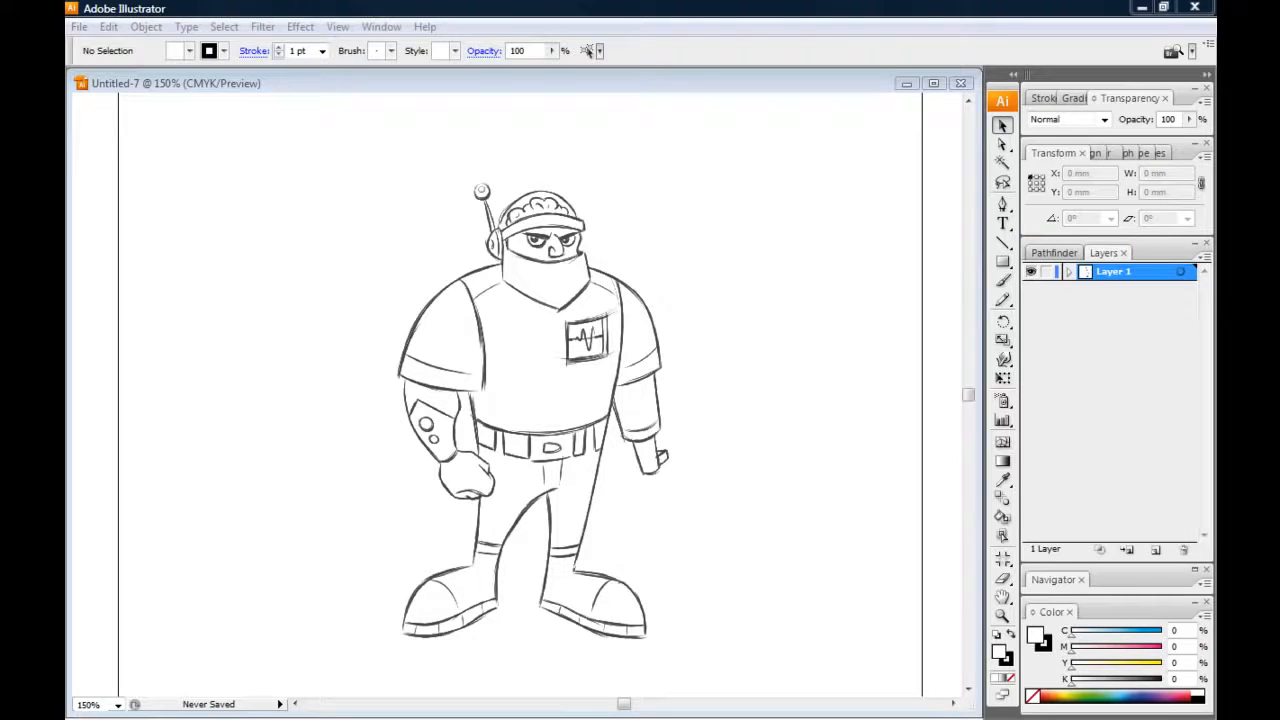
# Try fading the placed sketch to 46% opacity with Layer 1 locked, and undo both changes
pyautogui.click(373, 330)
pyautogui.click(1189, 119)
pyautogui.moveTo(1184, 138); pyautogui.dragTo(1138, 138)
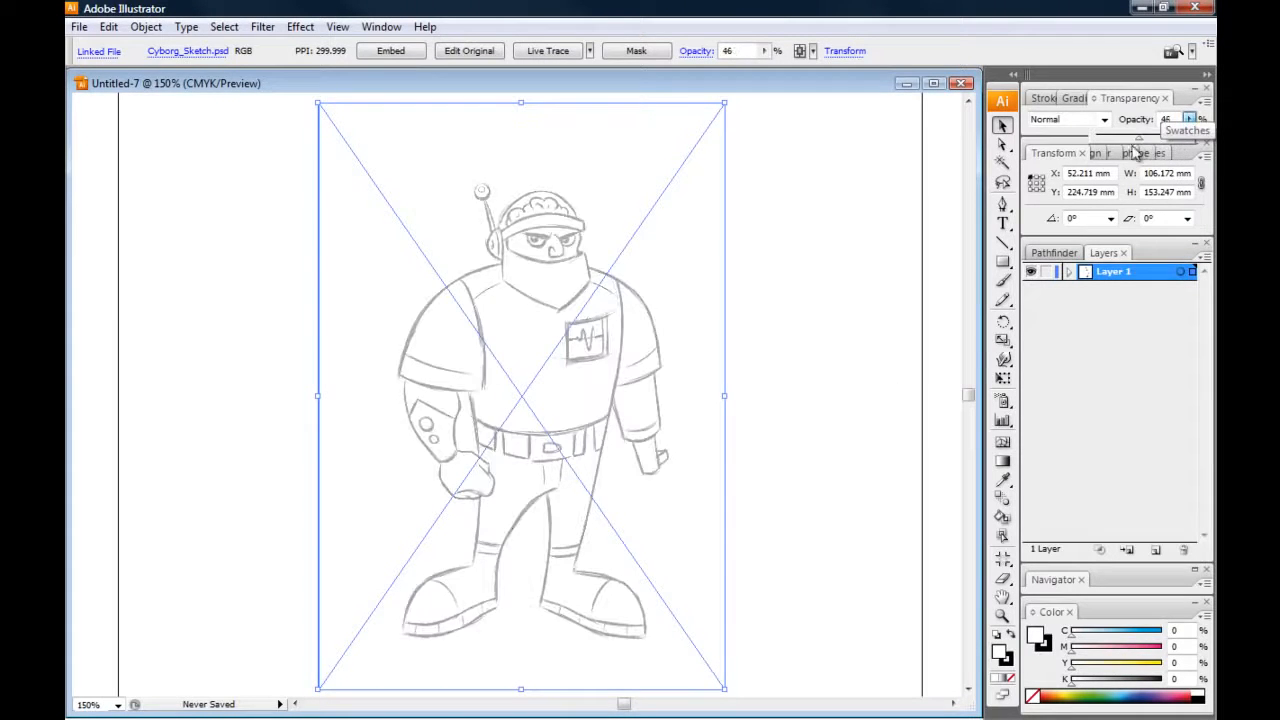
pyautogui.click(1046, 271)
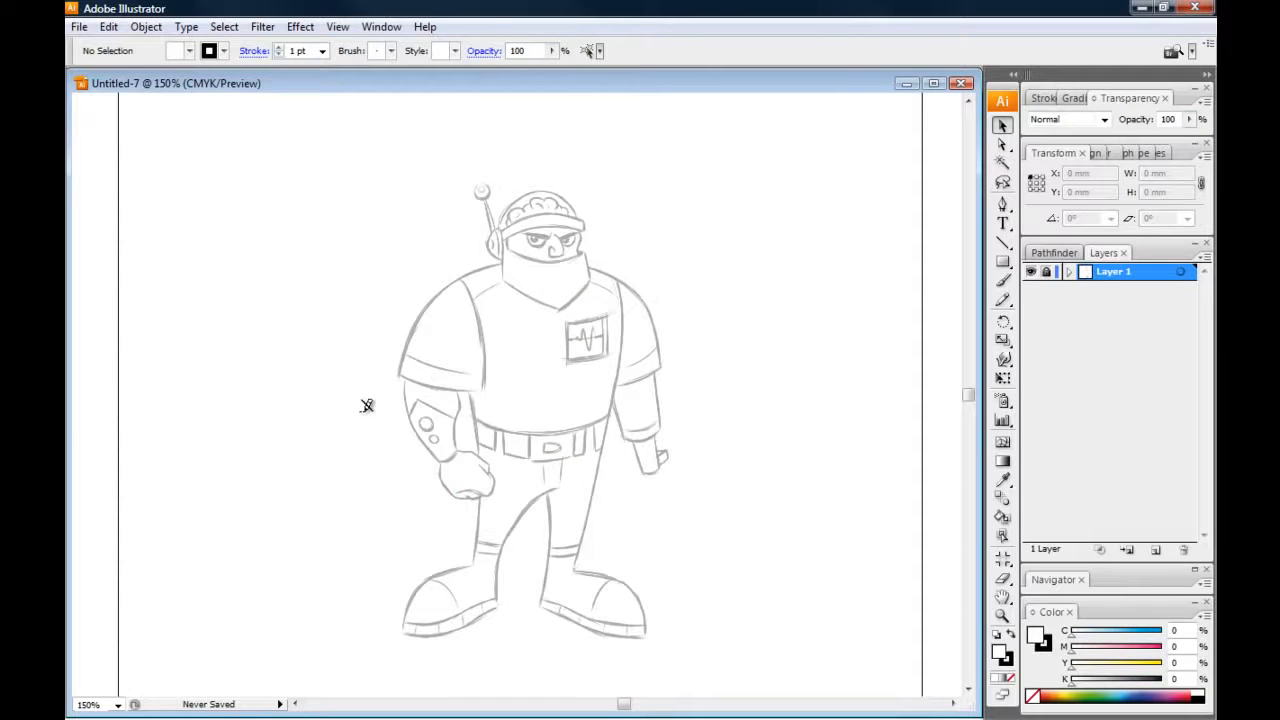
pyautogui.hotkey('ctrl', 'alt', '2')
pyautogui.hotkey('ctrl', 'z')
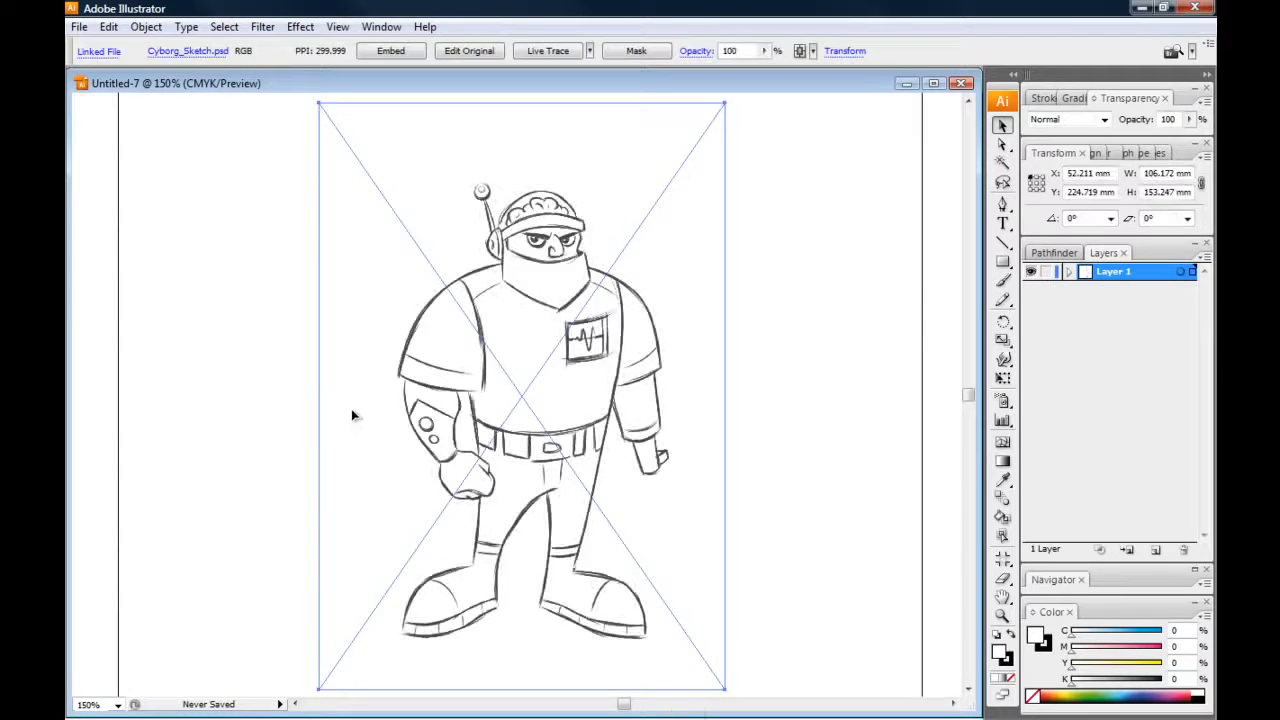
# Turn Layer 1, which holds the cyborg sketch, into a template layer
pyautogui.click(1203, 258)
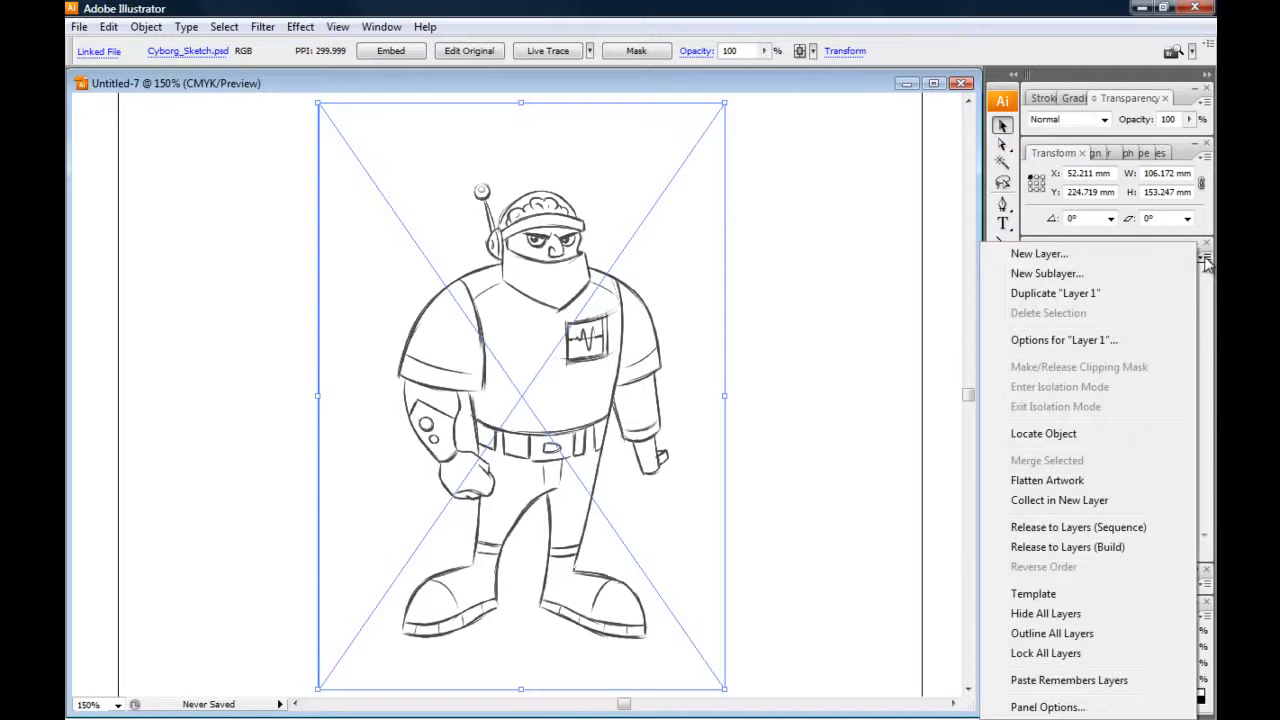
pyautogui.click(1036, 597)
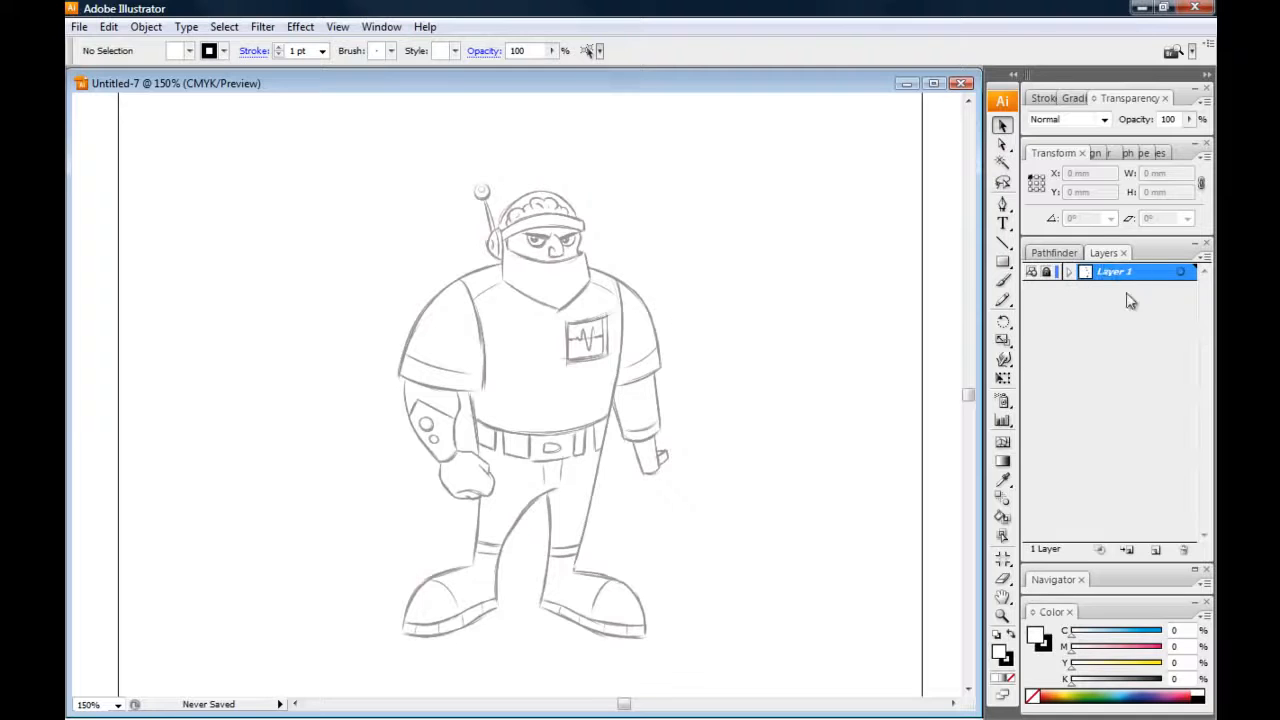
# Create a new layer above the template layer and name it "inks 01"
pyautogui.click(1155, 551)
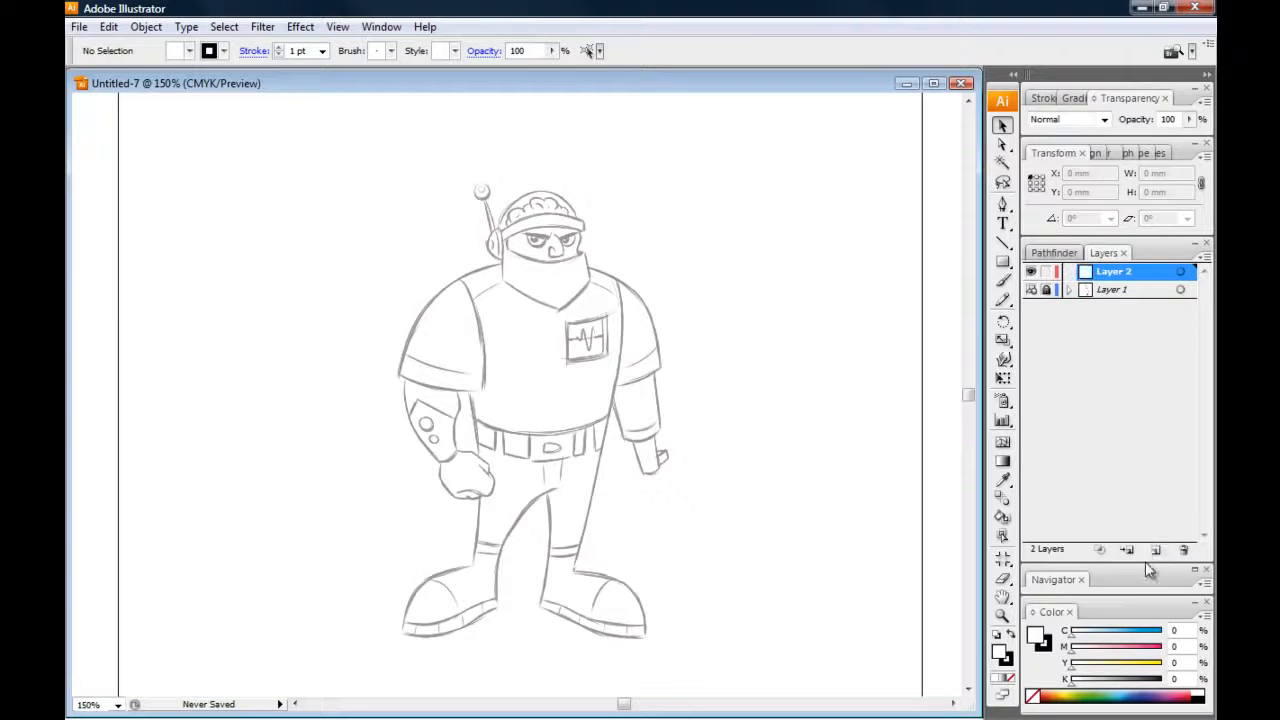
pyautogui.doubleClick(1113, 278)
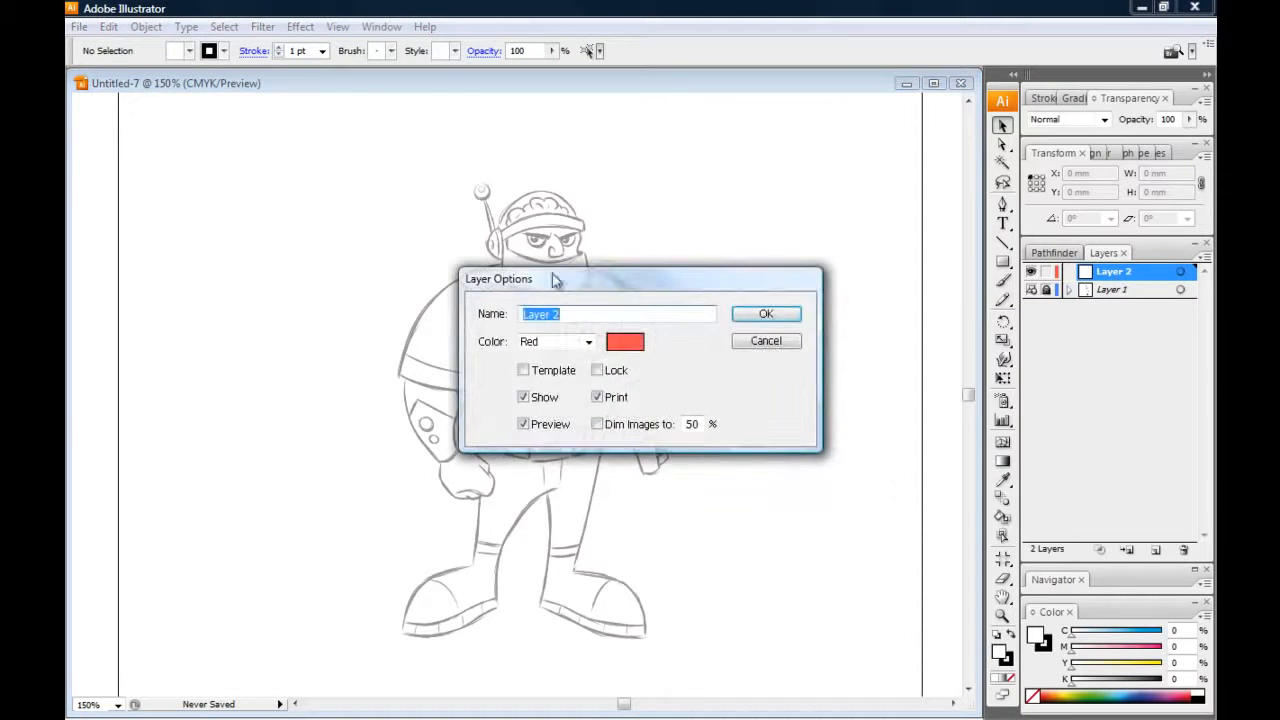
pyautogui.write('in')
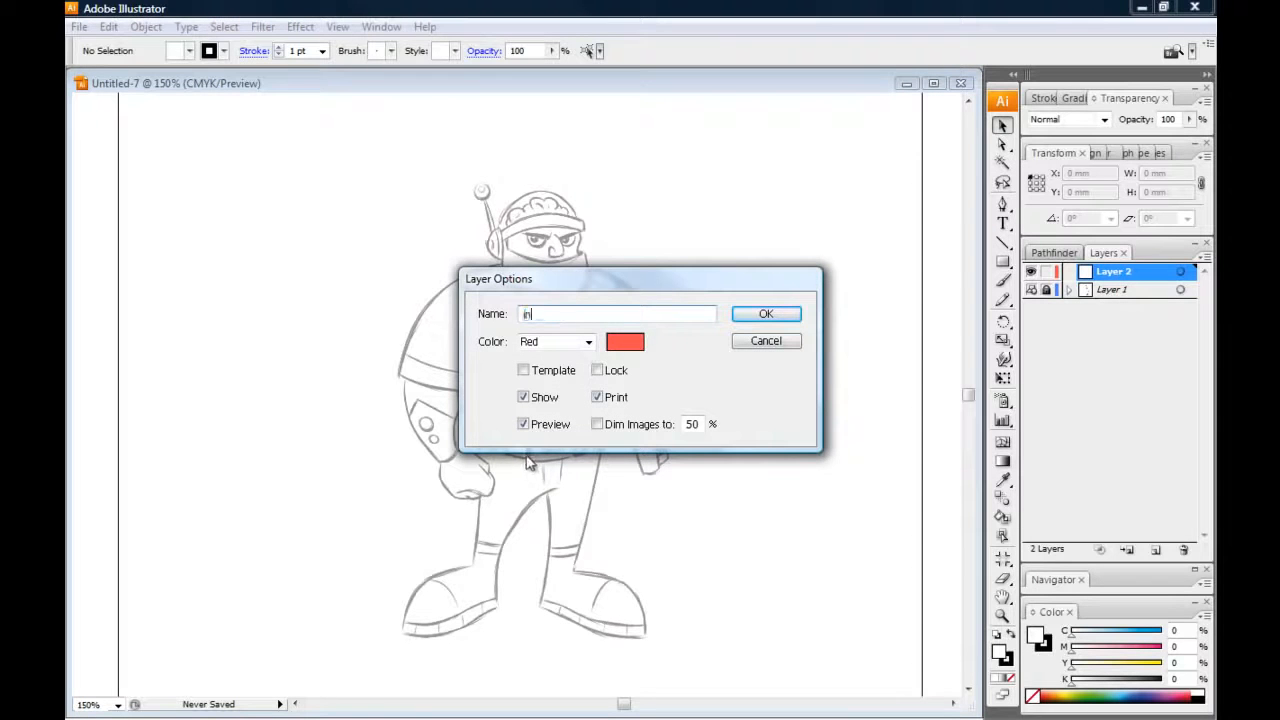
pyautogui.write('ks 01')
# Try orange, yellow and gold as the color of the "inks 01" layer, and settle on red
pyautogui.moveTo(493, 285); pyautogui.dragTo(329, 213)
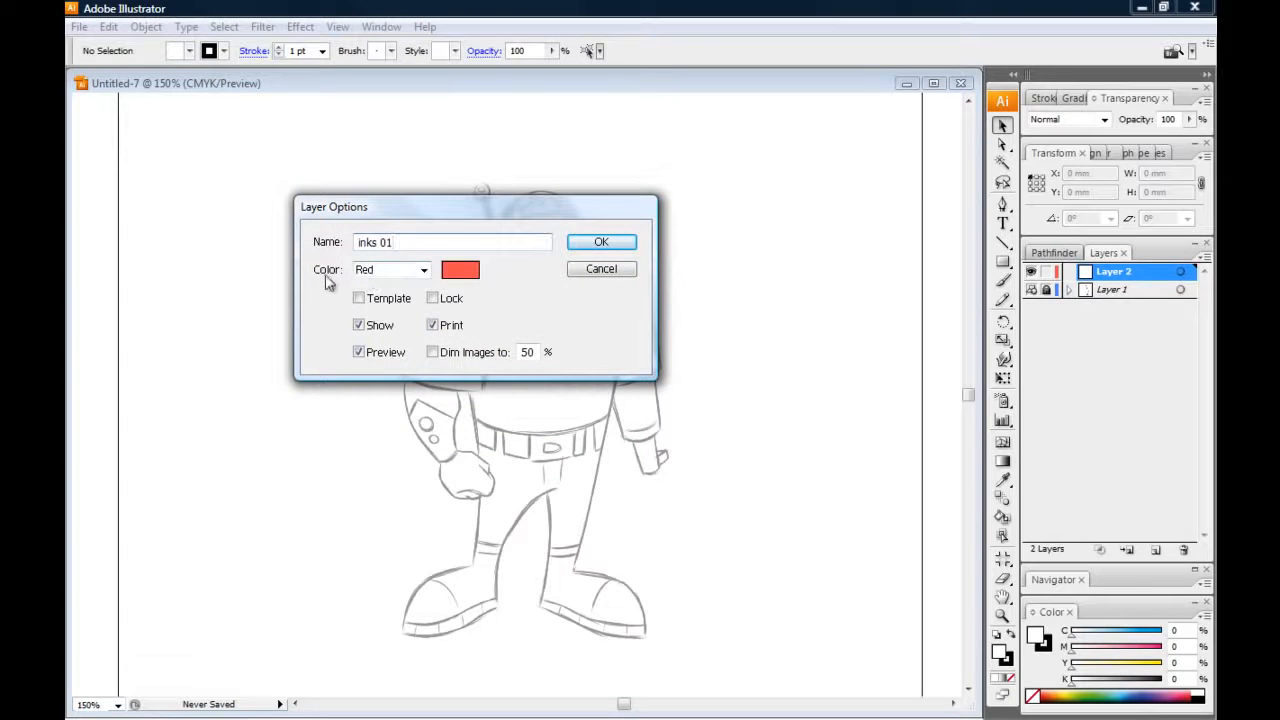
pyautogui.click(424, 276)
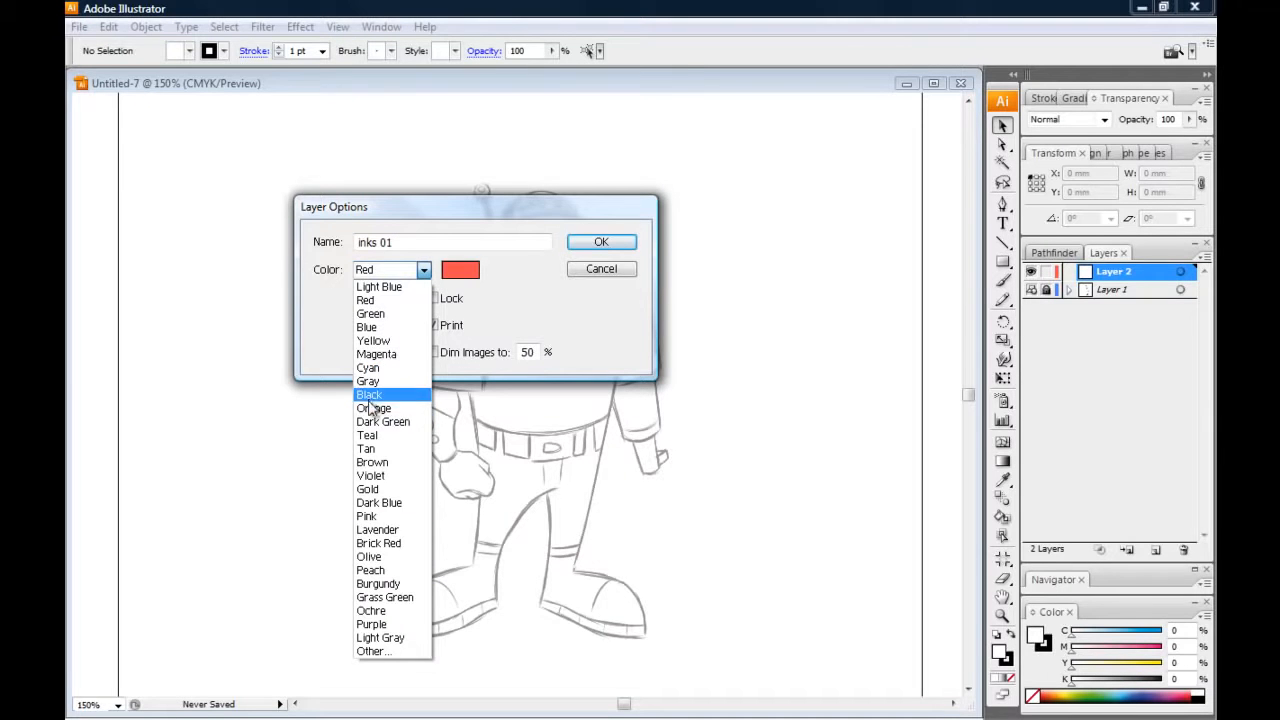
pyautogui.click(372, 408)
pyautogui.click(424, 270)
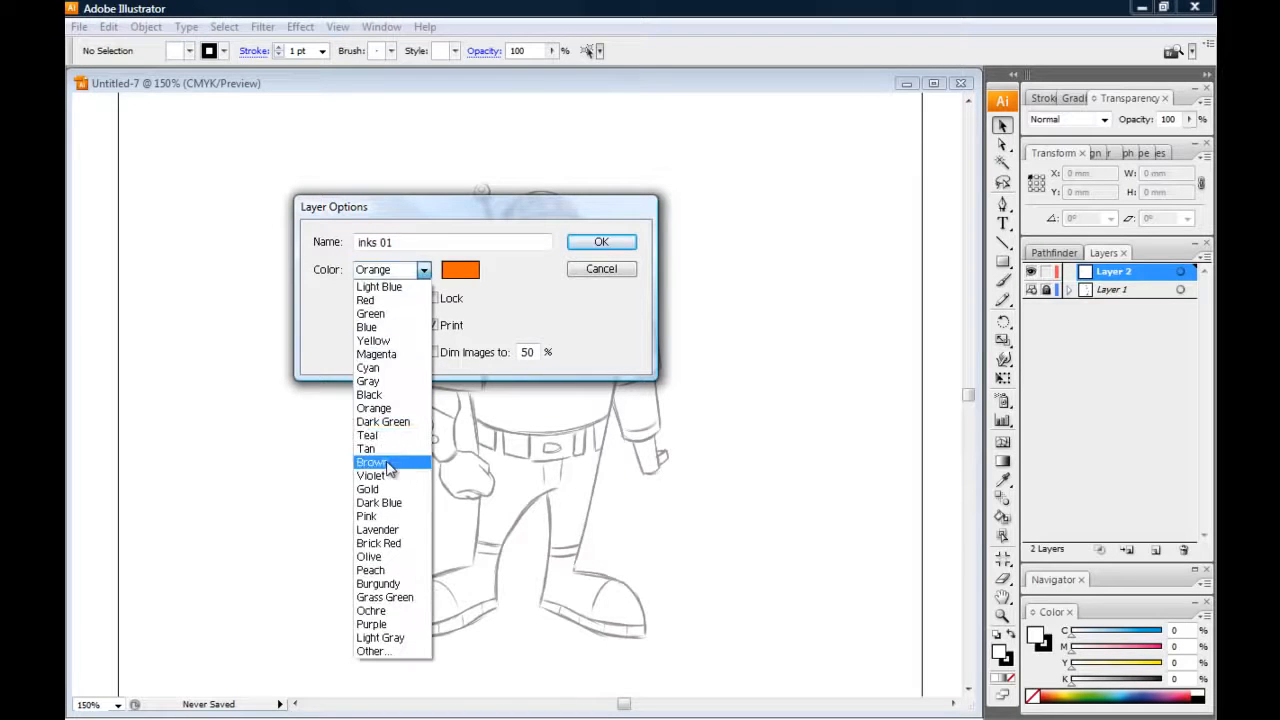
pyautogui.click(374, 342)
pyautogui.click(424, 270)
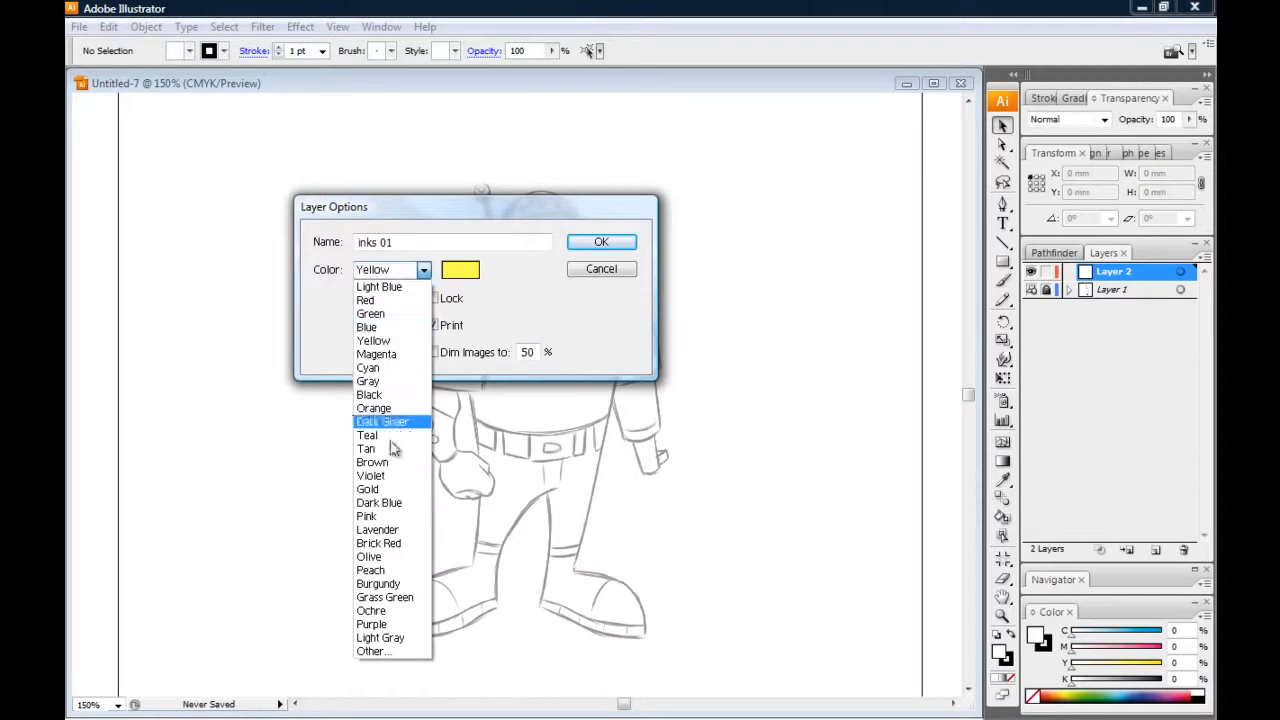
pyautogui.click(368, 489)
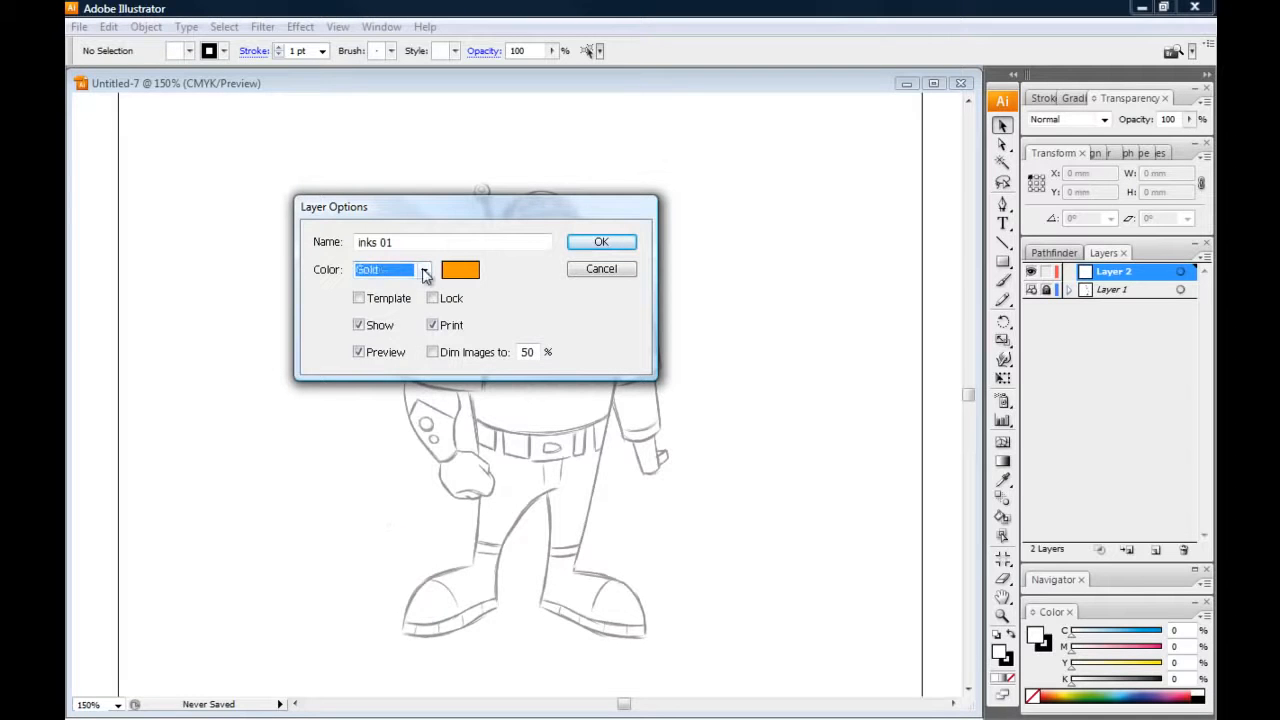
pyautogui.click(424, 270)
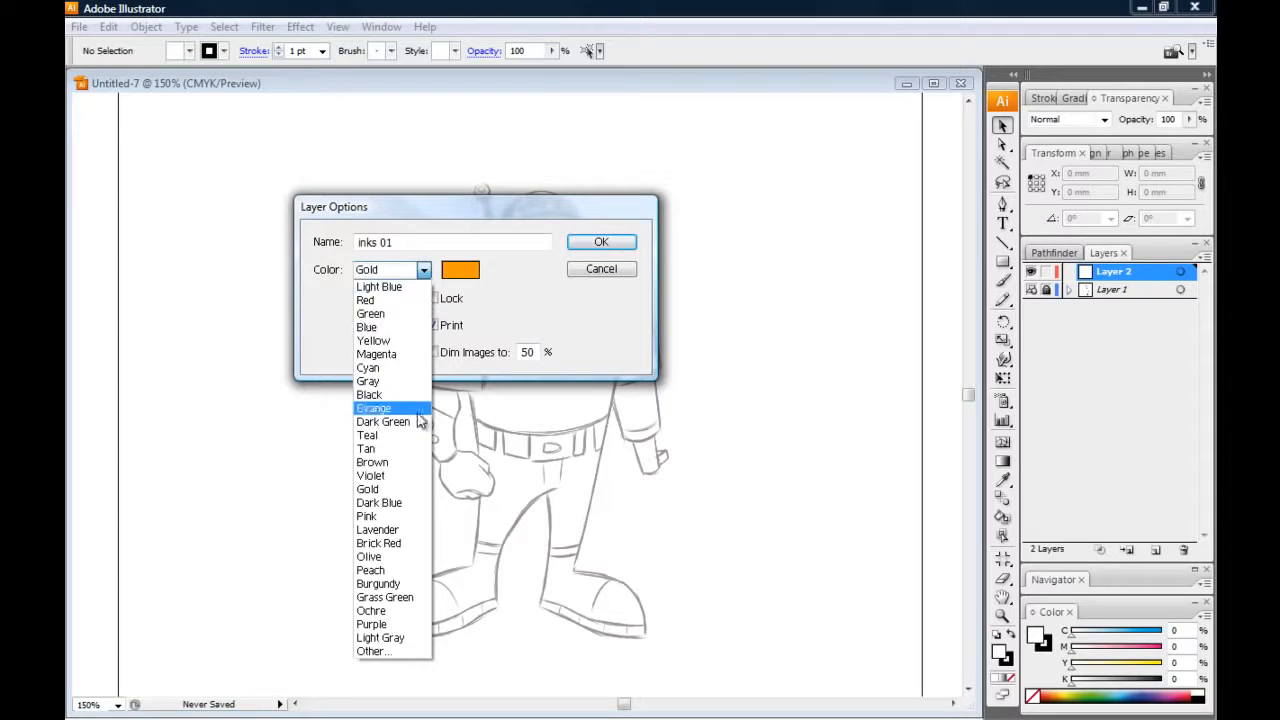
pyautogui.click(367, 301)
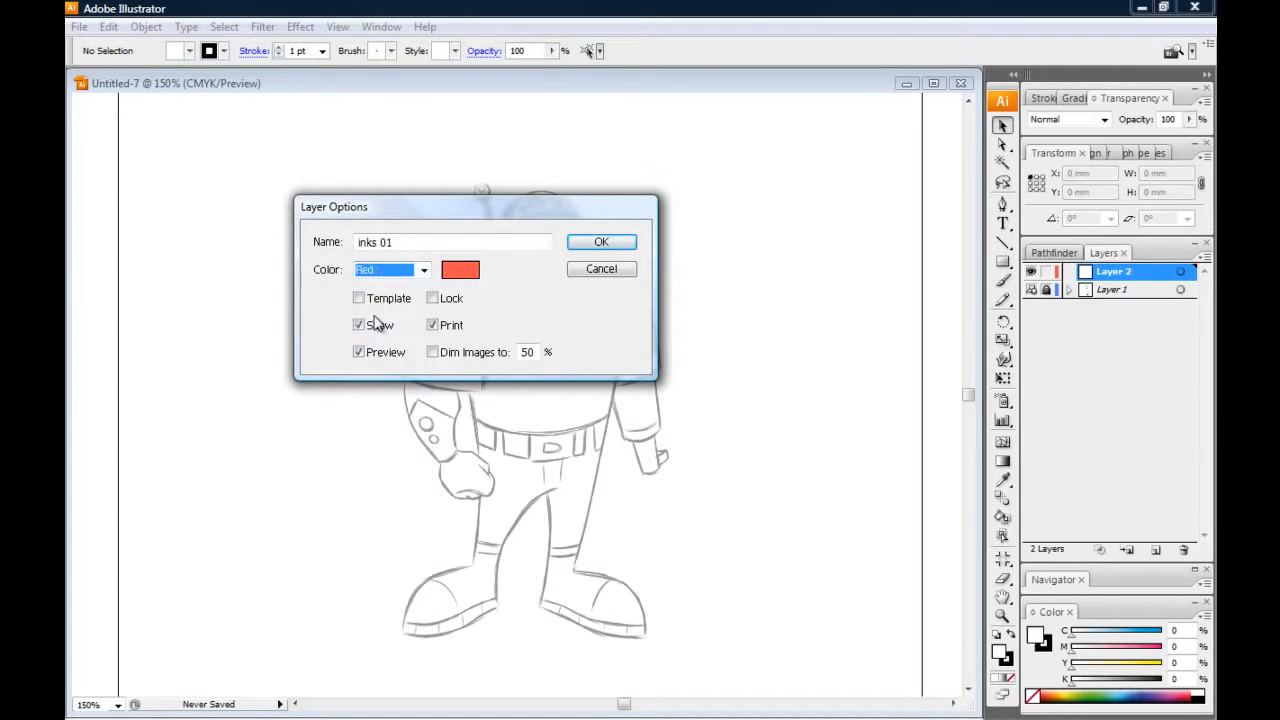
pyautogui.click(600, 242)
# Try a test path of straight and curved segments beside the character with the Pen tool, and undo it
pyautogui.click(1002, 205)
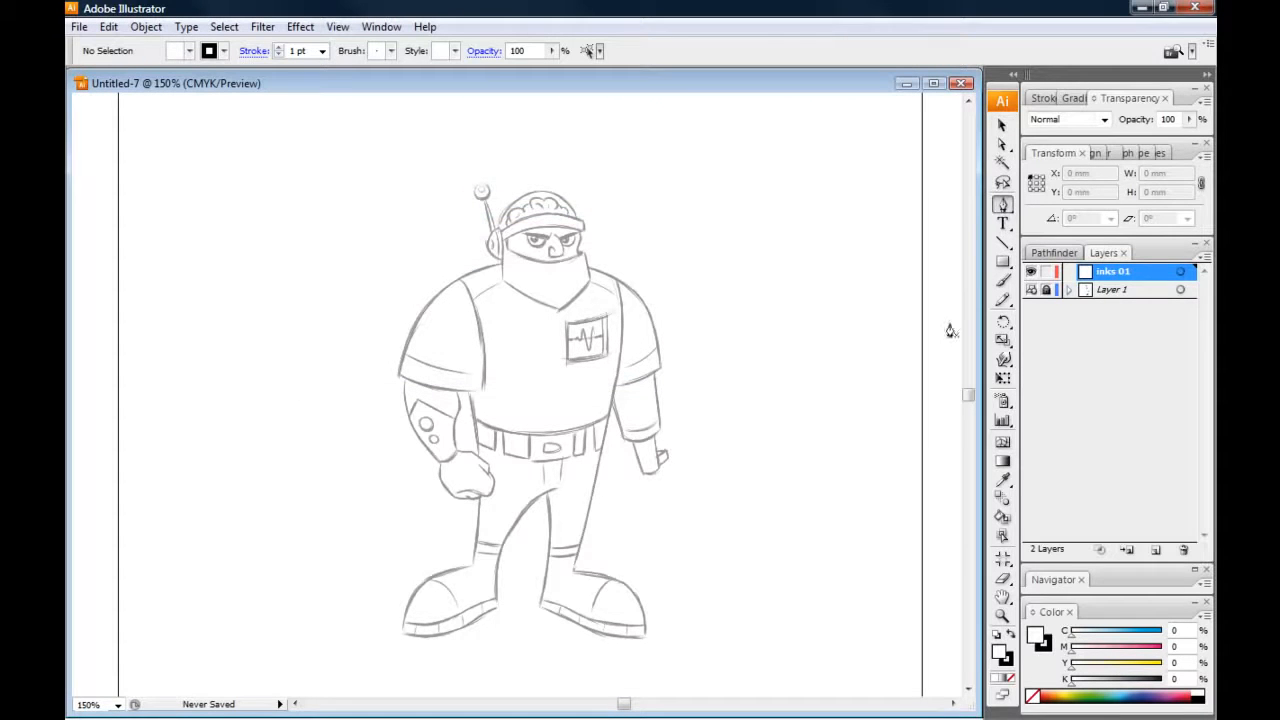
pyautogui.click(776, 164)
pyautogui.click(842, 228)
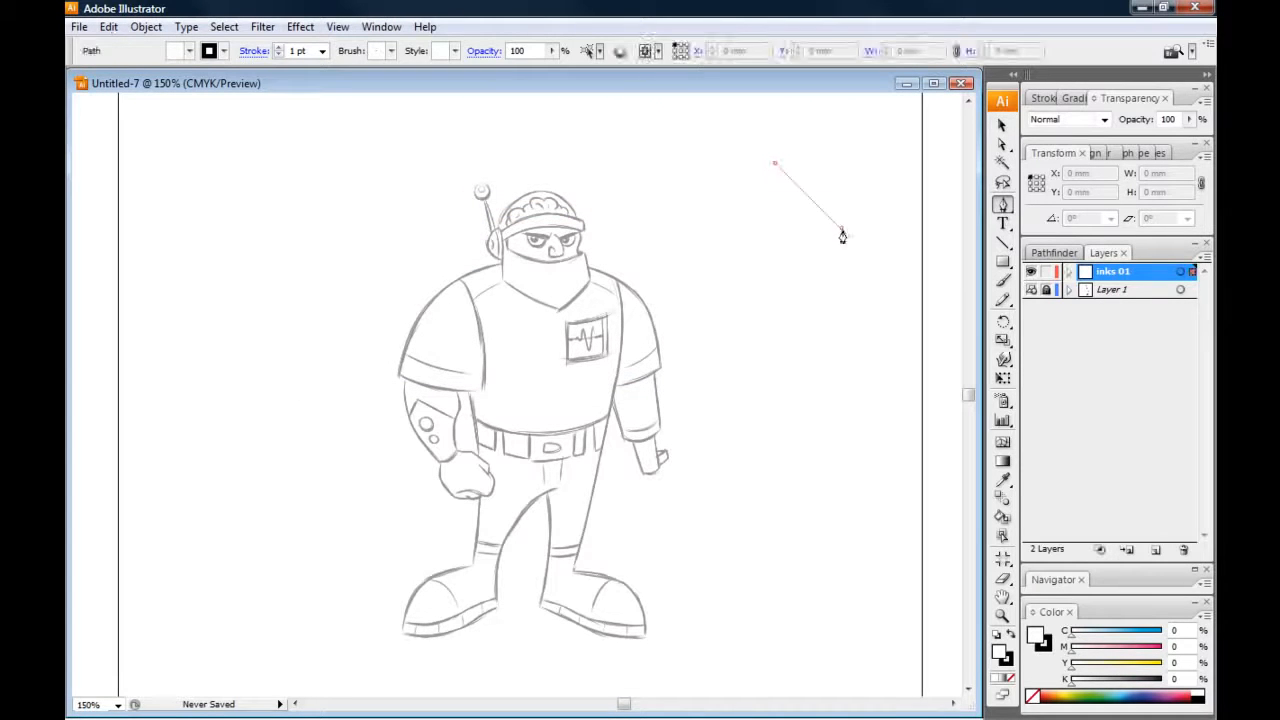
pyautogui.click(778, 299)
pyautogui.moveTo(728, 244); pyautogui.dragTo(721, 176)
pyautogui.click(683, 175)
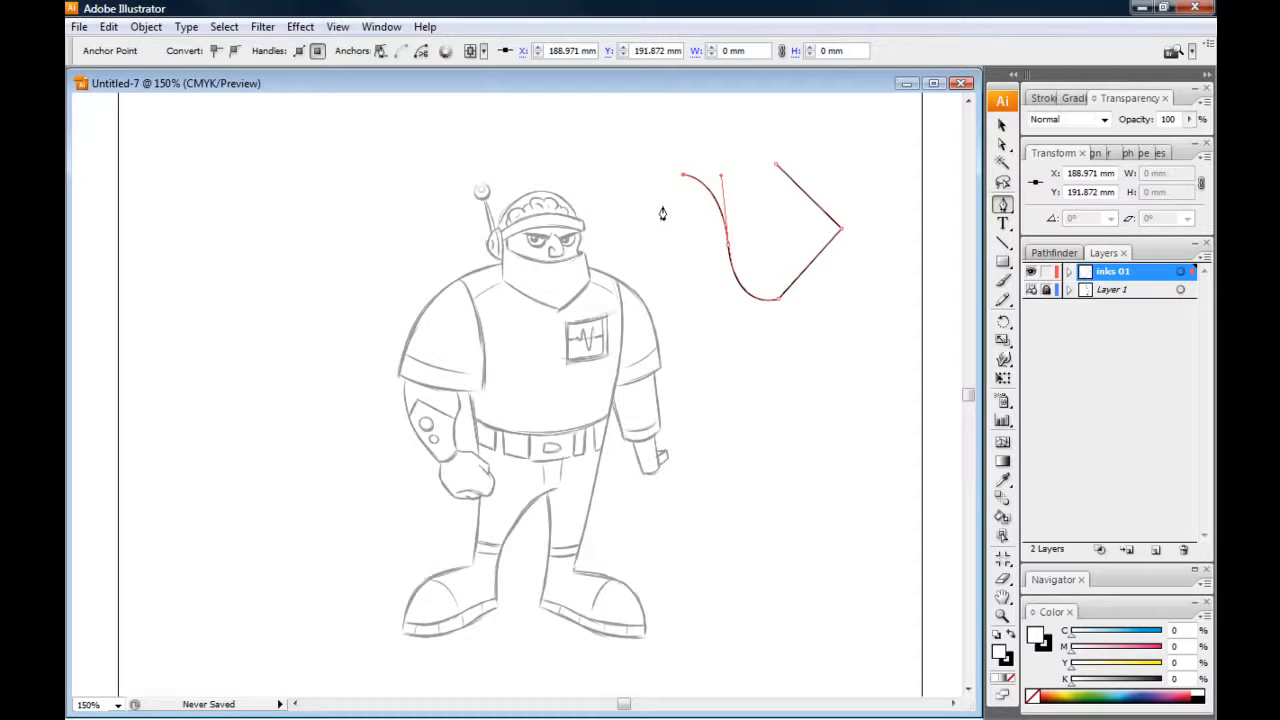
pyautogui.hotkey('ctrl', 'z')
pyautogui.hotkey('ctrl', 'z')
pyautogui.hotkey('ctrl', 'z')
pyautogui.hotkey('ctrl', 'z')
pyautogui.hotkey('ctrl', 'z')
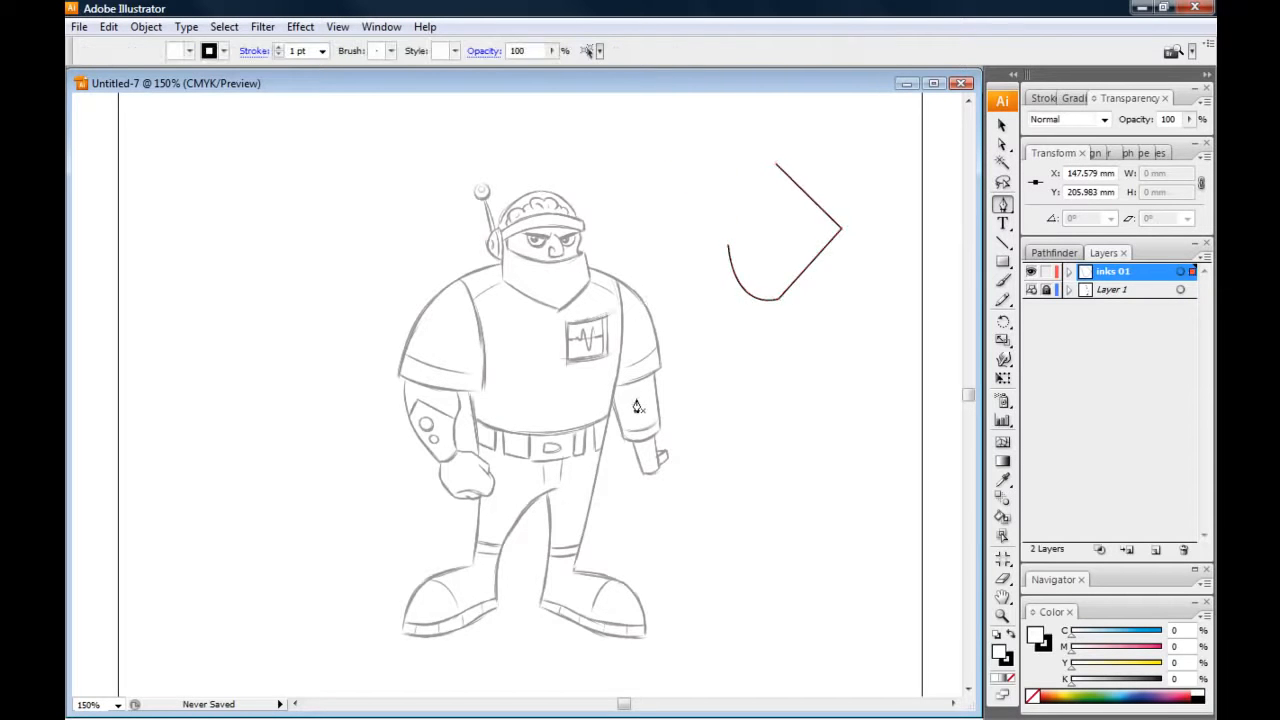
# Set the color of the "inks 01" layer to green
pyautogui.doubleClick(1116, 274)
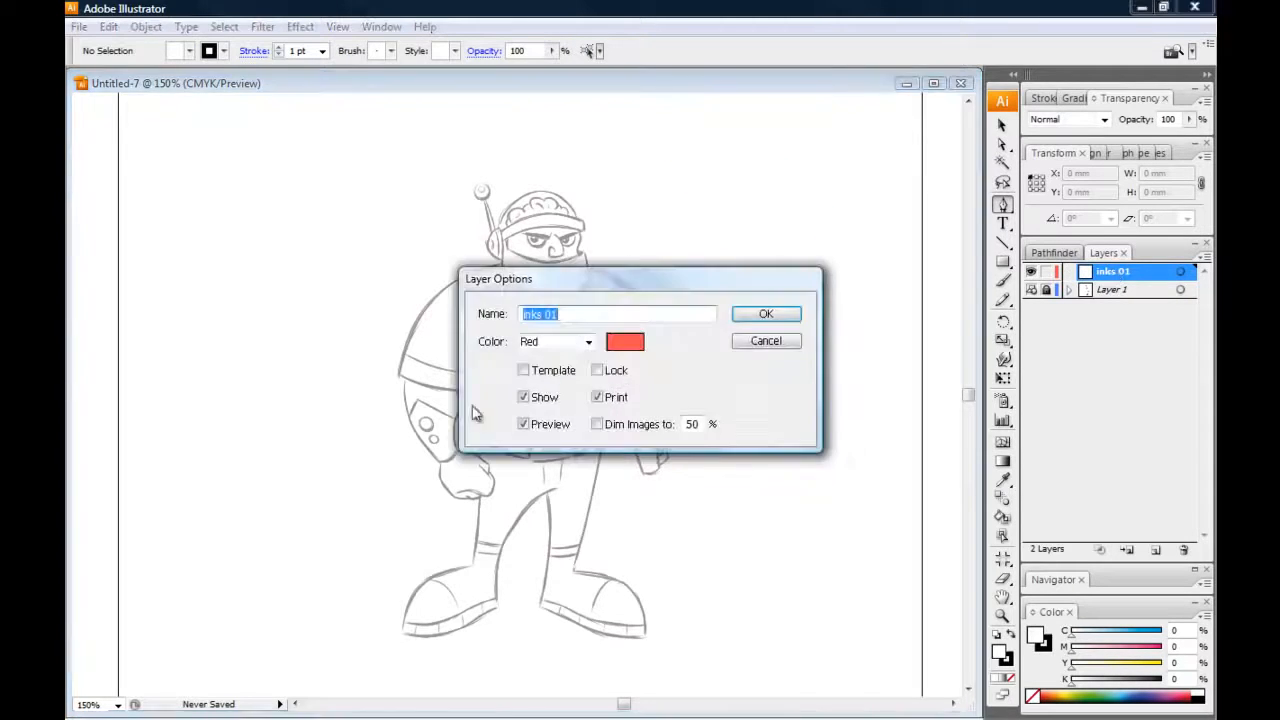
pyautogui.click(589, 342)
pyautogui.click(535, 34)
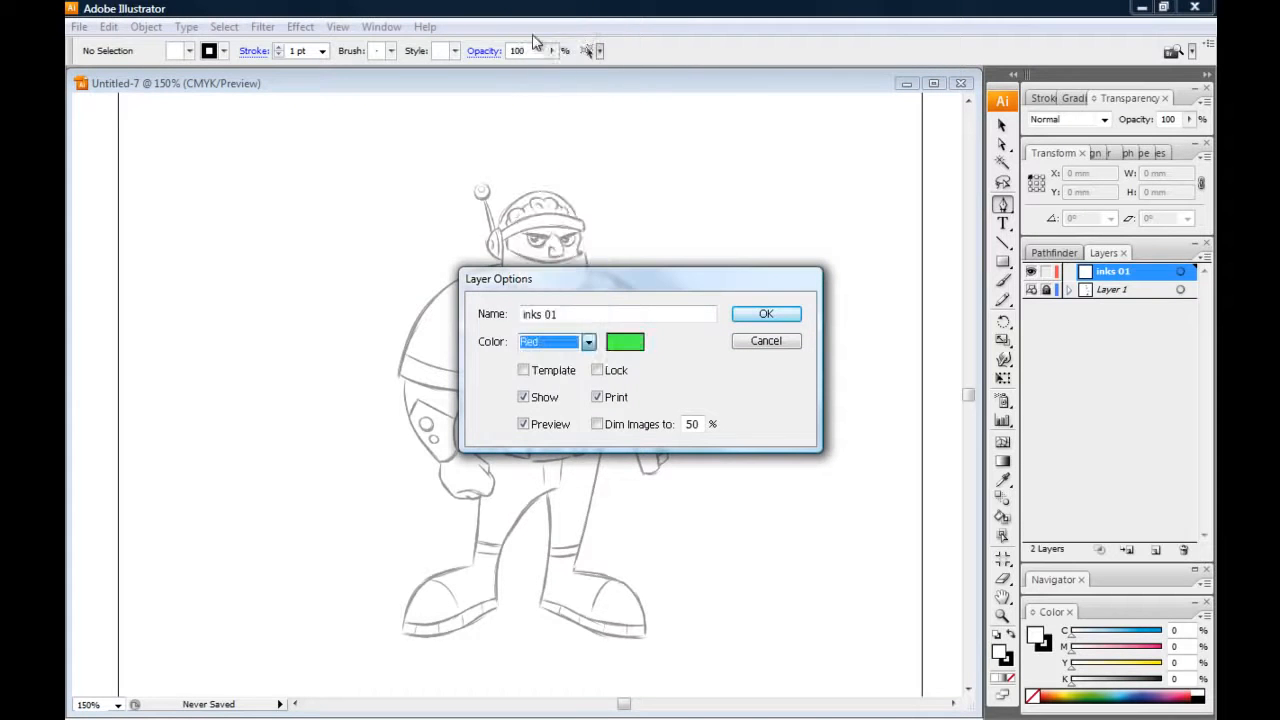
pyautogui.click(765, 314)
# Draw another short Pen tool test path beside the character on the green layer, and delete it
pyautogui.click(767, 160)
pyautogui.click(827, 226)
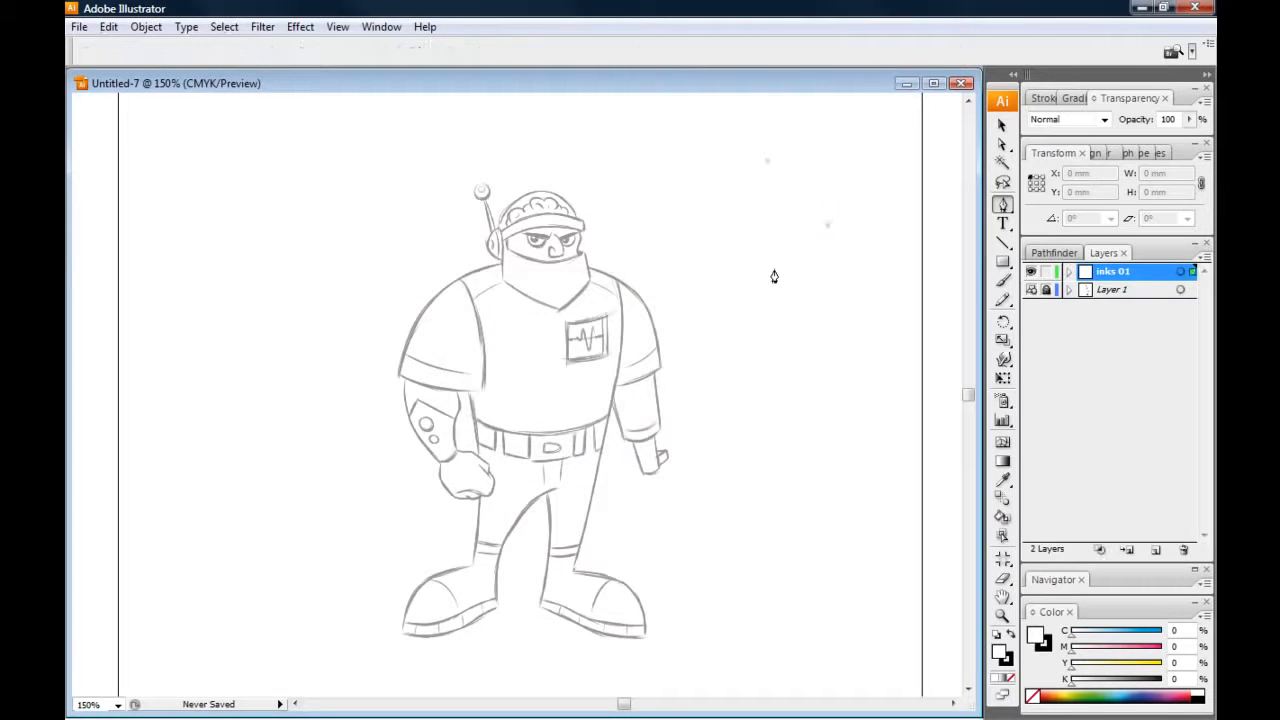
pyautogui.click(757, 284)
pyautogui.moveTo(702, 203); pyautogui.dragTo(627, 198)
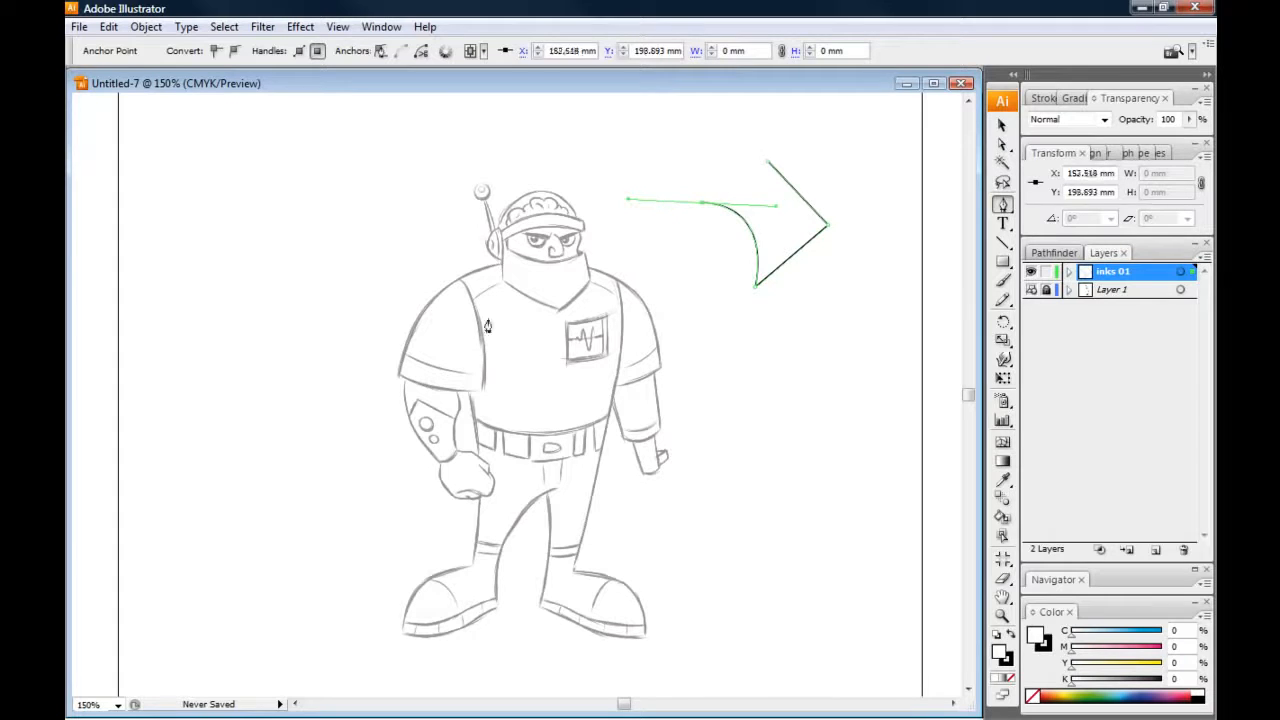
pyautogui.press('Delete')
pyautogui.press('Delete')
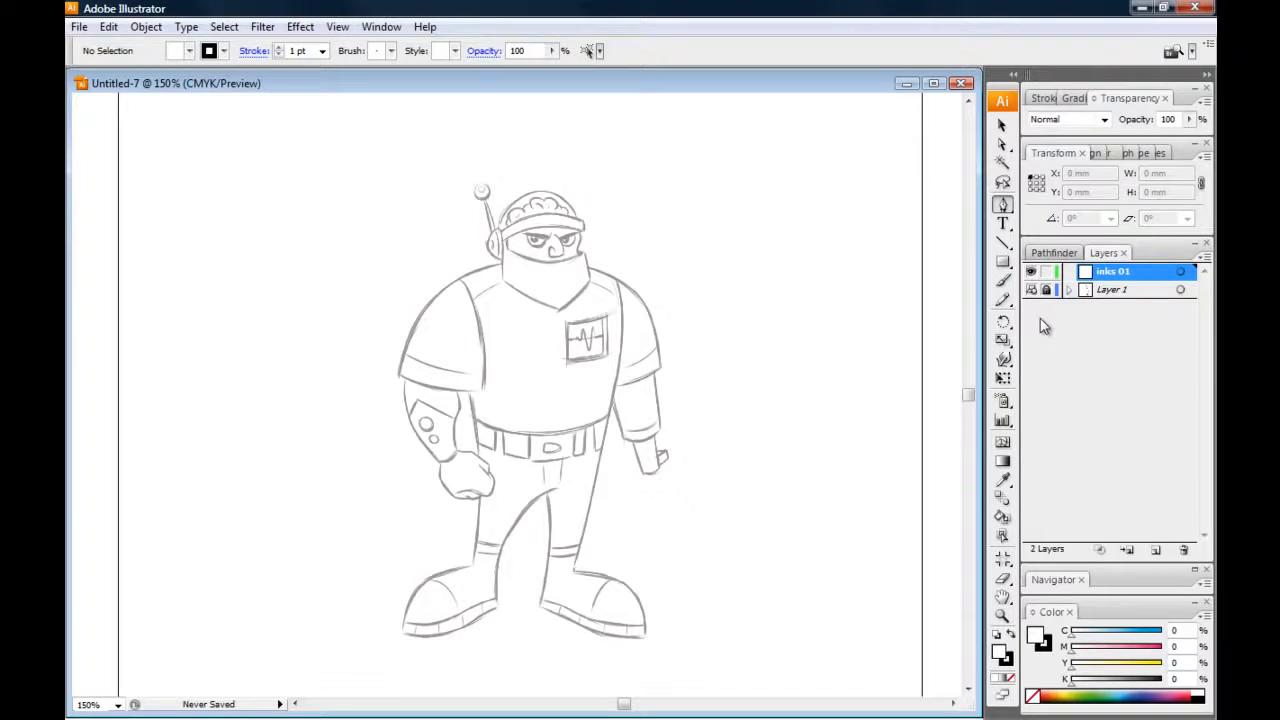
# Set the color of the "inks 01" layer back to red
pyautogui.doubleClick(1118, 278)
pyautogui.click(586, 342)
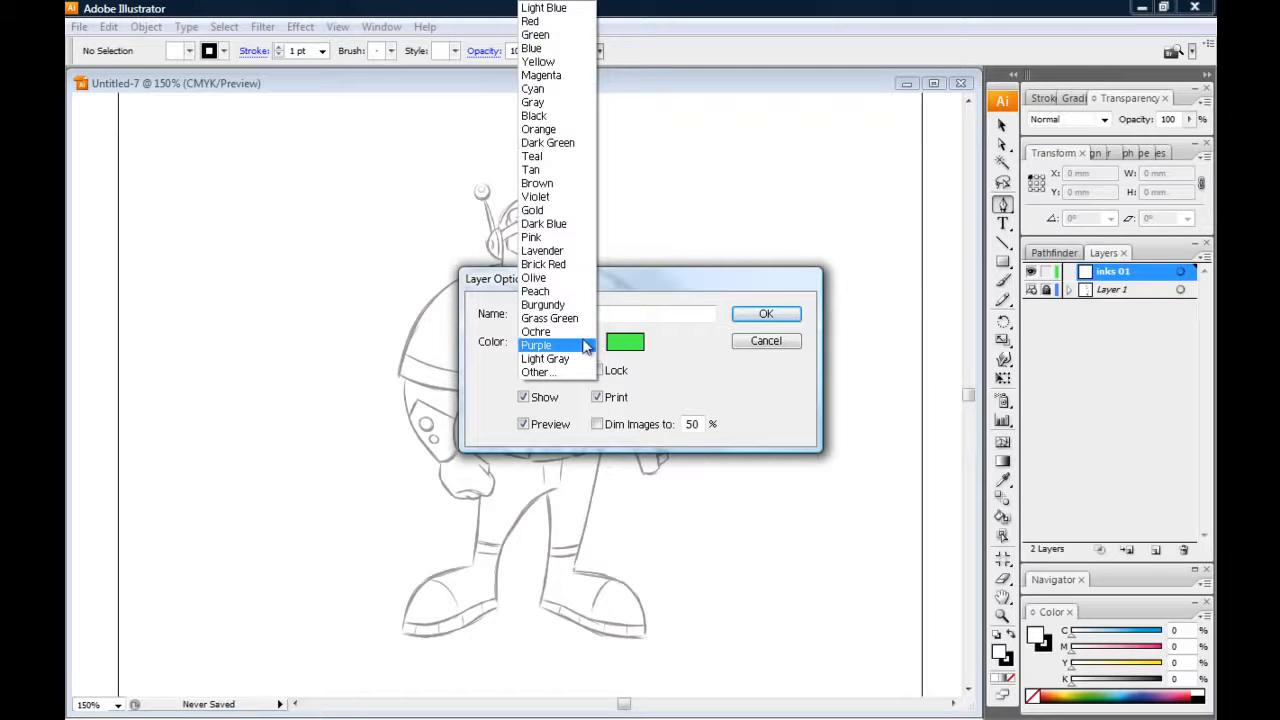
pyautogui.click(532, 20)
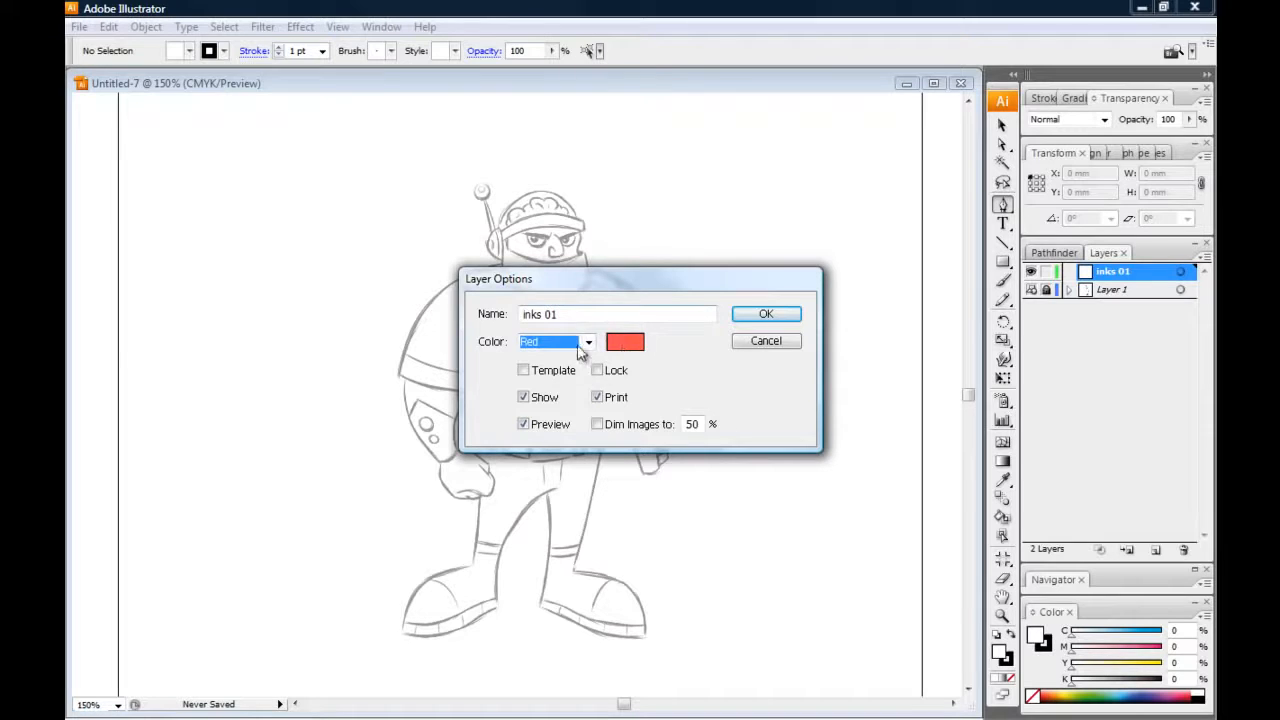
pyautogui.click(762, 316)
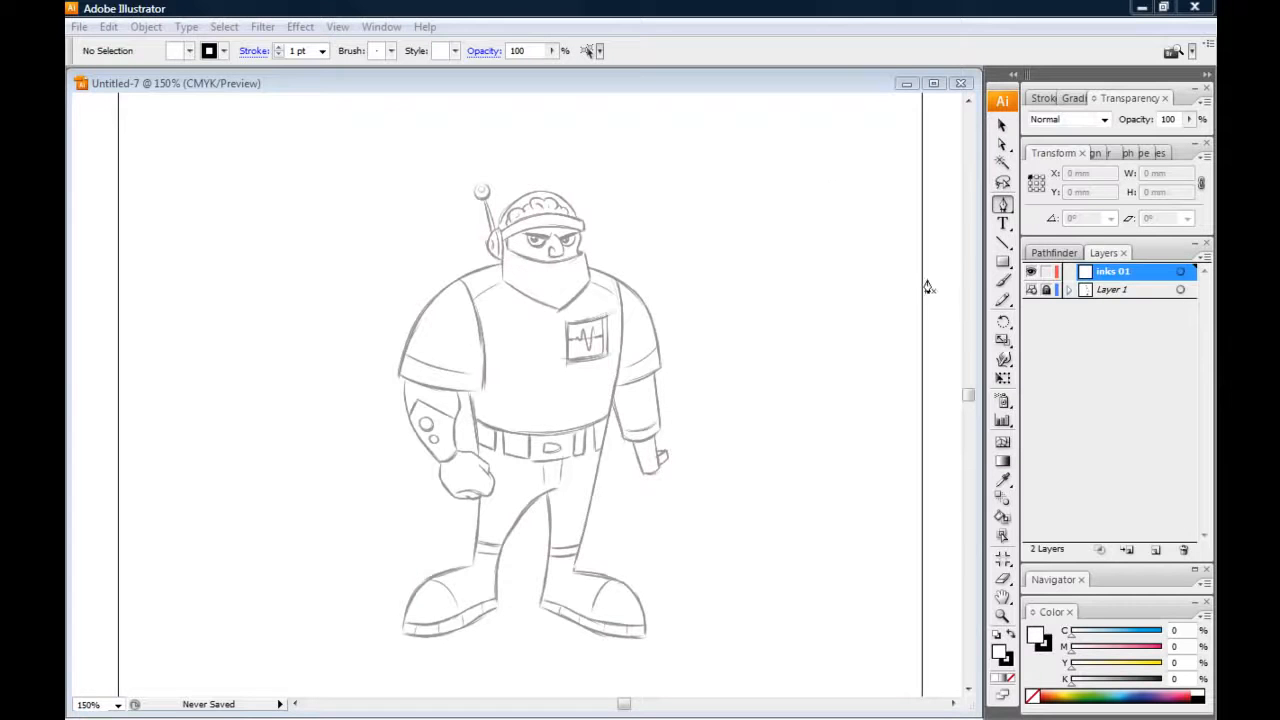
# Draw a circle about 3.66 mm wide with the Ellipse tool and position it over the larger sketched button on the forearm
pyautogui.click(1003, 244)
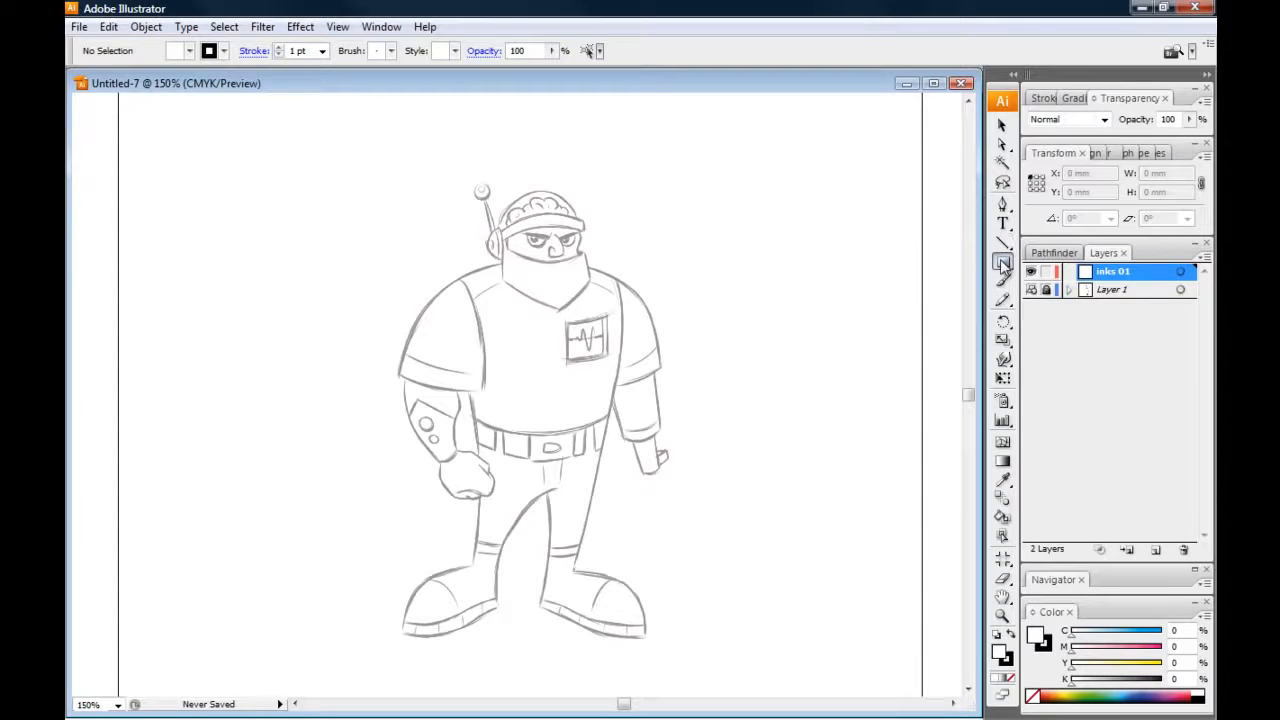
pyautogui.click(1003, 263)
pyautogui.moveTo(1003, 265); pyautogui.dragTo(1040, 304)
pyautogui.hotkey('ctrl', '=')
pyautogui.hotkey('ctrl', '=')
pyautogui.hotkey('ctrl', '=')
pyautogui.hotkey('ctrl', '=')
pyautogui.moveTo(229, 500)
pyautogui.mouseDown()
pyautogui.moveTo(366, 485)
pyautogui.moveTo(581, 390)
pyautogui.mouseUp()
pyautogui.moveTo(437, 477); pyautogui.dragTo(491, 391)
pyautogui.hotkey('ctrl', '=')
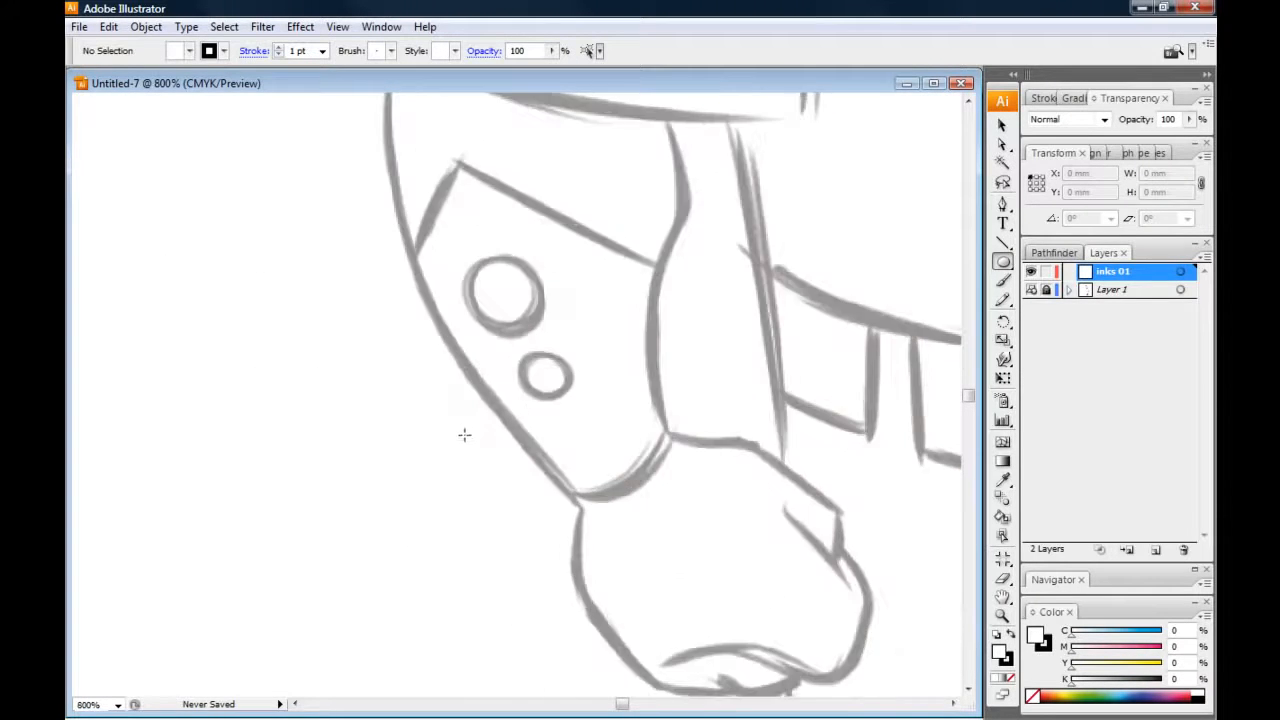
pyautogui.moveTo(460, 262); pyautogui.dragTo(540, 340)
pyautogui.press('v')
pyautogui.moveTo(498, 298); pyautogui.dragTo(505, 293)
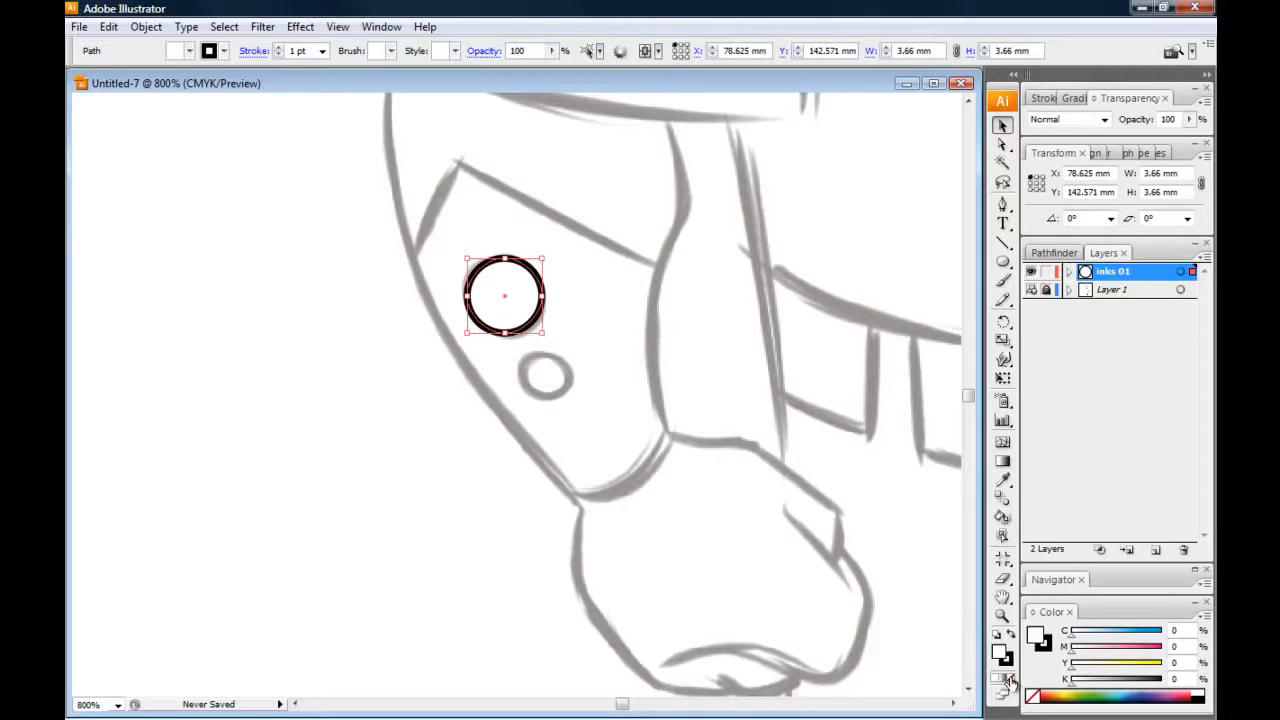
# Remove the circle's fill and nudge the circle slightly to line up with the sketched forearm button
pyautogui.click(1016, 678)
pyautogui.click(364, 346)
pyautogui.hotkey('ctrl', '=')
pyautogui.hotkey('ctrl', '=')
pyautogui.moveTo(301, 341); pyautogui.dragTo(409, 535)
pyautogui.click(530, 405)
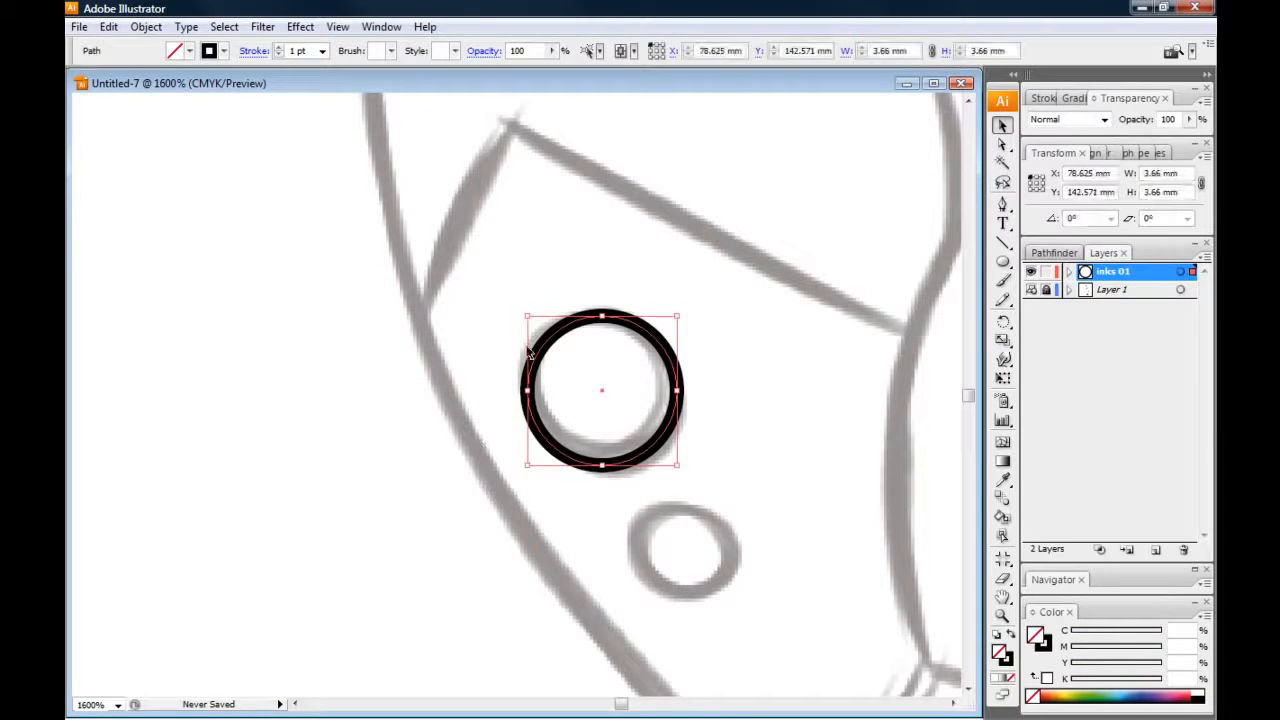
pyautogui.moveTo(532, 366); pyautogui.dragTo(531, 362)
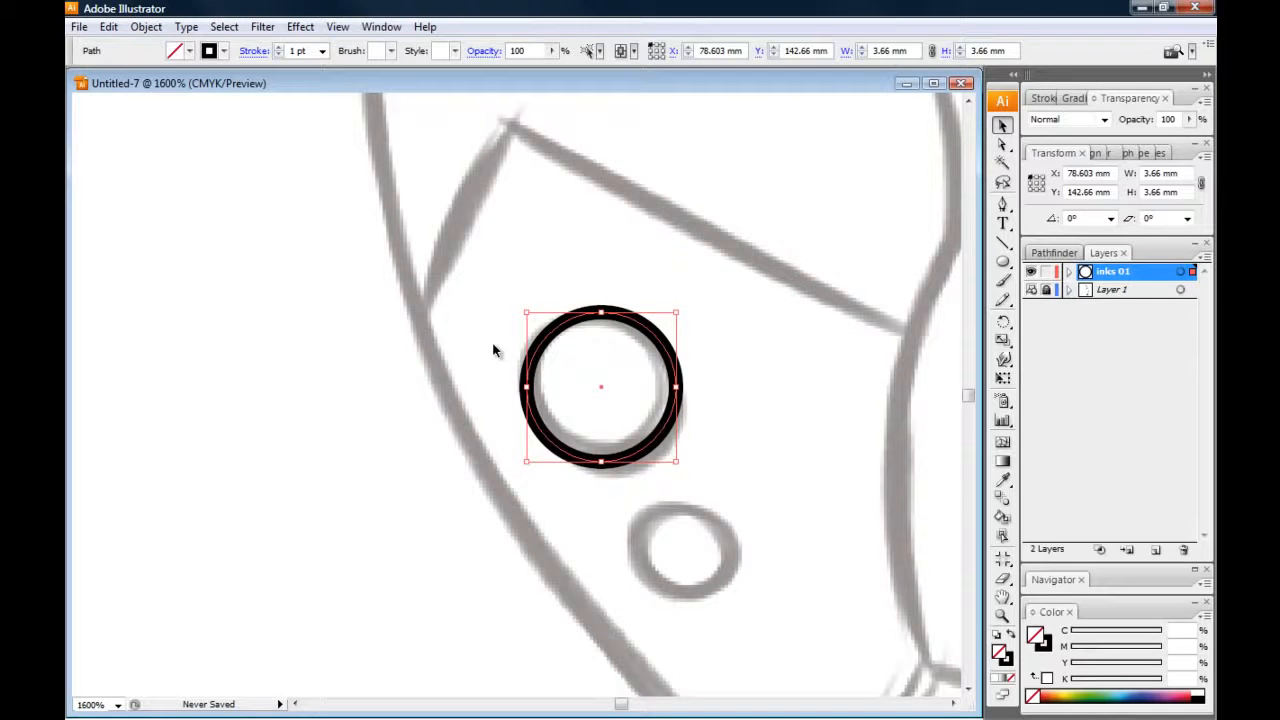
# Try stroke weights of 2 pt and 3 pt on the circle, and return it to 1 pt
pyautogui.click(1042, 99)
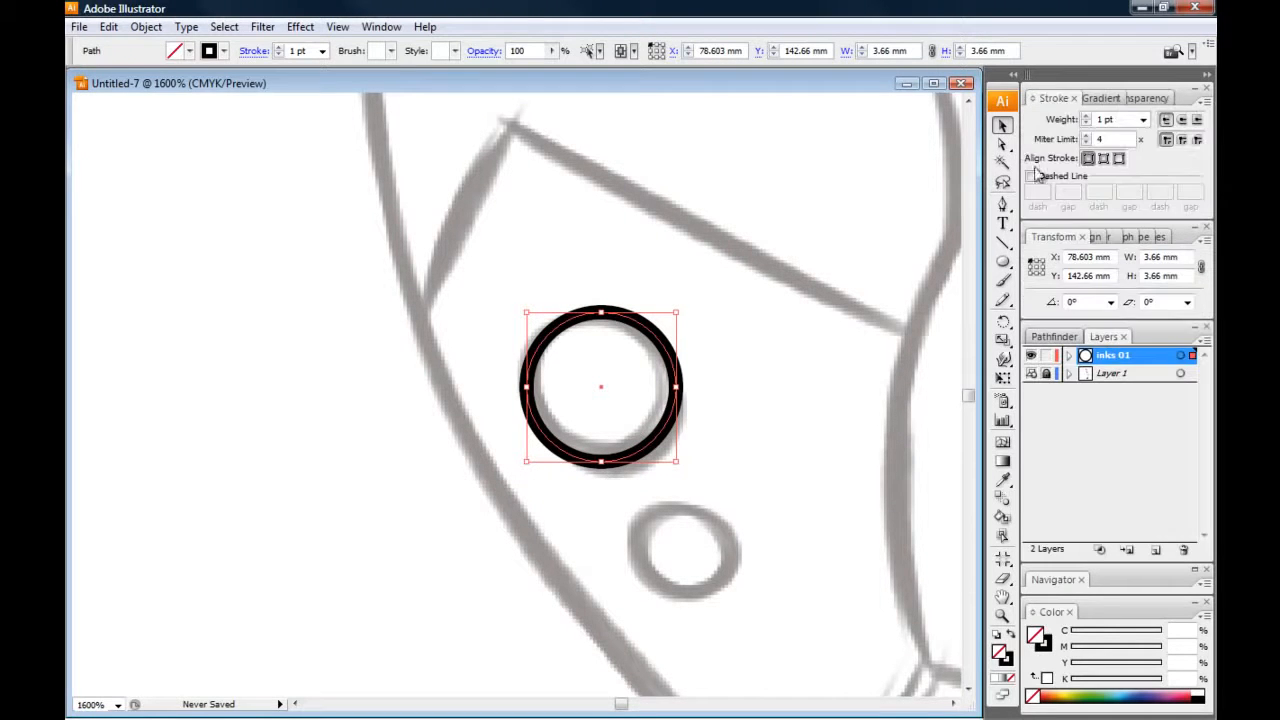
pyautogui.click(1086, 116)
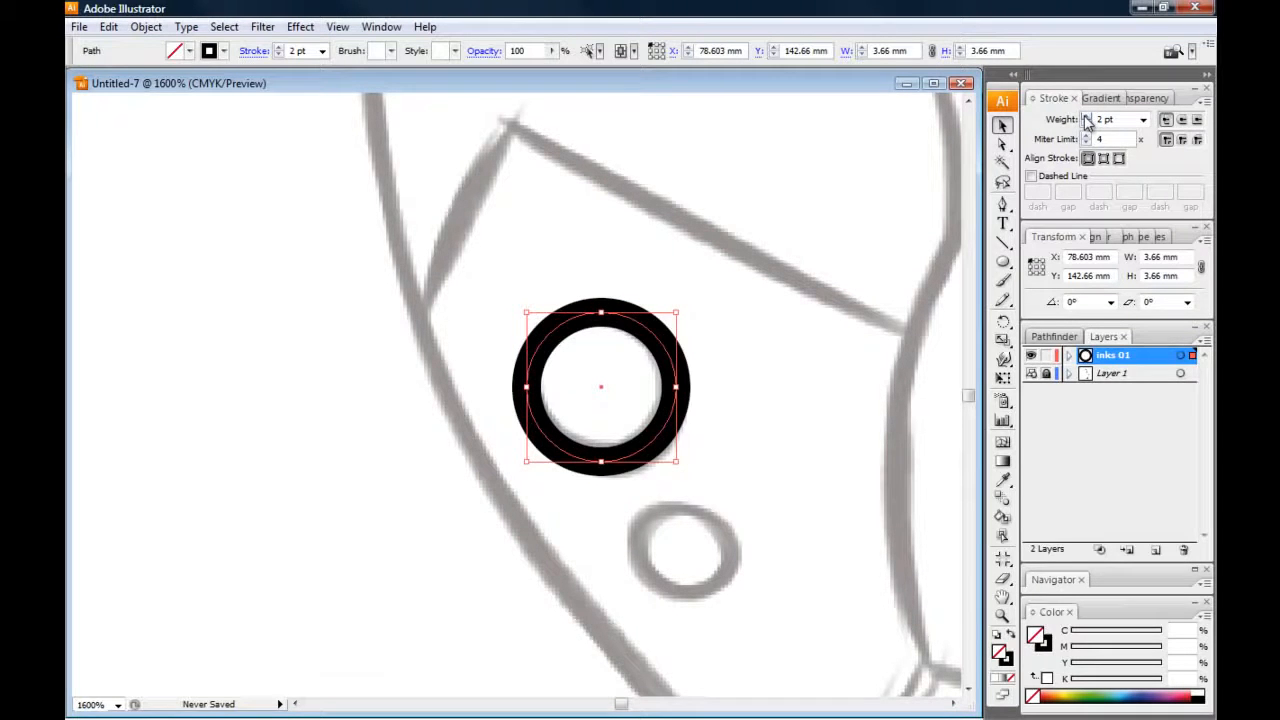
pyautogui.click(1086, 117)
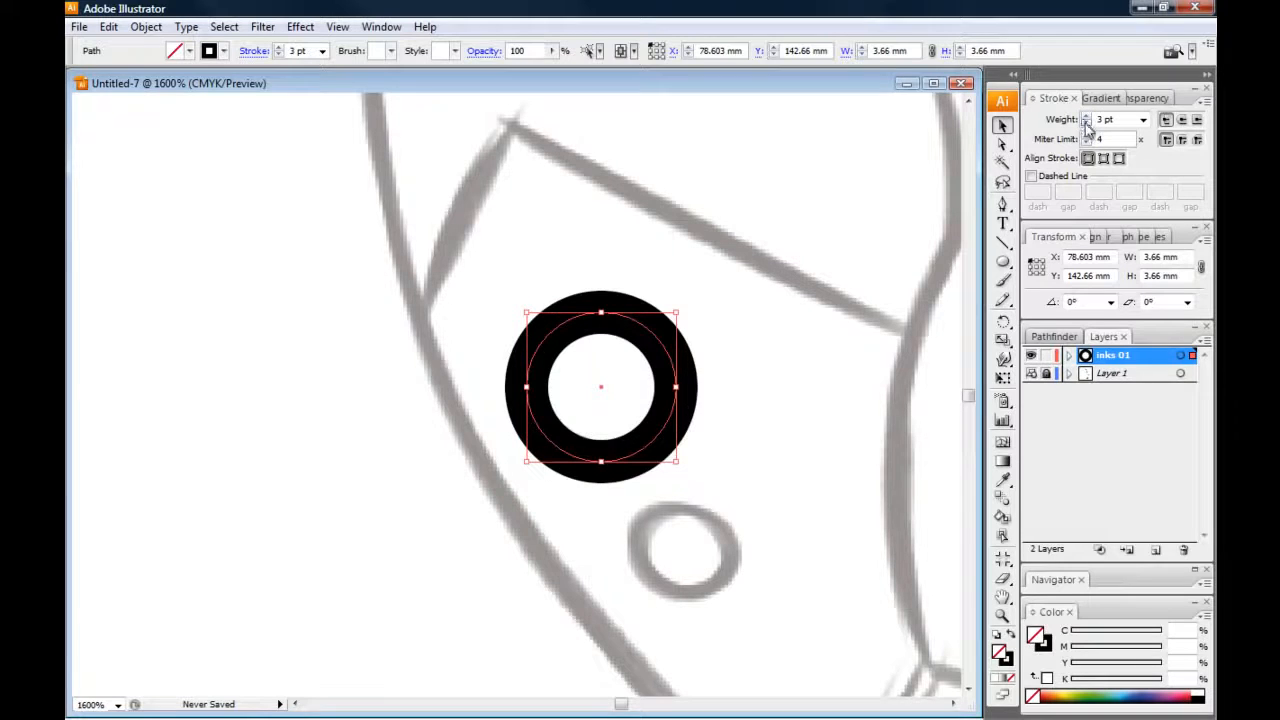
pyautogui.click(1086, 123)
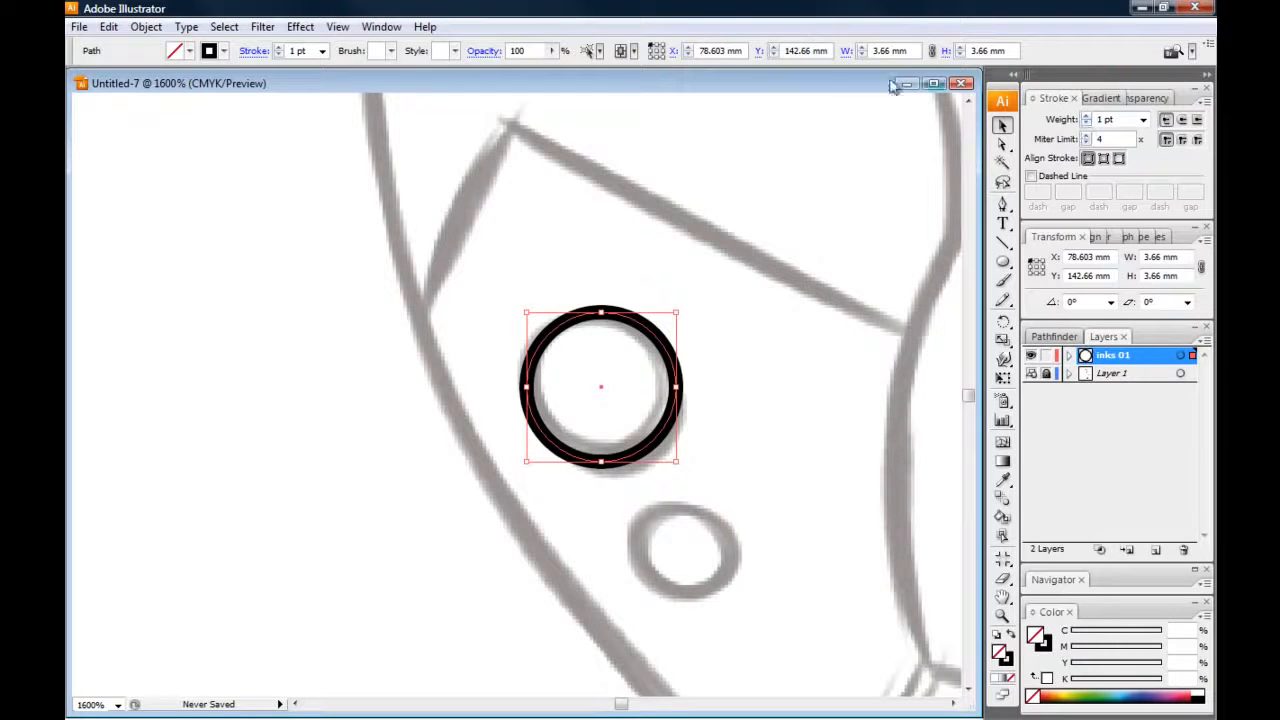
# Try shrinking the circle proportionally to about 1.41 mm wide, and undo the resize
pyautogui.click(525, 352)
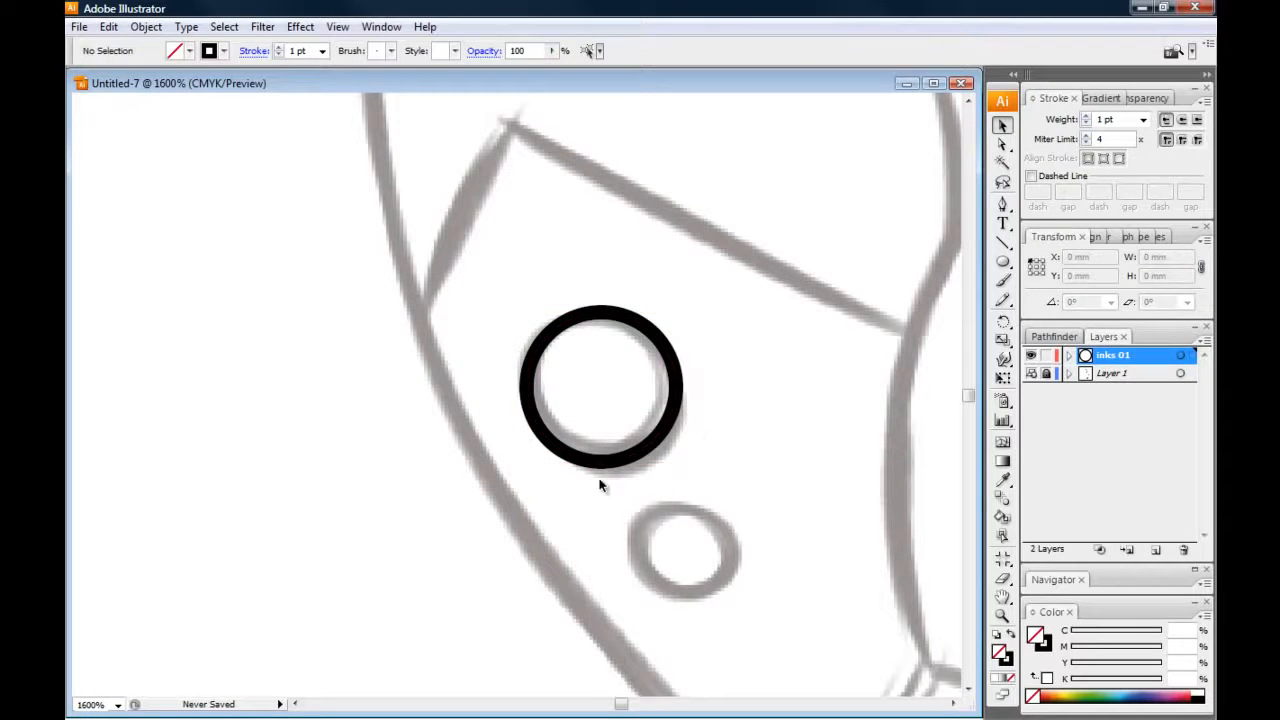
pyautogui.click(533, 403)
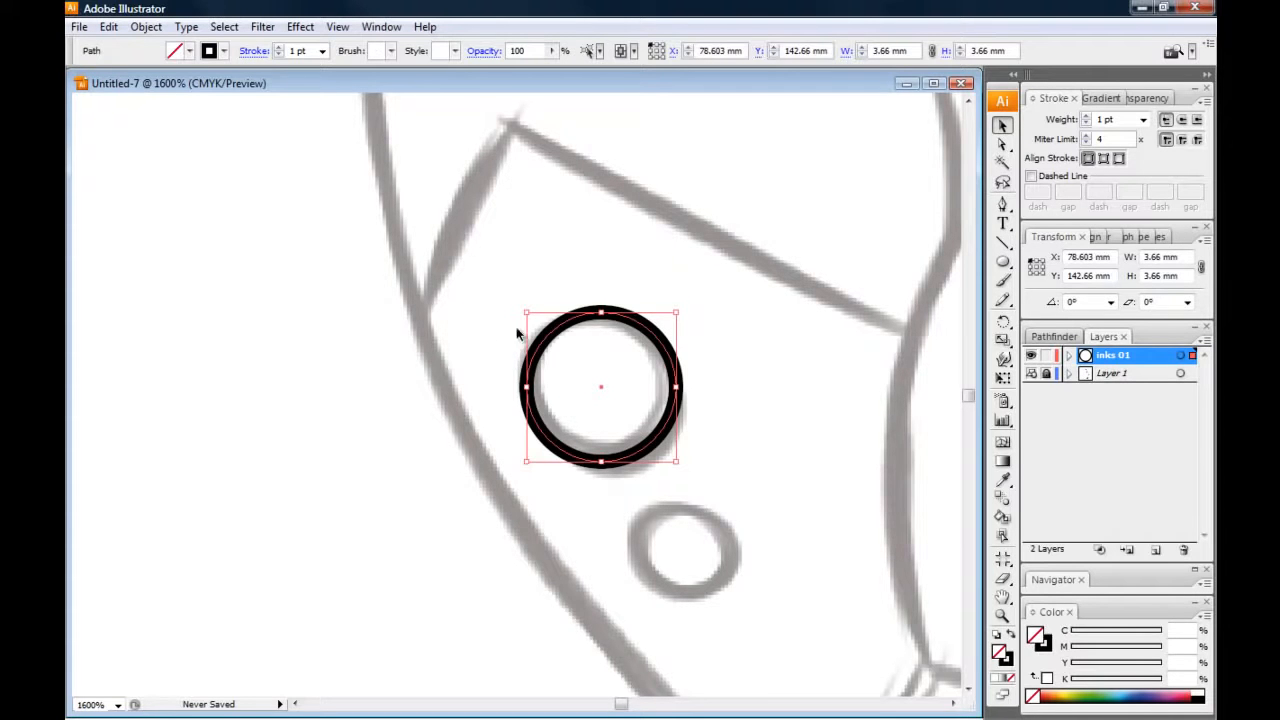
pyautogui.moveTo(524, 316); pyautogui.dragTo(614, 400)
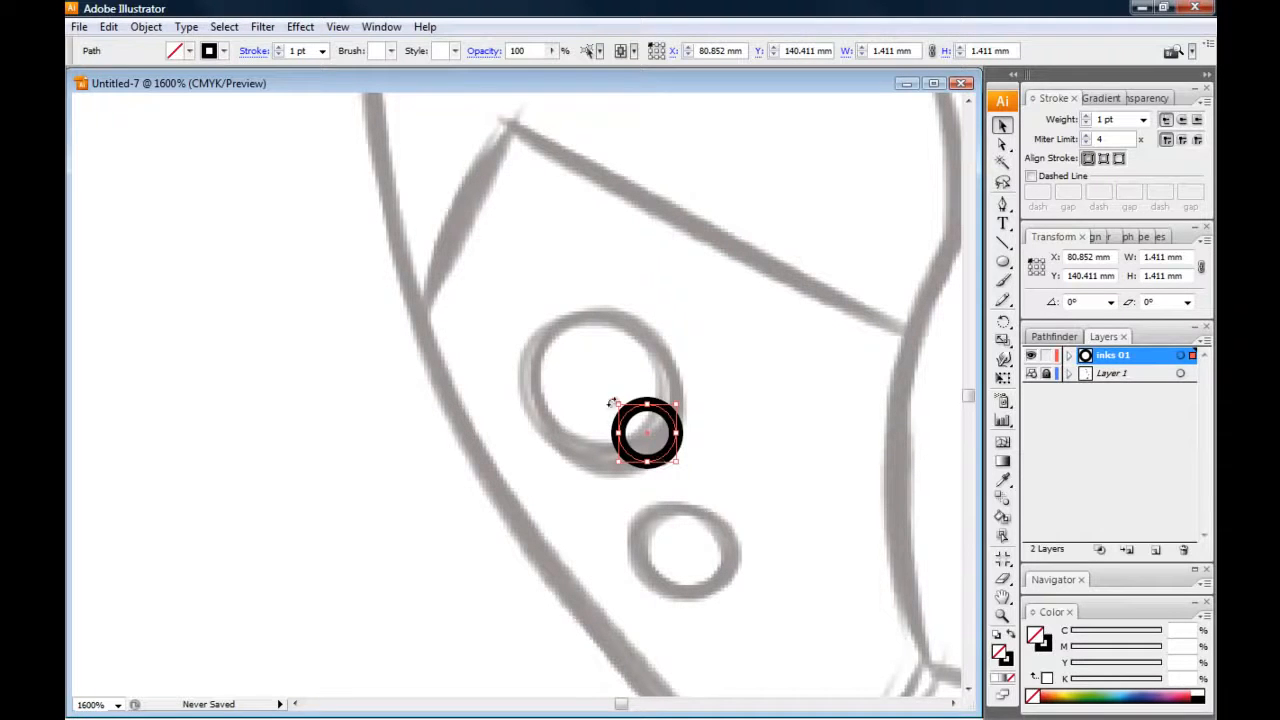
pyautogui.hotkey('ctrl', 'z')
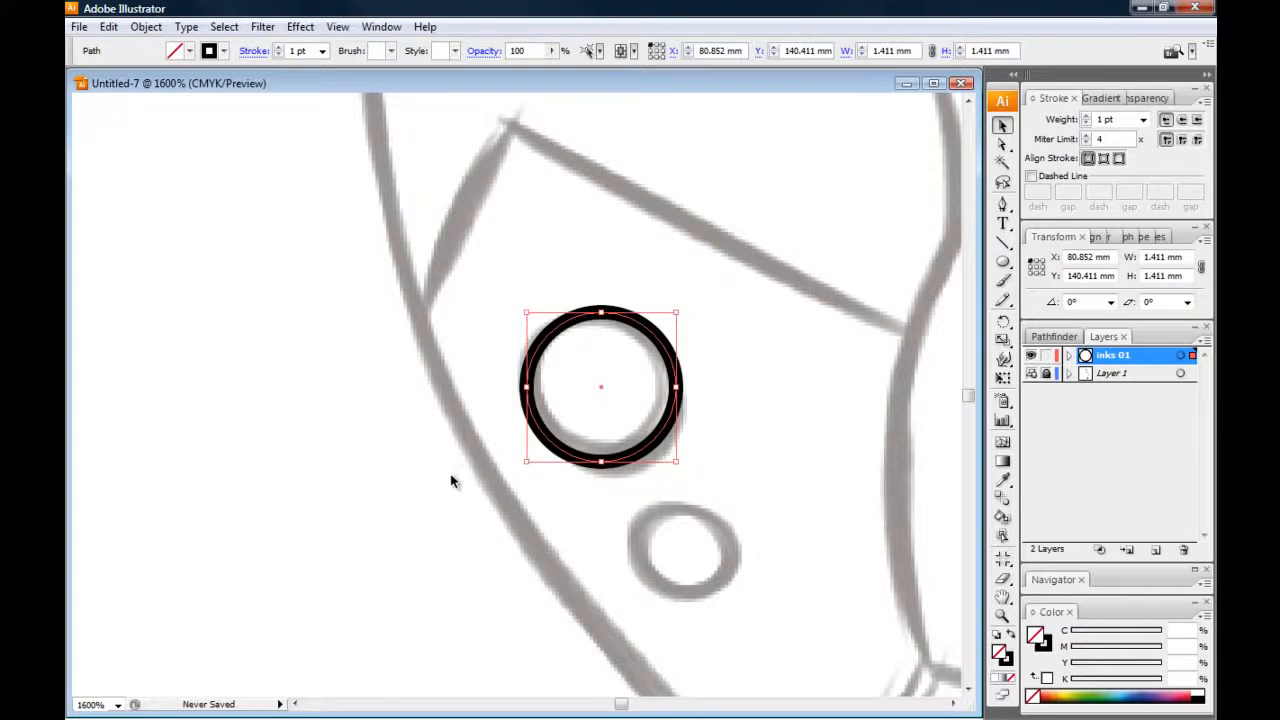
# Try enlarging the circle to several times its size, undo the scaling and deselect the circle
pyautogui.hotkey('ctrl', '-')
pyautogui.hotkey('ctrl', '-')
pyautogui.hotkey('ctrl', '-')
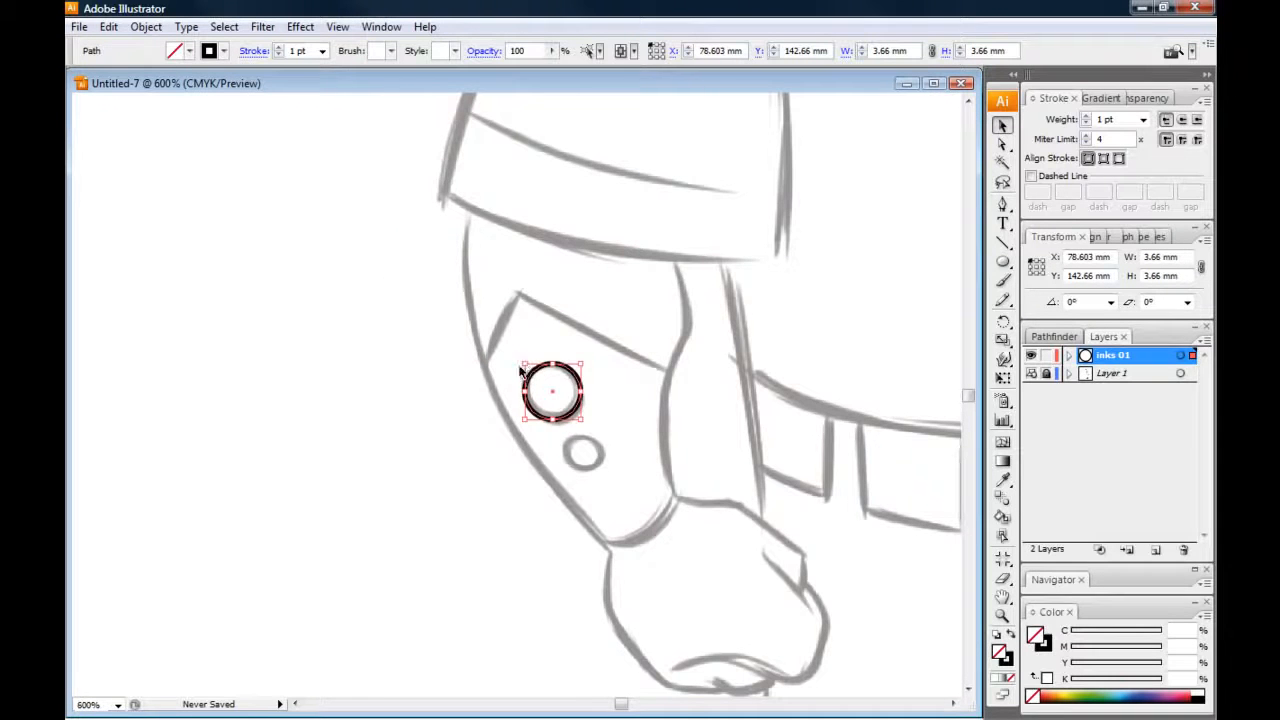
pyautogui.moveTo(522, 361); pyautogui.dragTo(287, 233)
pyautogui.click(285, 347)
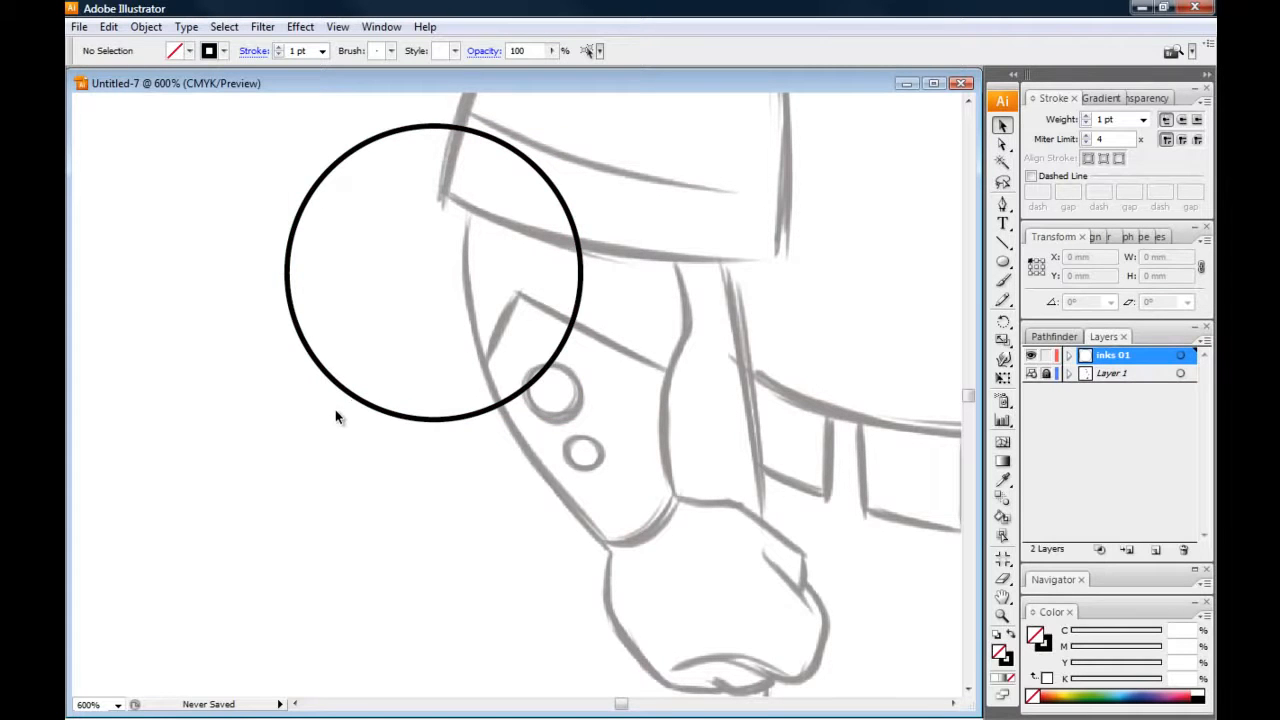
pyautogui.hotkey('ctrl', 'z')
pyautogui.hotkey('ctrl', 'z')
pyautogui.click(323, 443)
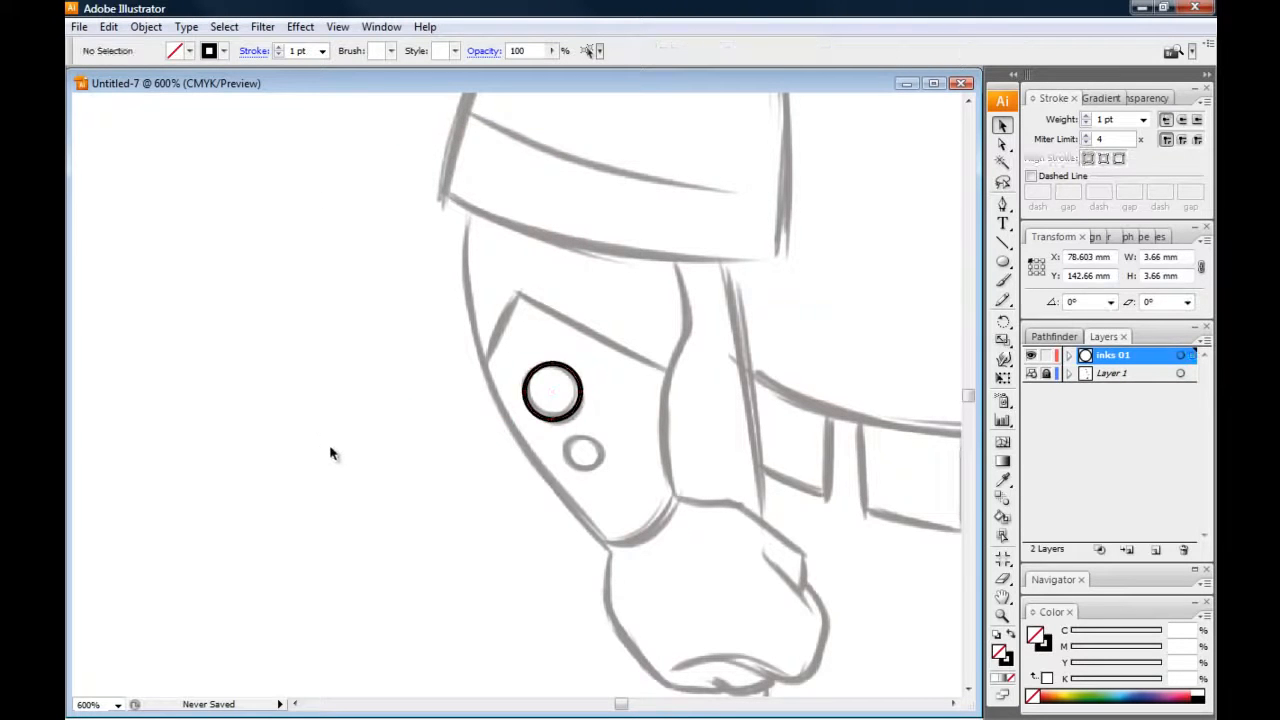
# Examine the forearm circle's line weight against the whole figure and again up close
pyautogui.moveTo(359, 270); pyautogui.dragTo(337, 314)
pyautogui.press('ctrl')
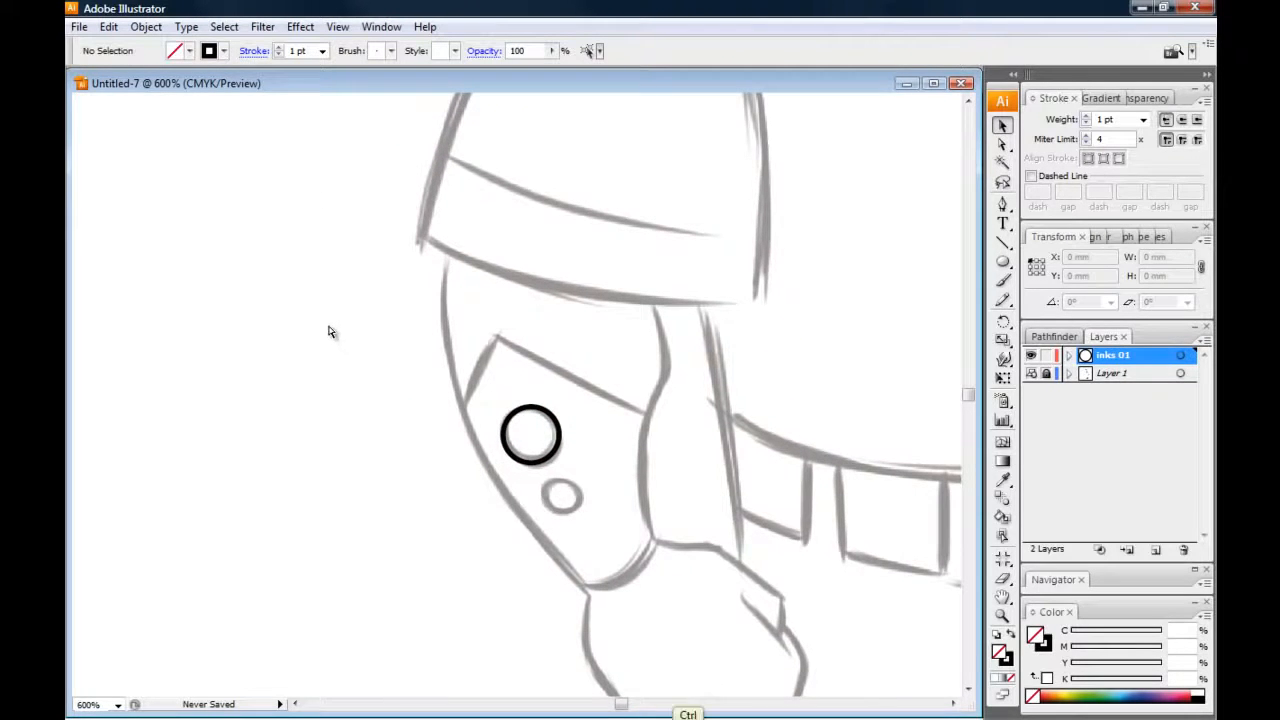
pyautogui.hotkey('ctrl', '0')
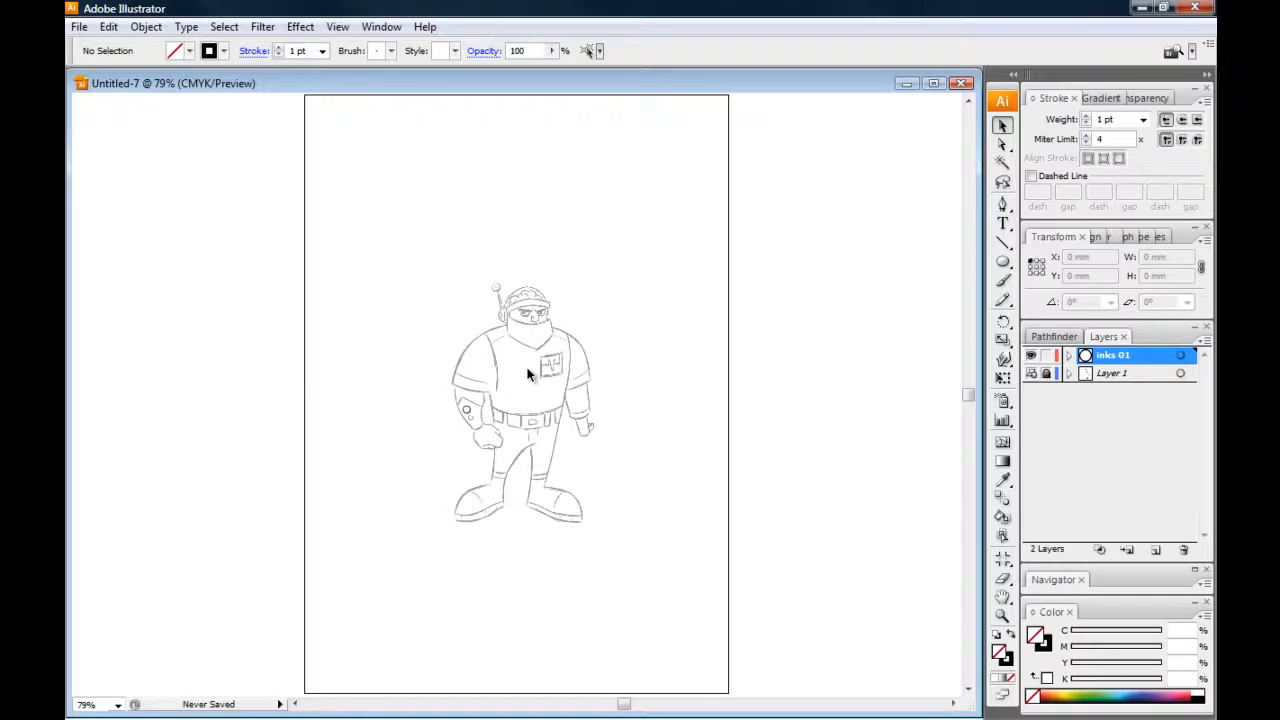
pyautogui.hotkey('ctrl', '+')
pyautogui.hotkey('ctrl', '+')
pyautogui.hotkey('ctrl', '+')
pyautogui.hotkey('ctrl', '+')
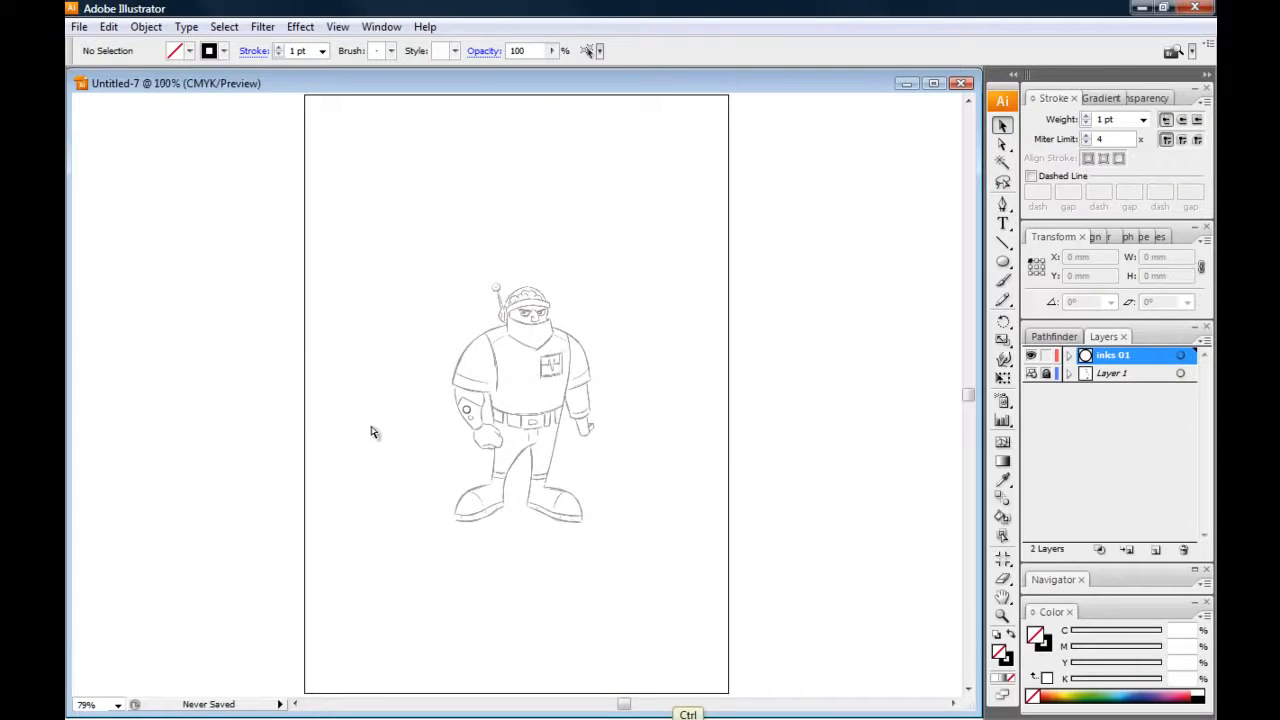
pyautogui.moveTo(256, 502); pyautogui.dragTo(396, 401)
pyautogui.hotkey('ctrl', '+')
pyautogui.hotkey('ctrl', '+')
pyautogui.hotkey('ctrl', '+')
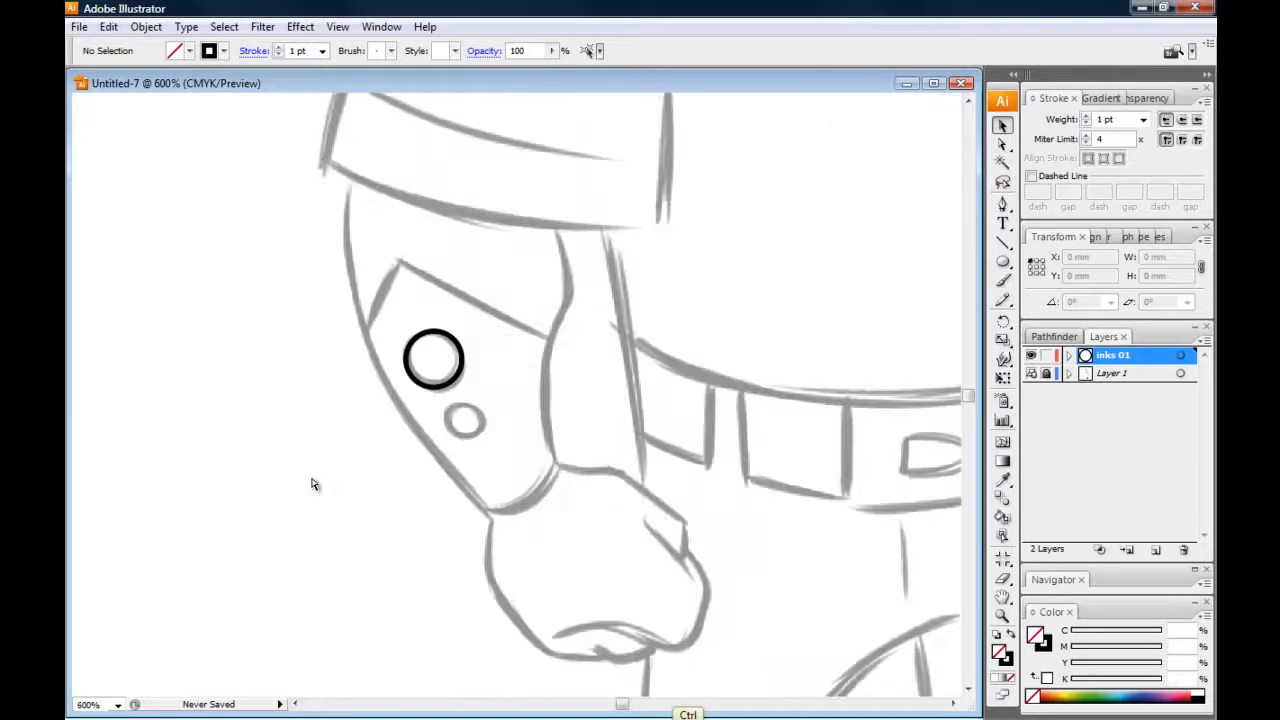
pyautogui.moveTo(208, 450); pyautogui.dragTo(371, 466)
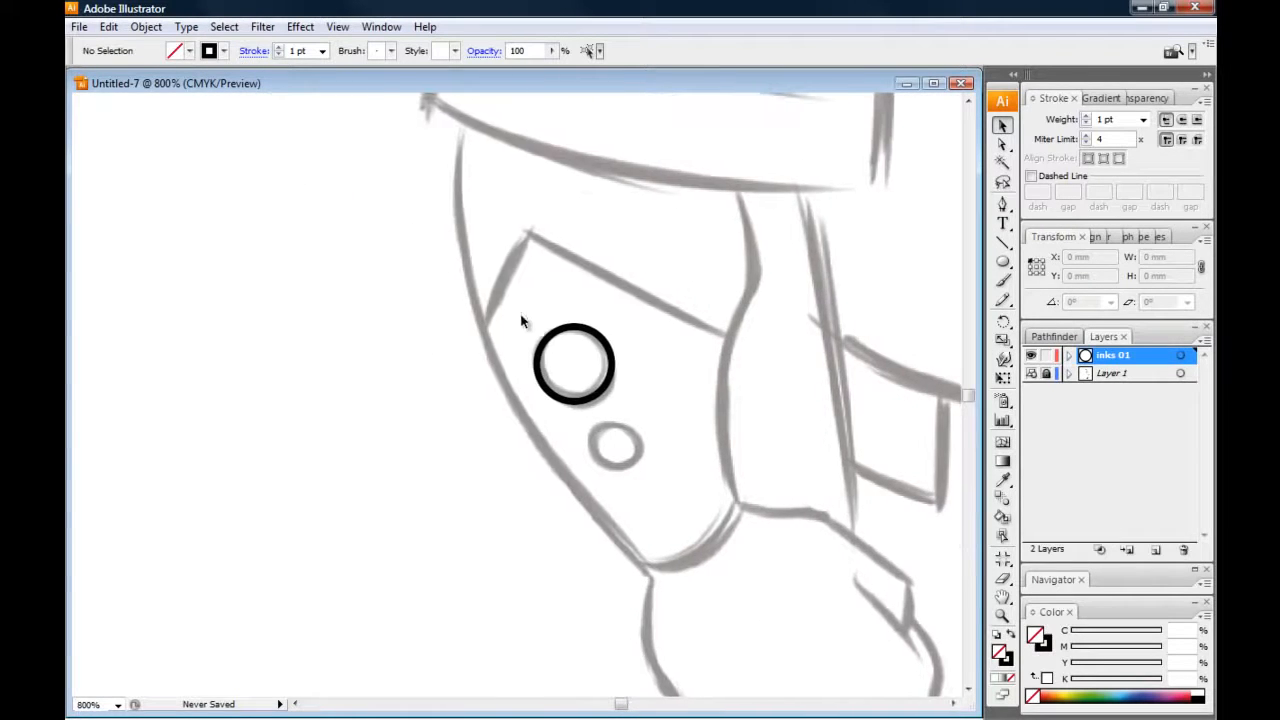
# Duplicate the forearm circle and place the copy just outside the arm, level with the original
pyautogui.click(550, 387)
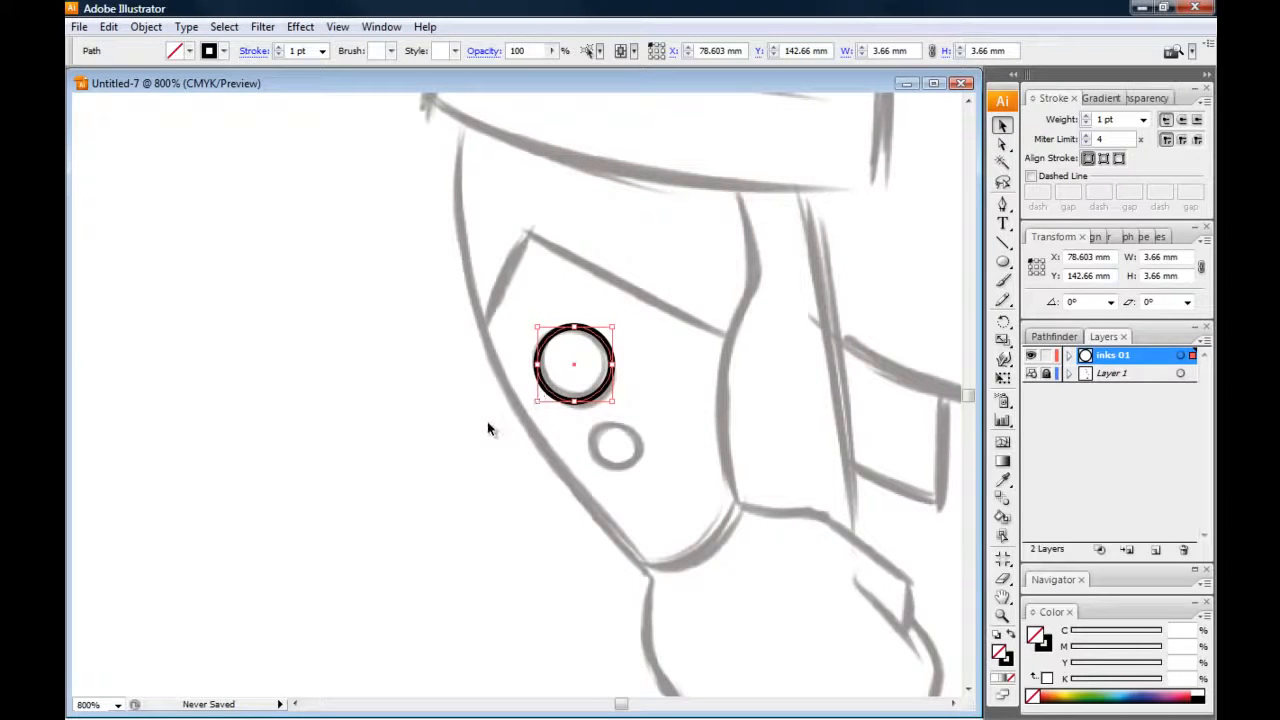
pyautogui.press('ctrl')
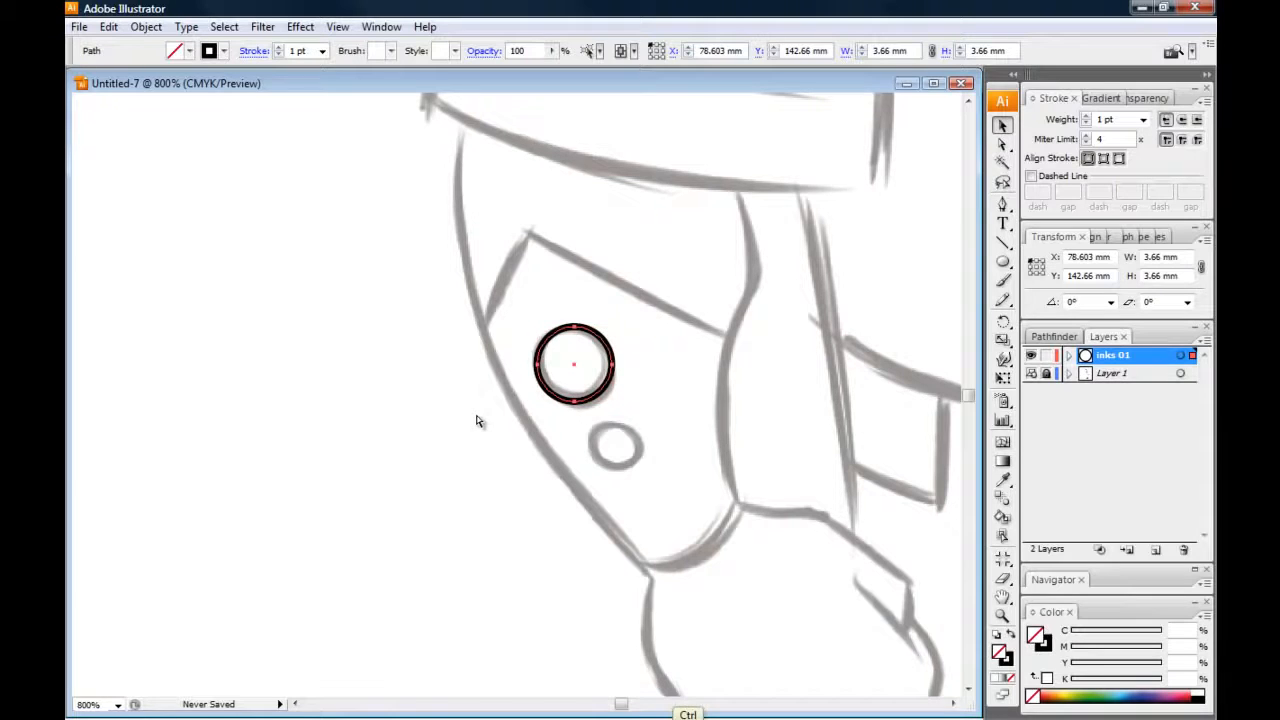
pyautogui.hotkey('ctrl', 'v')
pyautogui.moveTo(482, 390)
pyautogui.mouseDown()
pyautogui.moveTo(263, 366)
pyautogui.moveTo(384, 360)
pyautogui.mouseUp()
pyautogui.click(317, 315)
pyautogui.moveTo(353, 413); pyautogui.dragTo(391, 407)
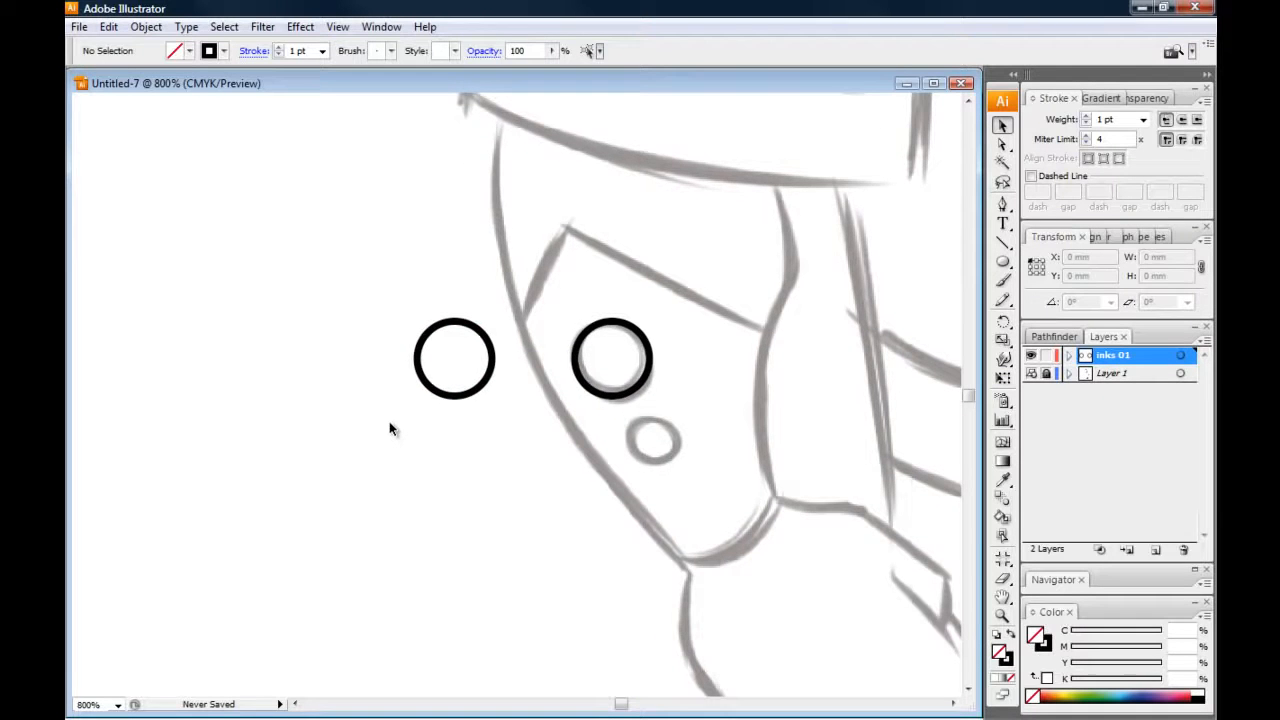
# Expand the fill and stroke of the circle on the forearm button and deselect it
pyautogui.hotkey('ctrl', '+')
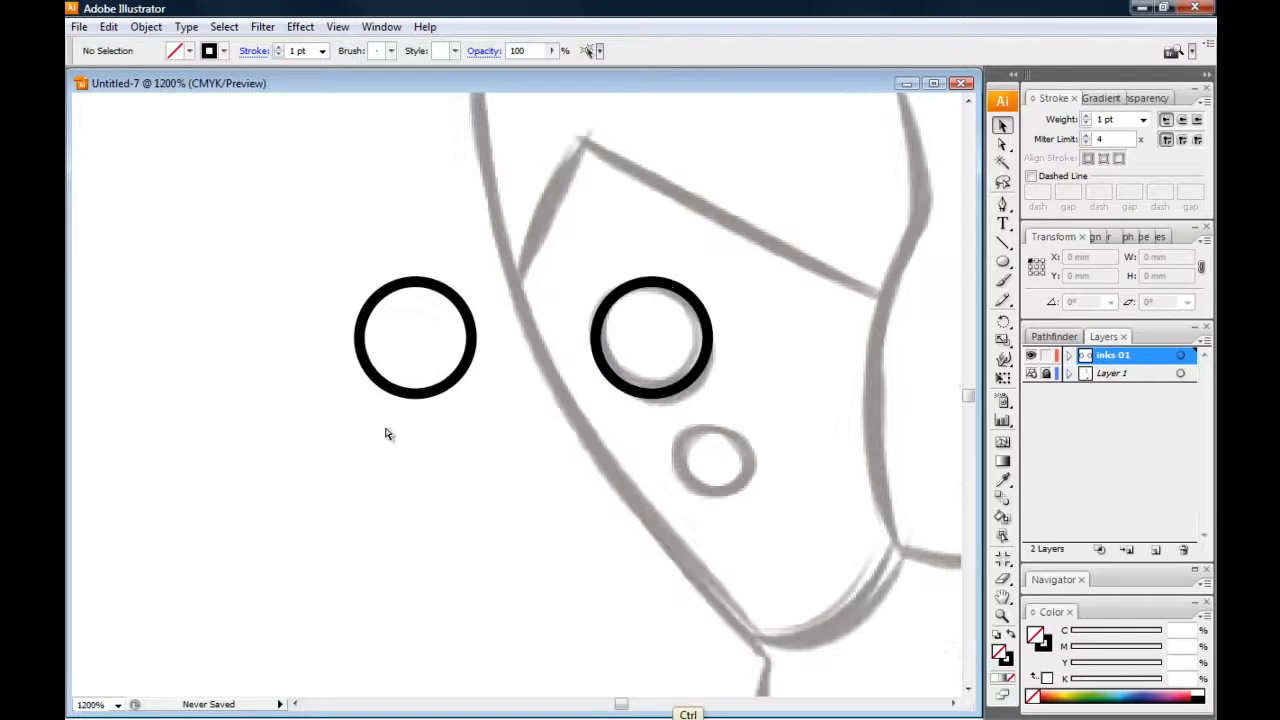
pyautogui.click(603, 358)
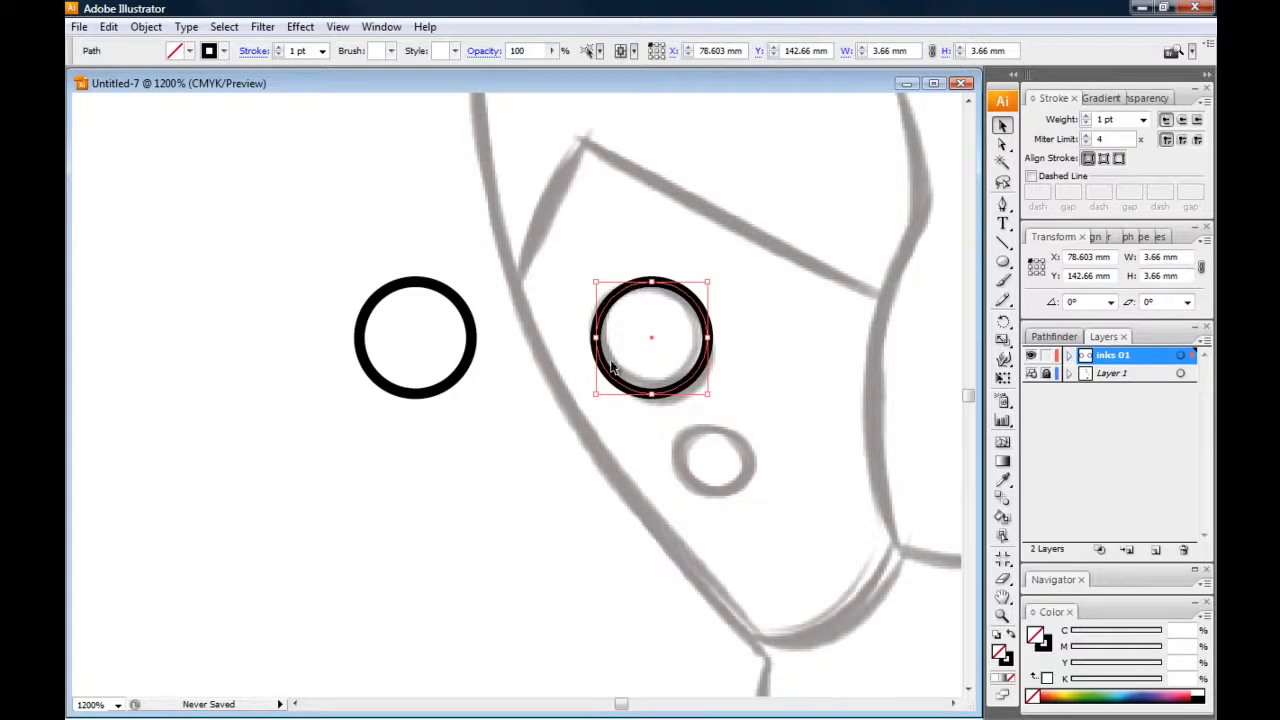
pyautogui.click(146, 27)
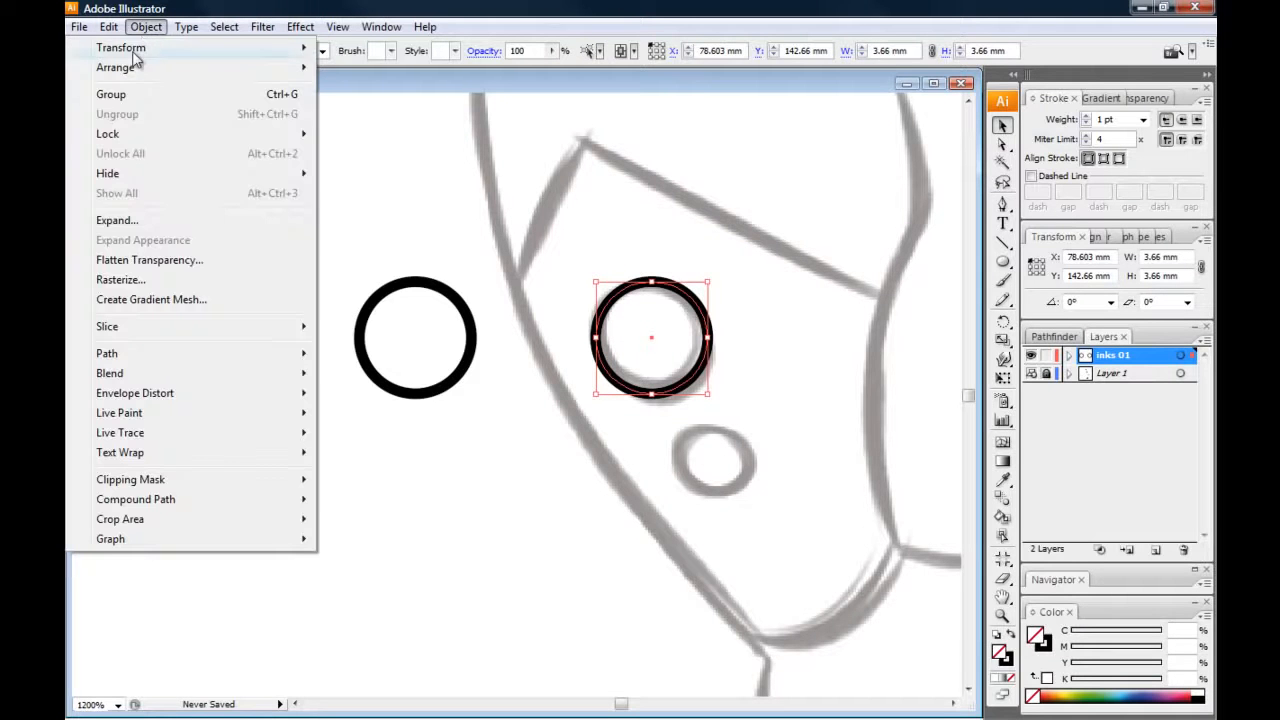
pyautogui.click(105, 222)
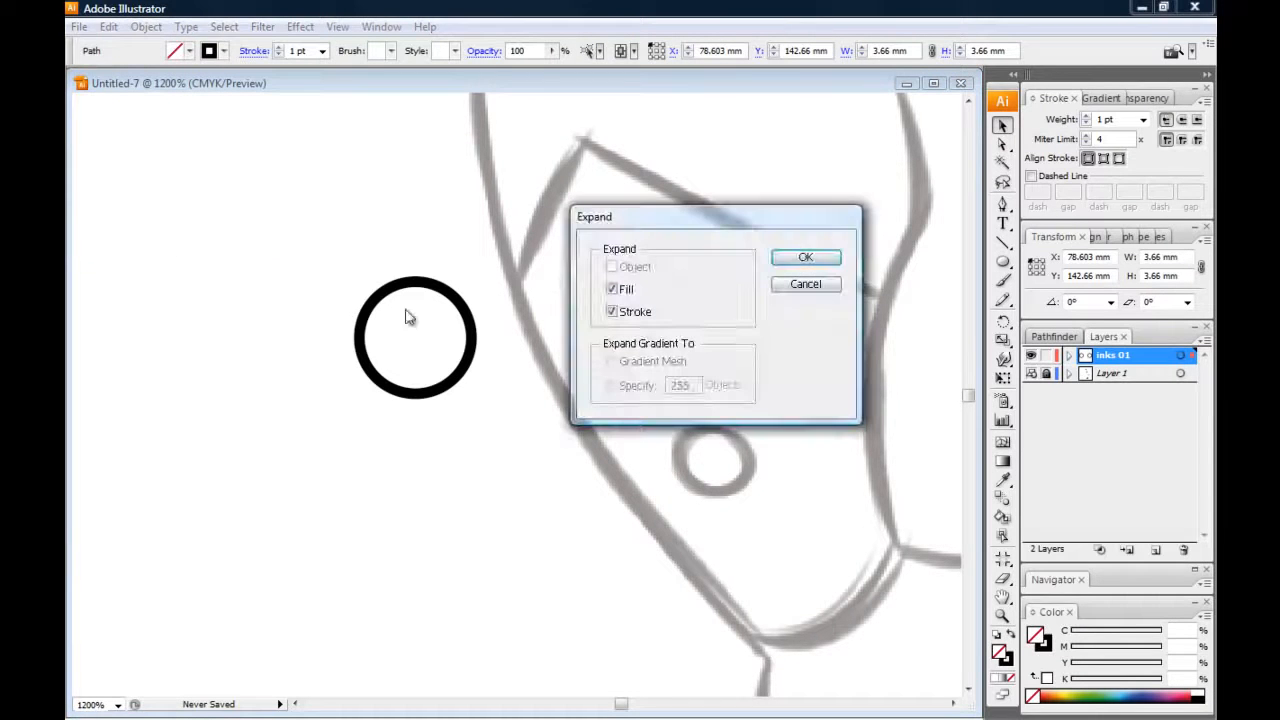
pyautogui.moveTo(598, 224); pyautogui.dragTo(537, 455)
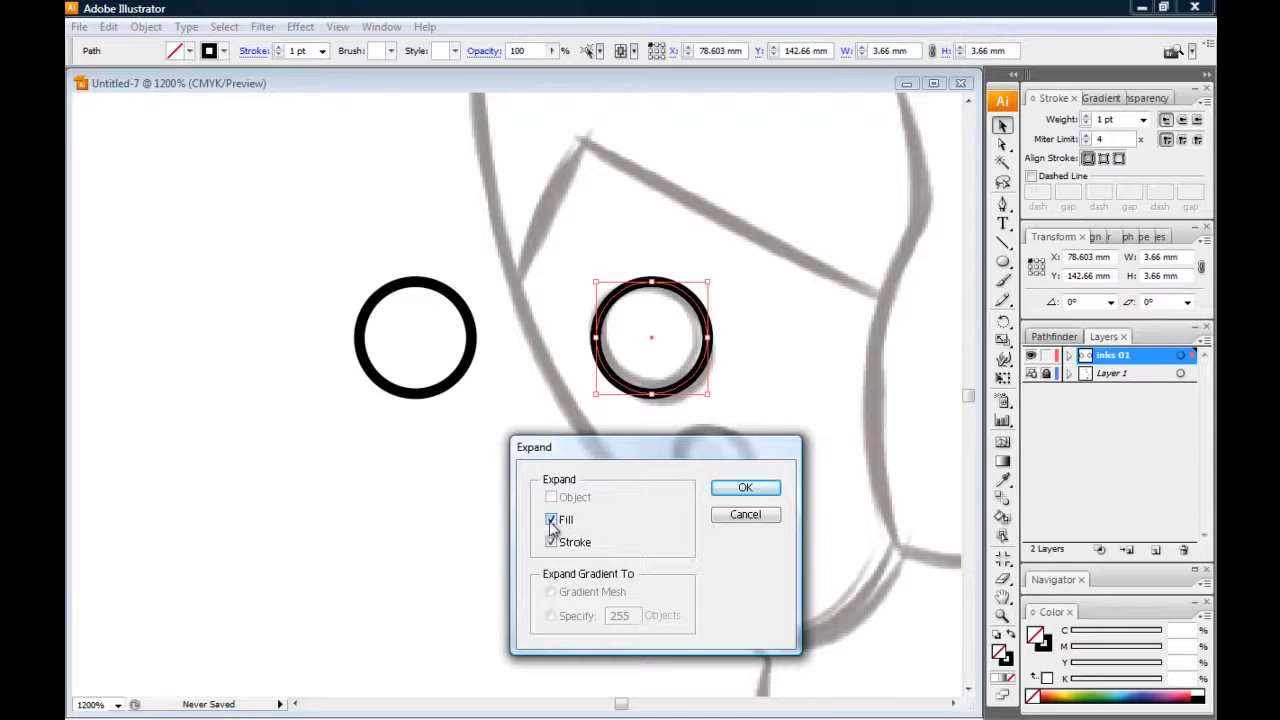
pyautogui.click(742, 490)
pyautogui.click(511, 474)
# Move the stroked copy close beside the expanded circle, and select the expanded circle to compare their outlines
pyautogui.hotkey('ctrl', '=')
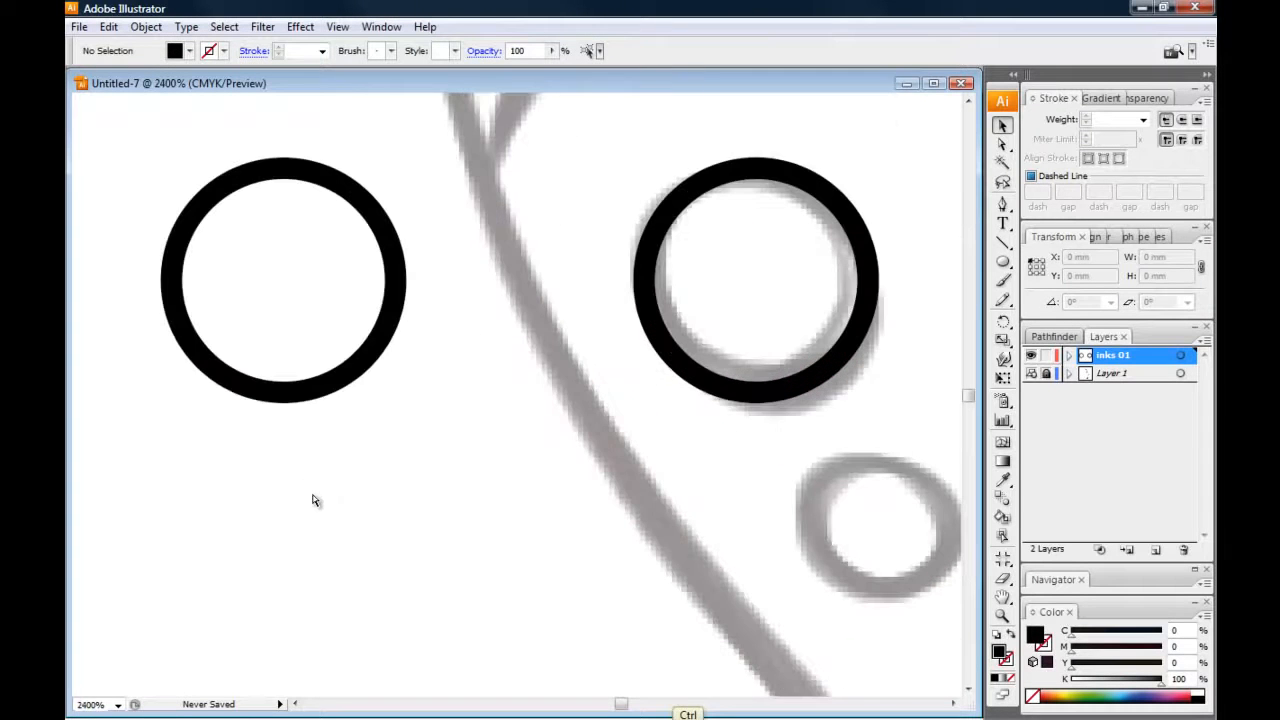
pyautogui.moveTo(334, 487); pyautogui.dragTo(336, 531)
pyautogui.moveTo(301, 434)
pyautogui.mouseDown()
pyautogui.moveTo(480, 423)
pyautogui.moveTo(400, 397)
pyautogui.mouseUp()
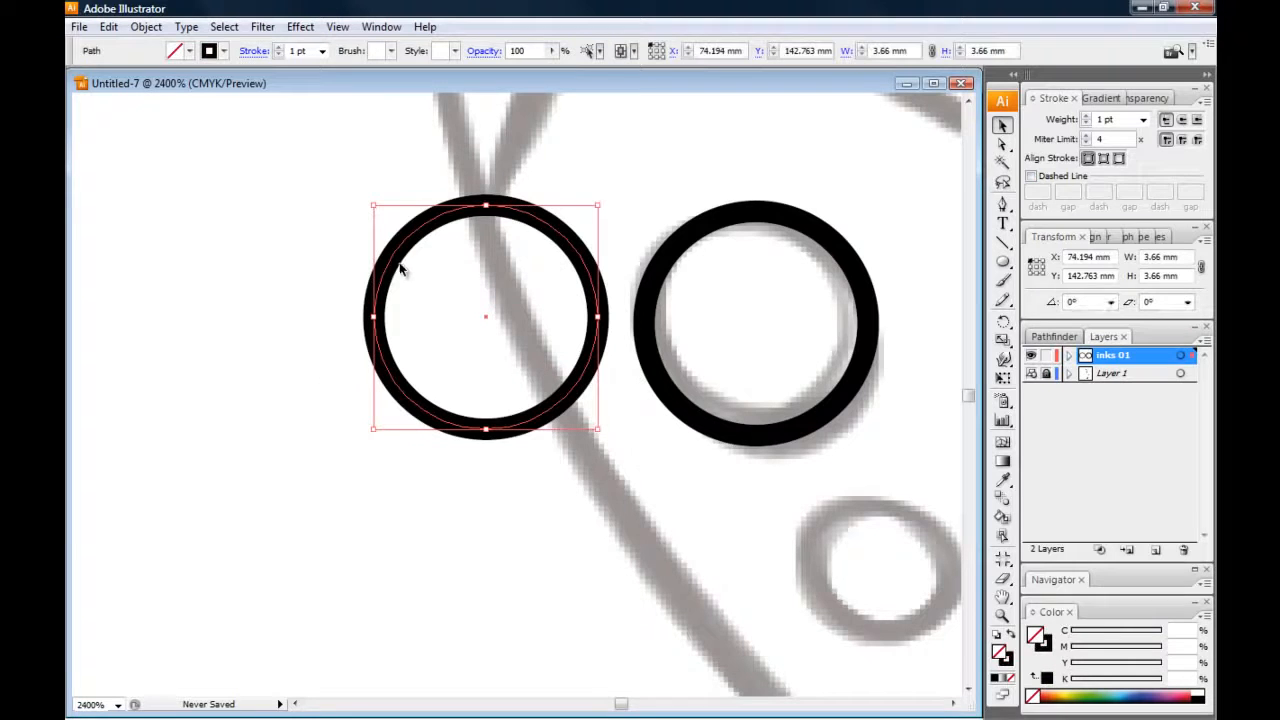
pyautogui.click(295, 268)
pyautogui.click(648, 322)
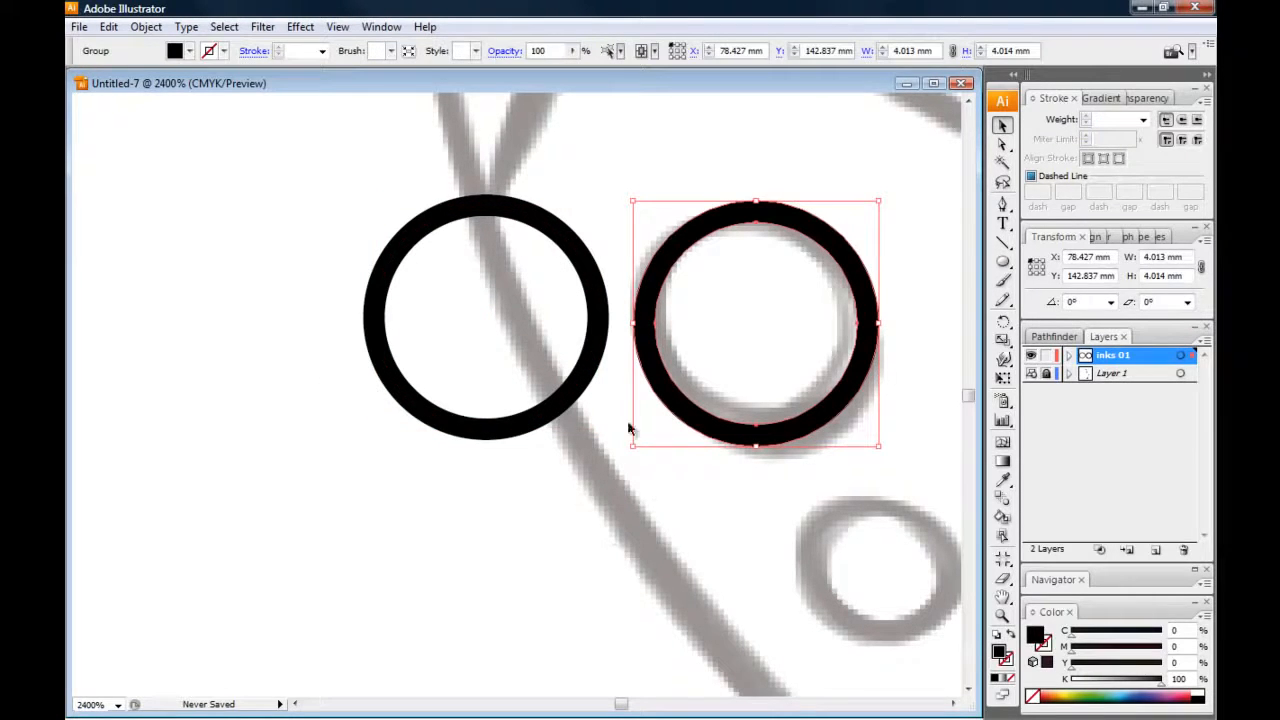
# Try shrinking both circles together to less than half their size, and undo the scaling
pyautogui.moveTo(303, 177); pyautogui.dragTo(893, 504)
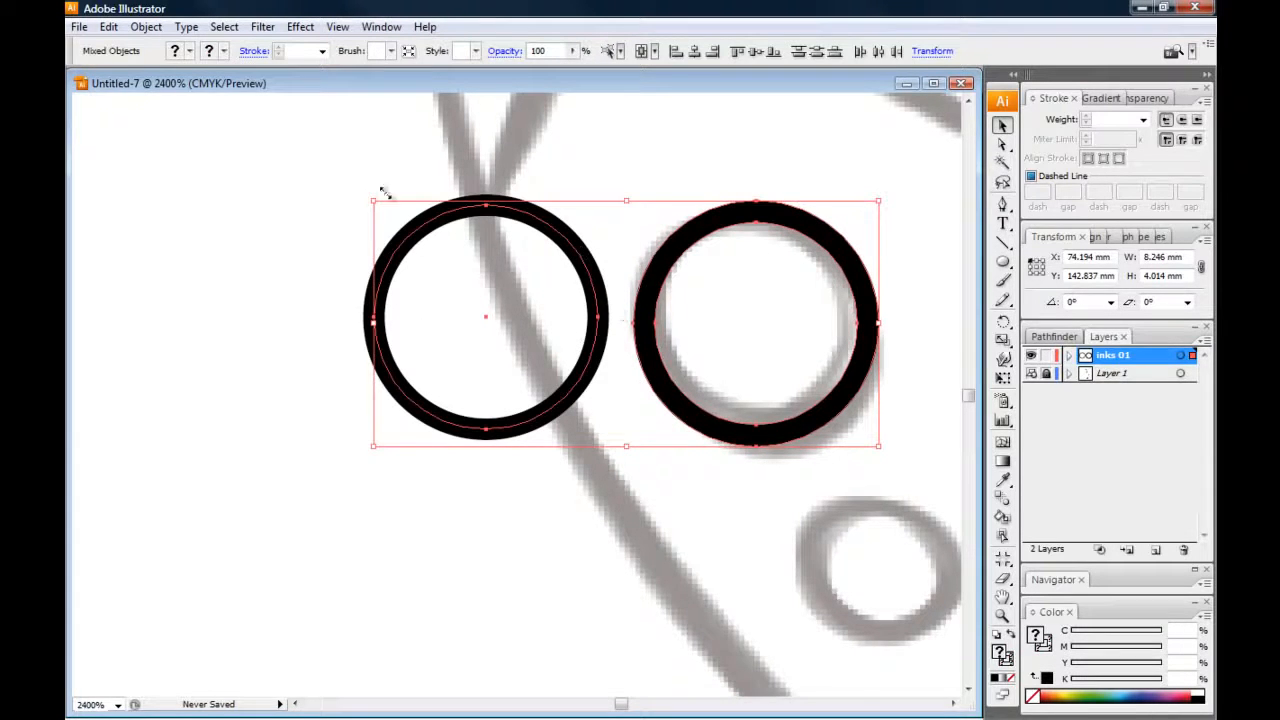
pyautogui.moveTo(372, 200); pyautogui.dragTo(582, 333)
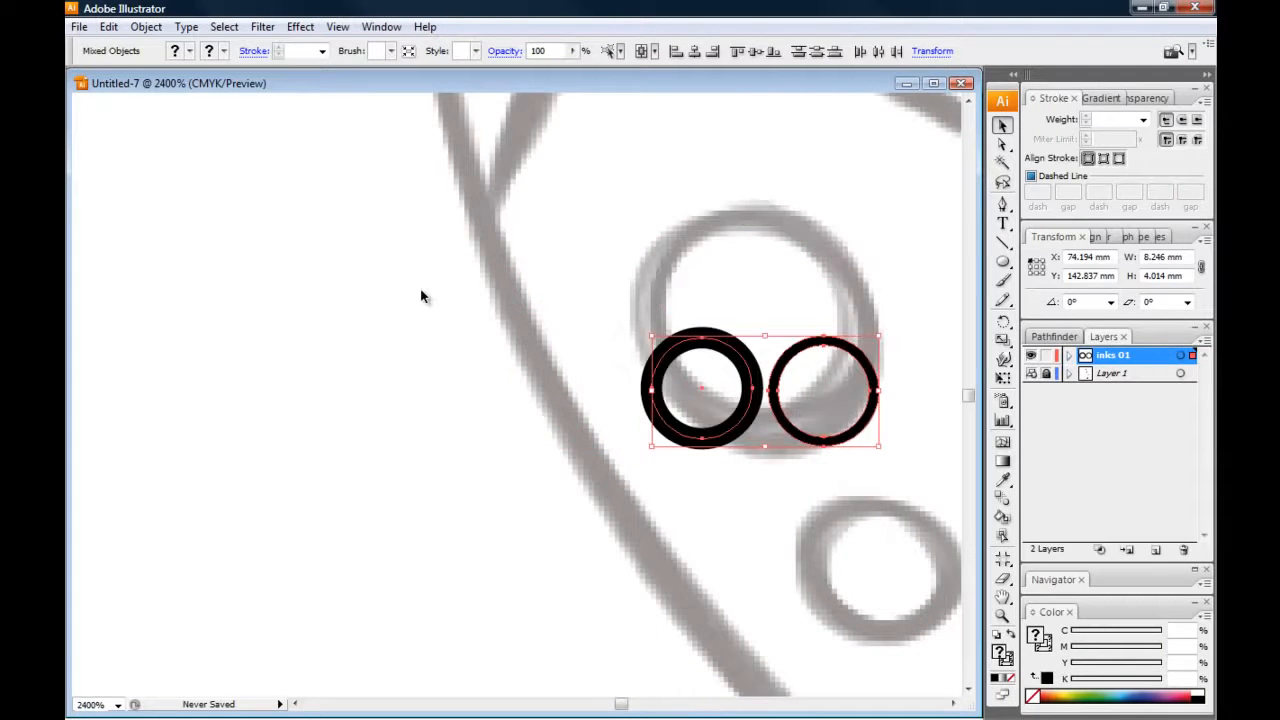
pyautogui.click(415, 388)
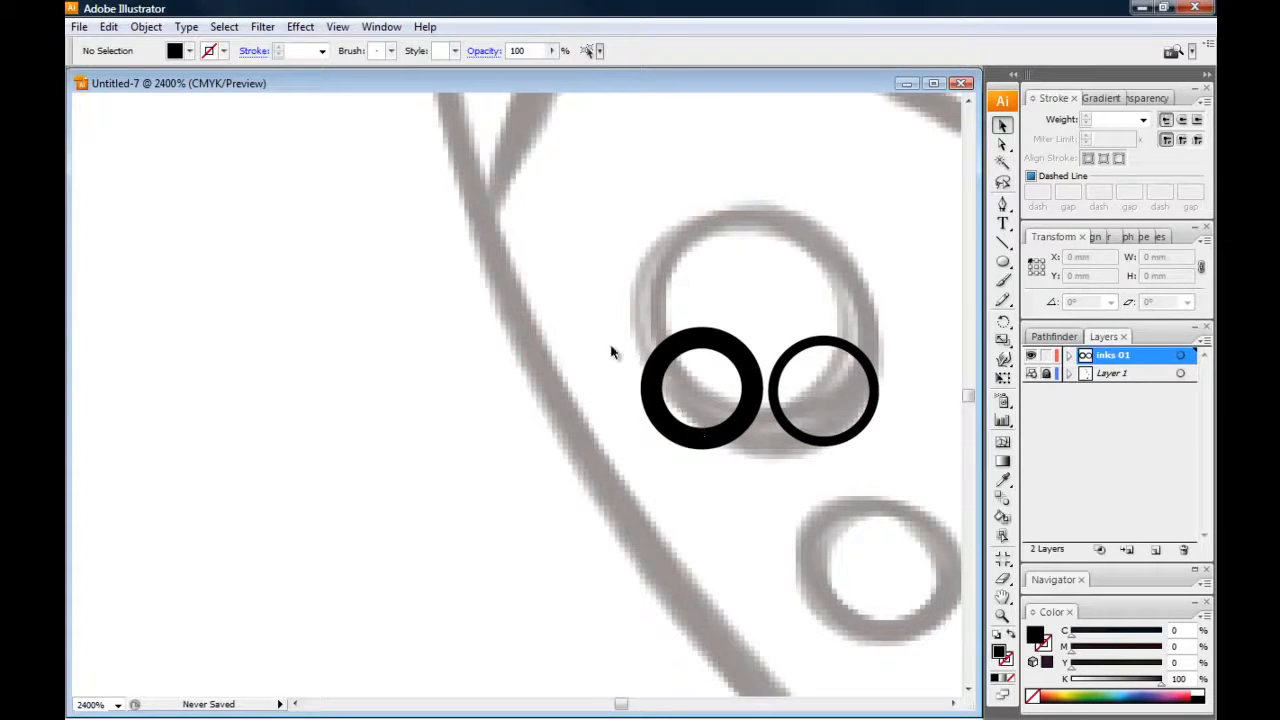
pyautogui.hotkey('ctrl', 'z')
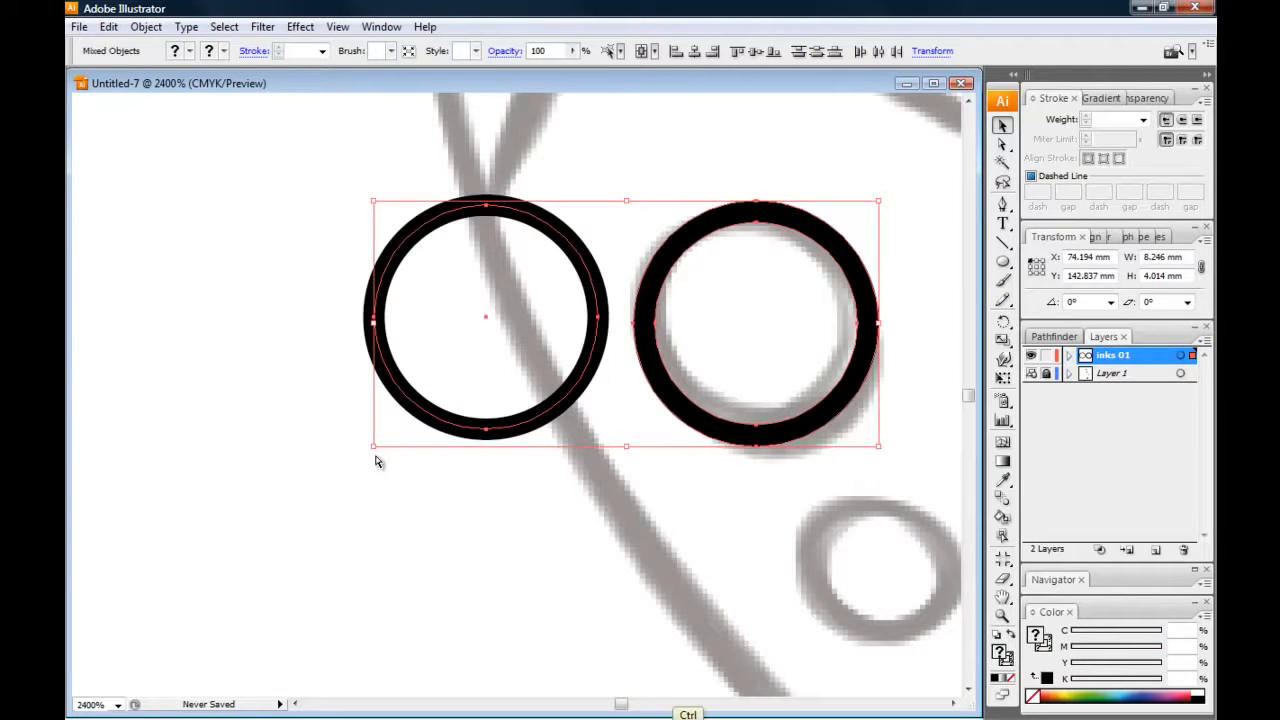
# Enlarge the stroked and expanded circles together to about 28.9 mm overall width, and deselect them
pyautogui.hotkey('ctrl', '-')
pyautogui.hotkey('ctrl', '-')
pyautogui.hotkey('ctrl', '-')
pyautogui.moveTo(323, 394); pyautogui.dragTo(526, 483)
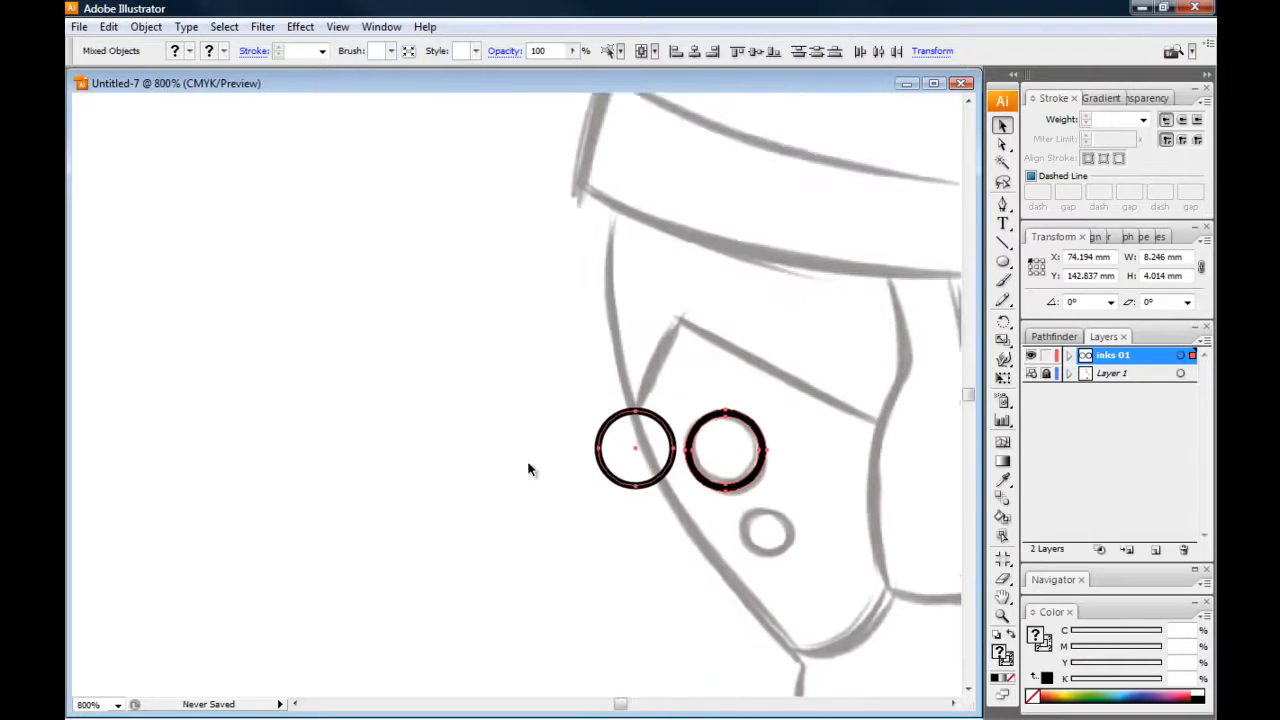
pyautogui.moveTo(596, 406); pyautogui.dragTo(175, 150)
pyautogui.click(151, 135)
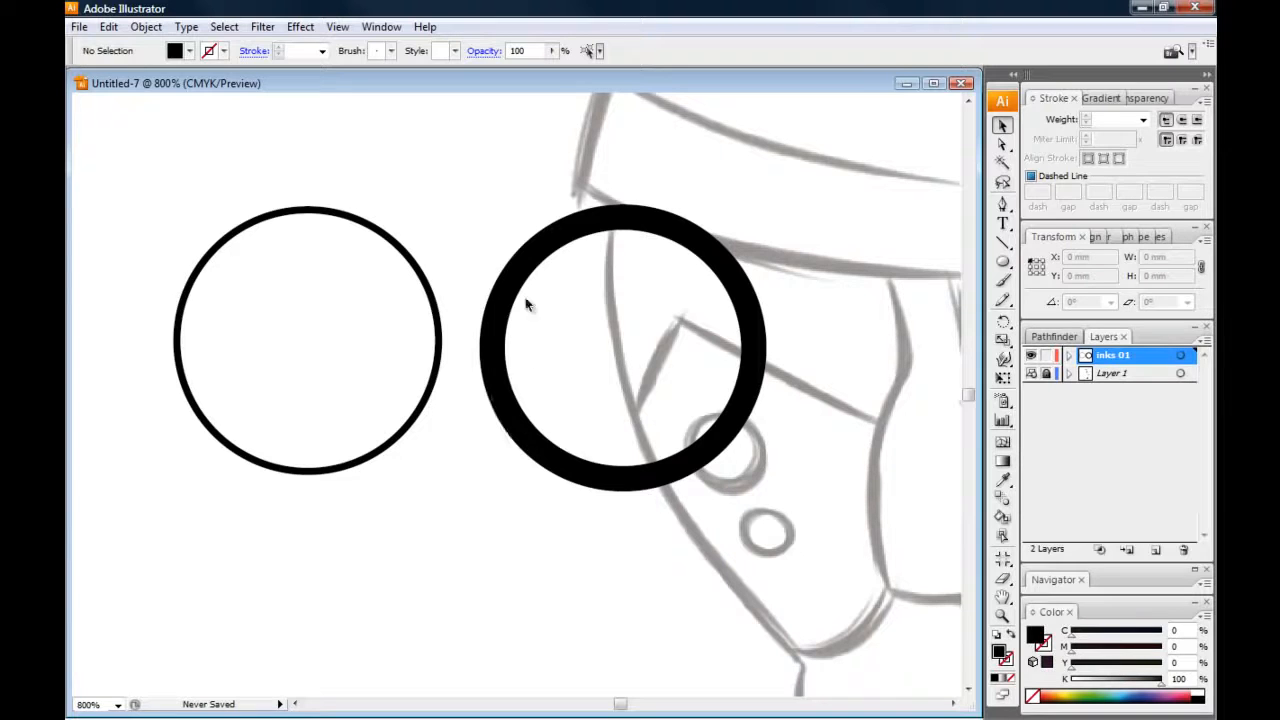
# Compare the line thickness of the two enlarged circles against the whole figure at several magnifications
pyautogui.press('ctrl')
pyautogui.hotkey('ctrl', '0')
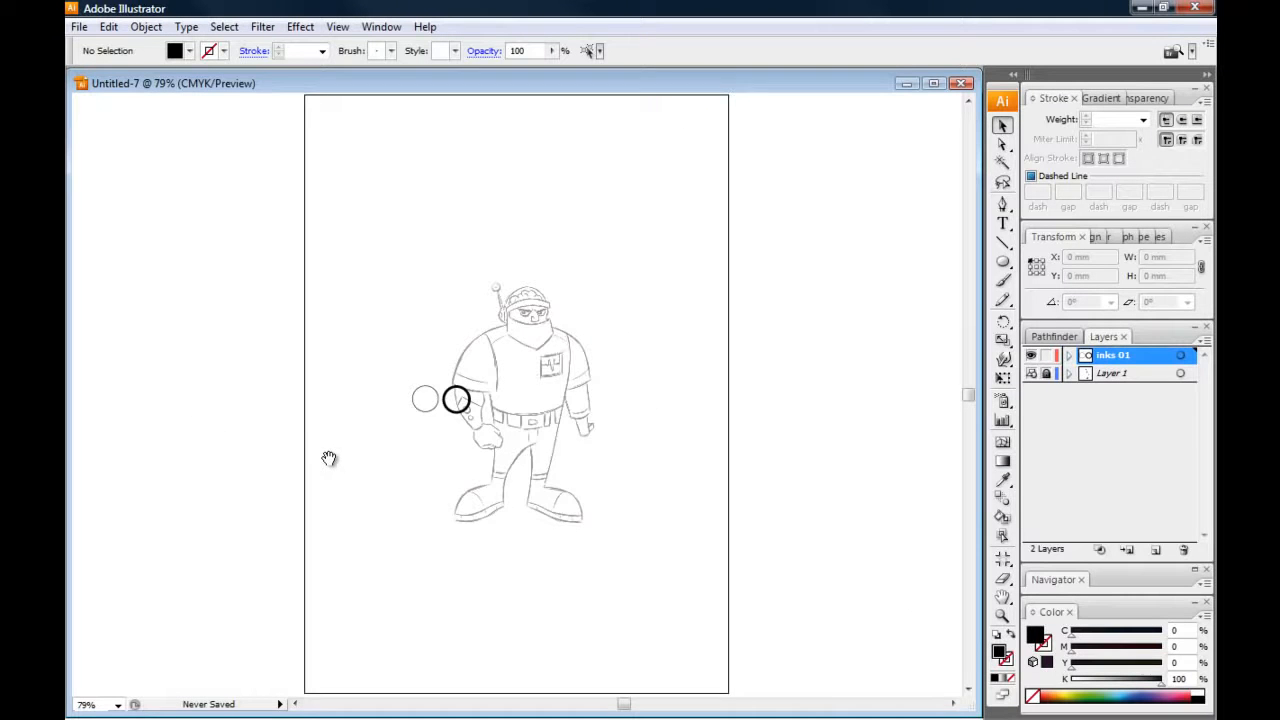
pyautogui.moveTo(329, 457); pyautogui.dragTo(339, 433)
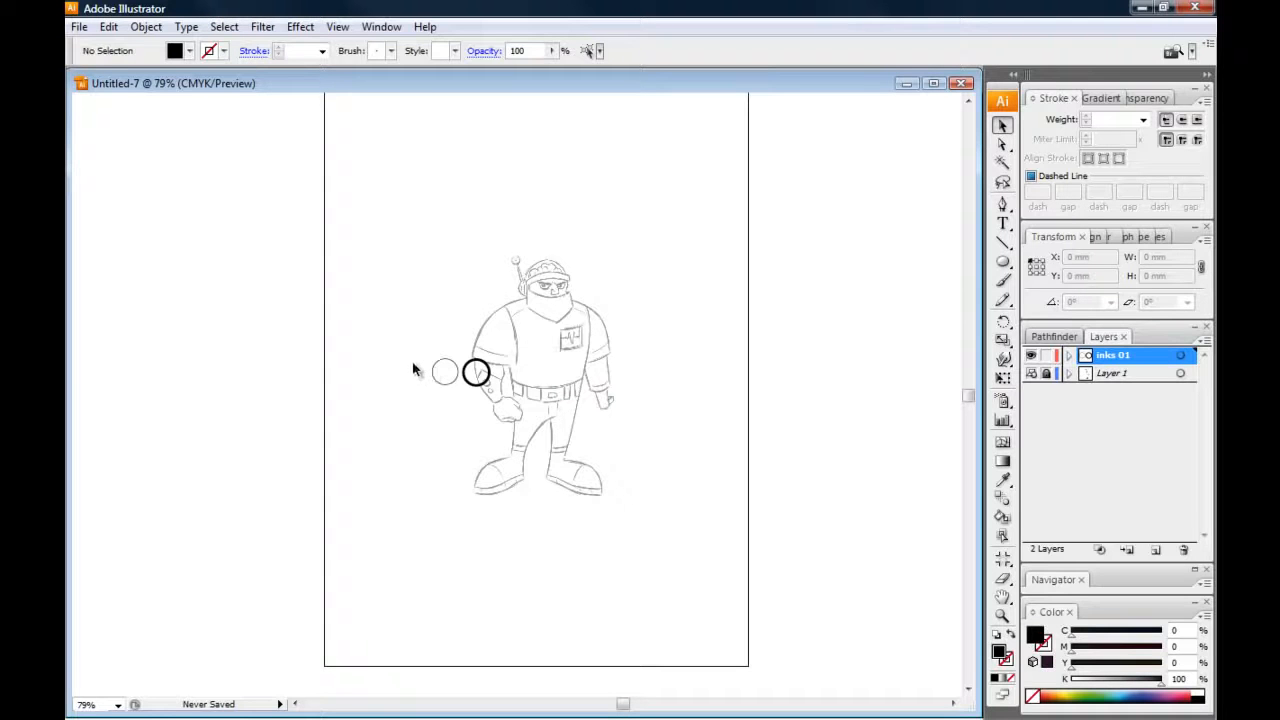
pyautogui.hotkey('ctrl', '+')
pyautogui.hotkey('ctrl', '+')
pyautogui.hotkey('ctrl', '+')
pyautogui.hotkey('ctrl', '+')
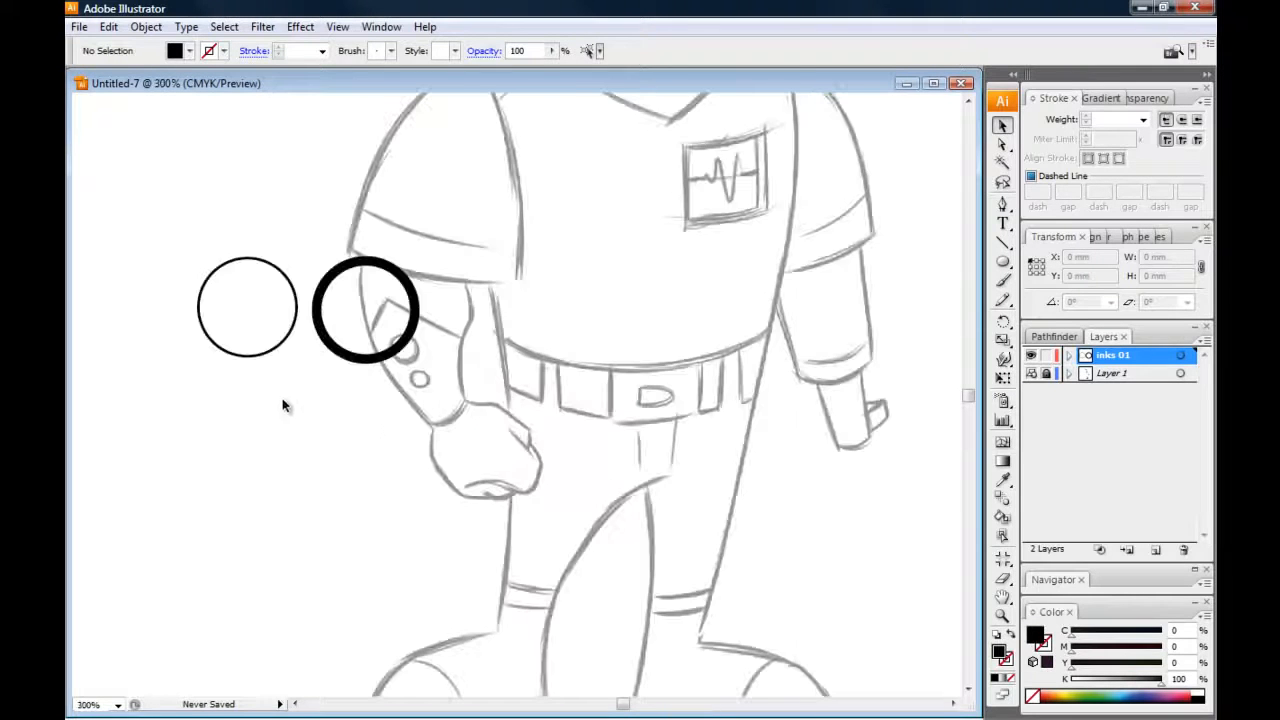
pyautogui.hotkey('ctrl', '-')
pyautogui.hotkey('ctrl', '-')
pyautogui.moveTo(297, 355); pyautogui.dragTo(298, 381)
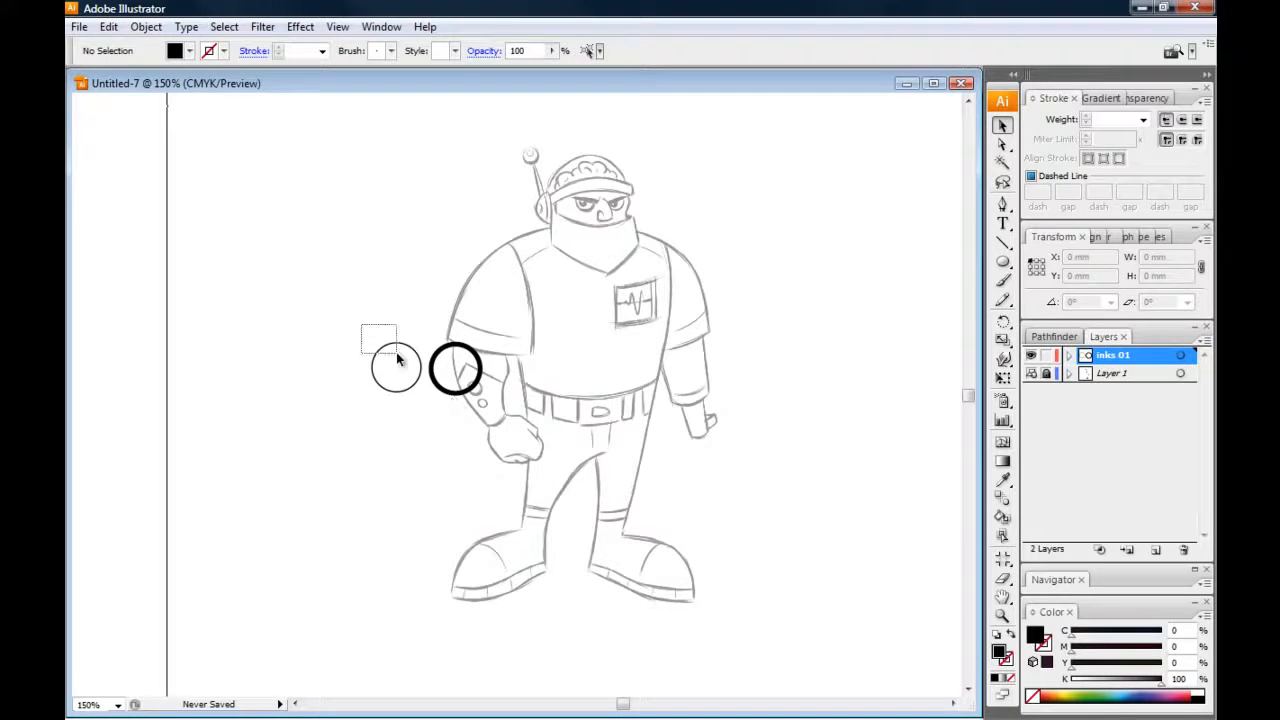
# Delete both circles from the "inks 01" layer
pyautogui.moveTo(378, 343); pyautogui.dragTo(429, 429)
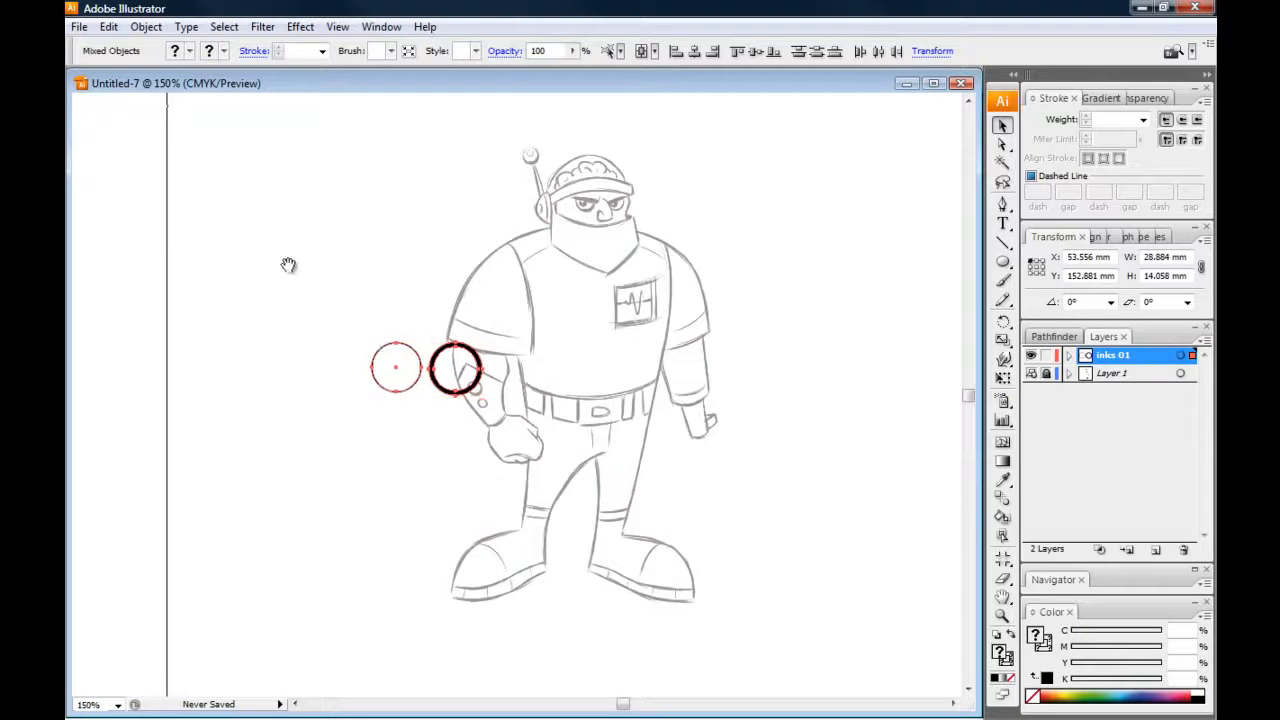
pyautogui.moveTo(289, 263); pyautogui.dragTo(303, 291)
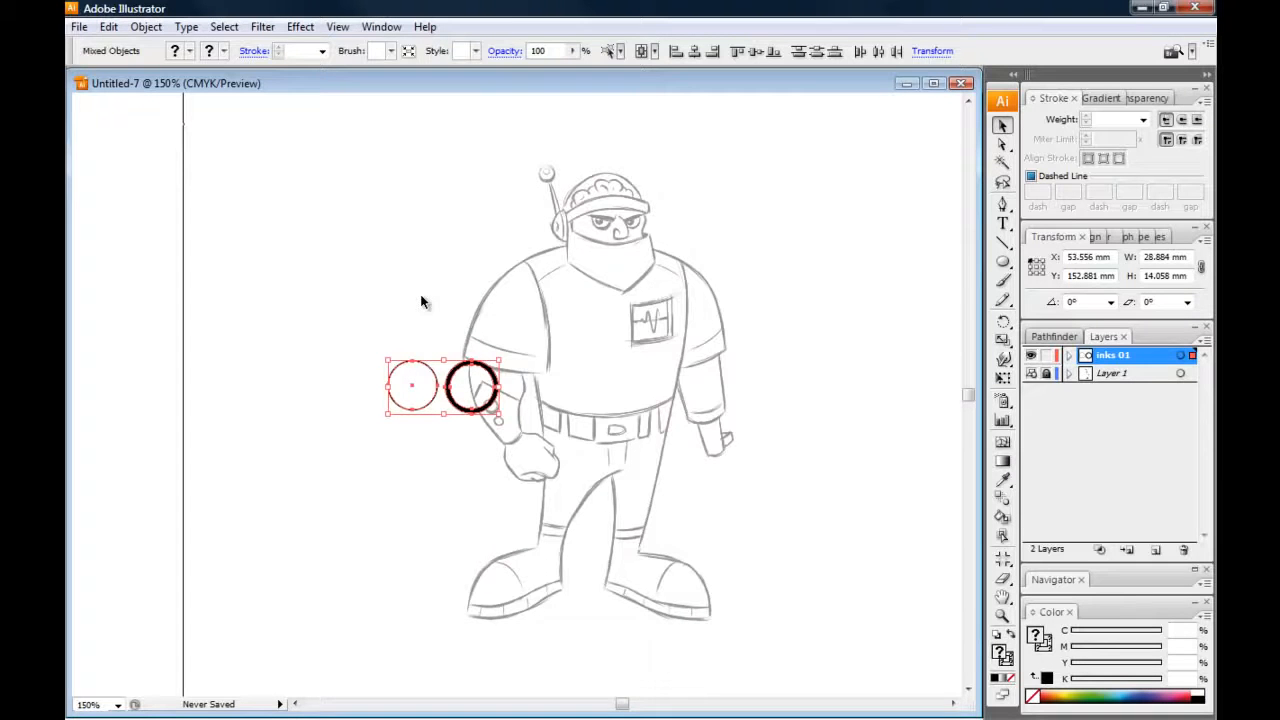
pyautogui.press('Delete')
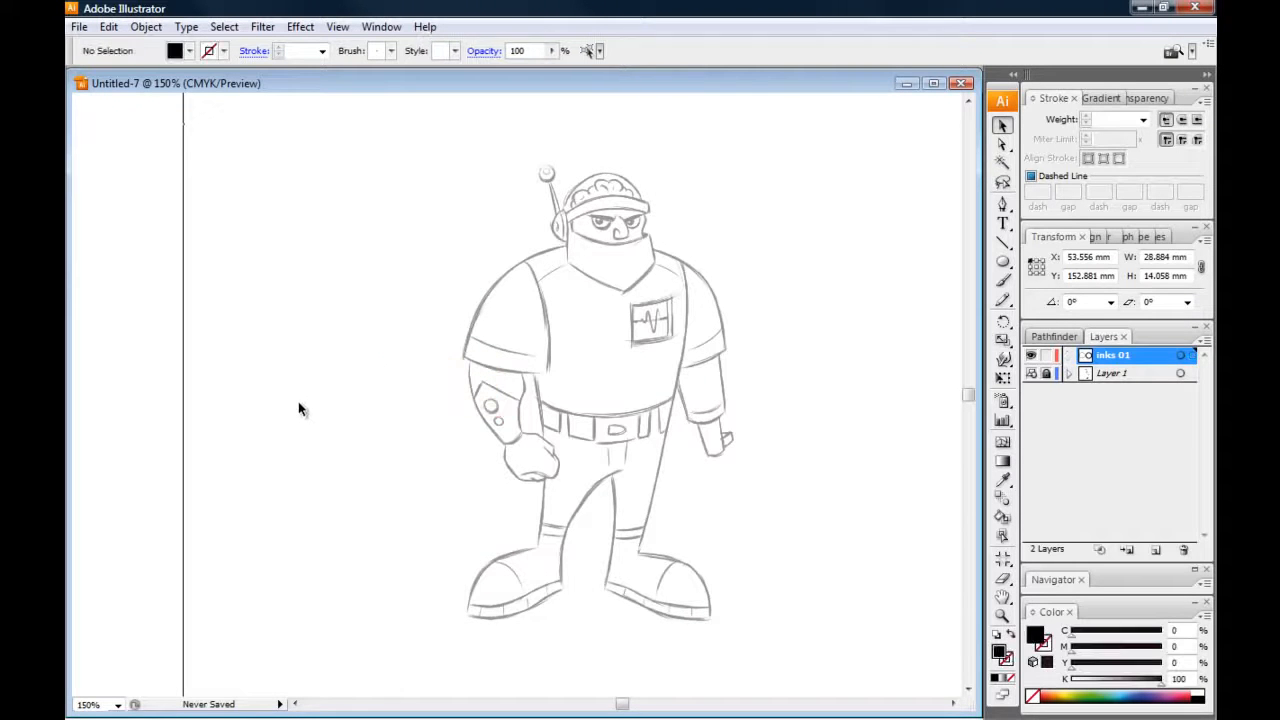
# Examine the sketch's torso, sleeves, chest monitor and face at 400% magnification
pyautogui.moveTo(329, 326); pyautogui.dragTo(288, 316)
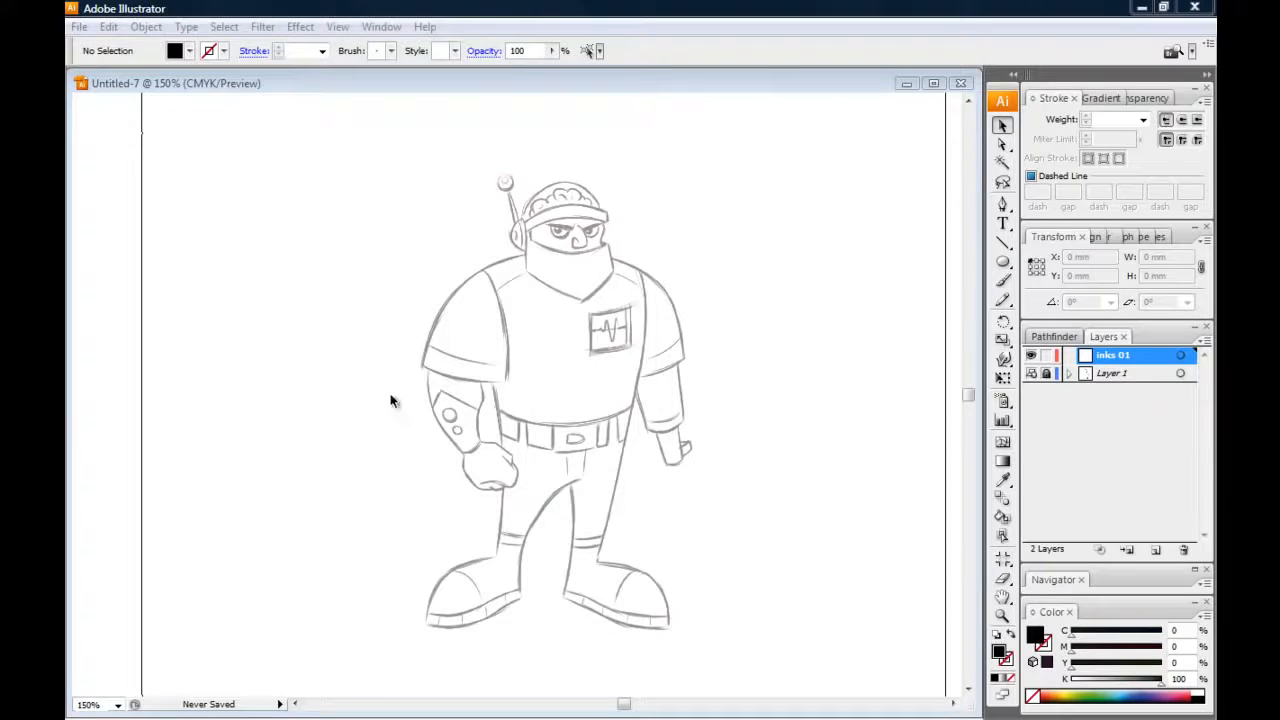
pyautogui.moveTo(294, 363); pyautogui.dragTo(303, 388)
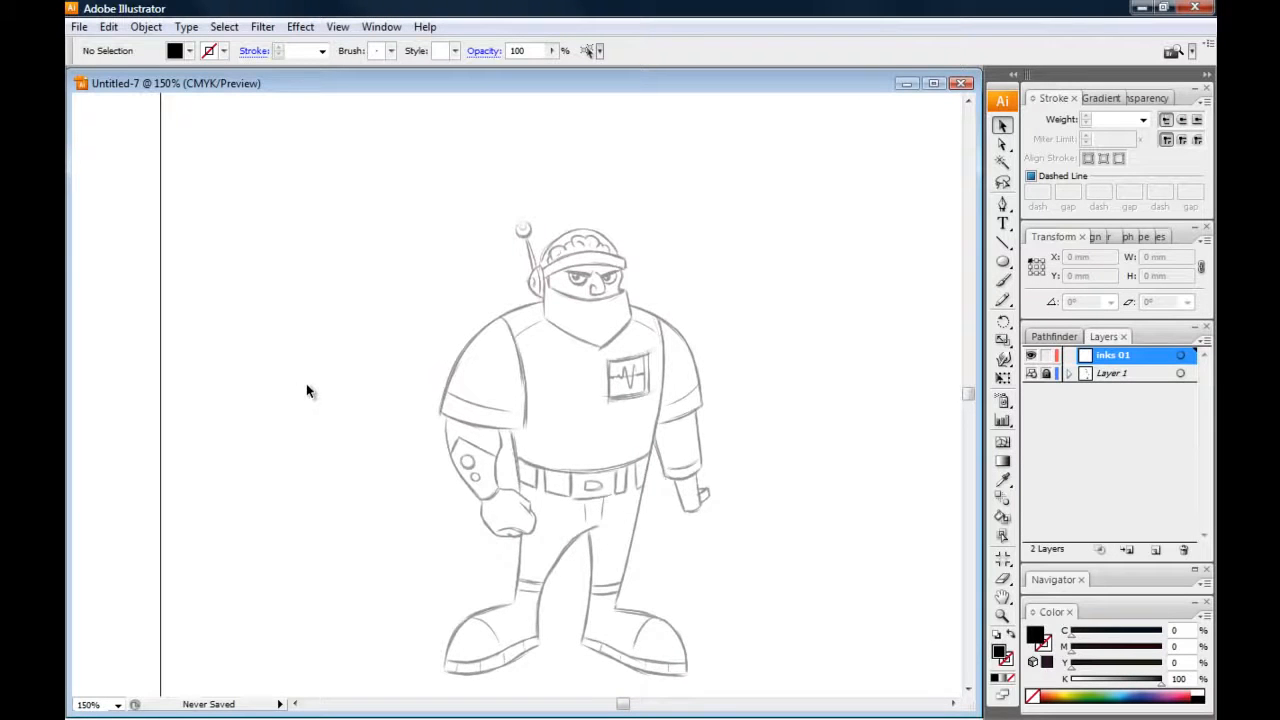
pyautogui.hotkey('ctrl', '+')
pyautogui.hotkey('ctrl', '+')
pyautogui.hotkey('ctrl', '+')
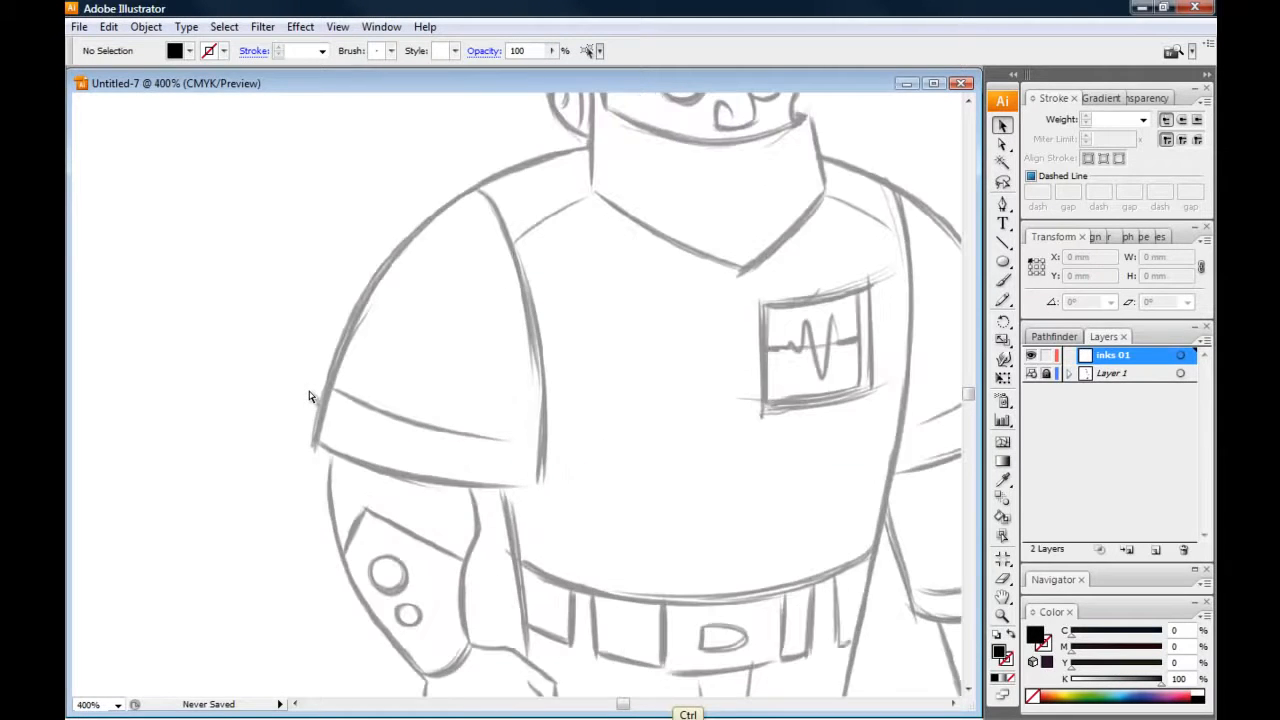
pyautogui.moveTo(520, 342); pyautogui.dragTo(362, 313)
pyautogui.moveTo(548, 355); pyautogui.dragTo(344, 339)
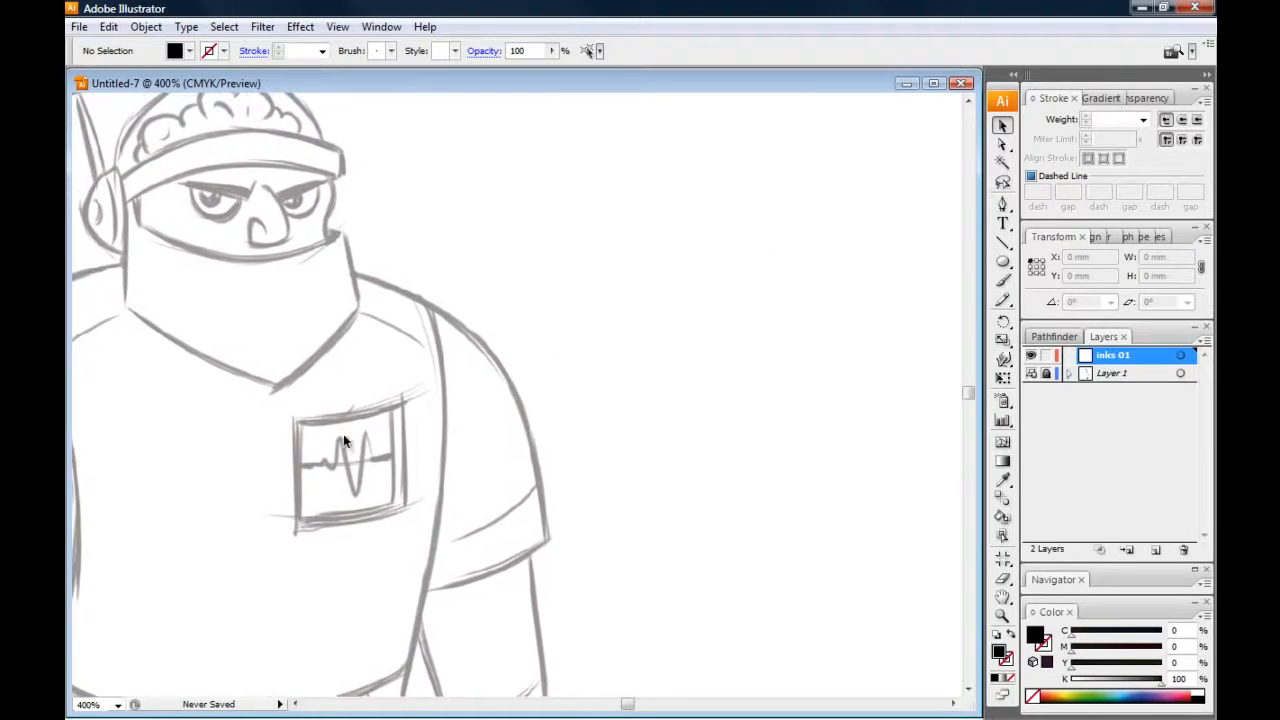
pyautogui.moveTo(294, 470); pyautogui.dragTo(436, 376)
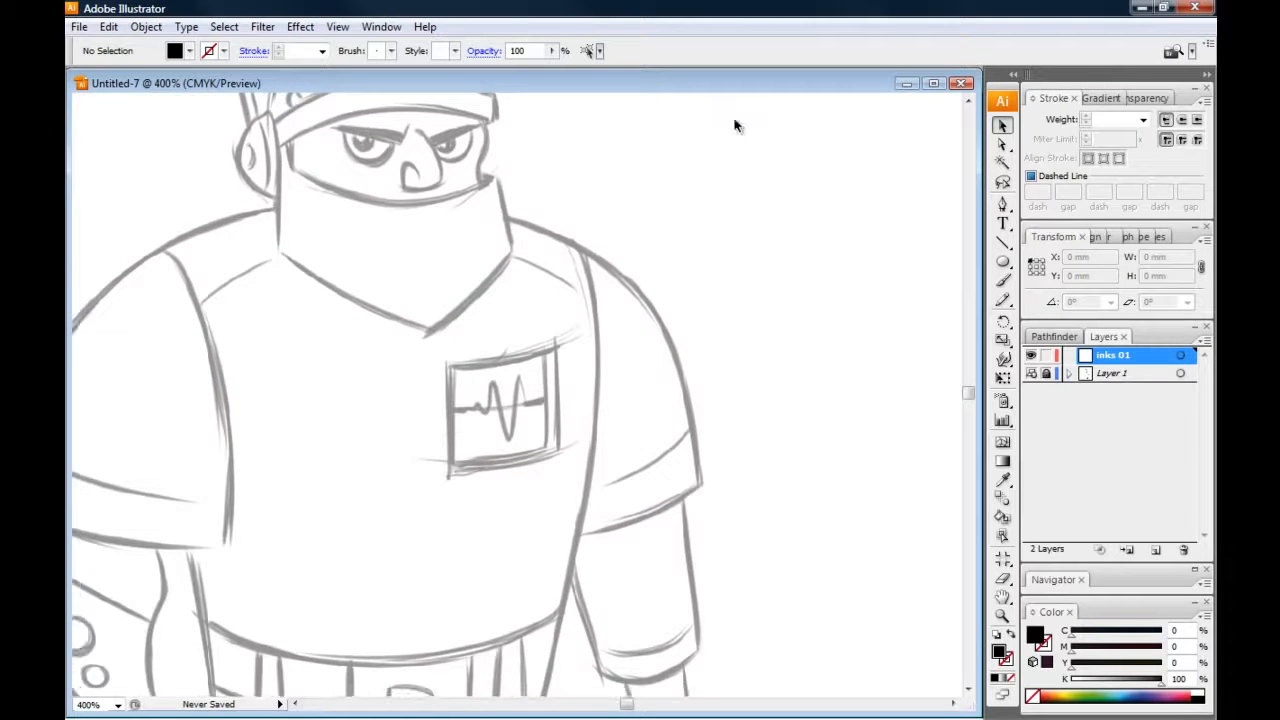
# Try a closed six-sided black-filled shape with the Pen tool beside the figure's shoulder, and delete it
pyautogui.click(1003, 205)
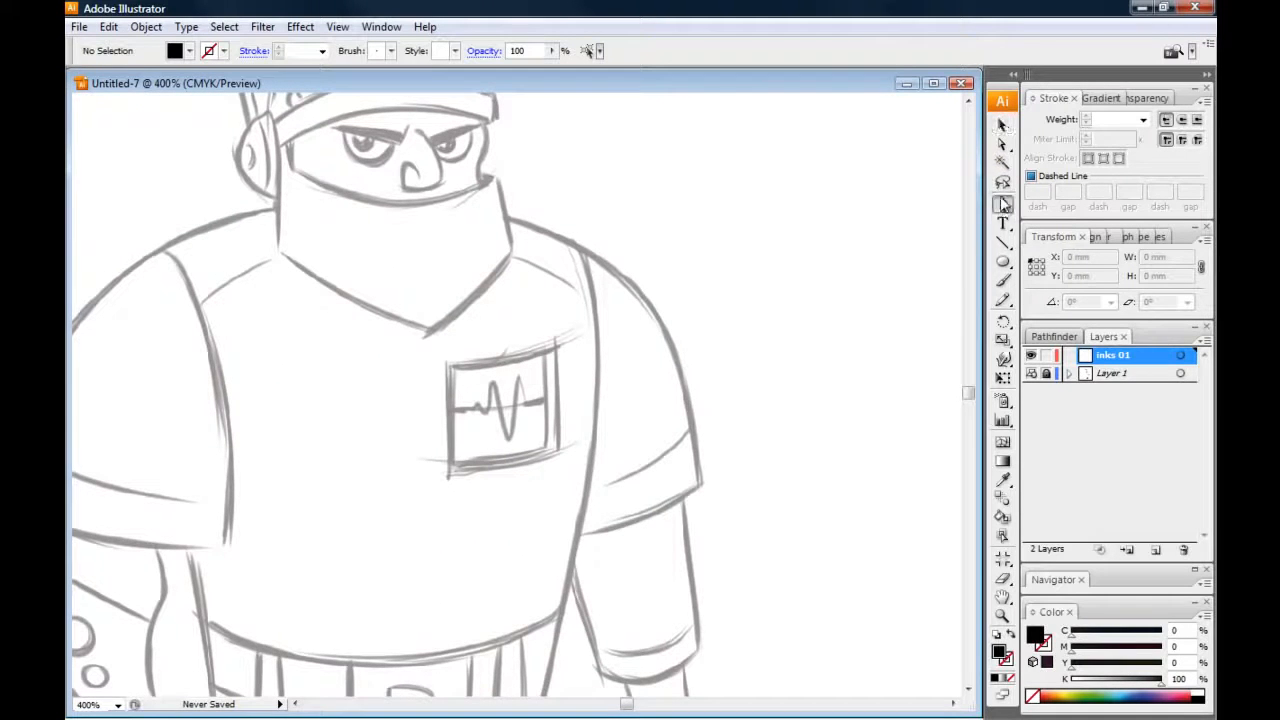
pyautogui.moveTo(530, 375); pyautogui.dragTo(464, 368)
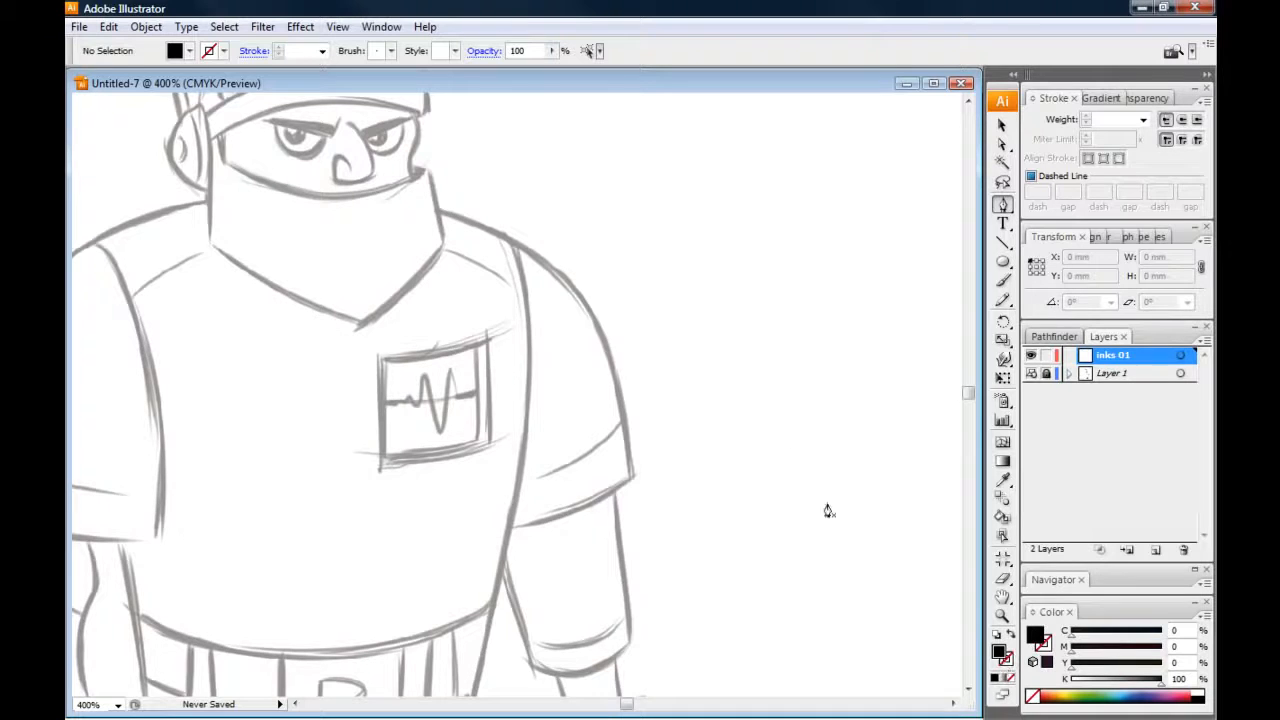
pyautogui.click(802, 168)
pyautogui.click(849, 294)
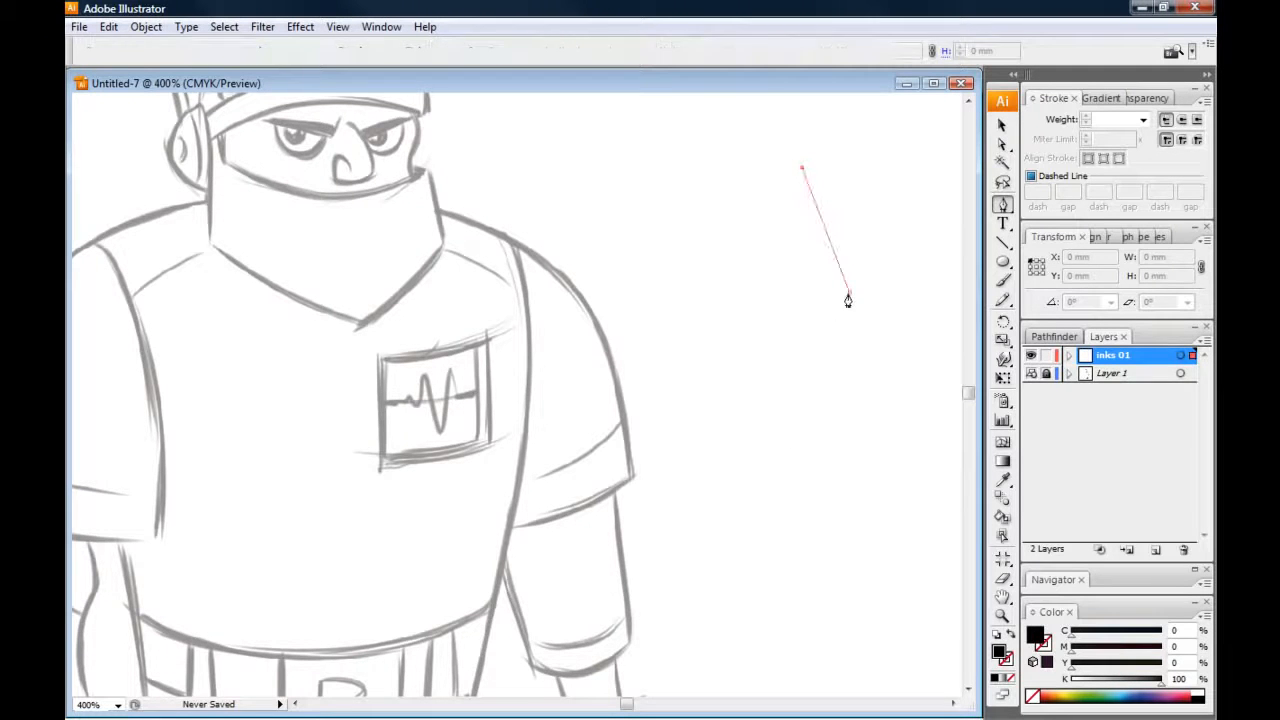
pyautogui.click(784, 354)
pyautogui.click(798, 436)
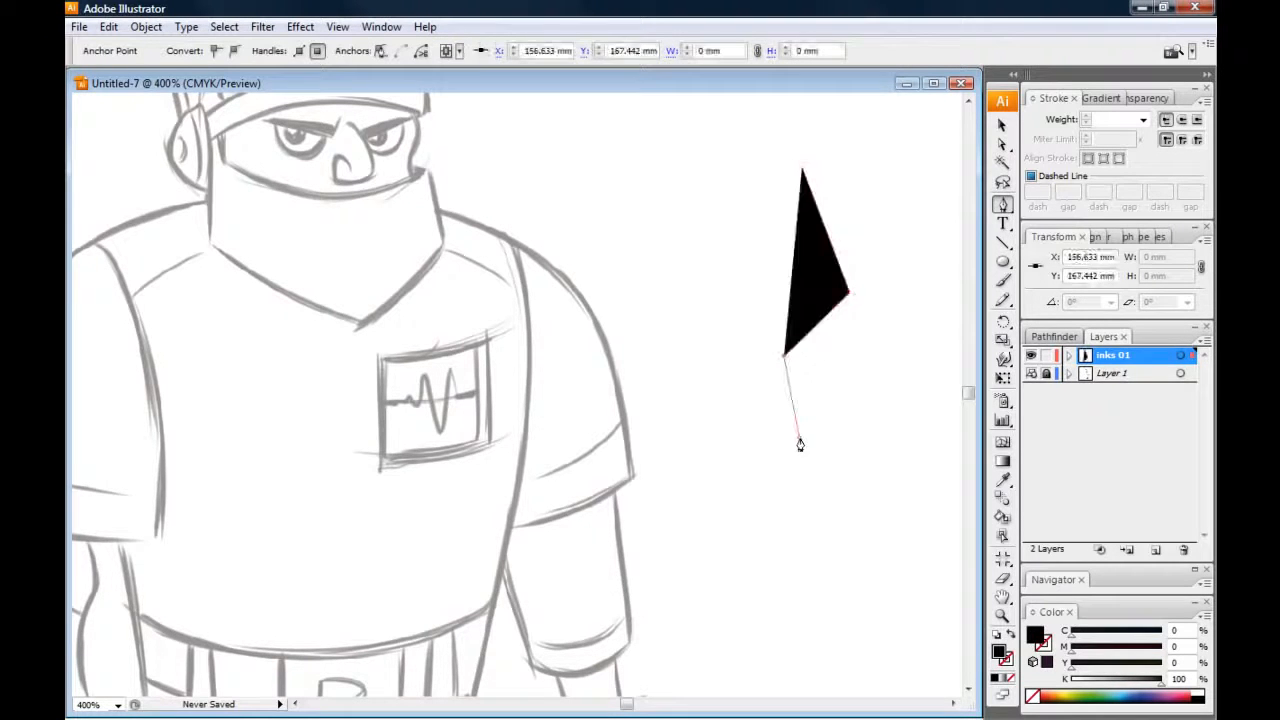
pyautogui.click(688, 420)
pyautogui.click(679, 263)
pyautogui.click(802, 169)
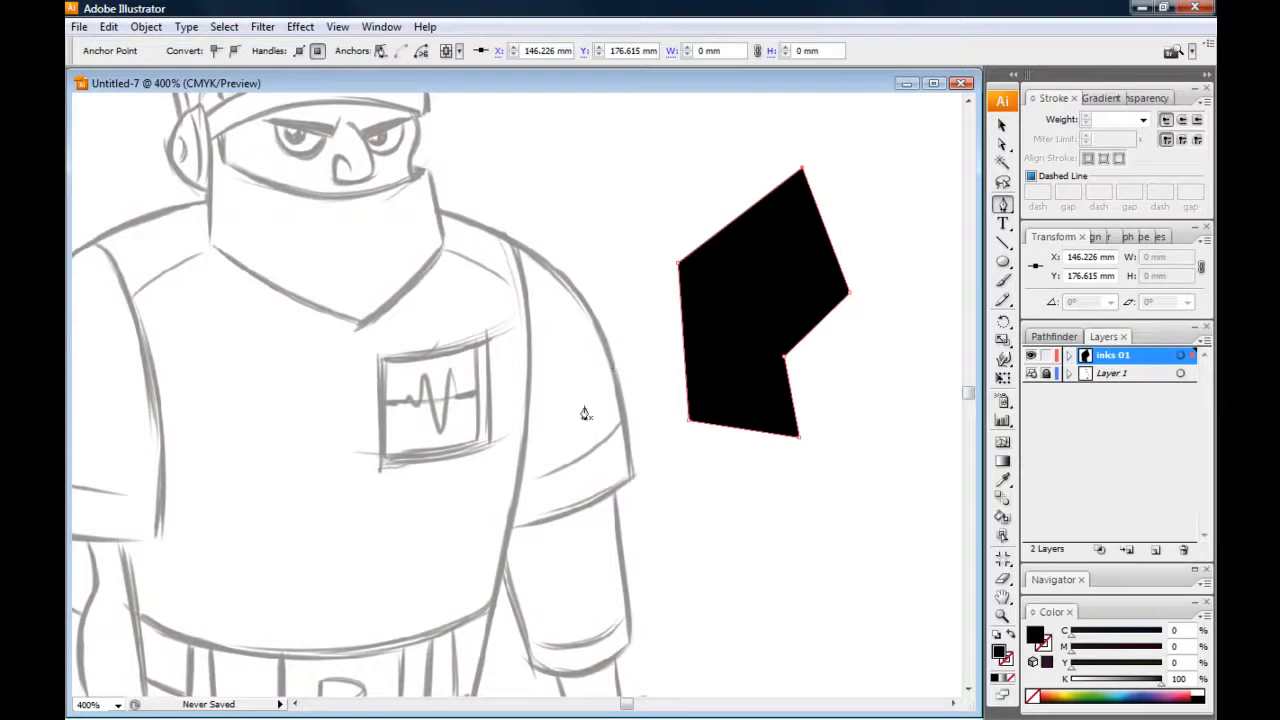
pyautogui.press('Delete')
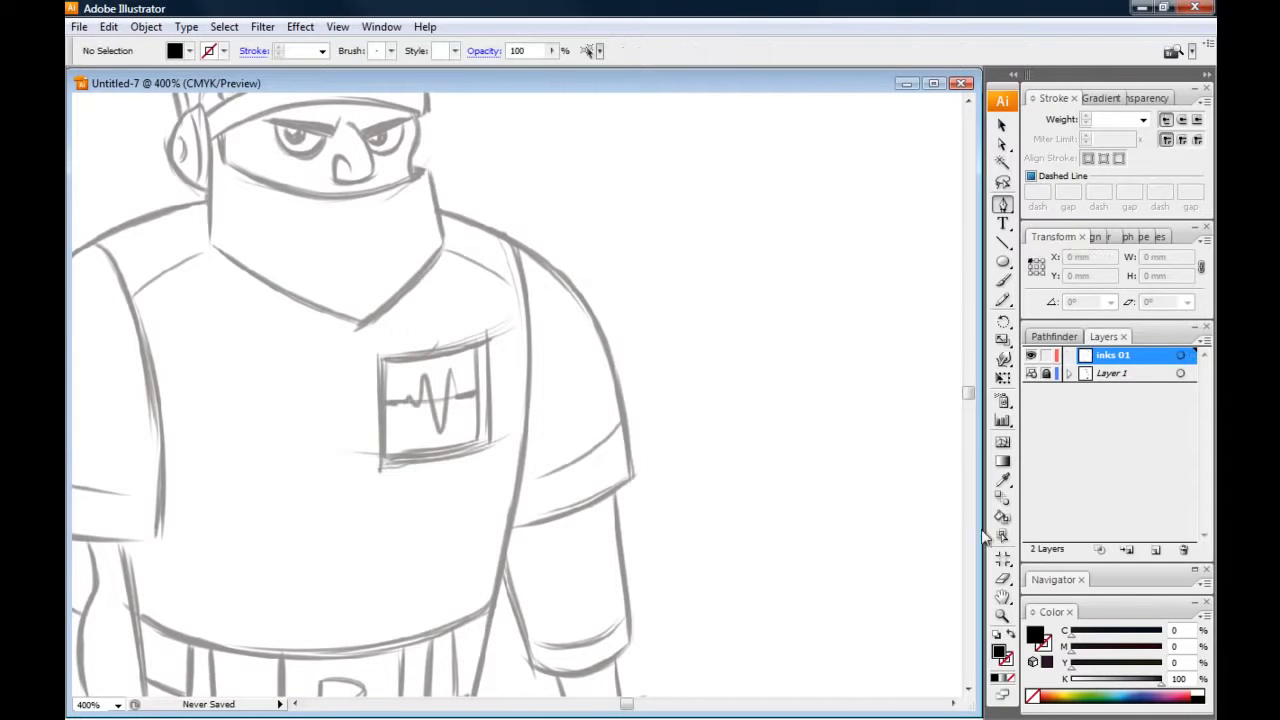
# Draw a closed four-sided outline with a black stroke and no fill beside the figure, and set its stroke weight to 3 pt
pyautogui.click(1011, 635)
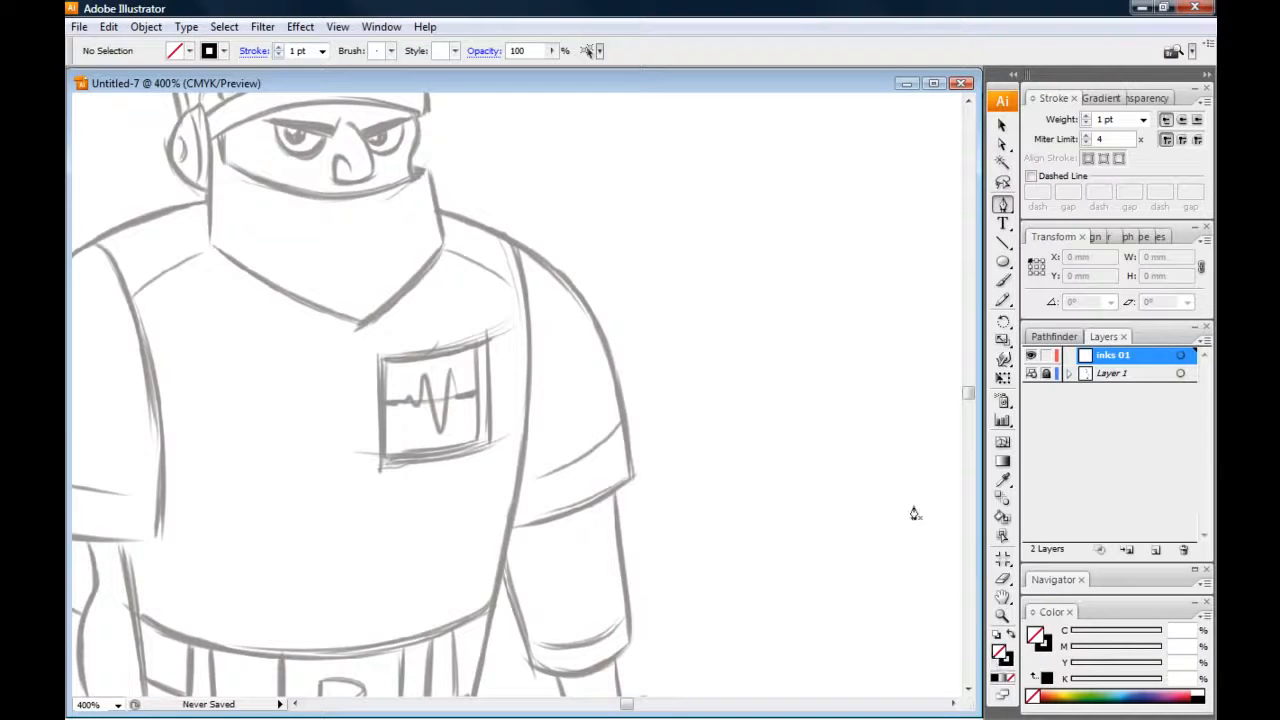
pyautogui.click(798, 164)
pyautogui.click(888, 304)
pyautogui.click(729, 386)
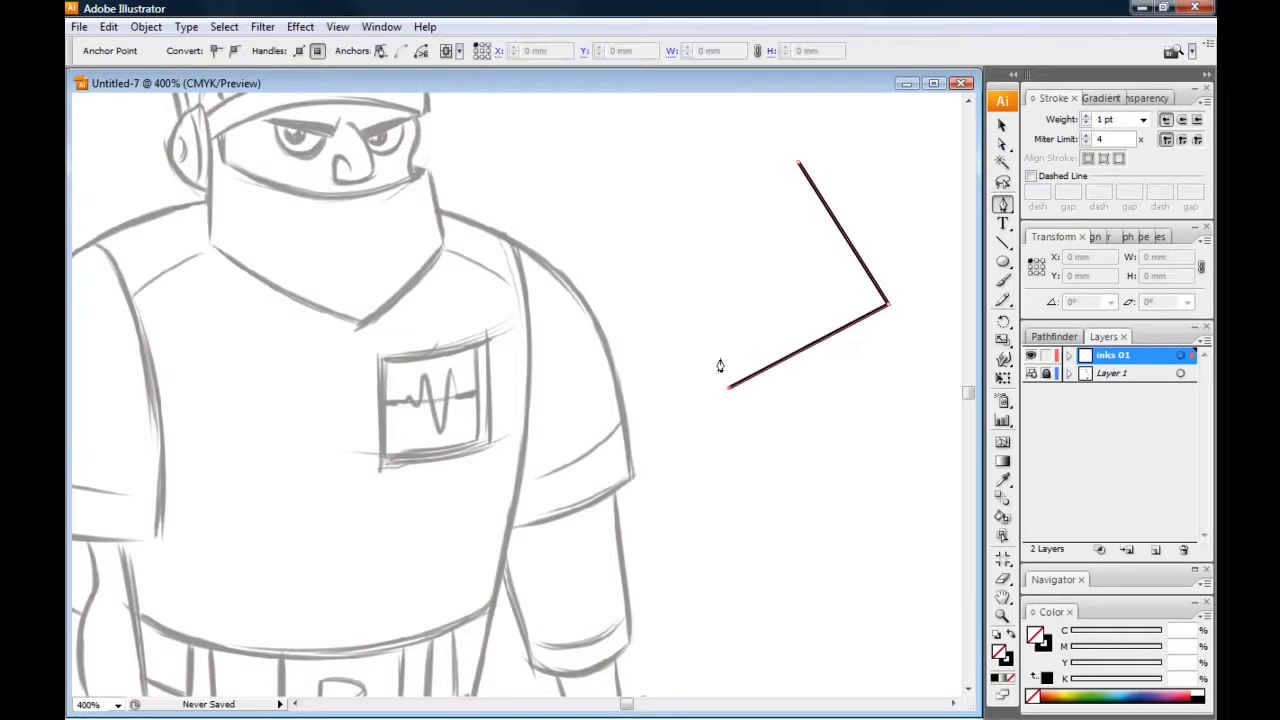
pyautogui.click(679, 184)
pyautogui.click(798, 163)
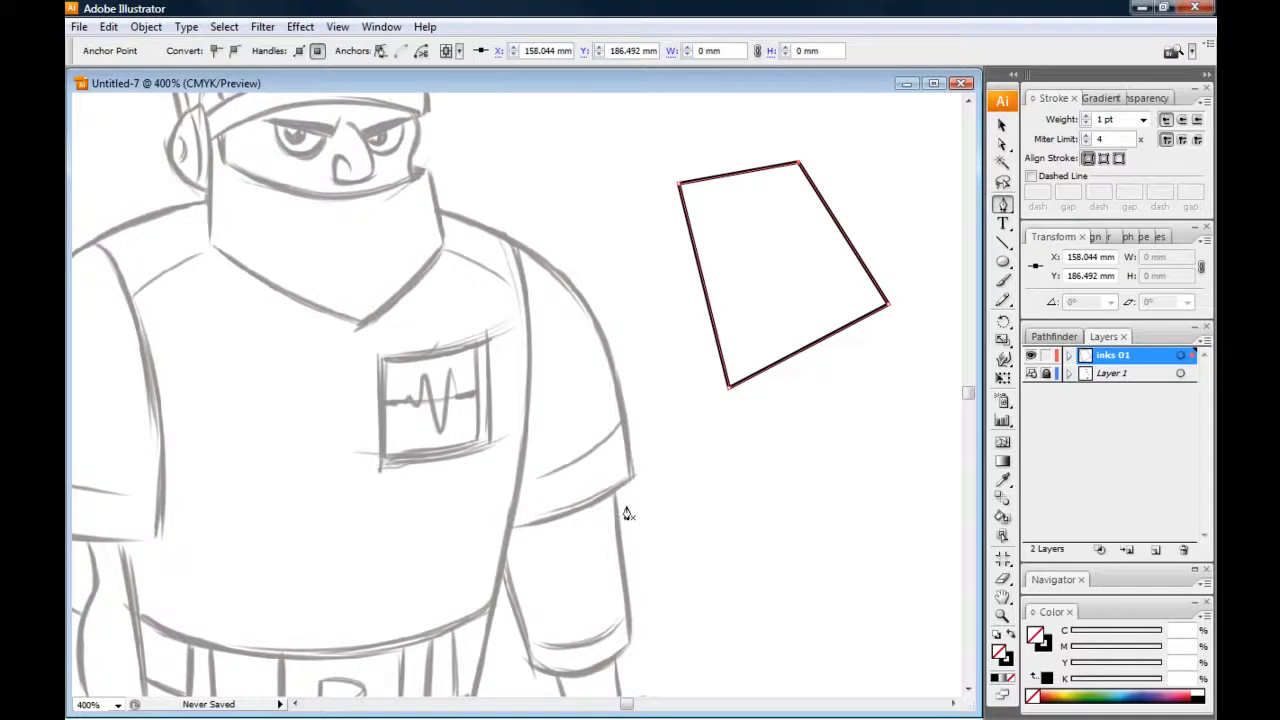
pyautogui.click(1086, 115)
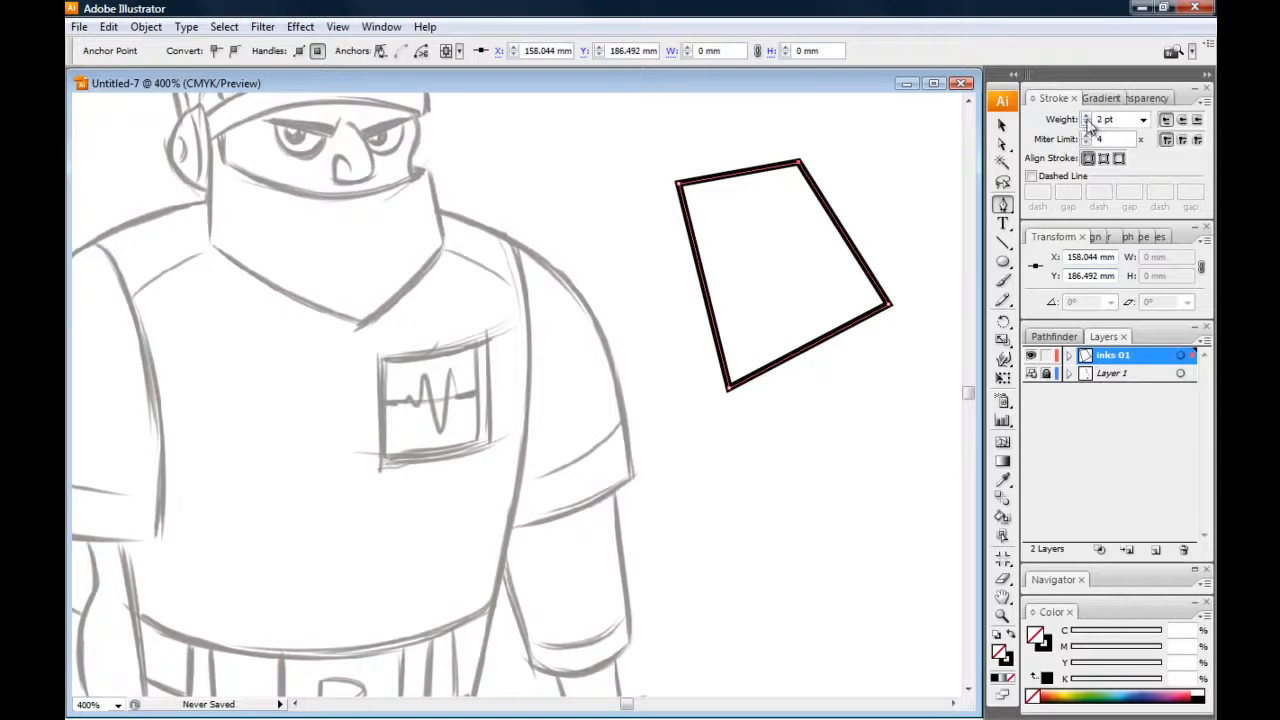
pyautogui.click(1086, 115)
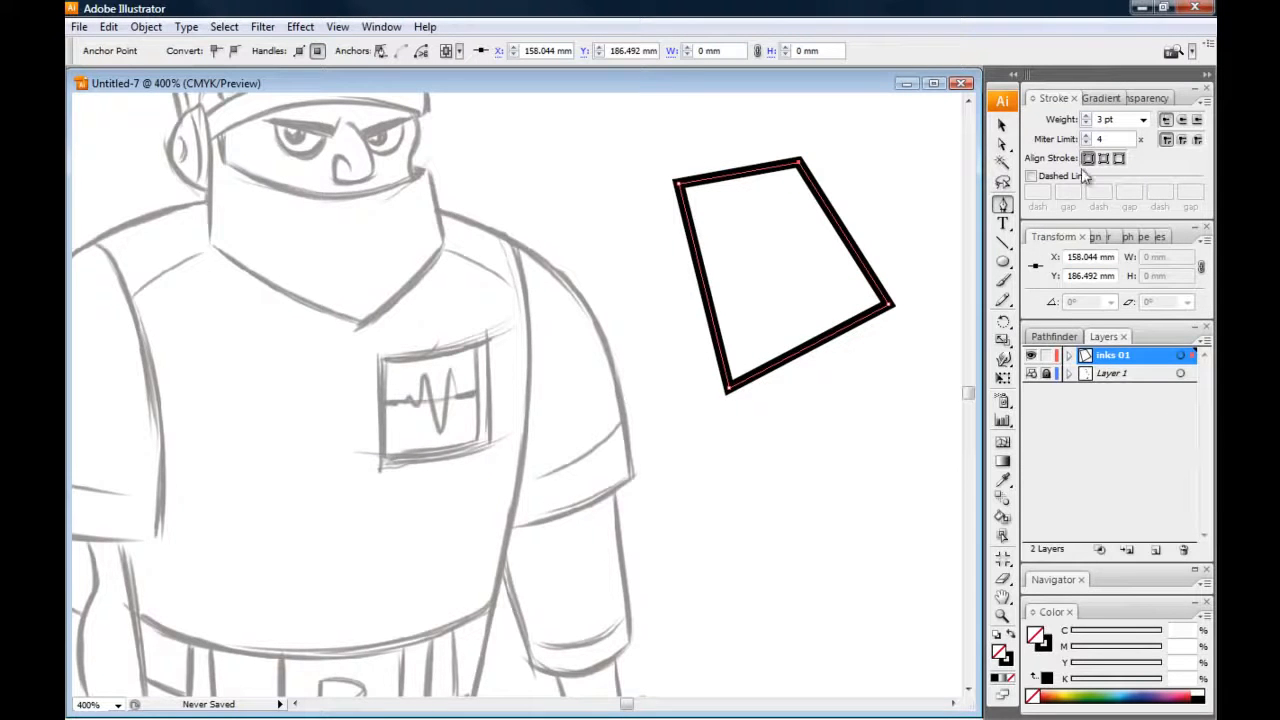
# Duplicate the four-sided 3 pt outline and place the copy beside the original, over the figure's shoulder
pyautogui.click(1002, 125)
pyautogui.moveTo(628, 146); pyautogui.dragTo(866, 416)
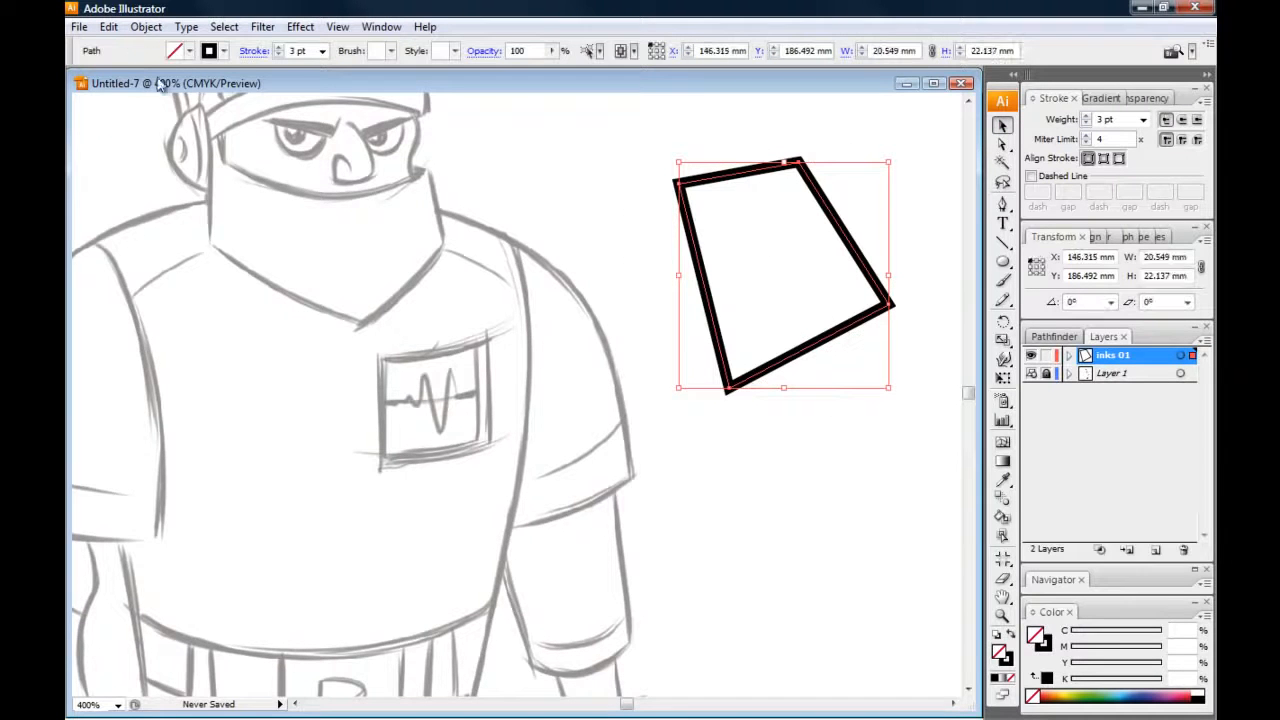
pyautogui.click(146, 27)
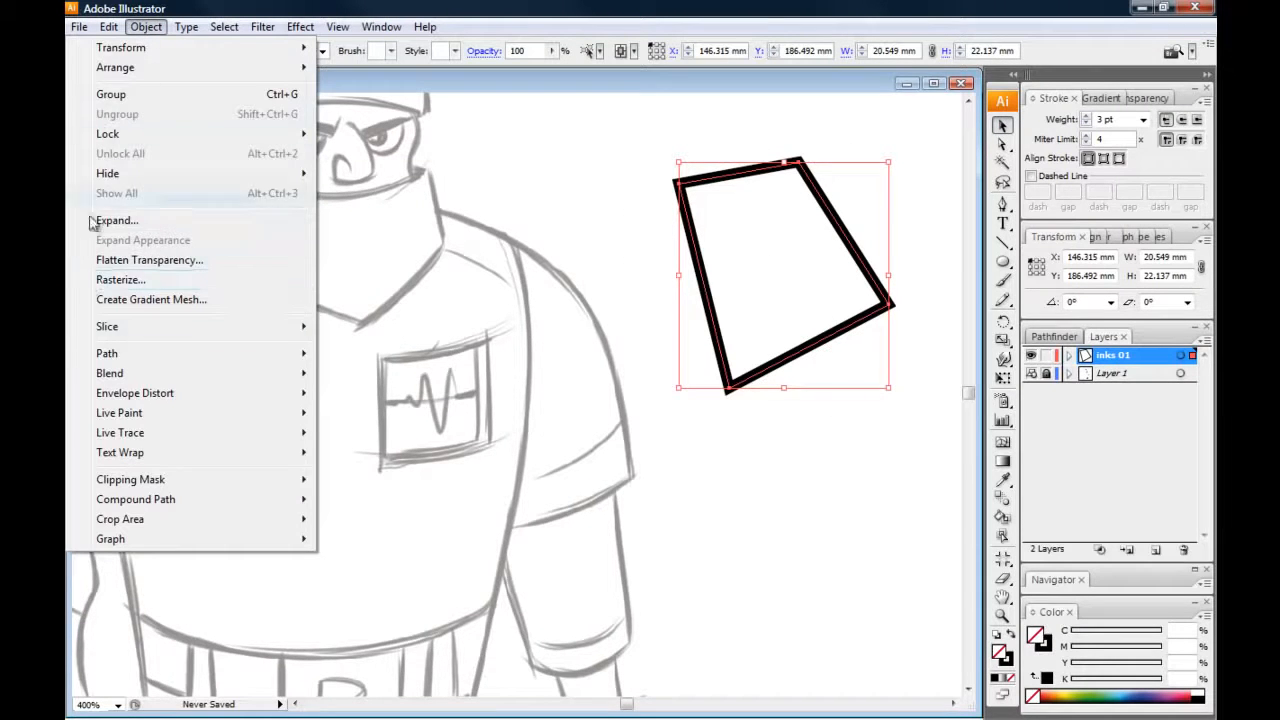
pyautogui.click(575, 224)
pyautogui.moveTo(621, 141); pyautogui.dragTo(681, 232)
pyautogui.hotkey('ctrl', 'c')
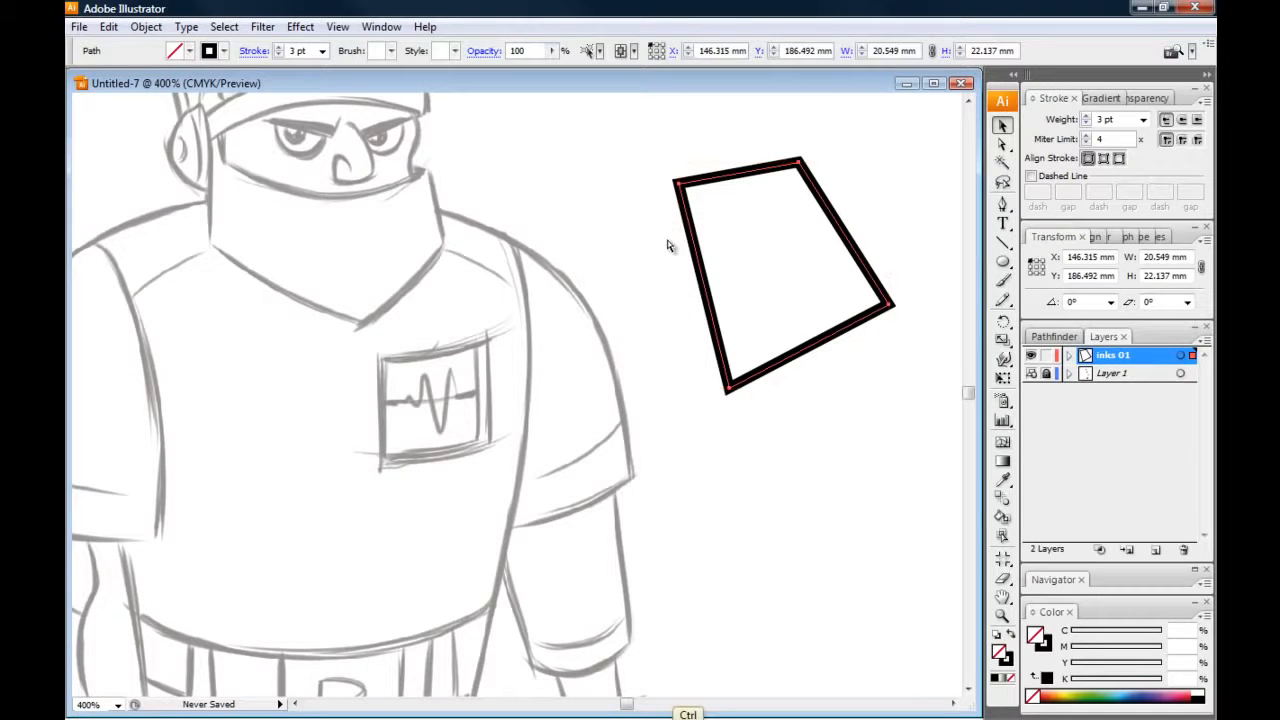
pyautogui.hotkey('ctrl', 'v')
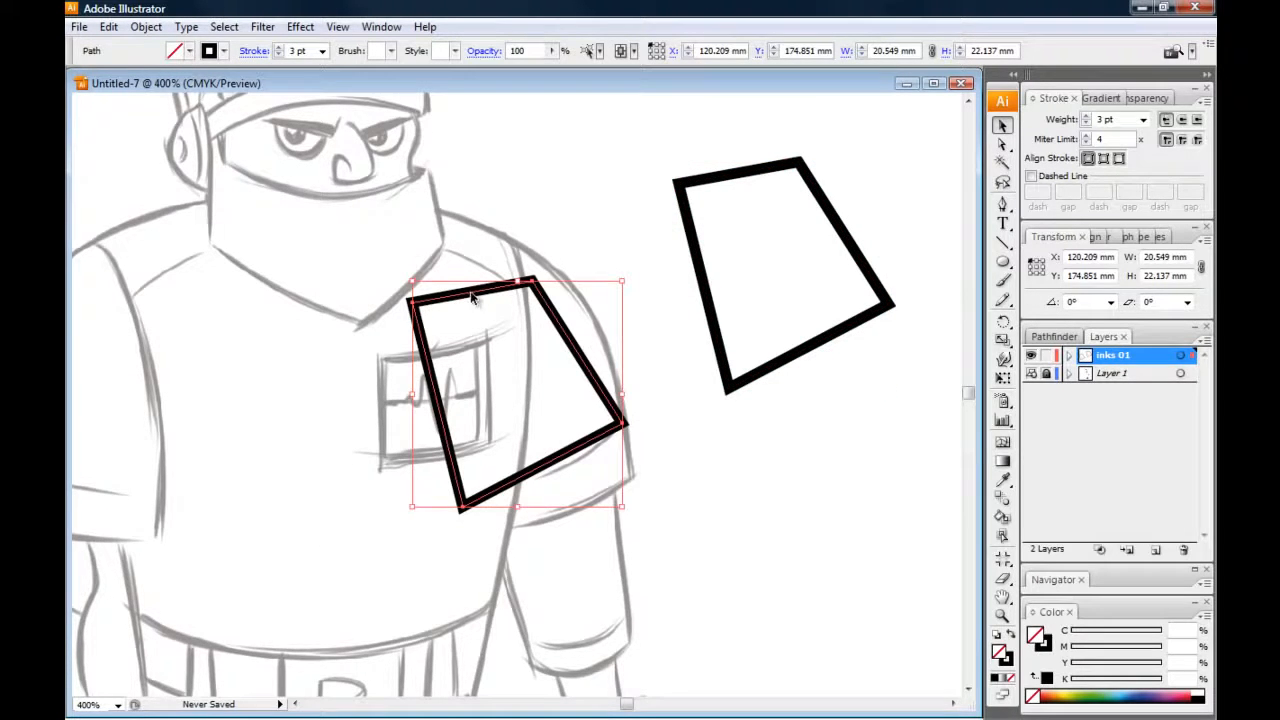
pyautogui.moveTo(428, 307); pyautogui.dragTo(434, 196)
# Expand the fill and stroke of the original four-sided outline into a filled shape
pyautogui.click(665, 170)
pyautogui.click(679, 181)
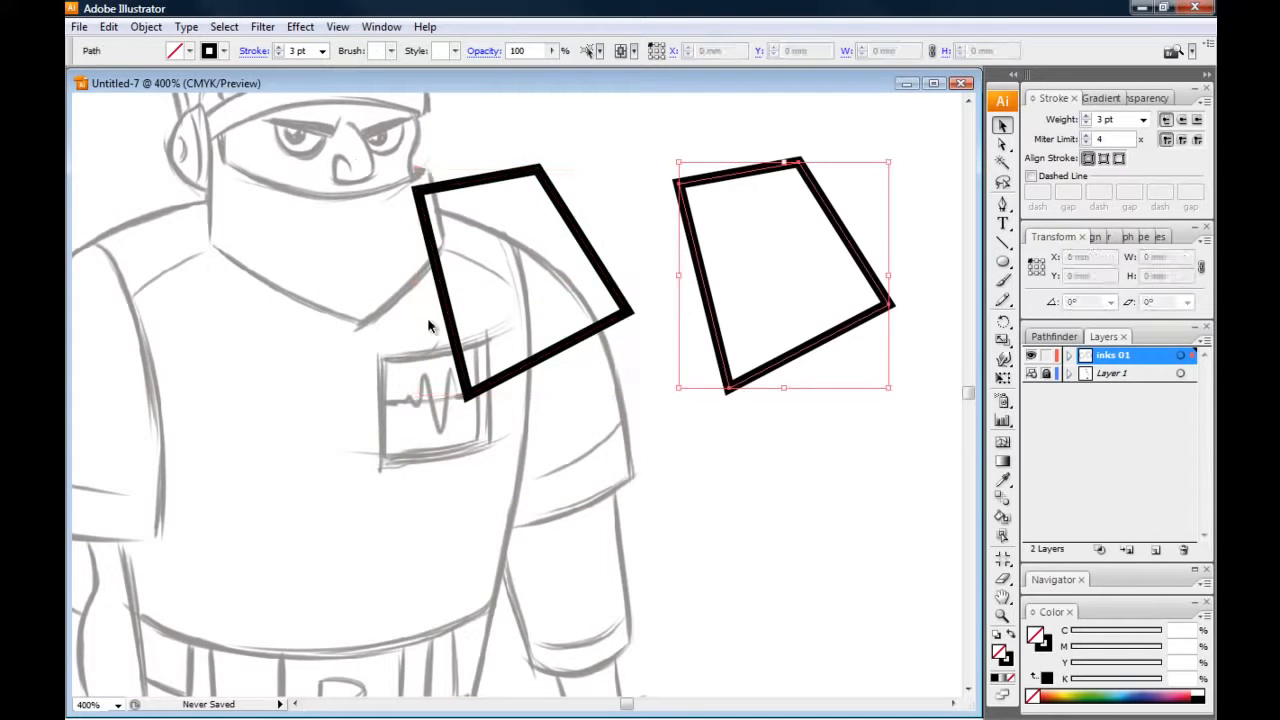
pyautogui.click(146, 27)
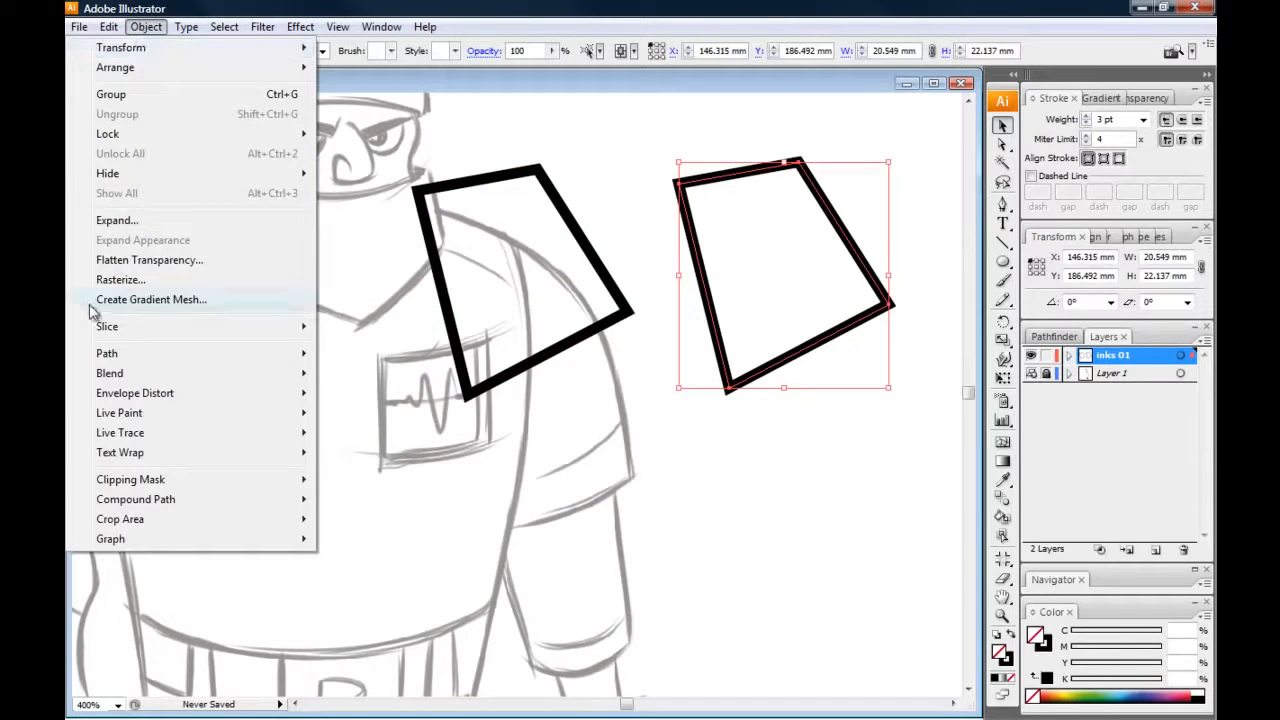
pyautogui.click(116, 221)
pyautogui.click(741, 488)
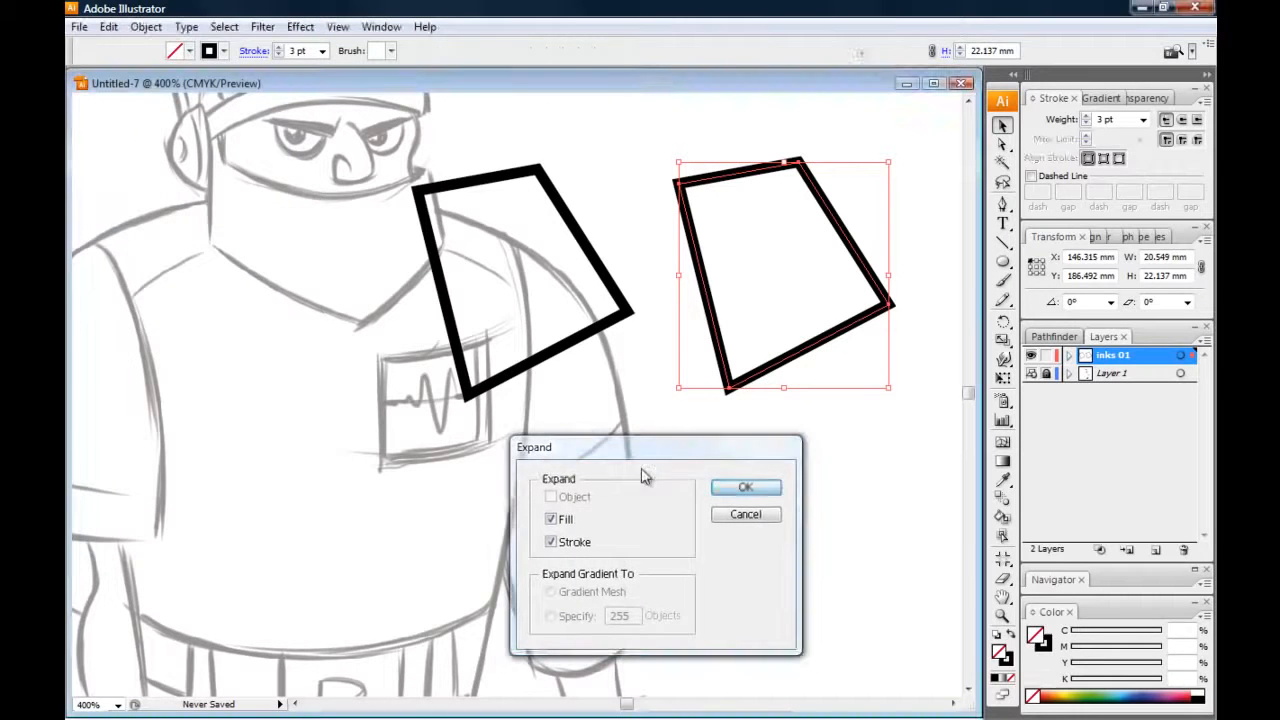
# Shrink the stroked and expanded outlines together proportionally to about 13.6 mm overall width, and delete both of them
pyautogui.moveTo(364, 144)
pyautogui.mouseDown()
pyautogui.moveTo(458, 216)
pyautogui.moveTo(760, 364)
pyautogui.mouseUp()
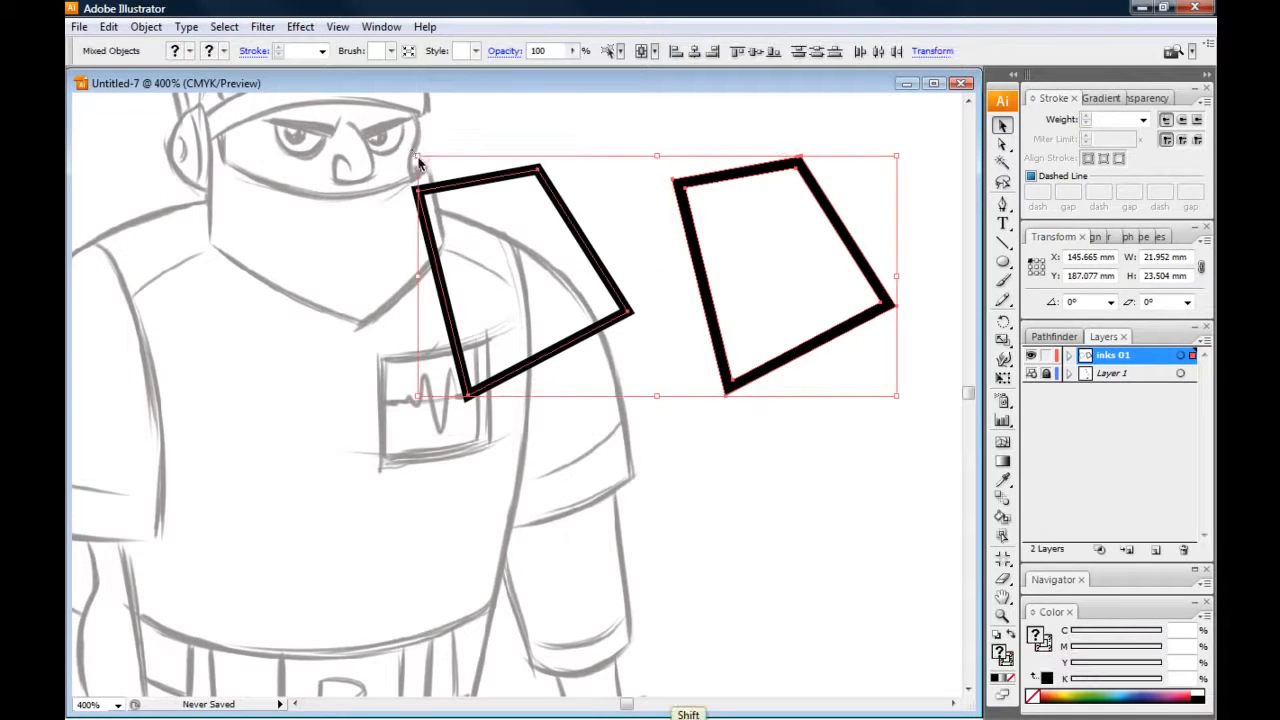
pyautogui.moveTo(416, 156); pyautogui.dragTo(748, 322)
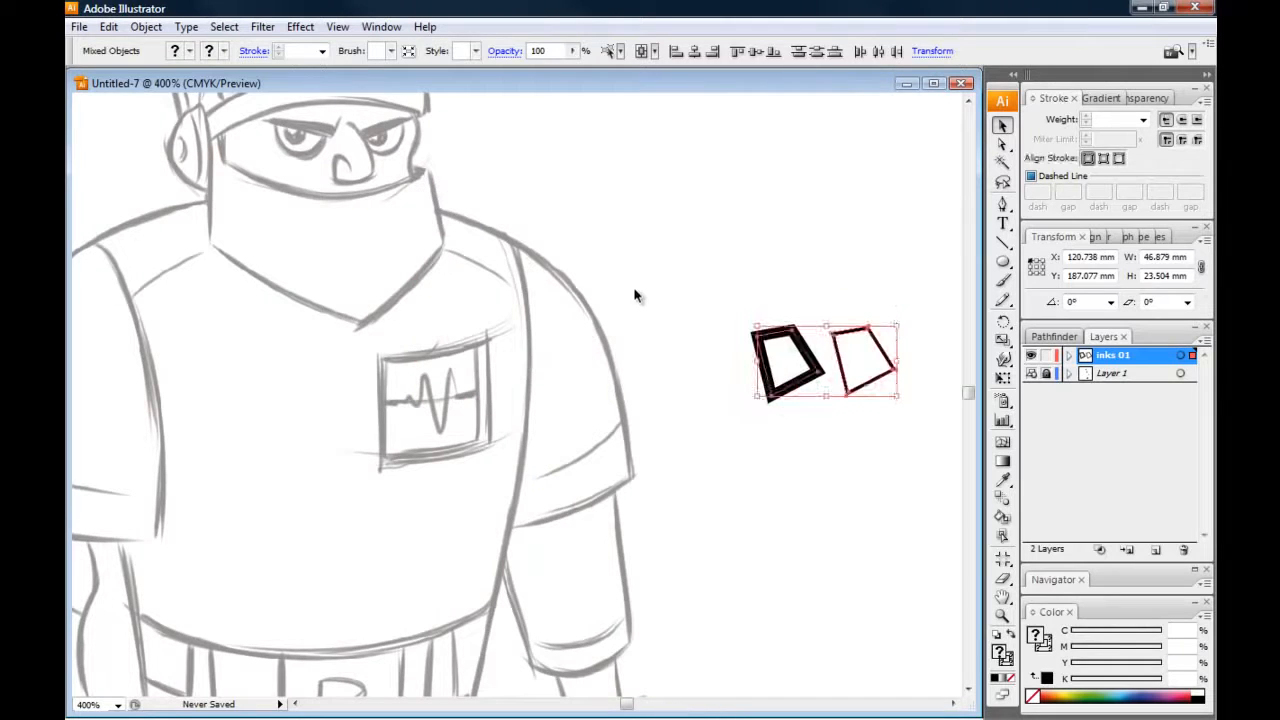
pyautogui.click(657, 551)
pyautogui.moveTo(720, 279); pyautogui.dragTo(880, 437)
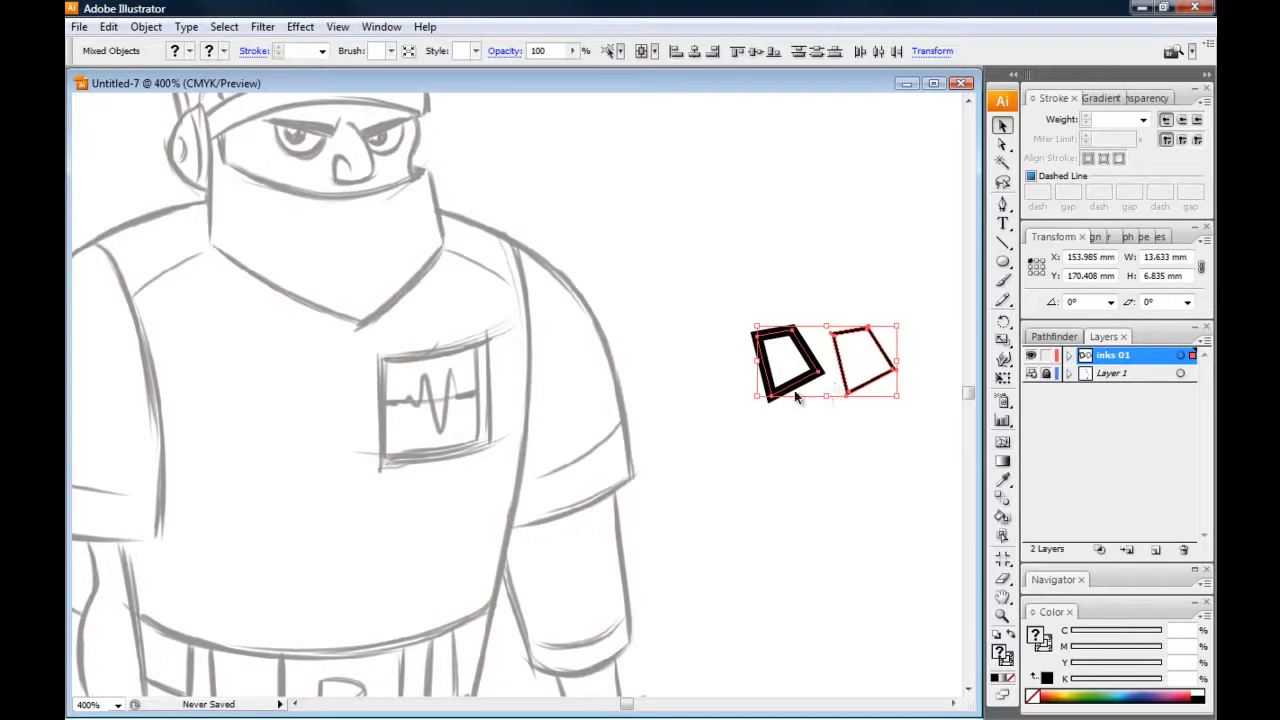
pyautogui.click(710, 306)
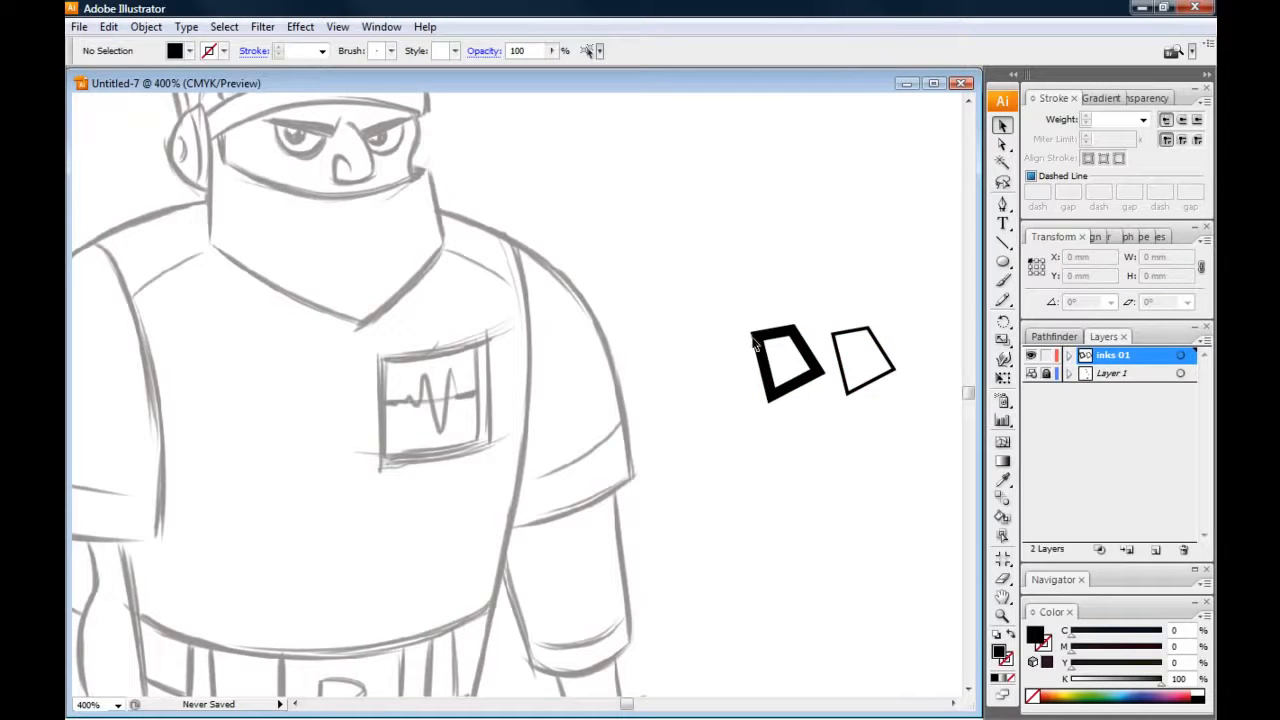
pyautogui.moveTo(750, 302); pyautogui.dragTo(870, 422)
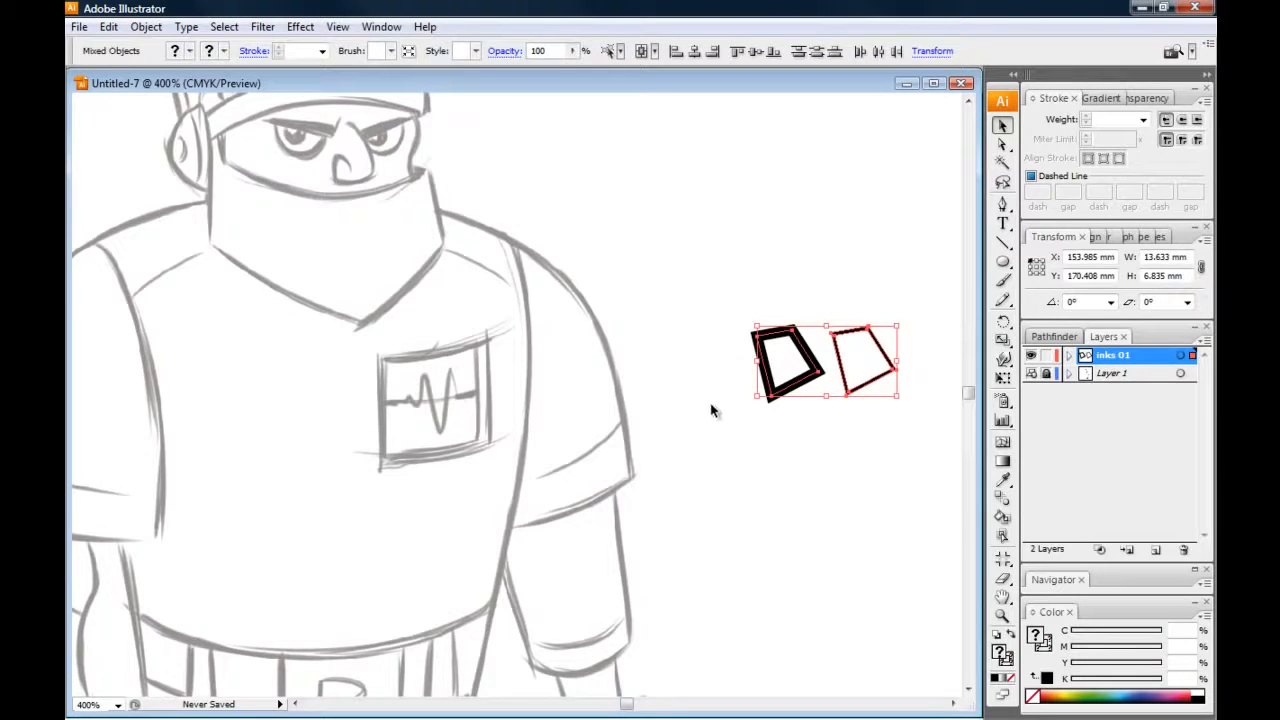
pyautogui.press('Delete')
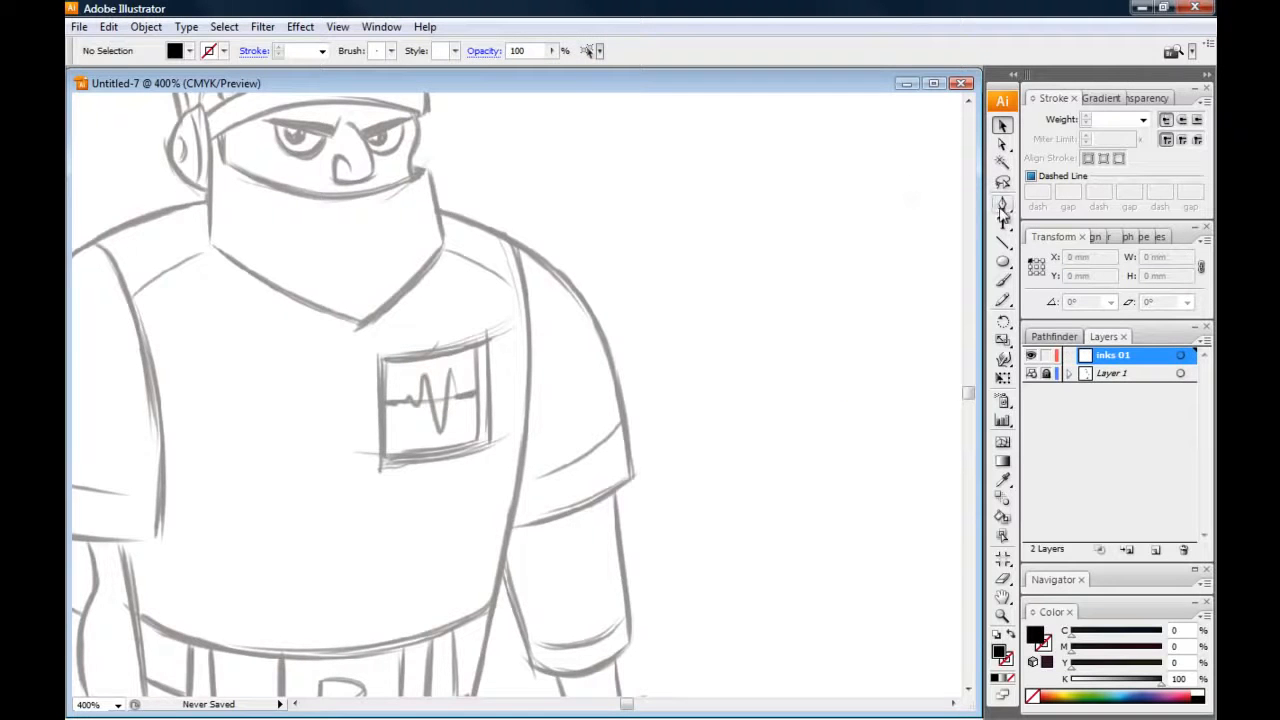
# Draw a closed four-sided outline beside the sleeve with the Pen tool, using a 1 pt black stroke and no fill
pyautogui.click(1010, 634)
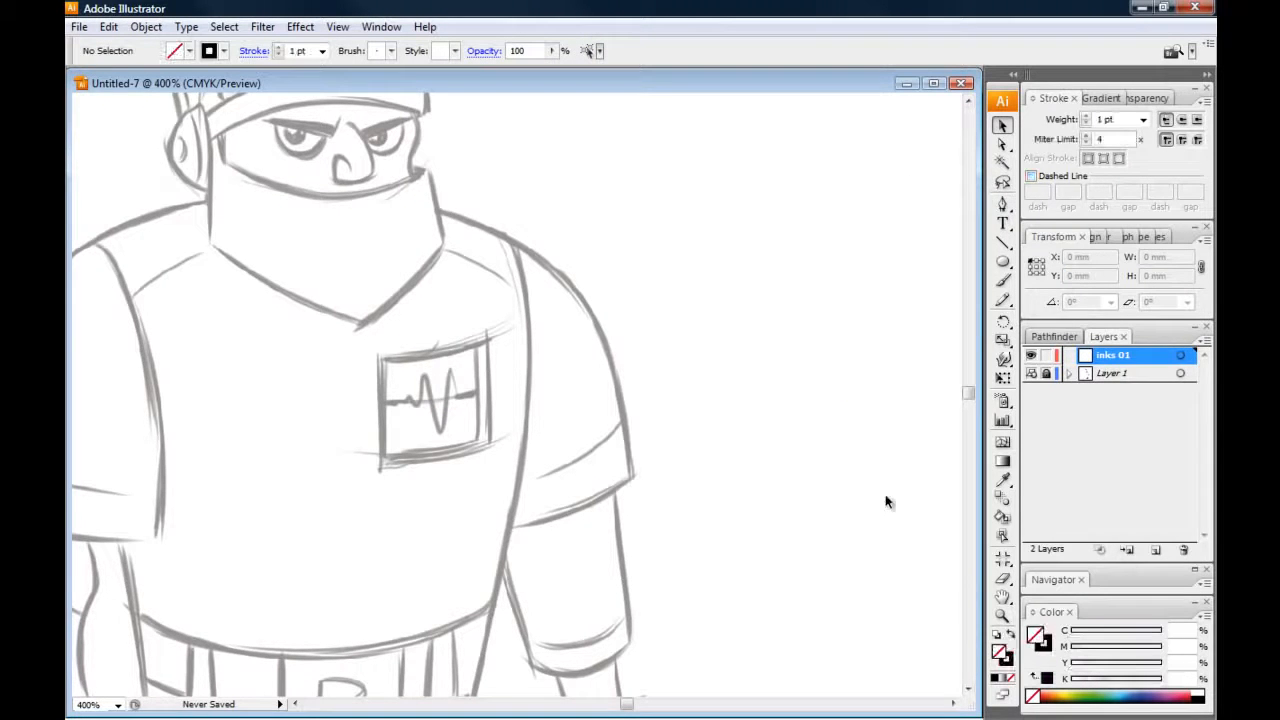
pyautogui.click(1002, 204)
pyautogui.moveTo(689, 296); pyautogui.dragTo(637, 266)
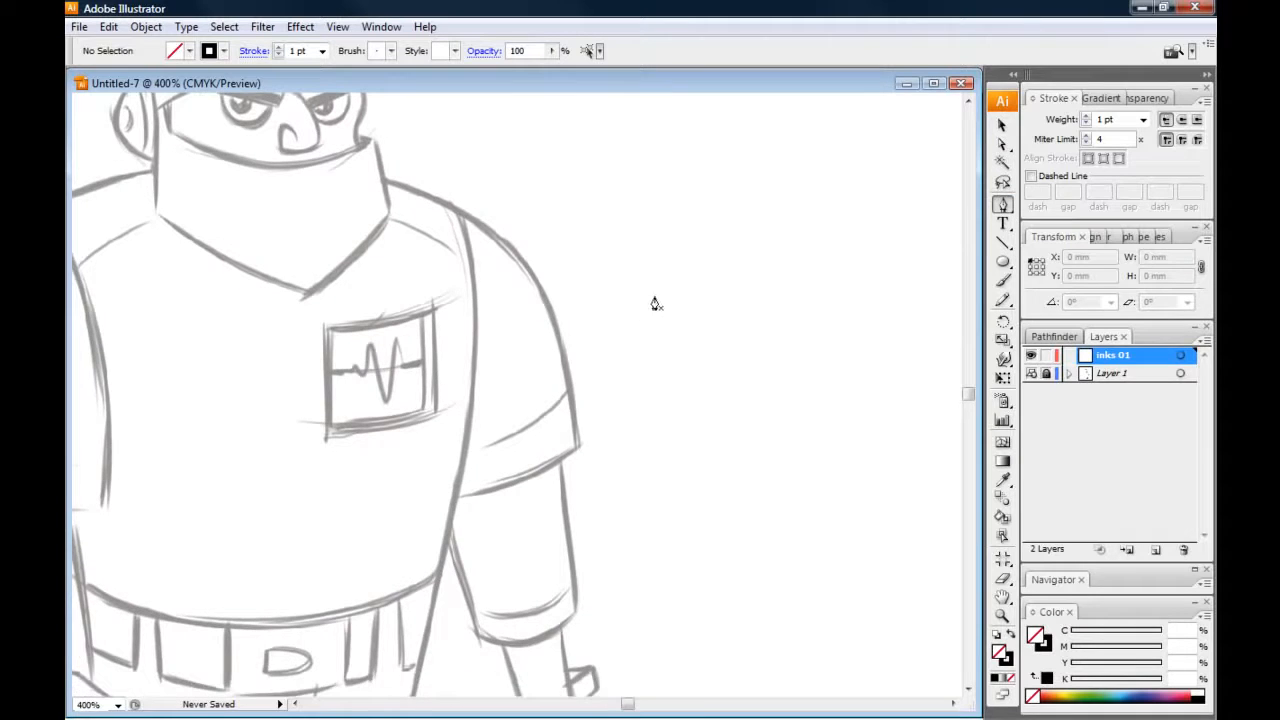
pyautogui.hotkey('ctrl', '=')
pyautogui.hotkey('ctrl', '=')
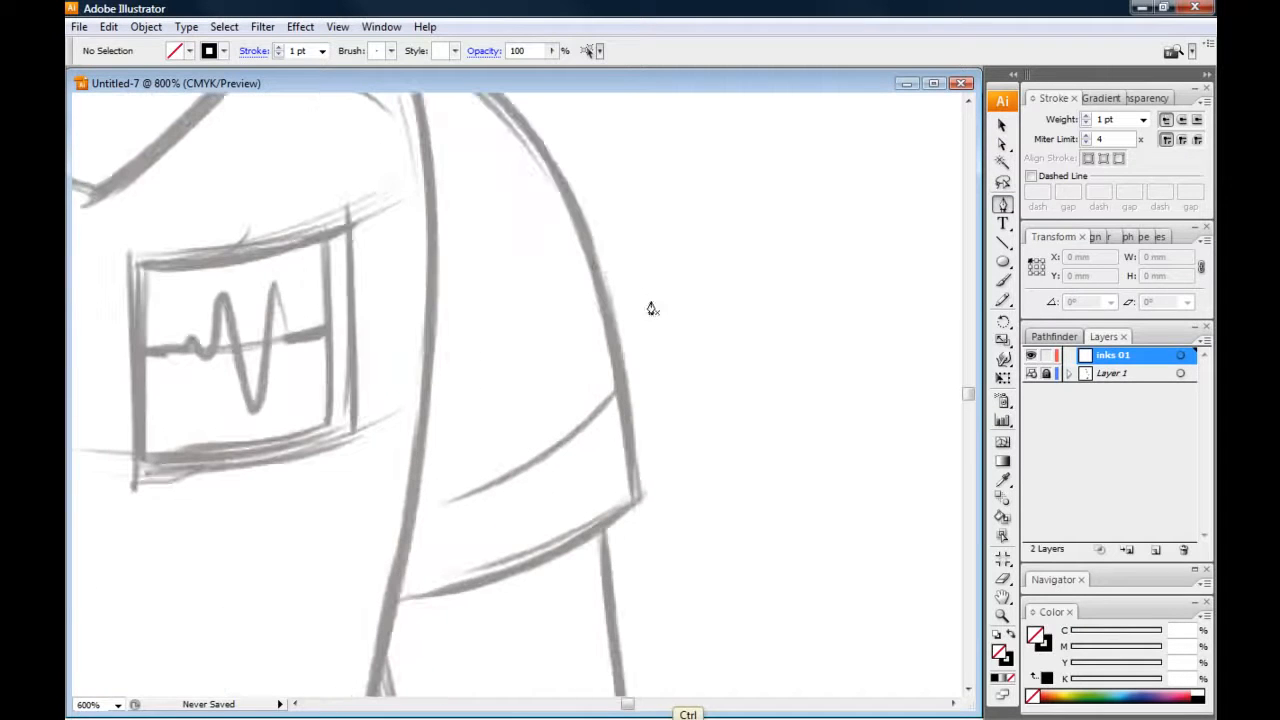
pyautogui.click(806, 155)
pyautogui.click(906, 338)
pyautogui.click(711, 384)
pyautogui.click(723, 149)
pyautogui.click(807, 157)
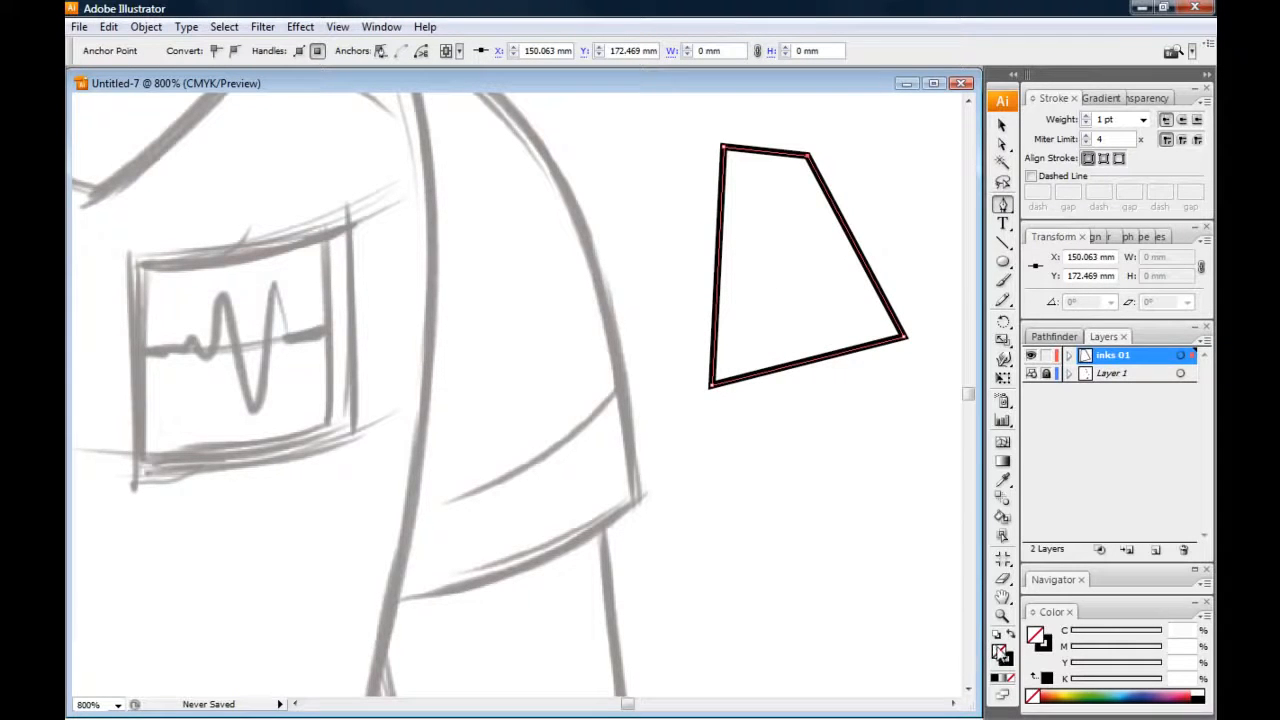
# Give the four-sided shape a black fill with no stroke, and delete it from the "inks 01" layer
pyautogui.click(1046, 679)
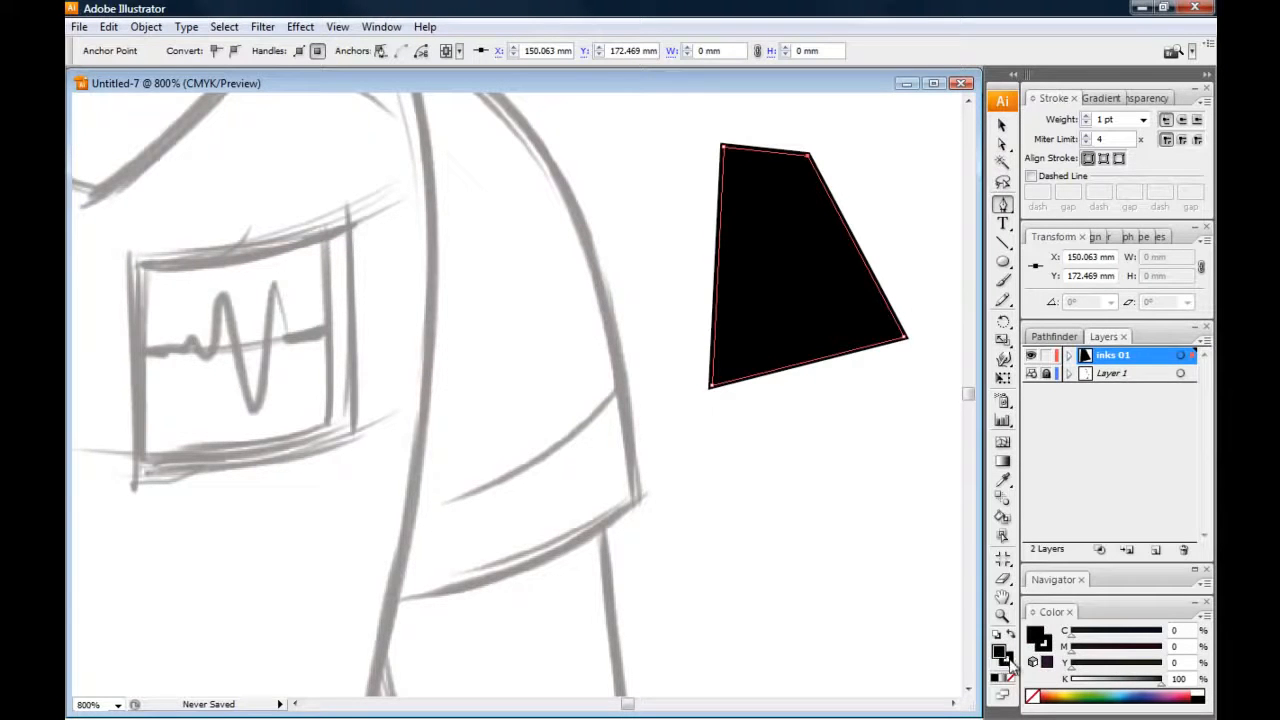
pyautogui.click(1014, 678)
pyautogui.click(1002, 124)
pyautogui.moveTo(712, 147); pyautogui.dragTo(828, 312)
pyautogui.press('Delete')
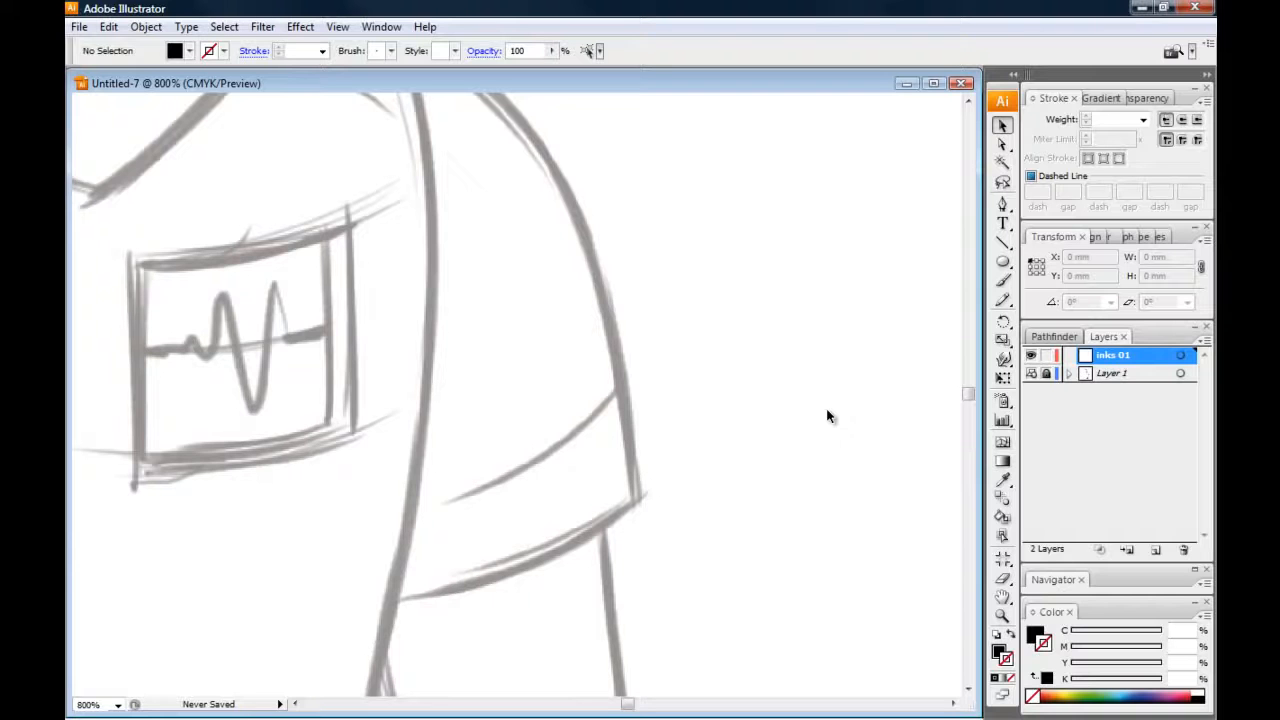
# Set up the Pen tool with a 1 pt black stroke and no fill for drawing in the blank area beside the sleeve
pyautogui.click(1011, 635)
pyautogui.click(1003, 206)
pyautogui.moveTo(698, 306); pyautogui.dragTo(654, 338)
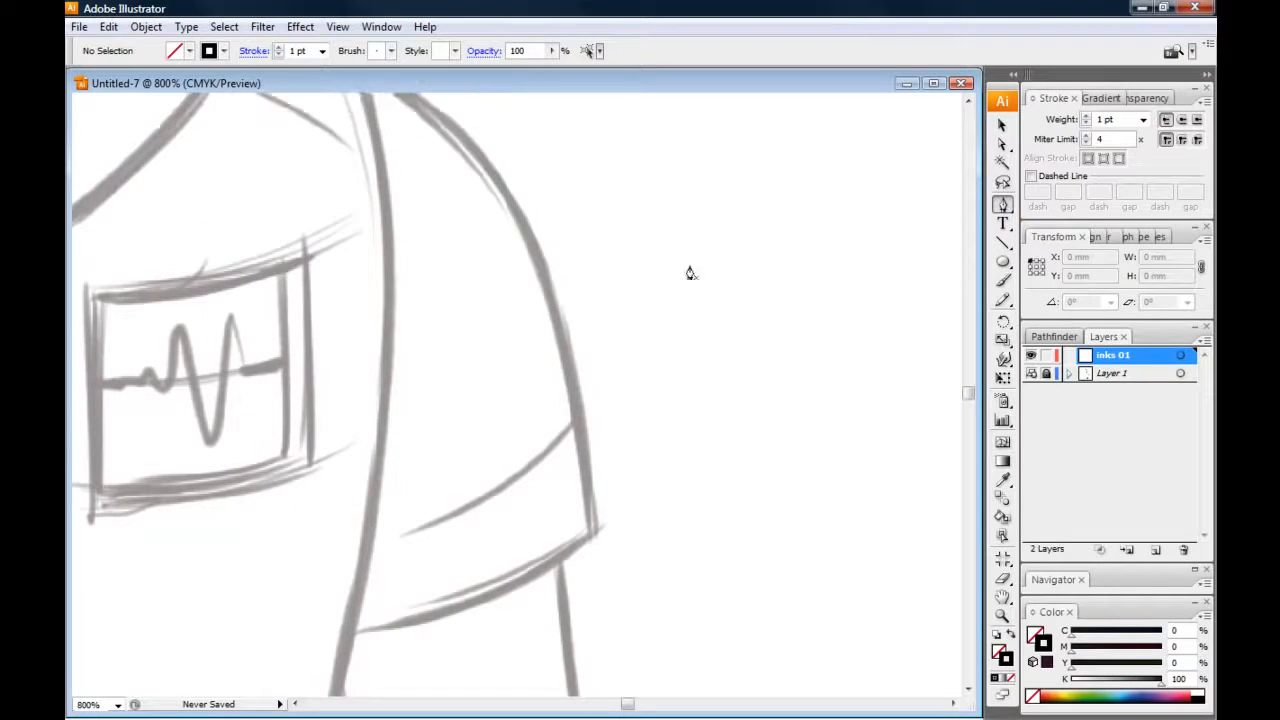
# Draw an open test path of straight segments with one rounded bend beside the sleeve, and delete the whole path
pyautogui.click(753, 152)
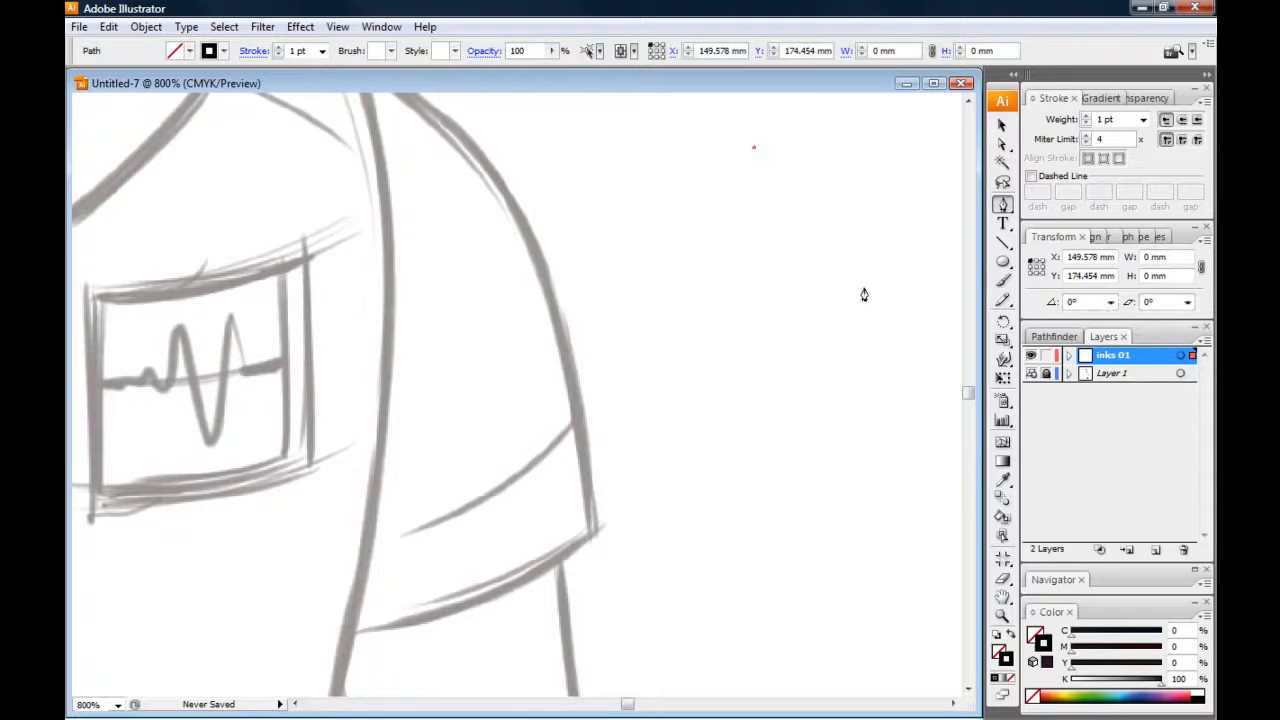
pyautogui.click(864, 288)
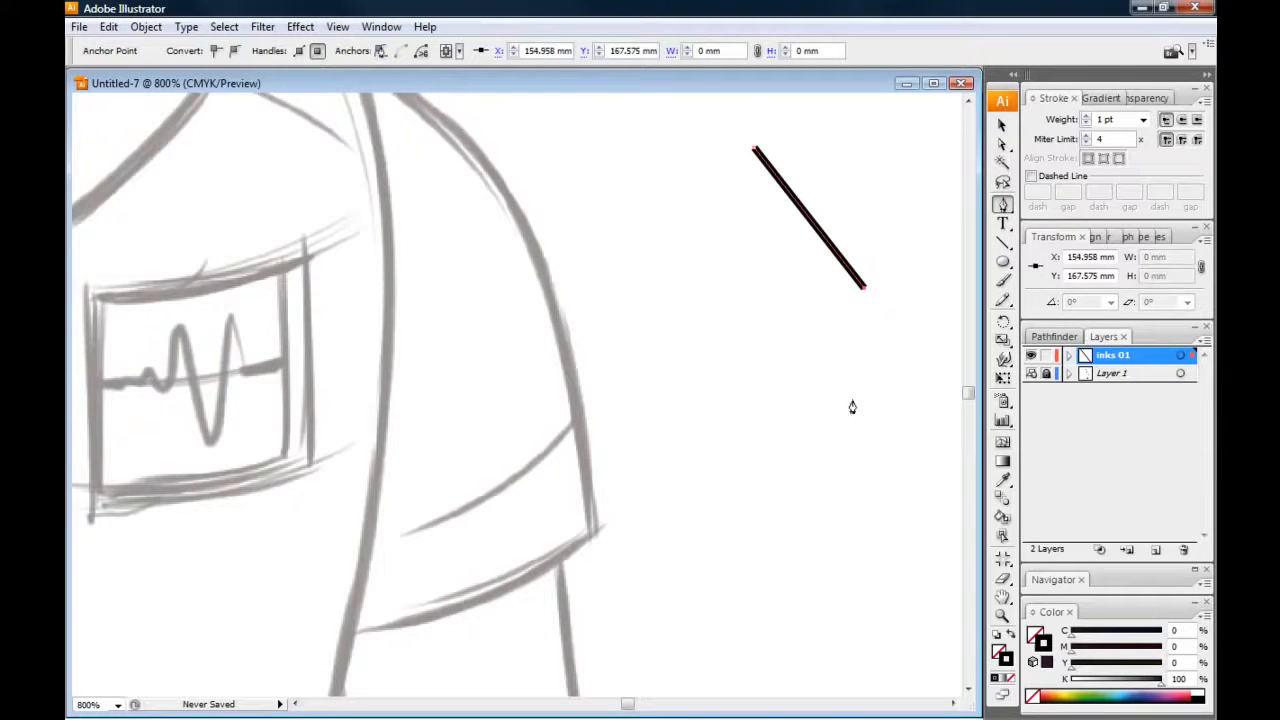
pyautogui.click(800, 391)
pyautogui.click(752, 297)
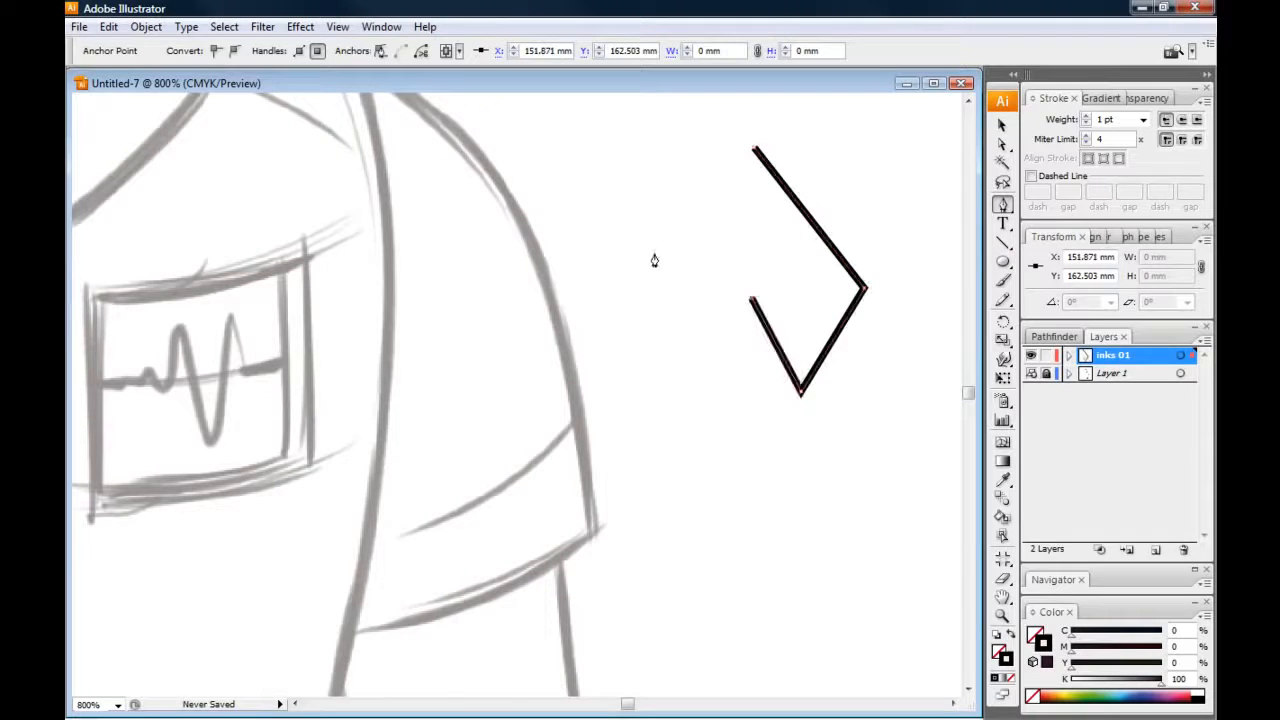
pyautogui.click(652, 255)
pyautogui.moveTo(614, 151); pyautogui.dragTo(538, 134)
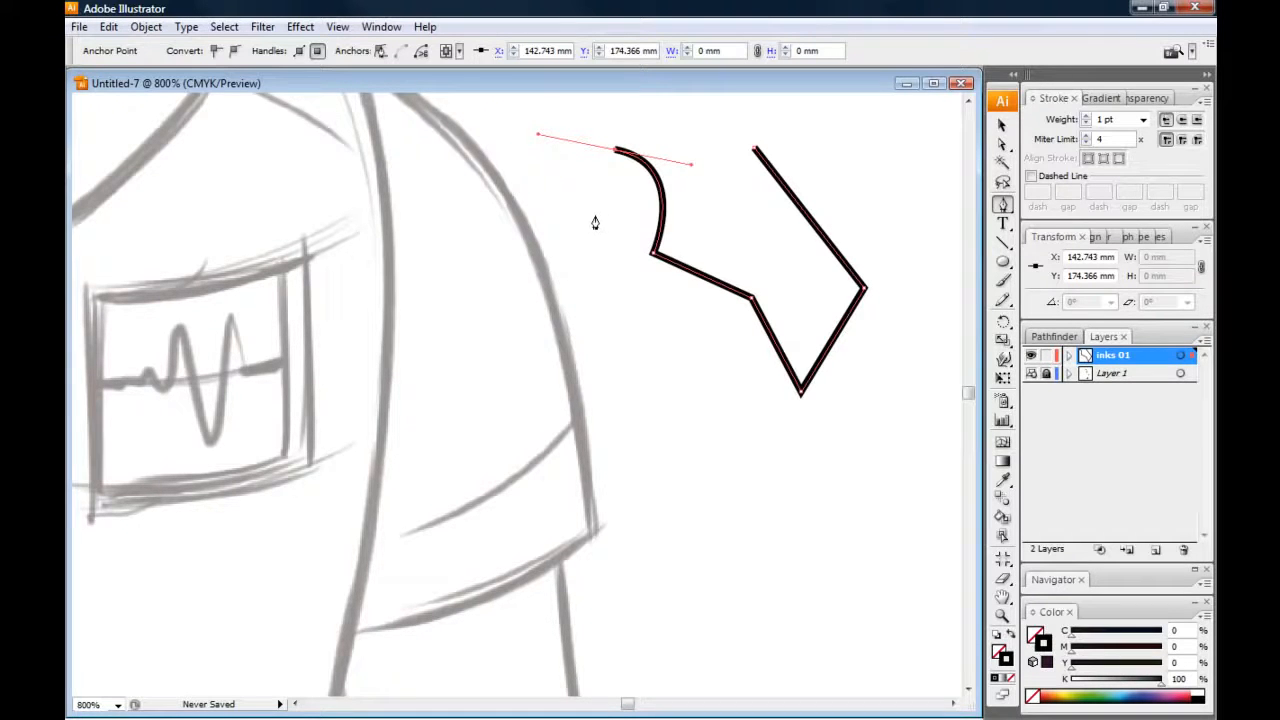
pyautogui.click(594, 213)
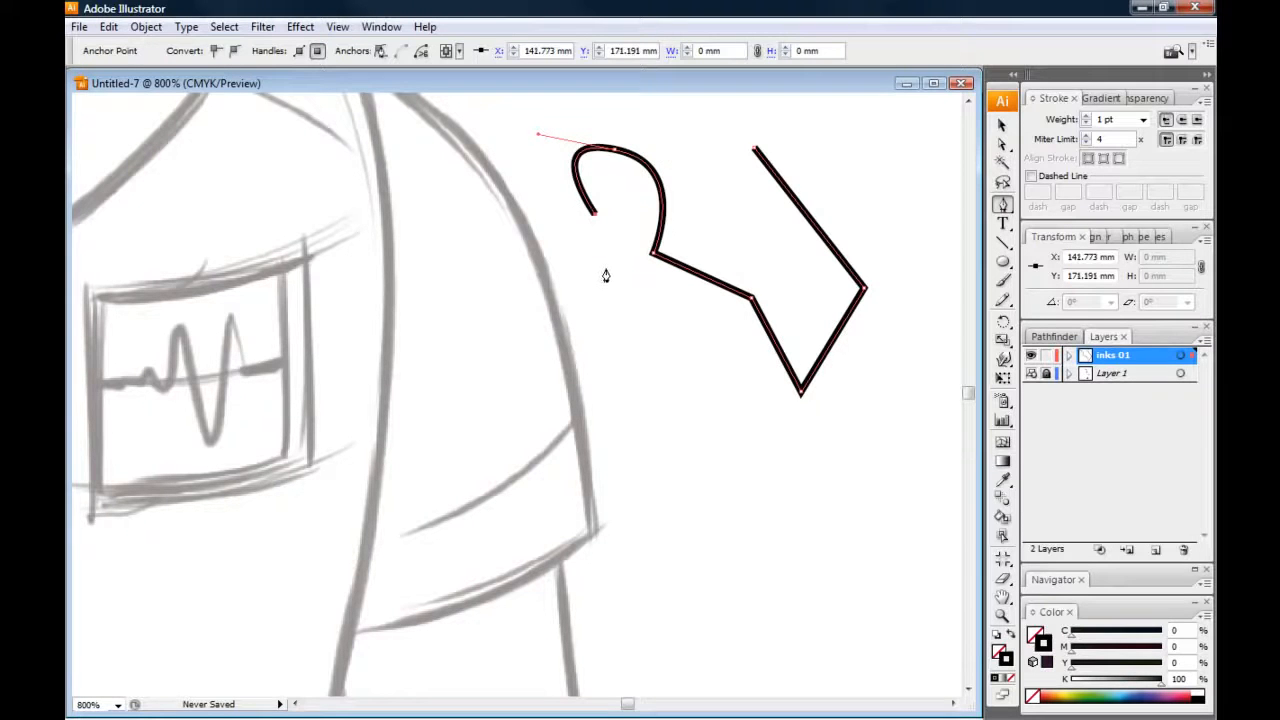
pyautogui.click(566, 275)
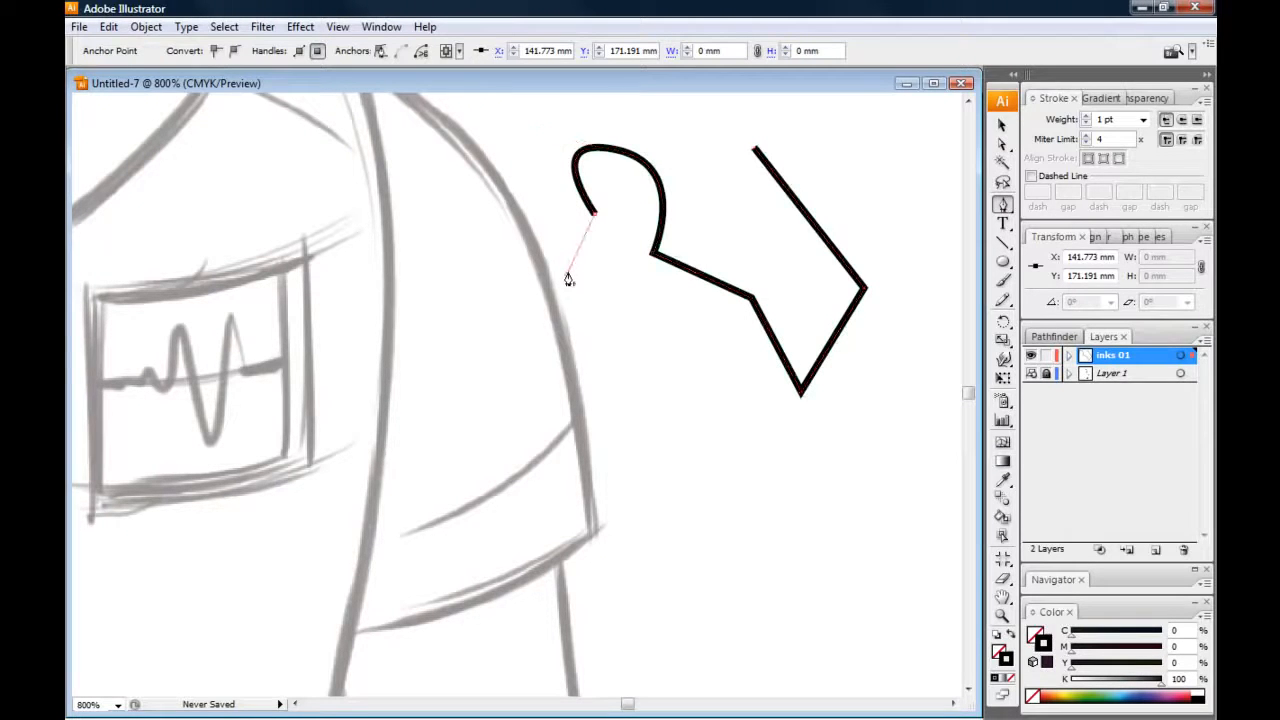
pyautogui.click(614, 316)
pyautogui.click(641, 375)
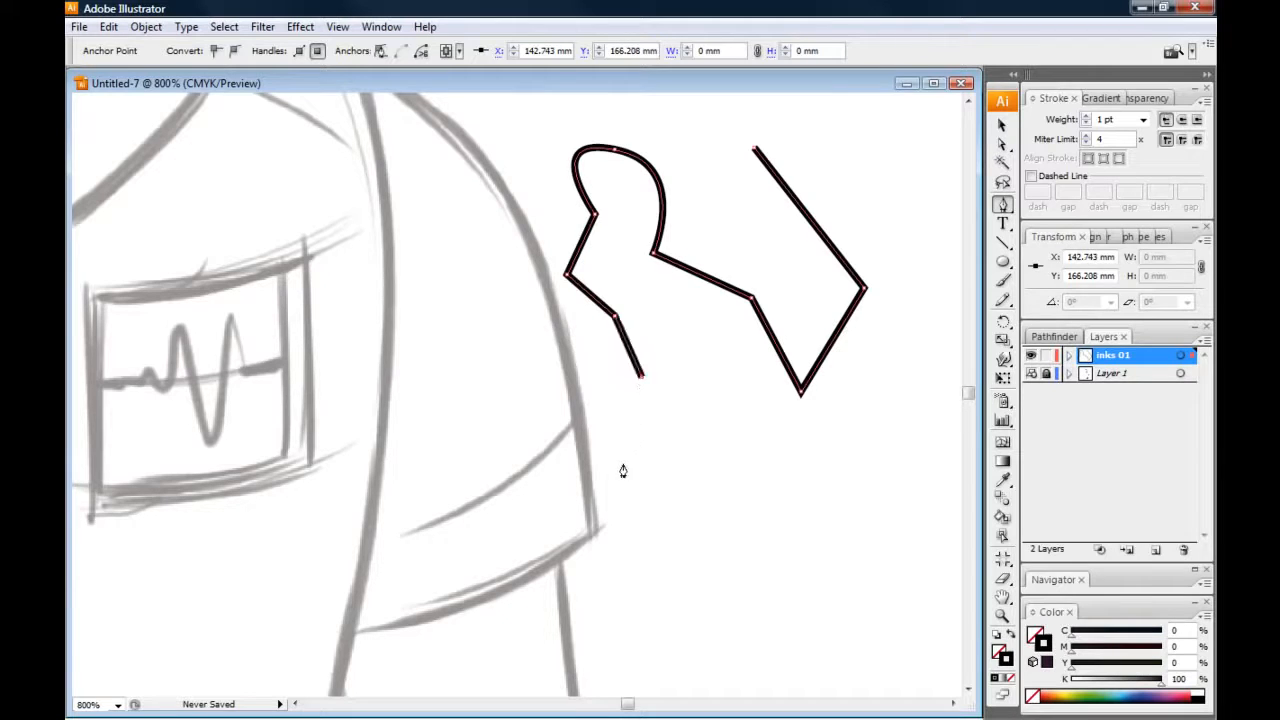
pyautogui.press('Delete')
pyautogui.press('Delete')
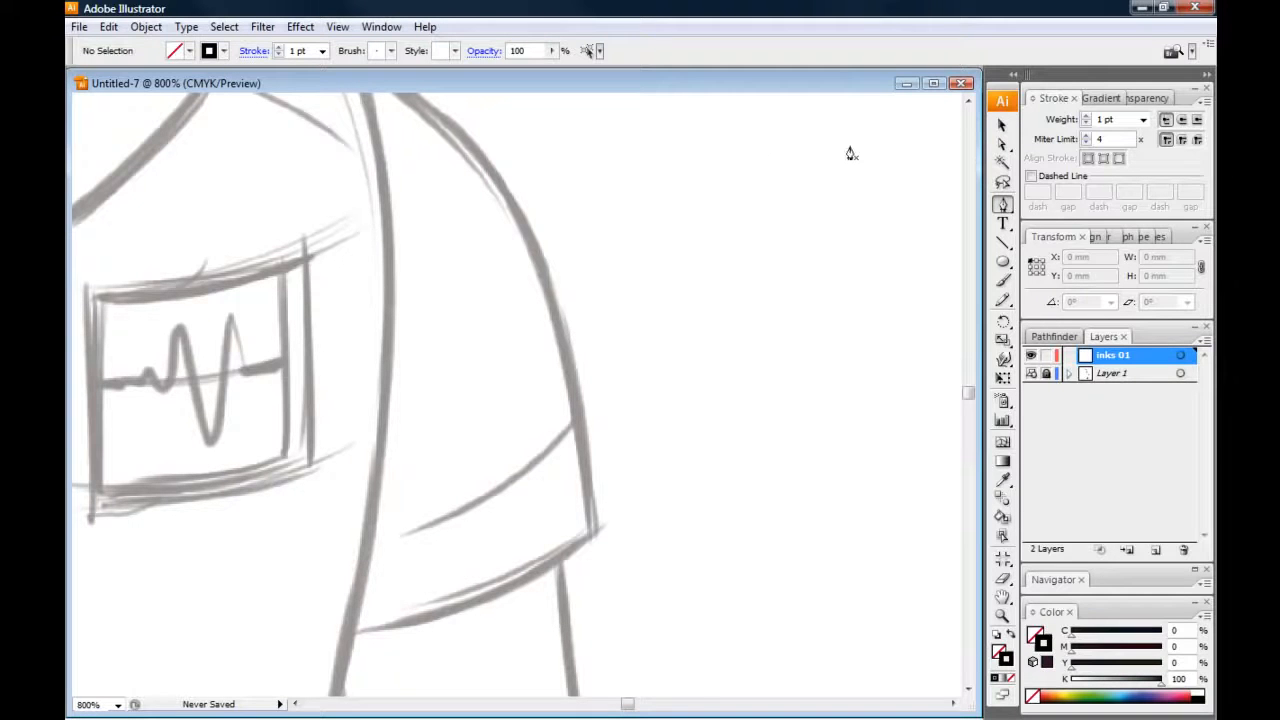
# Draw a new open test path beside the sleeve, combining straight segments with one S-shaped curve
pyautogui.click(899, 171)
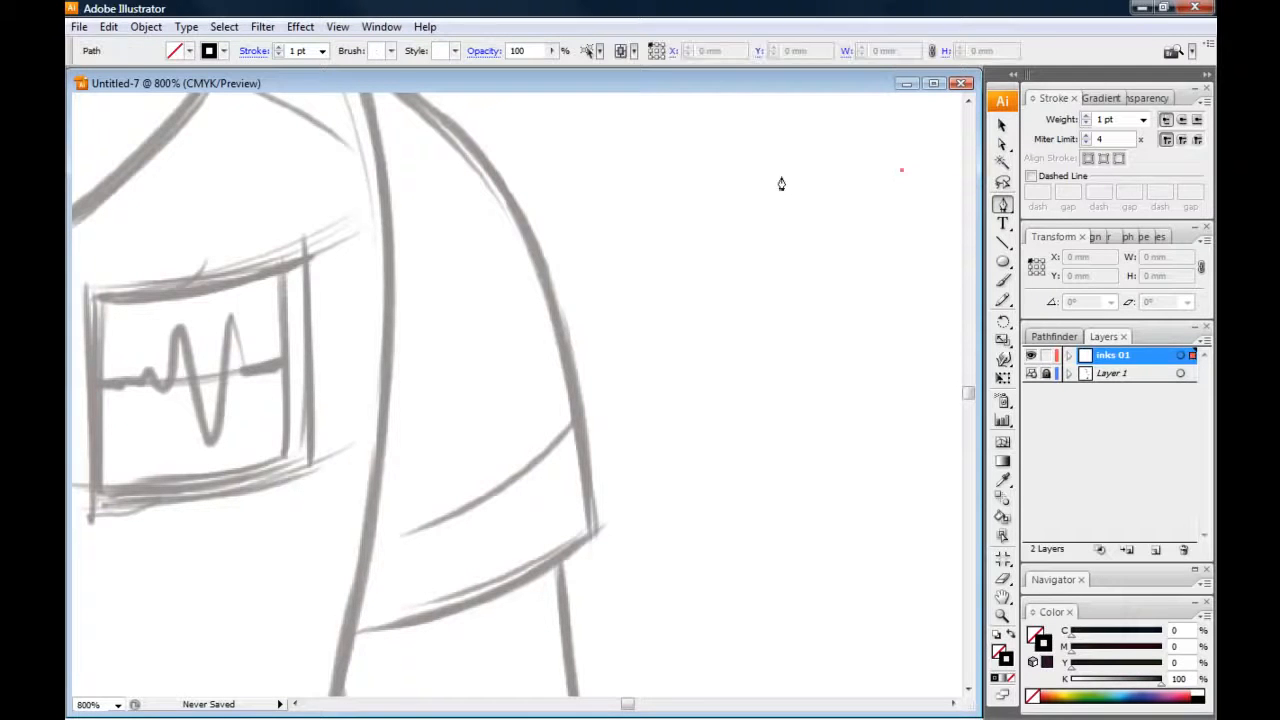
pyautogui.click(784, 171)
pyautogui.click(840, 278)
pyautogui.click(798, 349)
pyautogui.click(736, 267)
pyautogui.moveTo(667, 234); pyautogui.dragTo(597, 266)
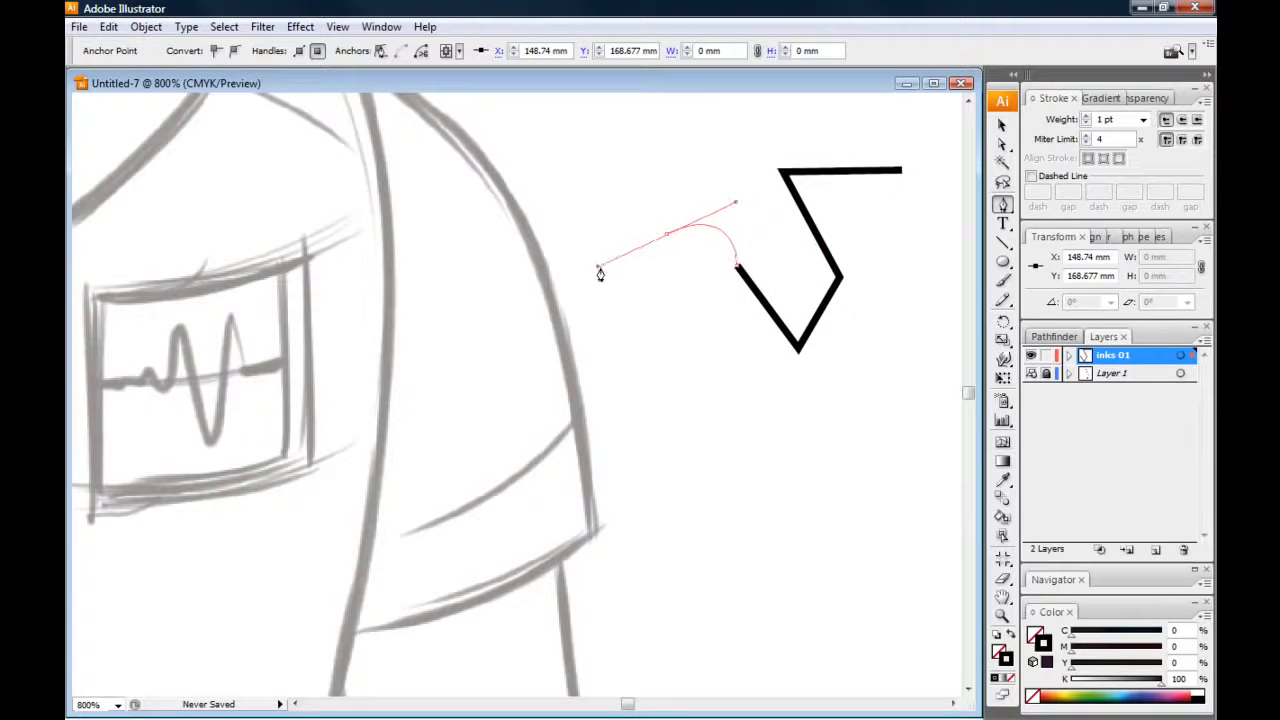
pyautogui.click(660, 148)
pyautogui.click(596, 136)
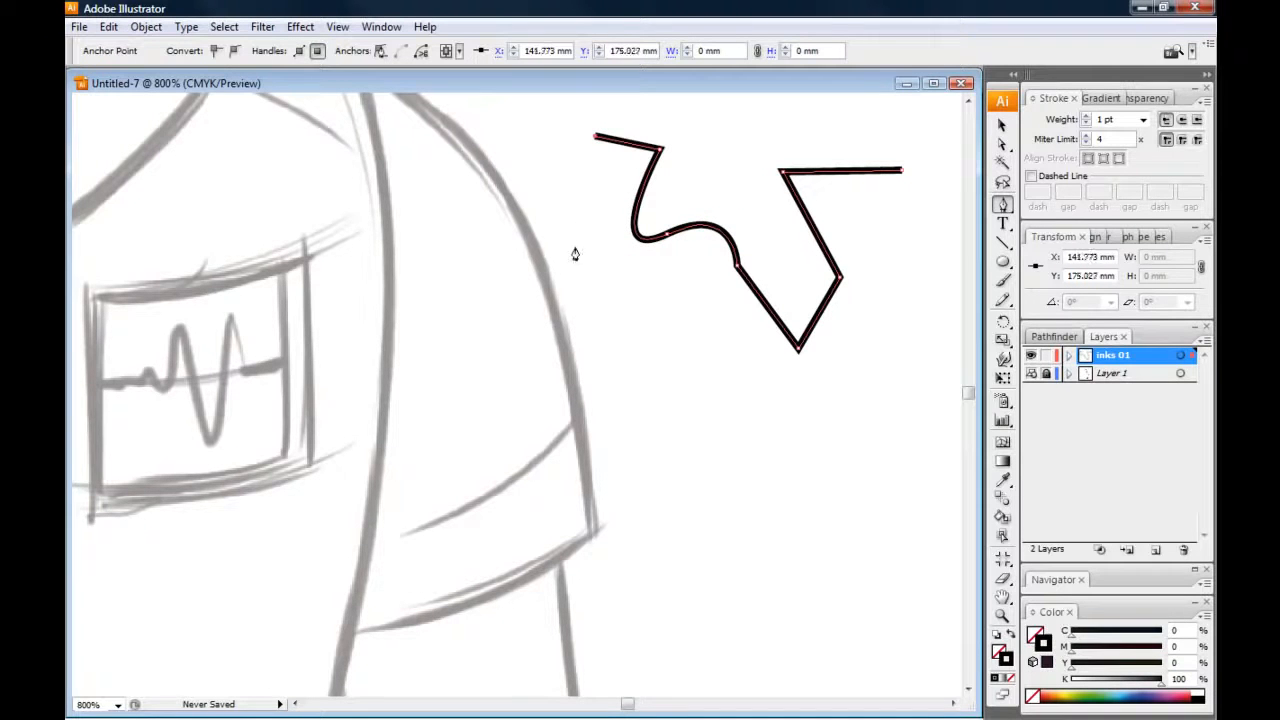
pyautogui.click(583, 245)
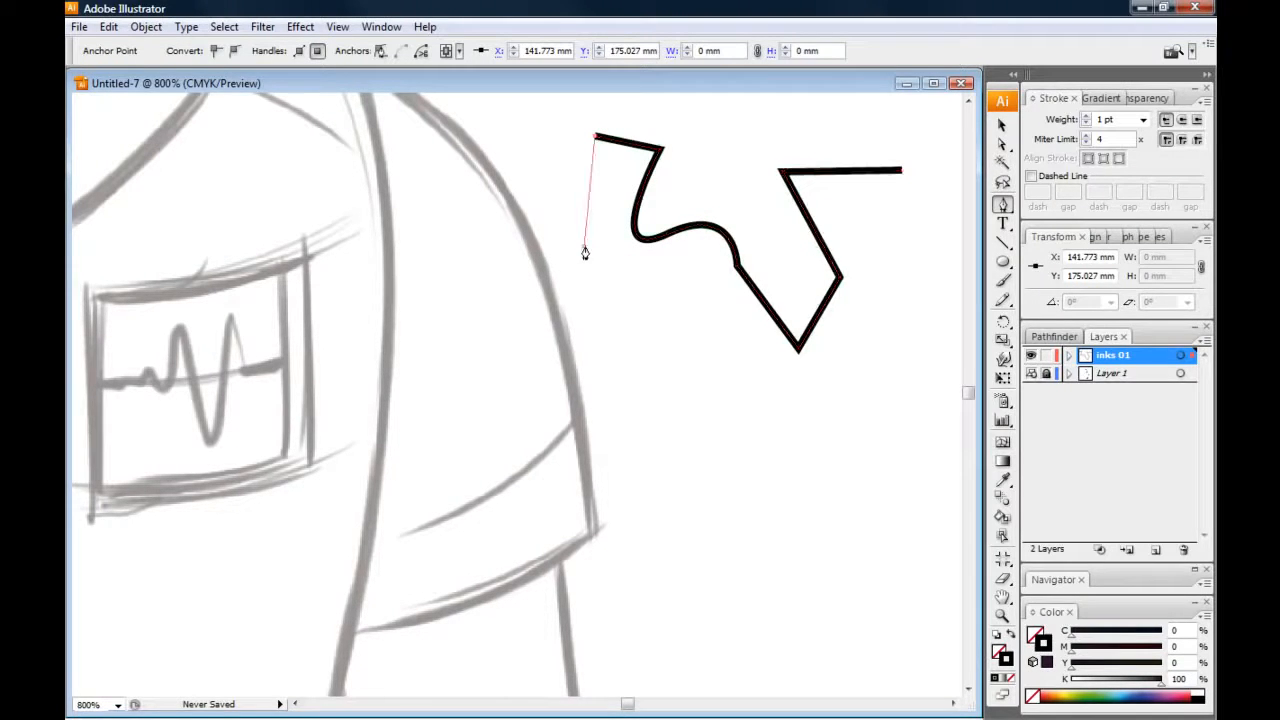
pyautogui.click(663, 342)
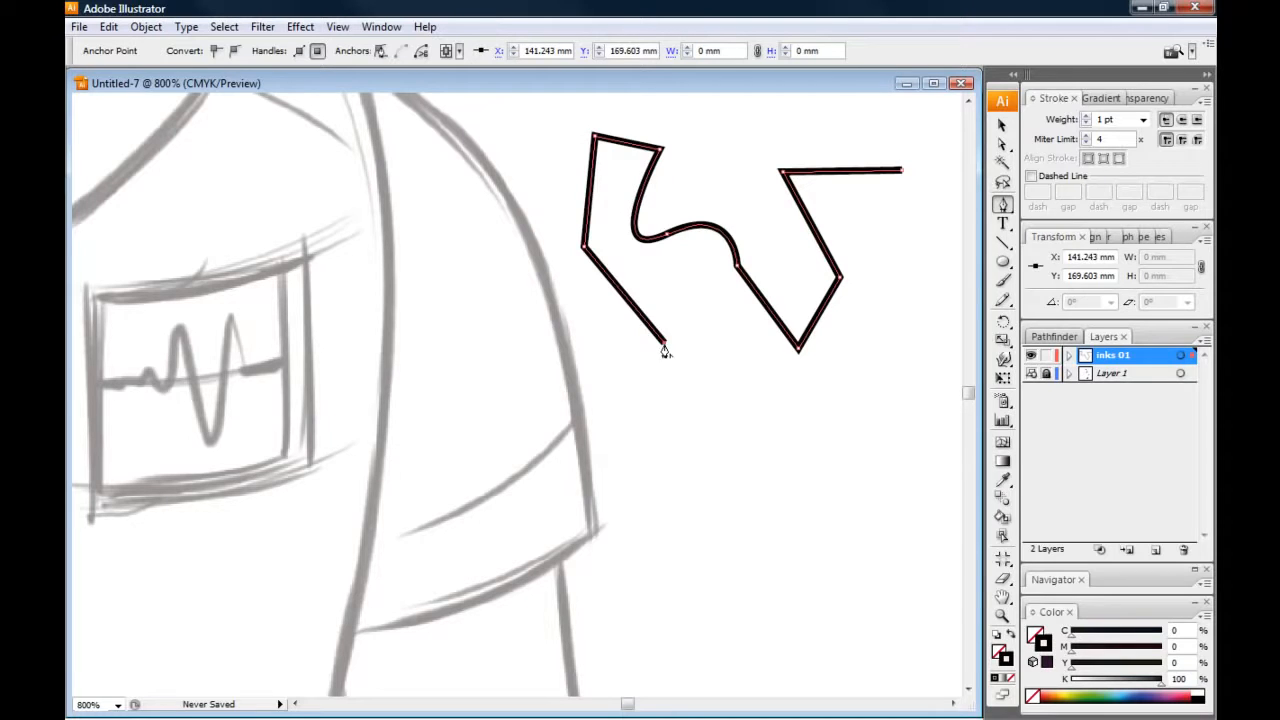
pyautogui.click(772, 394)
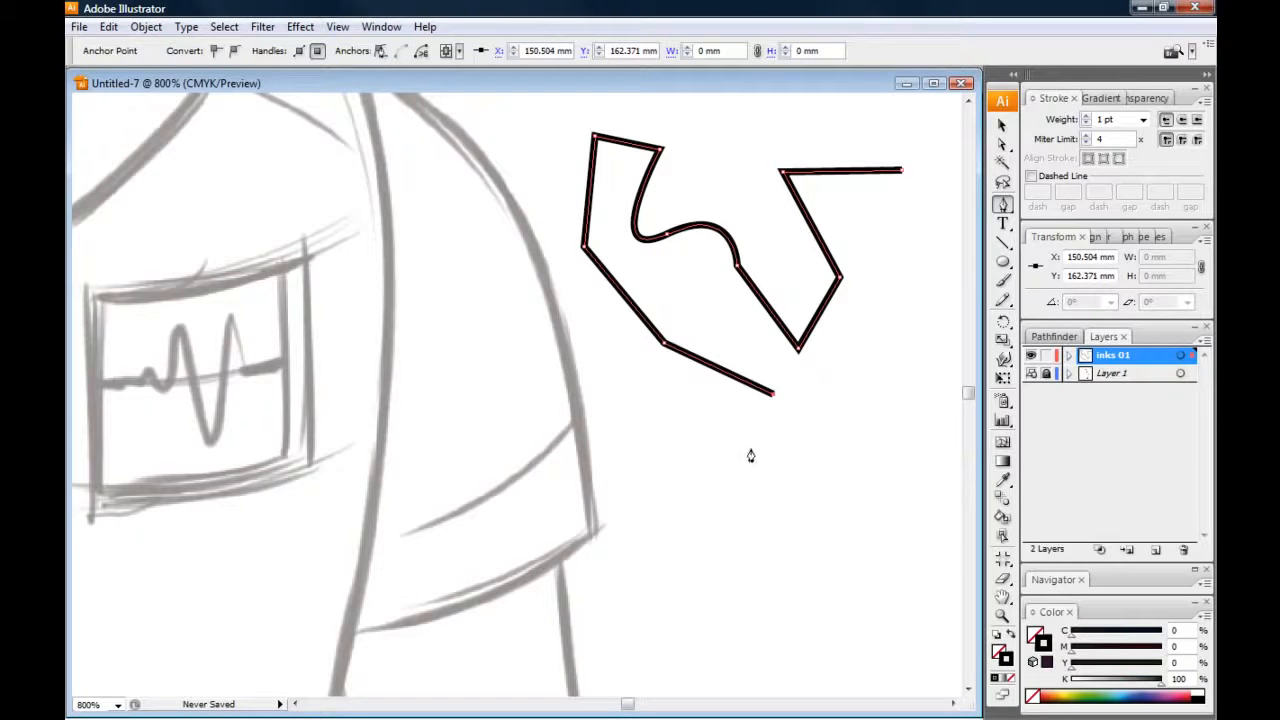
# Extend the test path with two curved segments, retracting each outgoing handle so that straight segments follow at sharp corners
pyautogui.moveTo(812, 469)
pyautogui.mouseDown()
pyautogui.moveTo(772, 560)
pyautogui.moveTo(752, 561)
pyautogui.mouseUp()
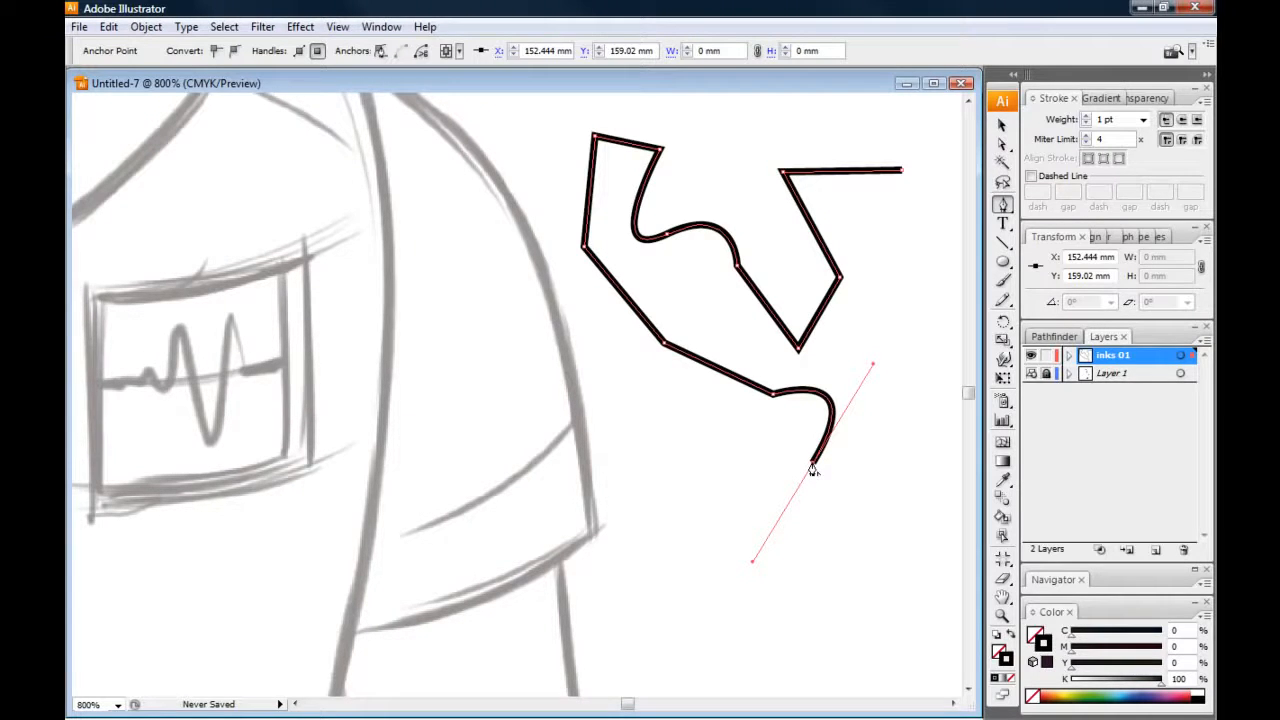
pyautogui.click(814, 466)
pyautogui.click(876, 517)
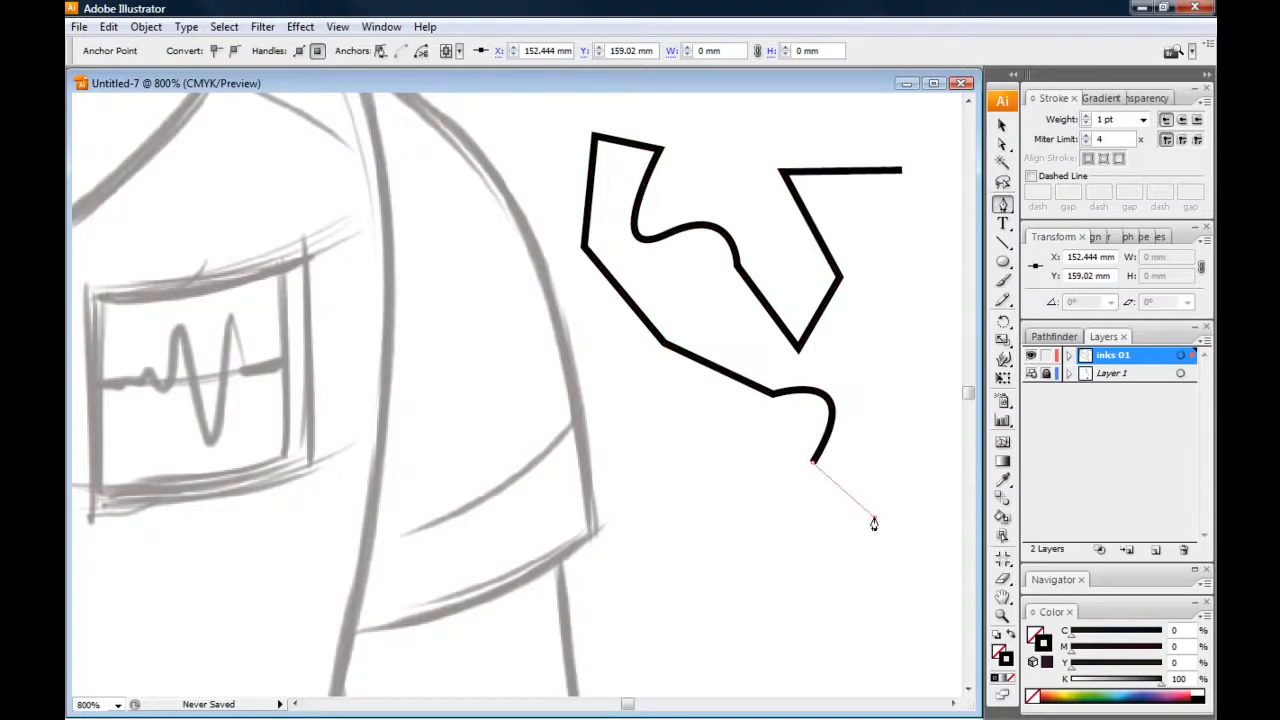
pyautogui.click(816, 586)
pyautogui.click(760, 466)
pyautogui.moveTo(683, 446); pyautogui.dragTo(616, 528)
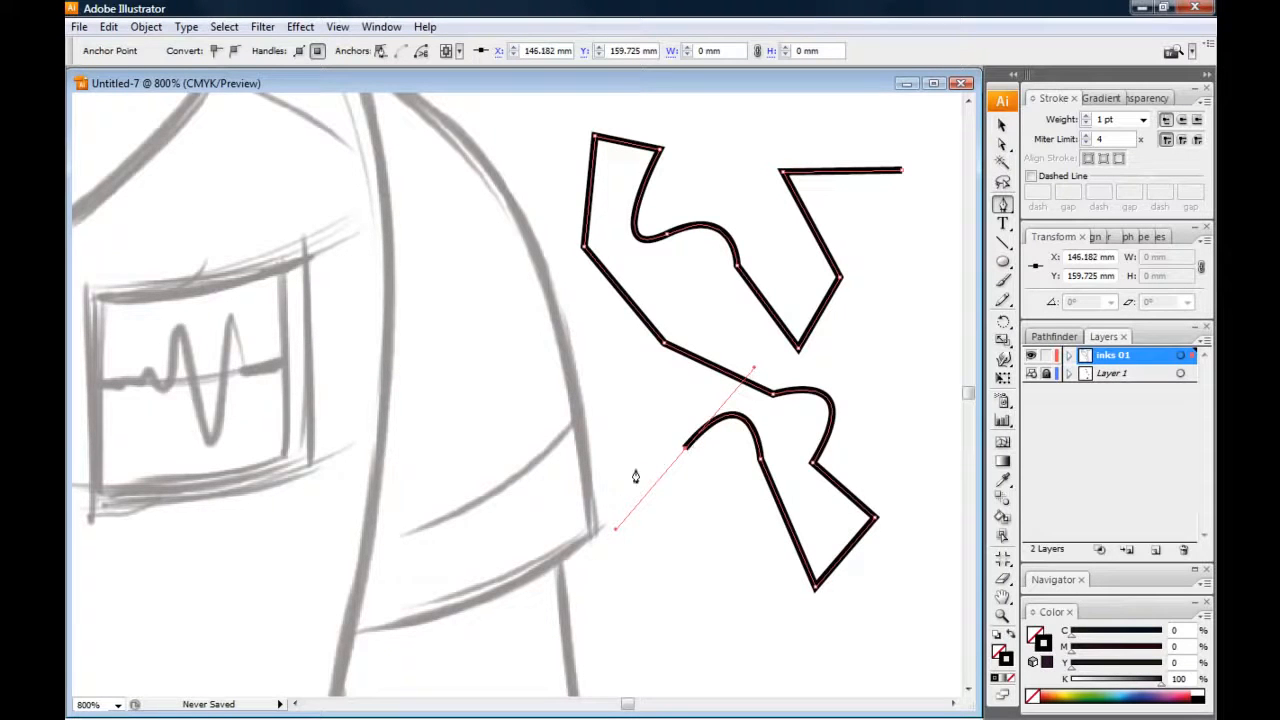
pyautogui.click(684, 450)
pyautogui.click(653, 392)
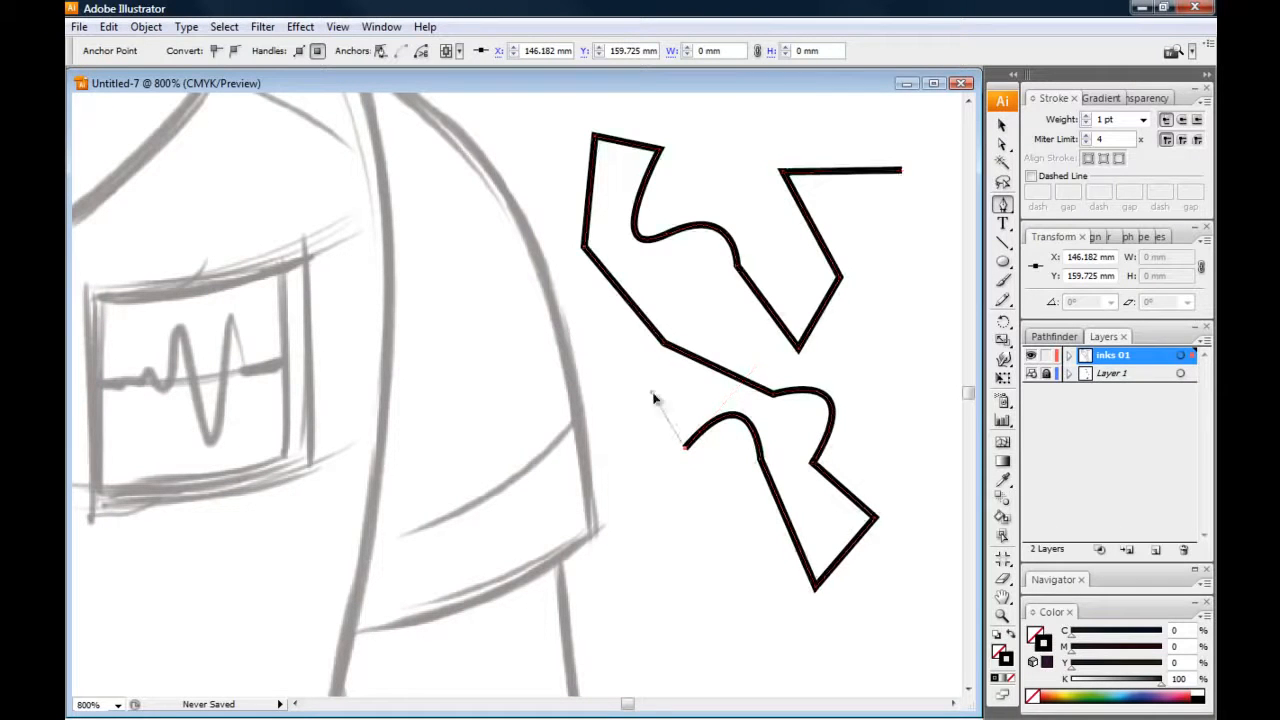
pyautogui.click(604, 430)
pyautogui.click(672, 502)
pyautogui.click(672, 502)
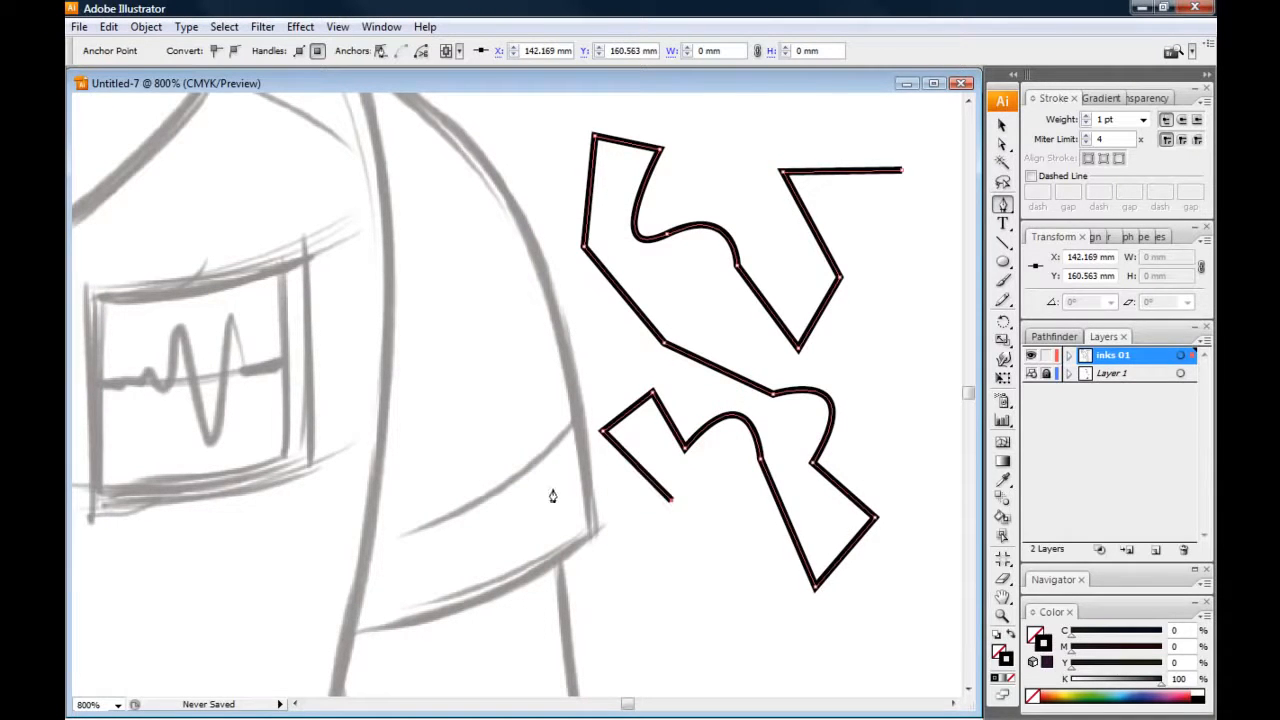
# Continue the test path up over the sleeve sketch and back down as a chain of smooth flowing curves
pyautogui.click(551, 490)
pyautogui.click(555, 350)
pyautogui.moveTo(497, 296); pyautogui.dragTo(425, 309)
pyautogui.moveTo(461, 226); pyautogui.dragTo(498, 174)
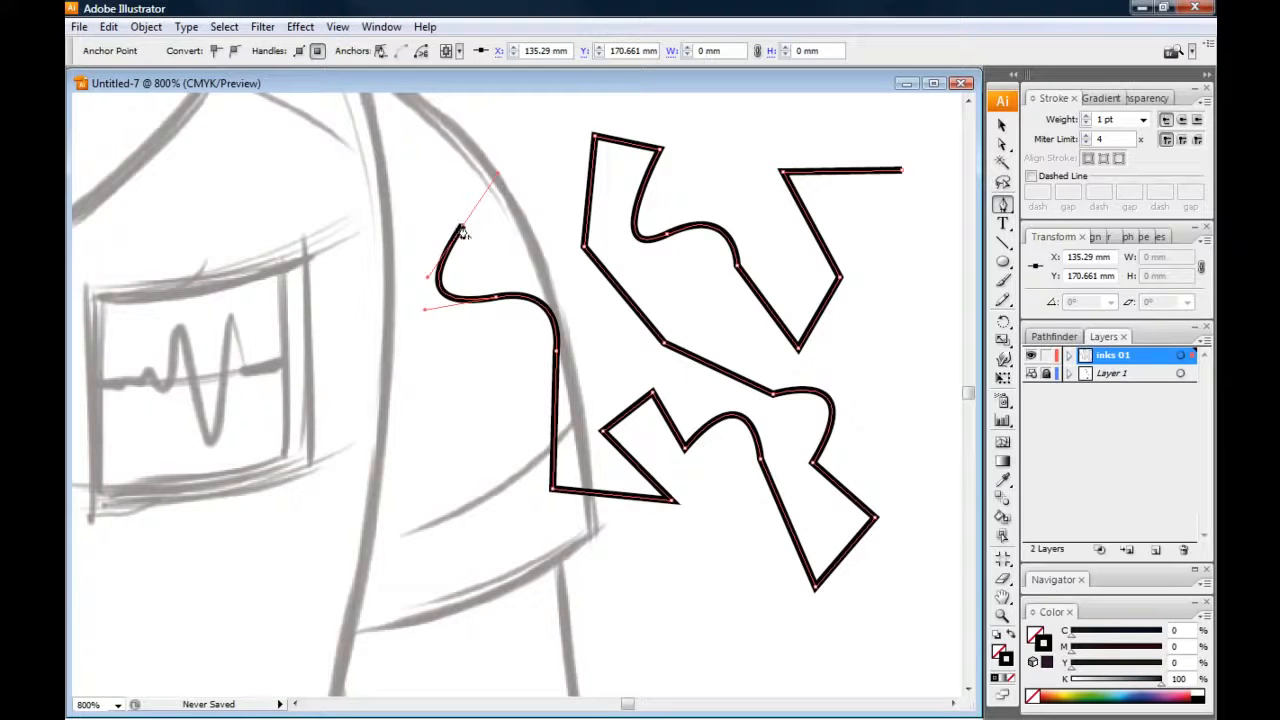
pyautogui.keyDown('ctrl'); pyautogui.click(470, 152); pyautogui.keyUp('ctrl')
pyautogui.moveTo(456, 131); pyautogui.dragTo(452, 130)
pyautogui.moveTo(397, 175); pyautogui.dragTo(404, 218)
pyautogui.moveTo(381, 262); pyautogui.dragTo(341, 259)
pyautogui.moveTo(339, 329); pyautogui.dragTo(366, 362)
pyautogui.moveTo(424, 386); pyautogui.dragTo(516, 565)
pyautogui.moveTo(590, 577); pyautogui.dragTo(628, 574)
# Continue the test path below the sleeve with straight zigzag segments, a small hooked curve and a final straight segment
pyautogui.click(589, 578)
pyautogui.click(683, 596)
pyautogui.click(700, 539)
pyautogui.click(753, 575)
pyautogui.moveTo(748, 619); pyautogui.dragTo(716, 633)
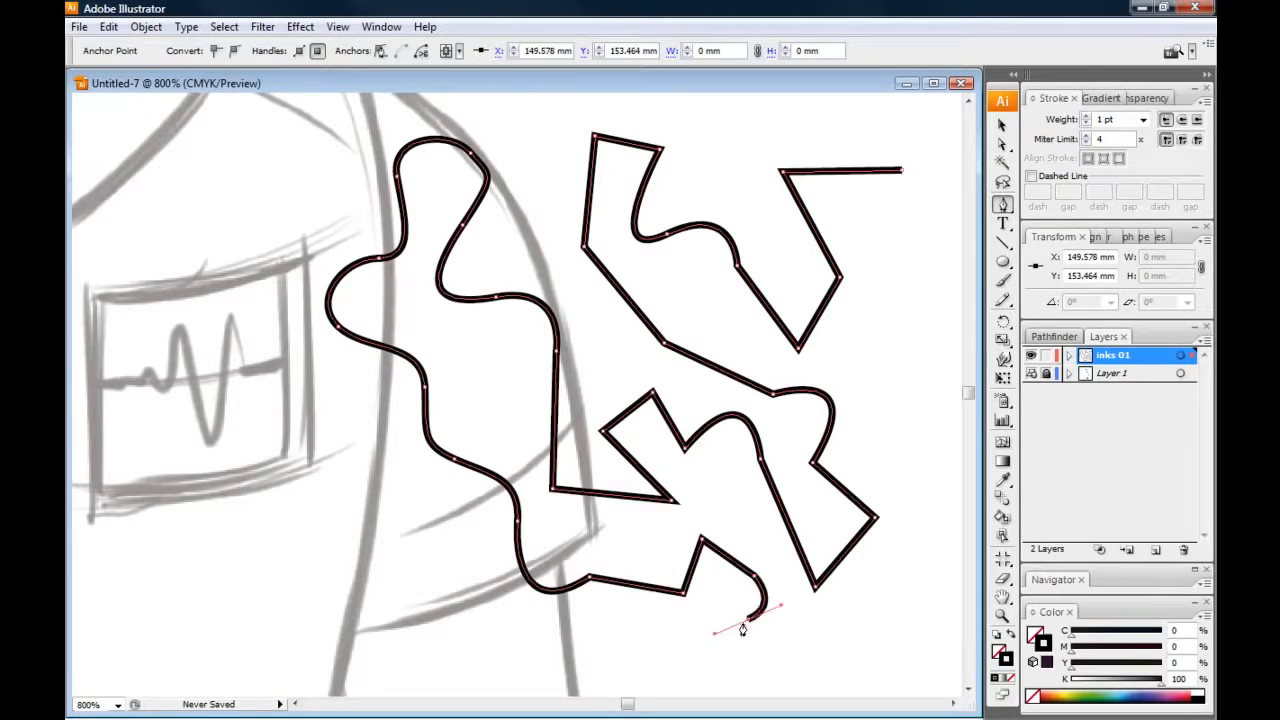
pyautogui.click(746, 619)
pyautogui.click(853, 633)
# Undo the last straight segment, and delete the entire test path from the "inks 01" layer
pyautogui.press('v')
pyautogui.hotkey('ctrl', 'z')
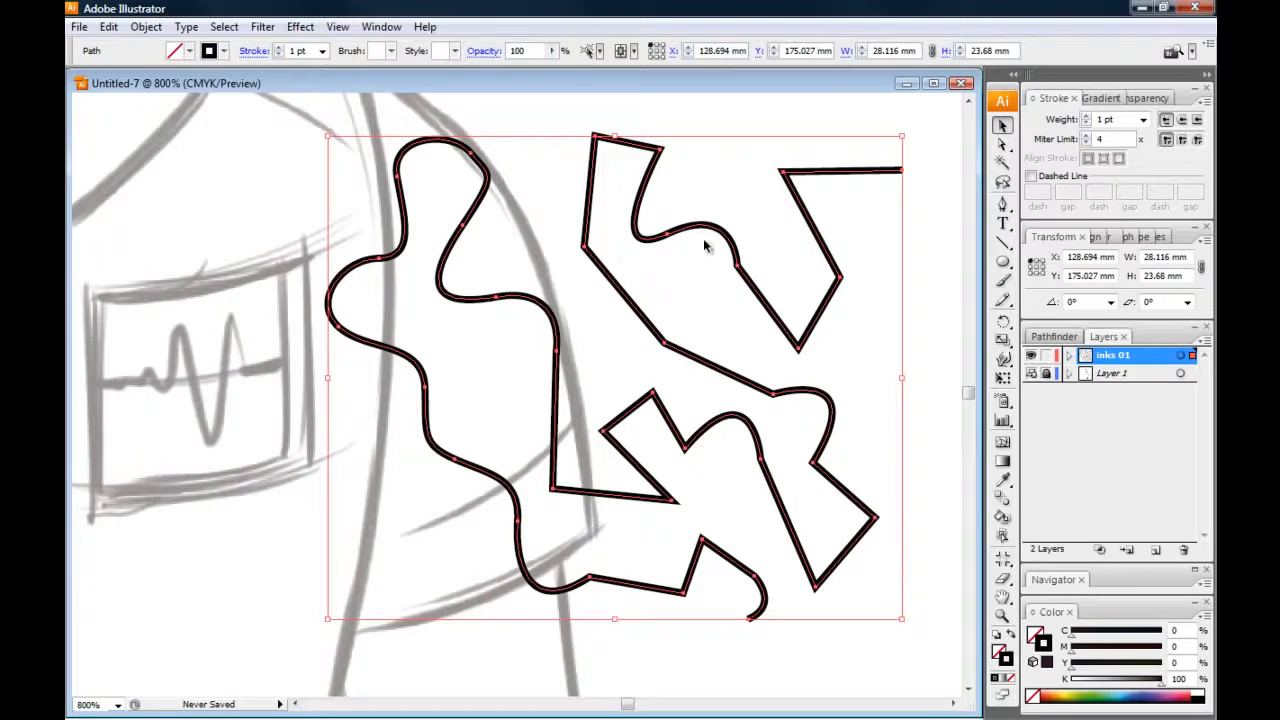
pyautogui.hotkey('ctrl', 'shift', 'a')
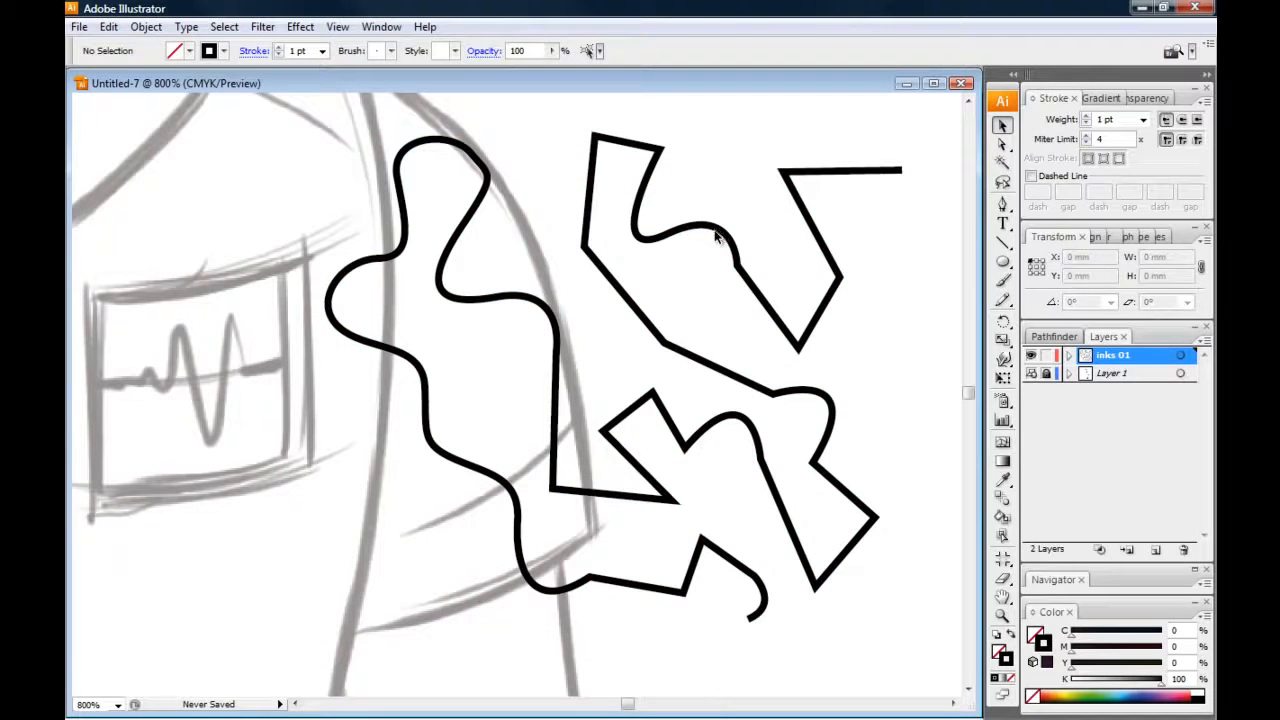
pyautogui.hotkey('ctrl', 'a')
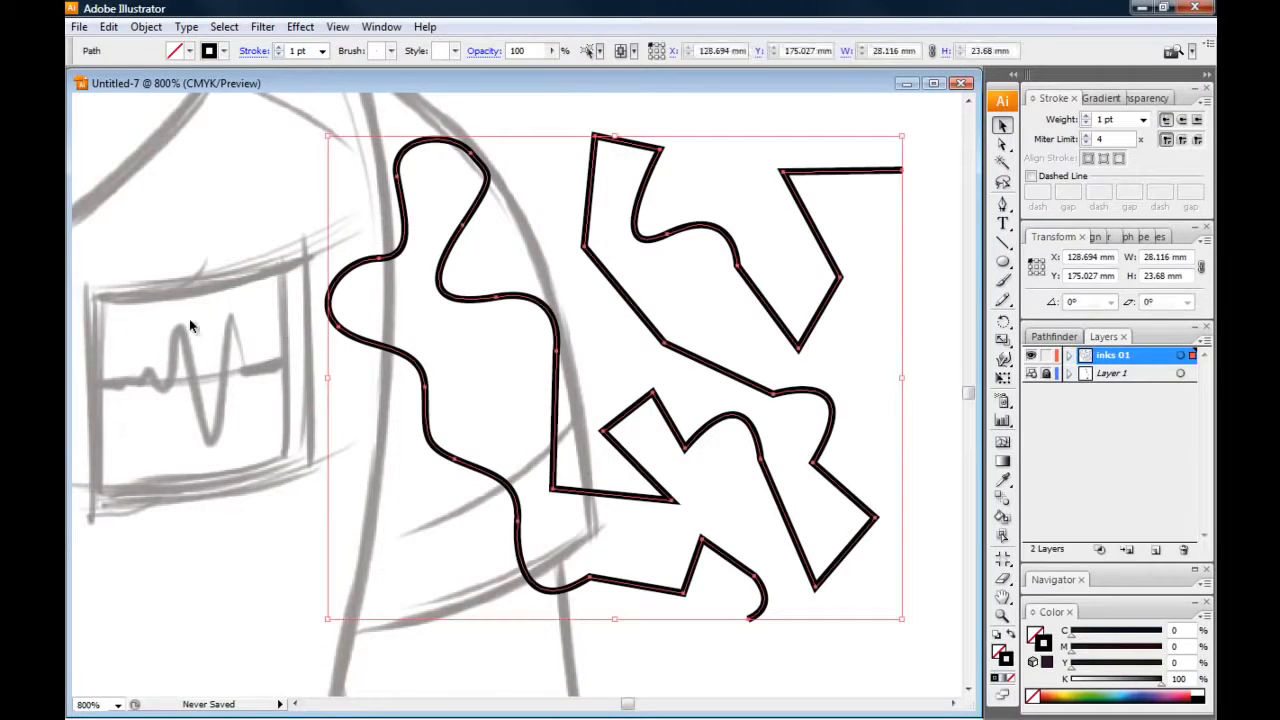
pyautogui.press('Delete')
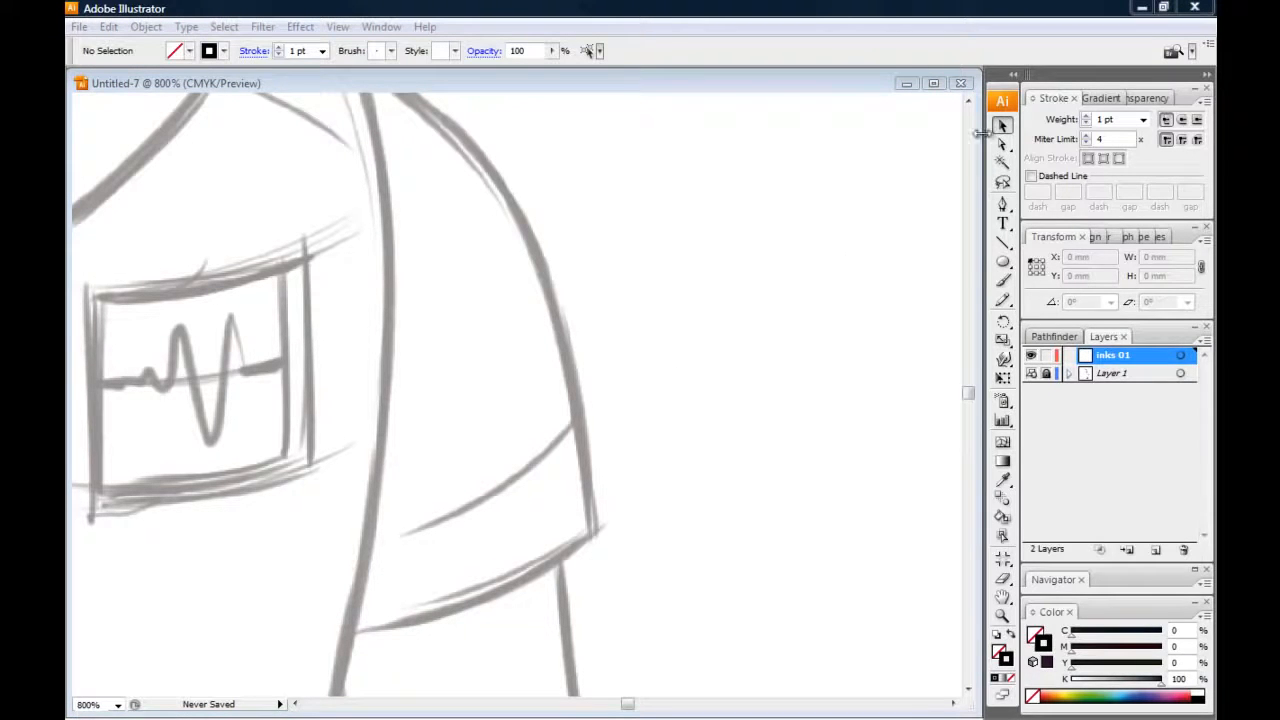
# Trace the sleeve's hem with a curved Pen segment from its outer corner to the torso line, and retract the outgoing handle
pyautogui.click(1003, 207)
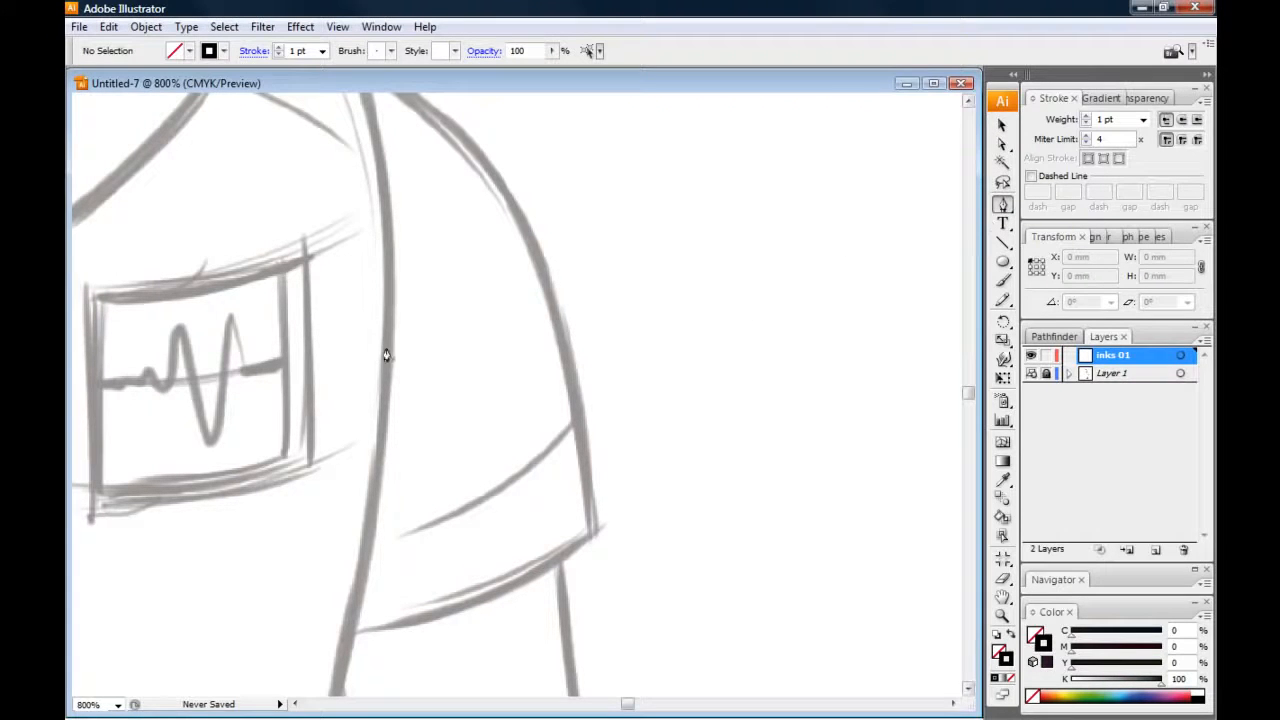
pyautogui.moveTo(300, 410)
pyautogui.mouseDown()
pyautogui.moveTo(394, 463)
pyautogui.moveTo(462, 382)
pyautogui.mouseUp()
pyautogui.moveTo(454, 437); pyautogui.dragTo(529, 311)
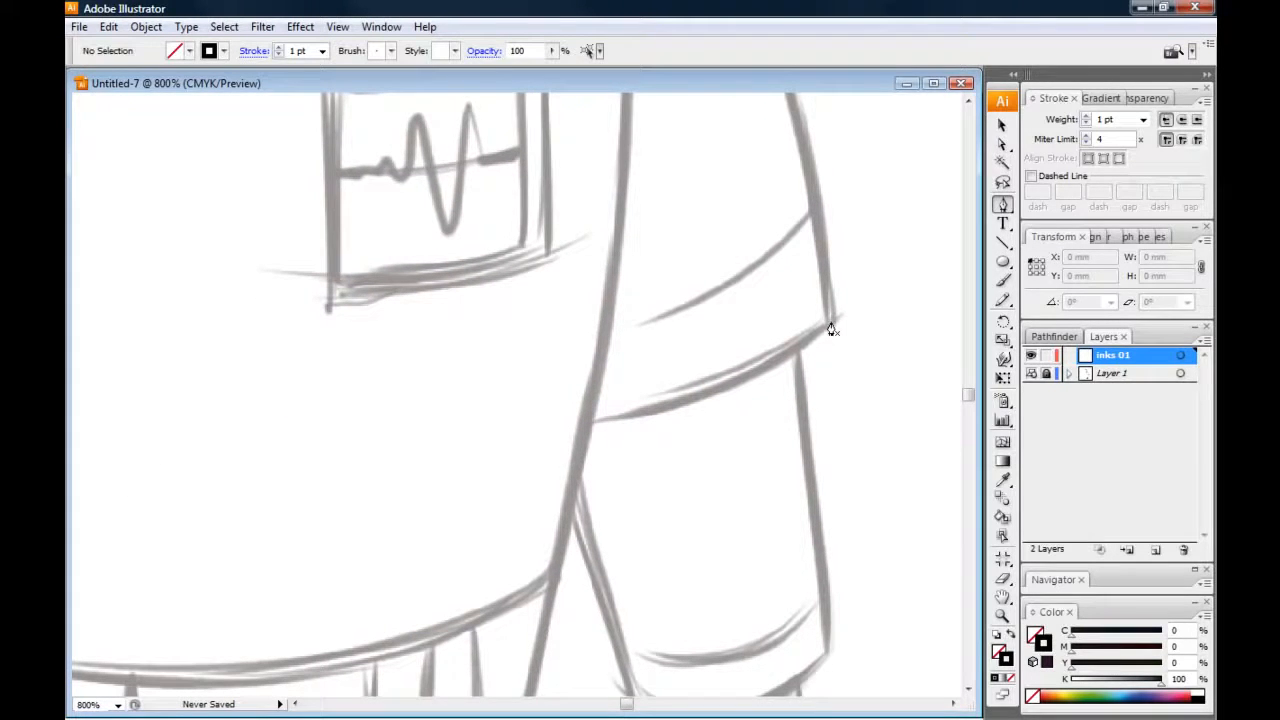
pyautogui.moveTo(677, 280); pyautogui.dragTo(696, 437)
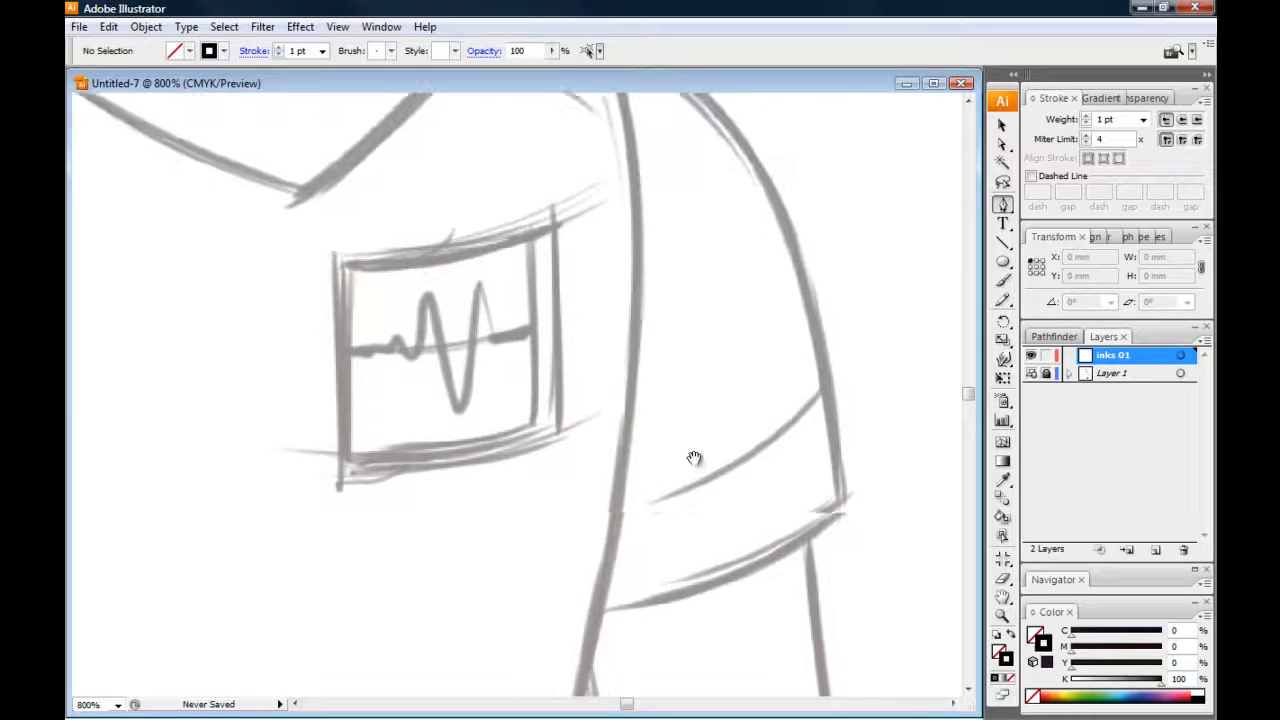
pyautogui.moveTo(434, 476); pyautogui.dragTo(449, 357)
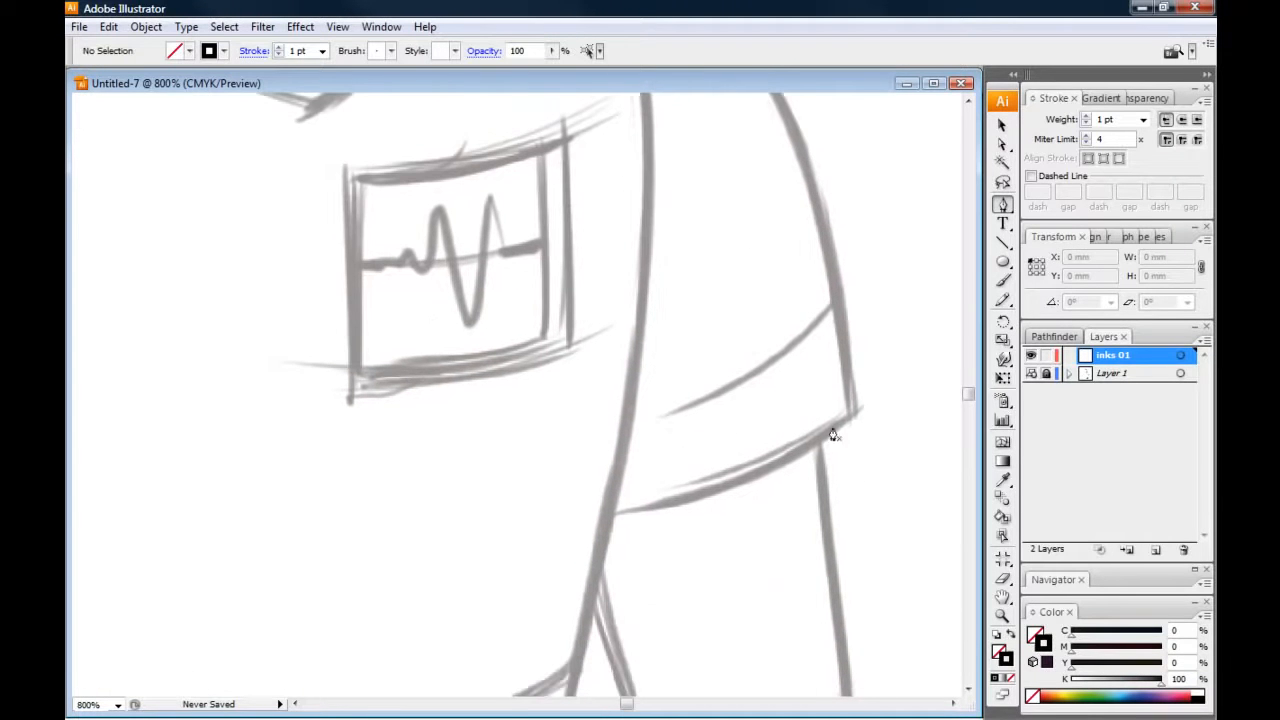
pyautogui.click(850, 416)
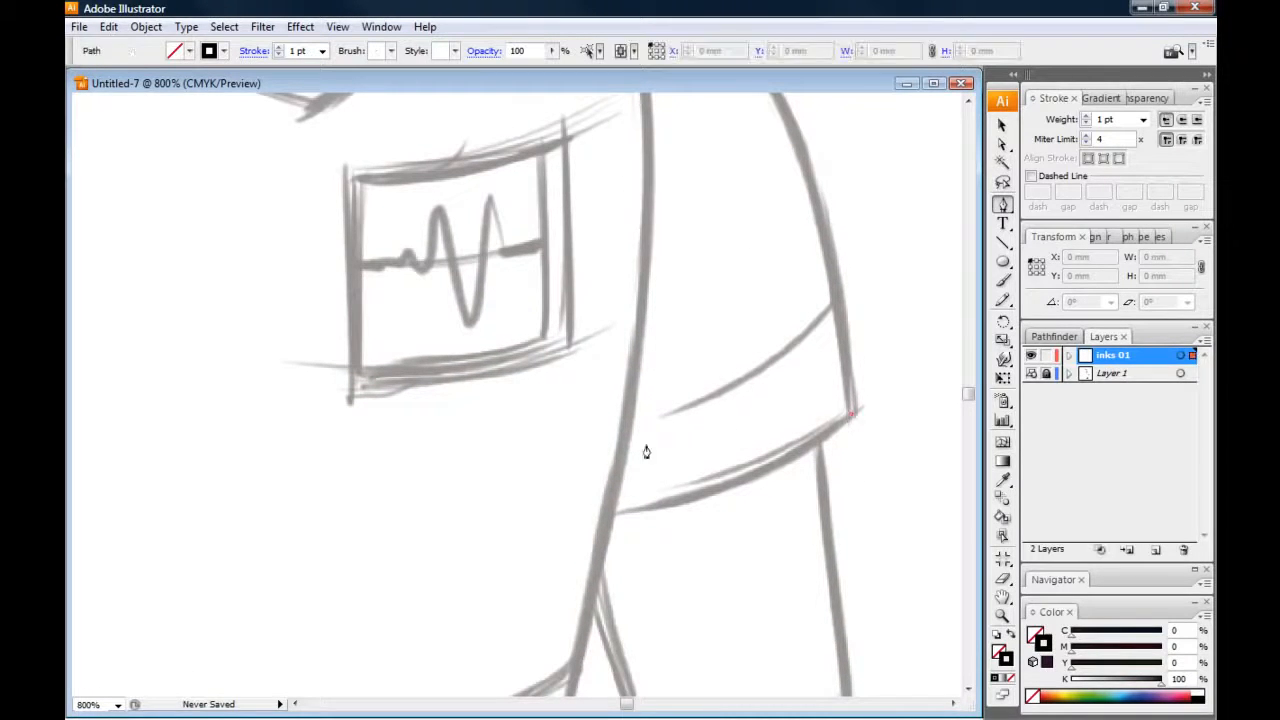
pyautogui.moveTo(608, 517); pyautogui.dragTo(448, 531)
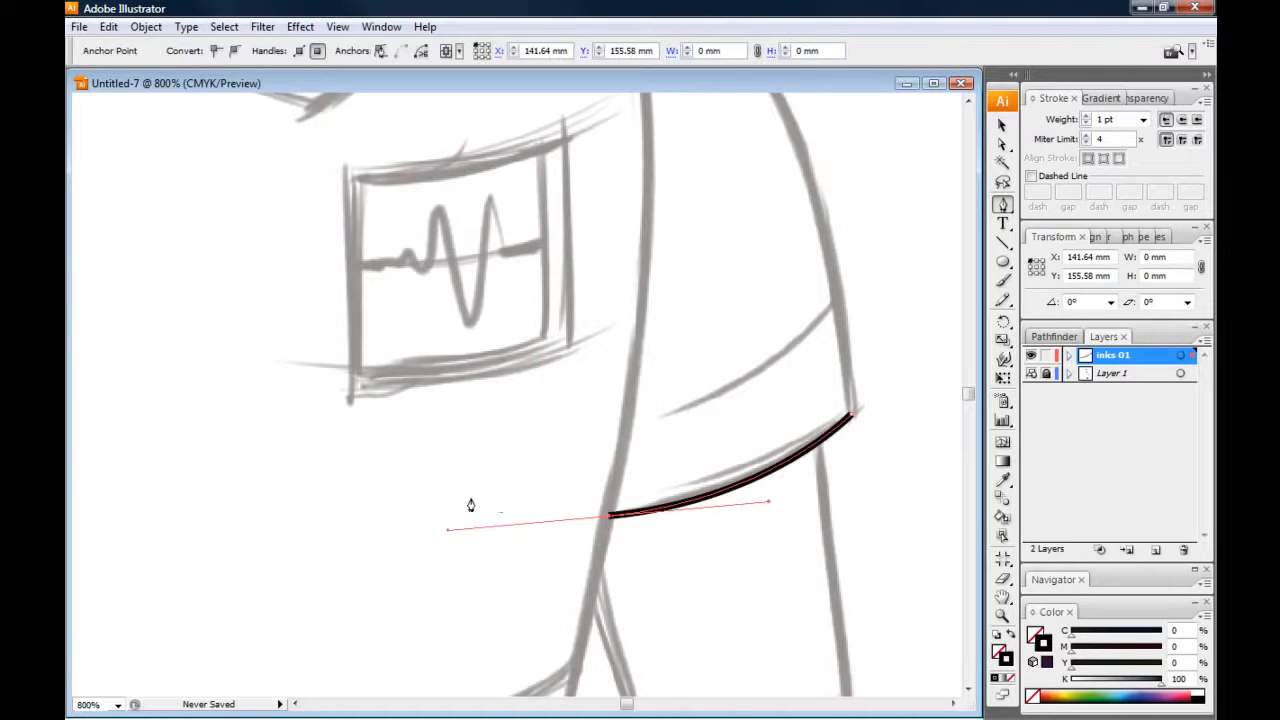
pyautogui.click(609, 517)
# Extend the hem path with a curved segment partway up the sleeve's inner edge along the torso line, and deselect it
pyautogui.scroll(3, 410, 390)
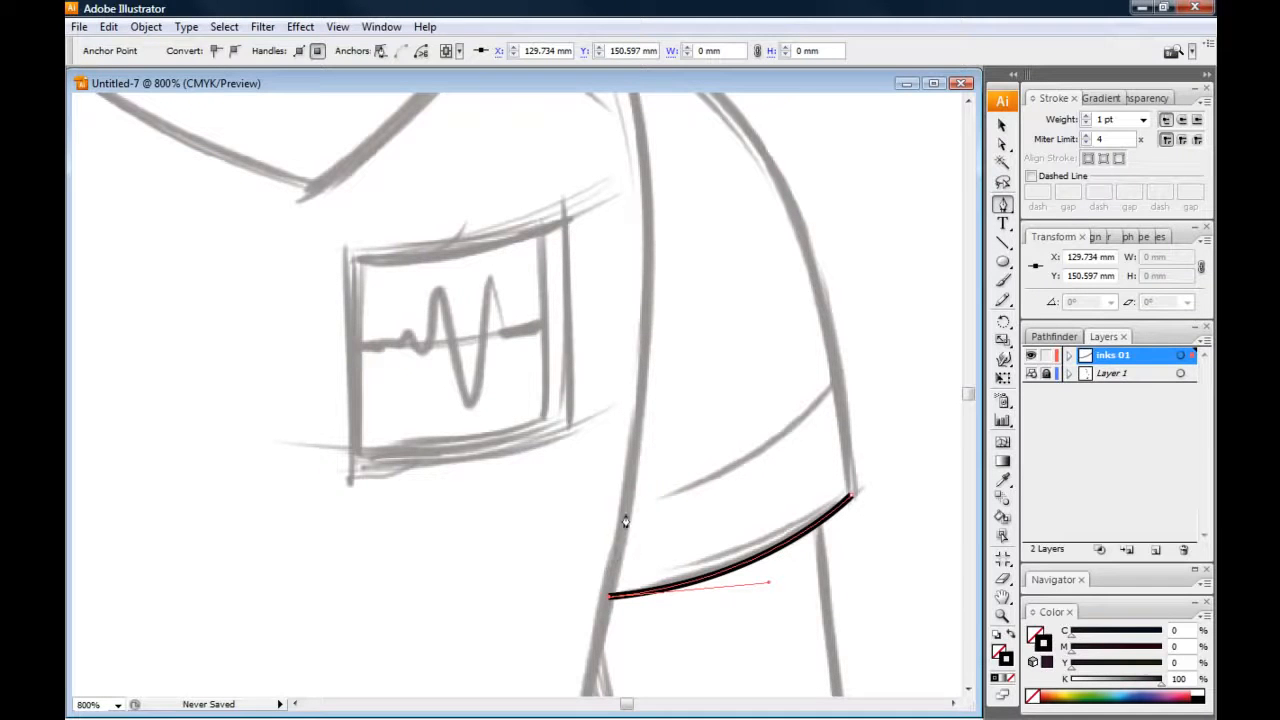
pyautogui.moveTo(660, 318); pyautogui.dragTo(665, 188)
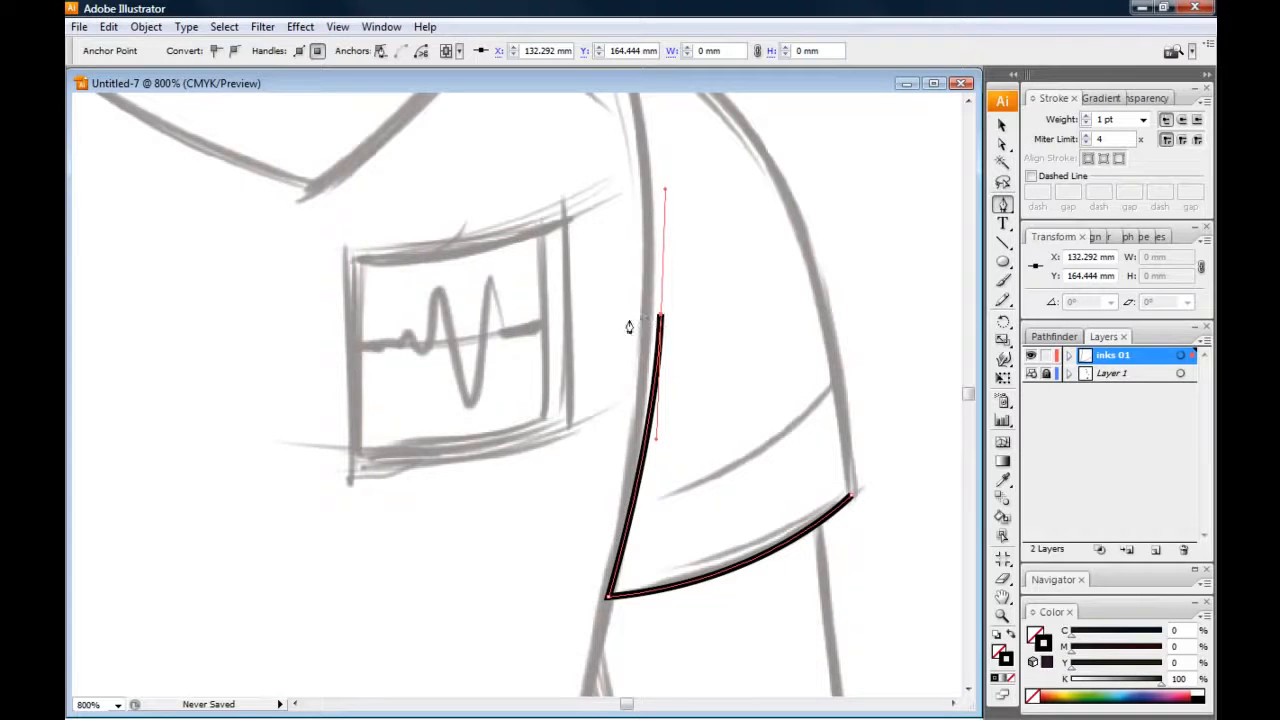
pyautogui.click(1003, 126)
pyautogui.click(944, 132)
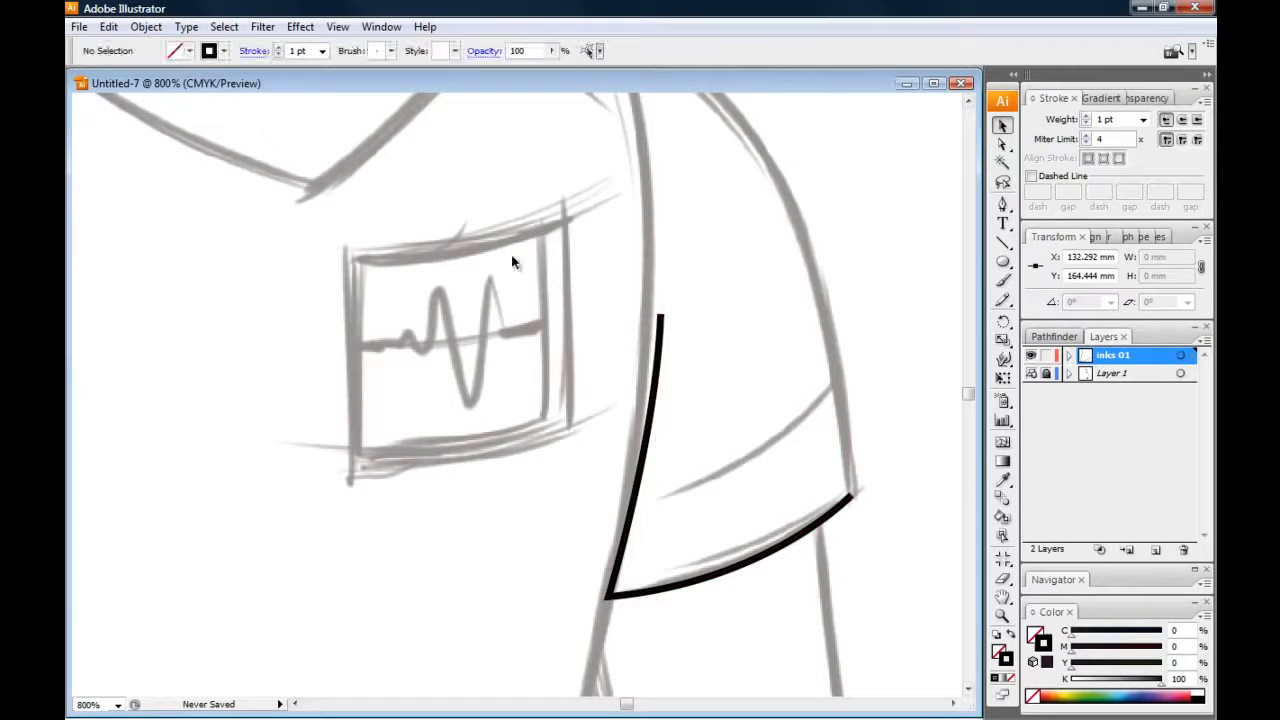
# Move the path's top anchor onto the sketched torso line and nudge the sleeve's inner hem corner anchor slightly, using Direct Selection
pyautogui.click(1002, 145)
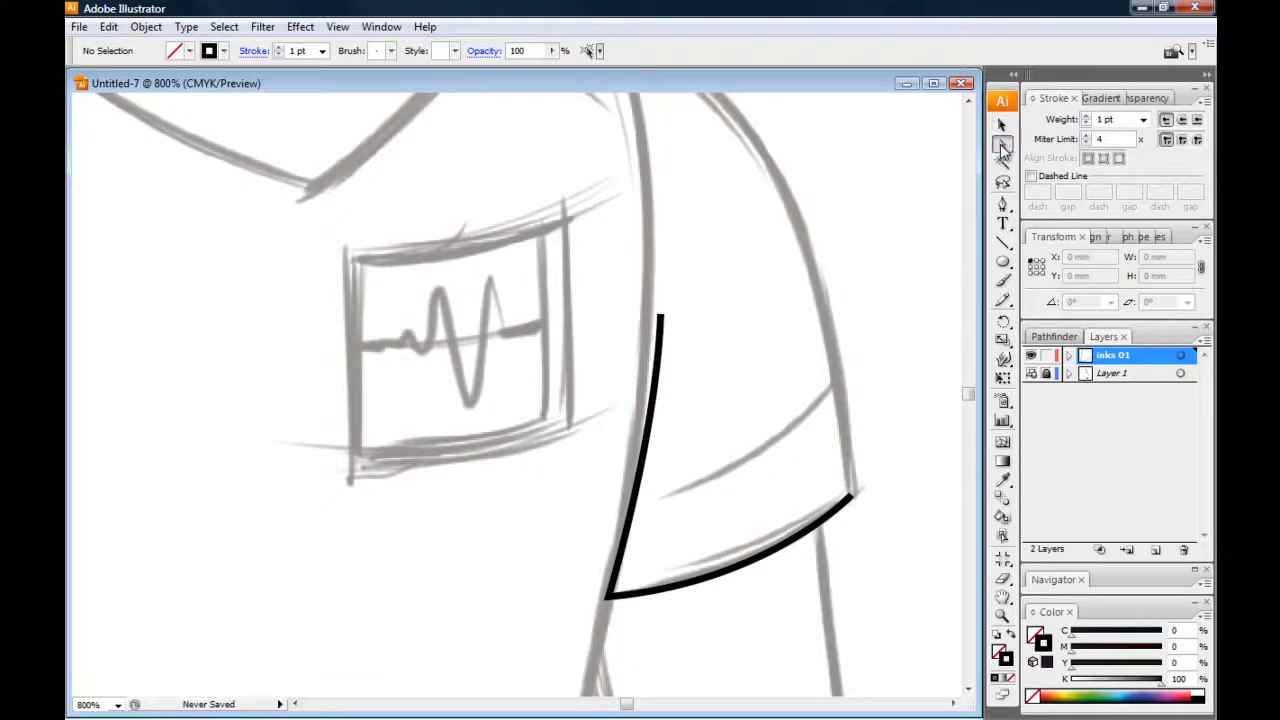
pyautogui.click(661, 315)
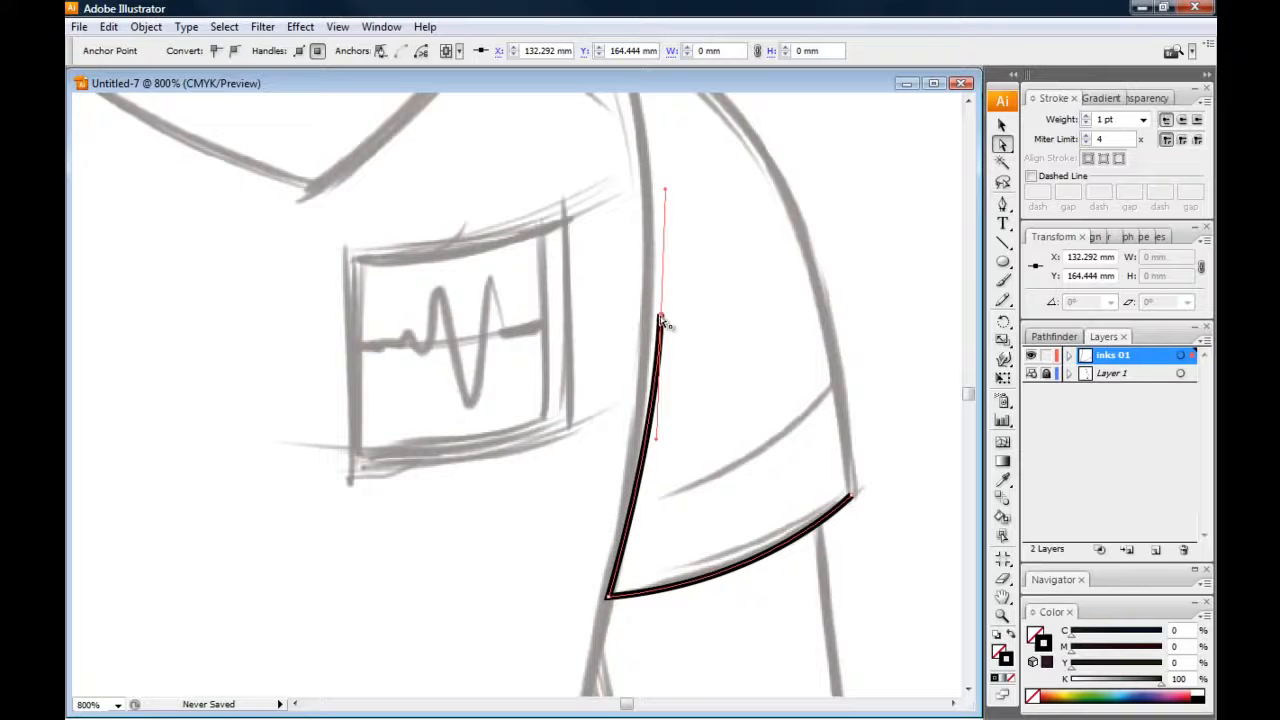
pyautogui.moveTo(659, 319); pyautogui.dragTo(650, 318)
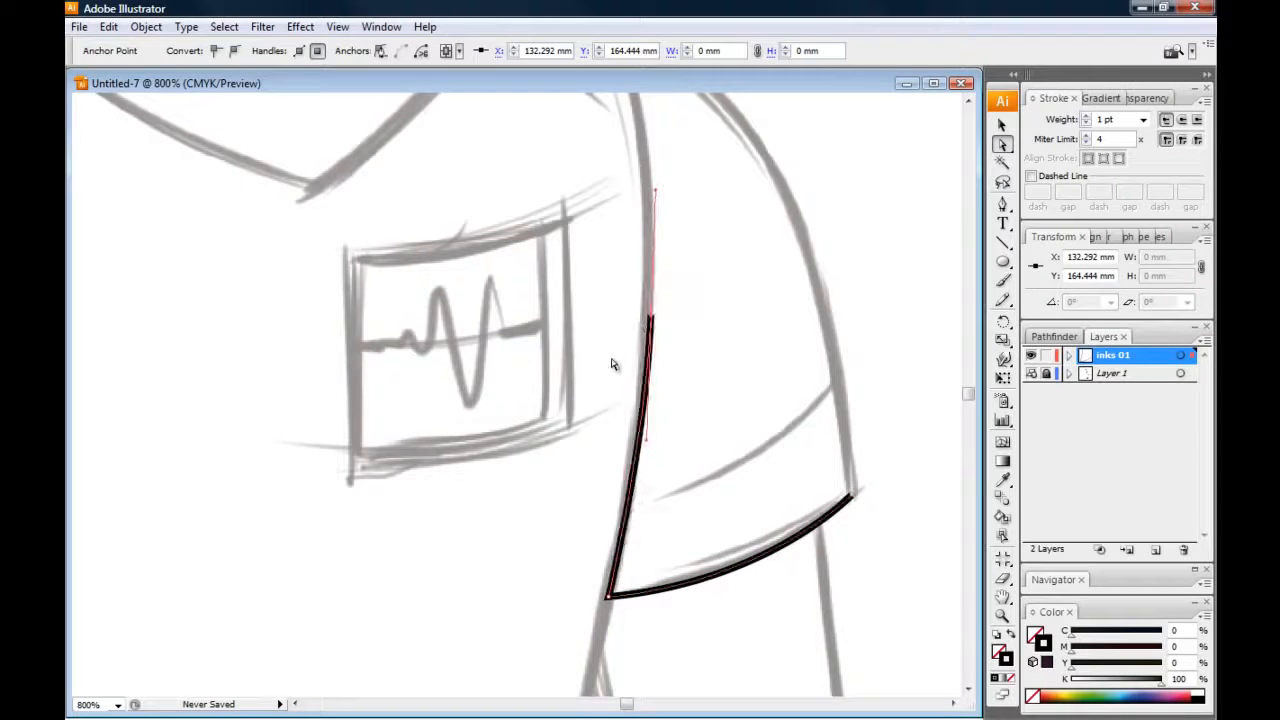
pyautogui.click(608, 598)
pyautogui.moveTo(608, 598); pyautogui.dragTo(610, 595)
pyautogui.click(851, 500)
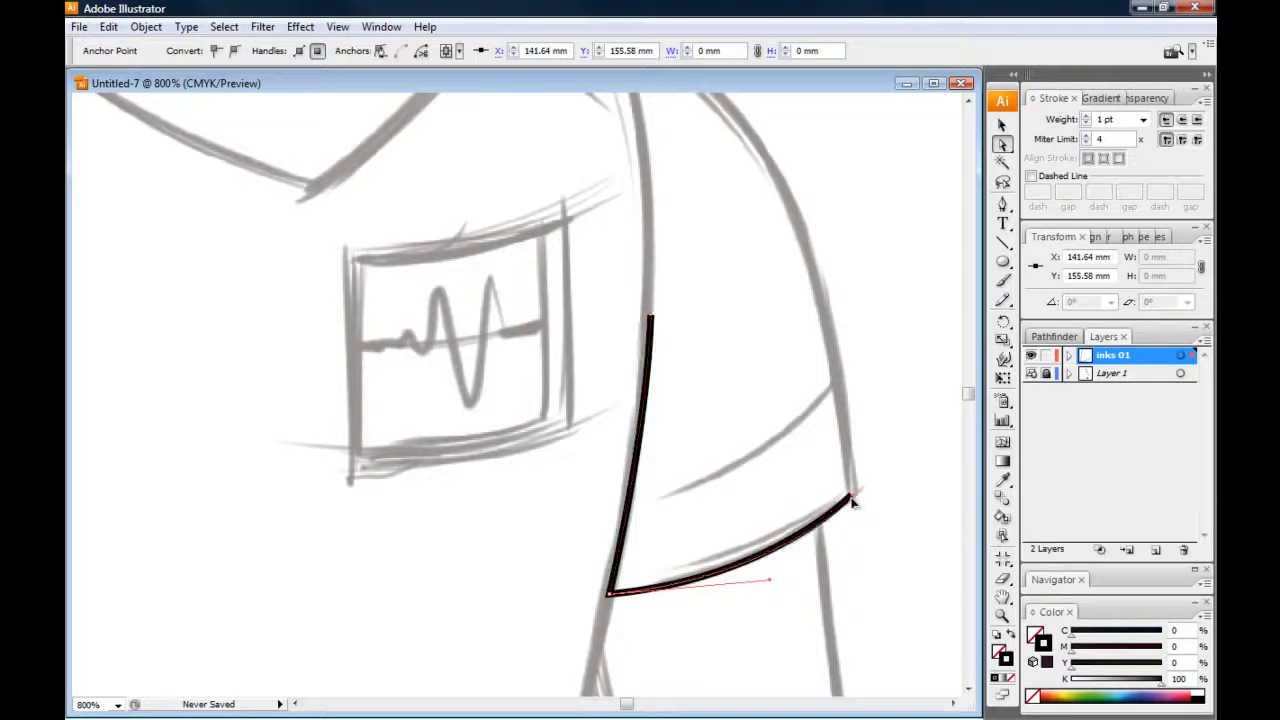
pyautogui.click(651, 317)
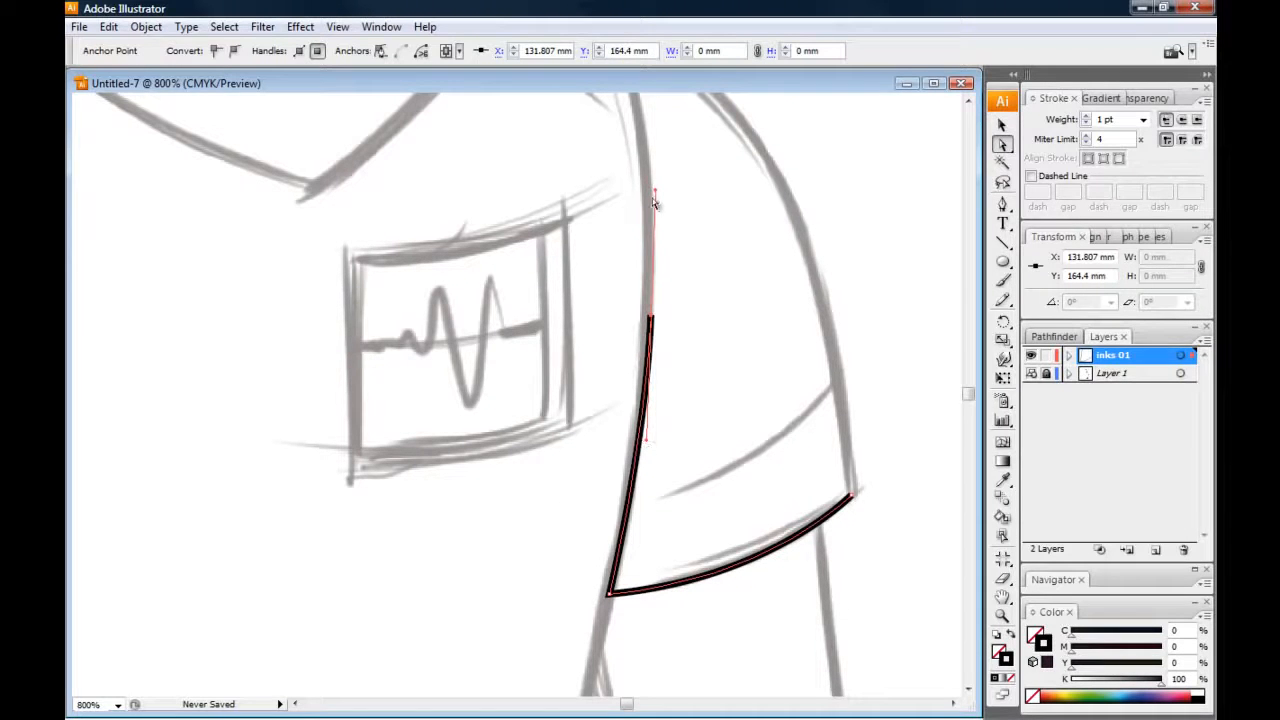
# Lengthen the top anchor's direction handle along the torso line, and adjust the inner hem corner's handle slightly
pyautogui.moveTo(655, 195); pyautogui.dragTo(654, 158)
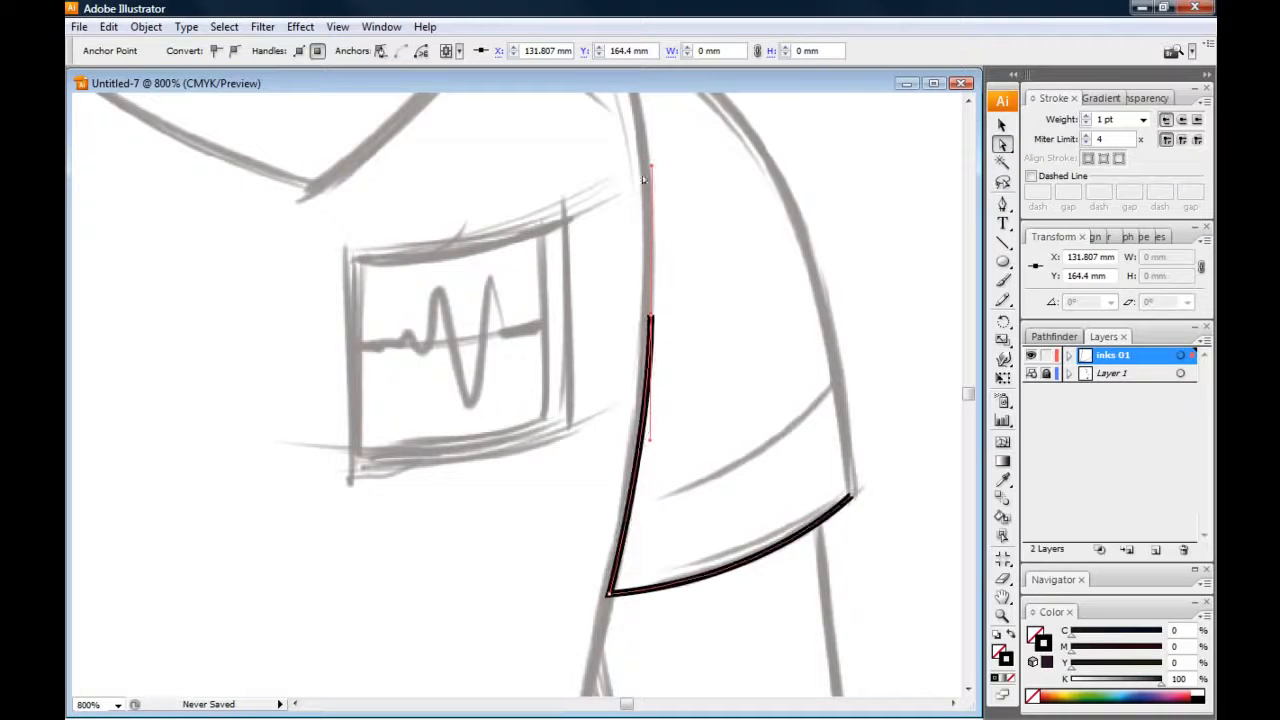
pyautogui.click(609, 593)
pyautogui.moveTo(770, 581)
pyautogui.mouseDown()
pyautogui.moveTo(781, 598)
pyautogui.moveTo(734, 507)
pyautogui.moveTo(767, 585)
pyautogui.mouseUp()
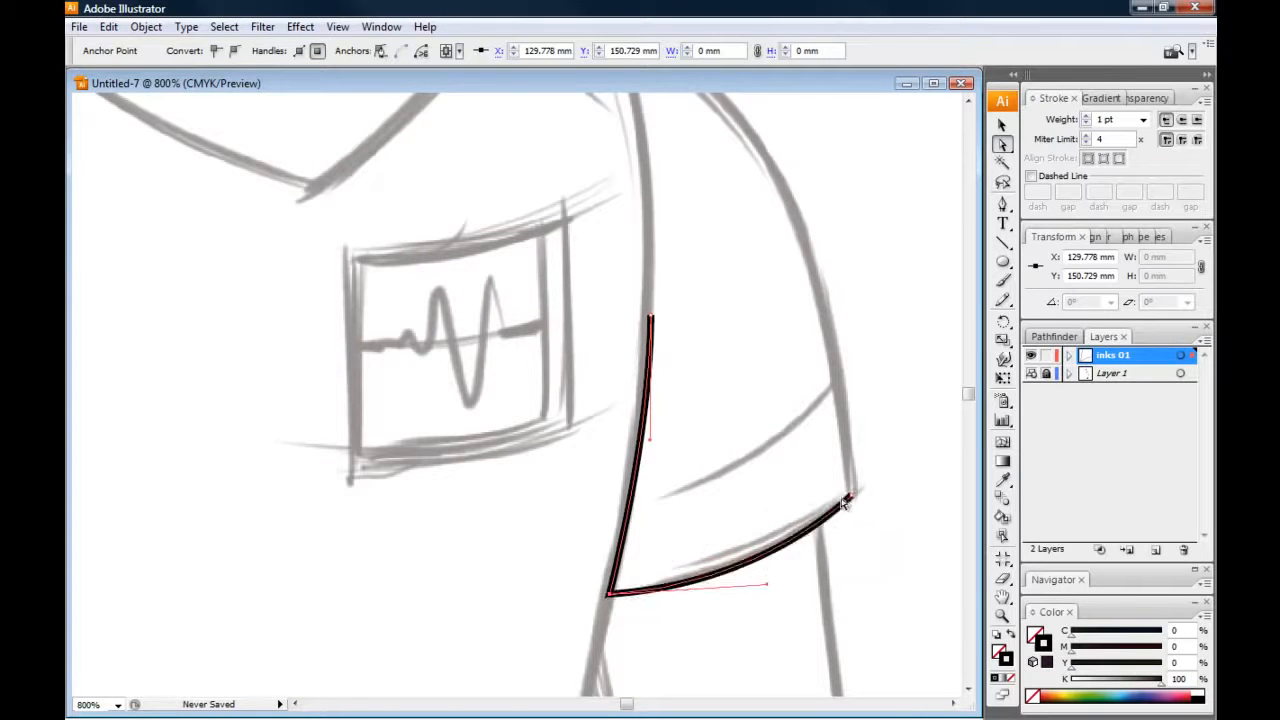
# Try moving the outer hem anchor up to the cuff line, undo the move, and flatten the hem curve with the corner's handle
pyautogui.click(851, 497)
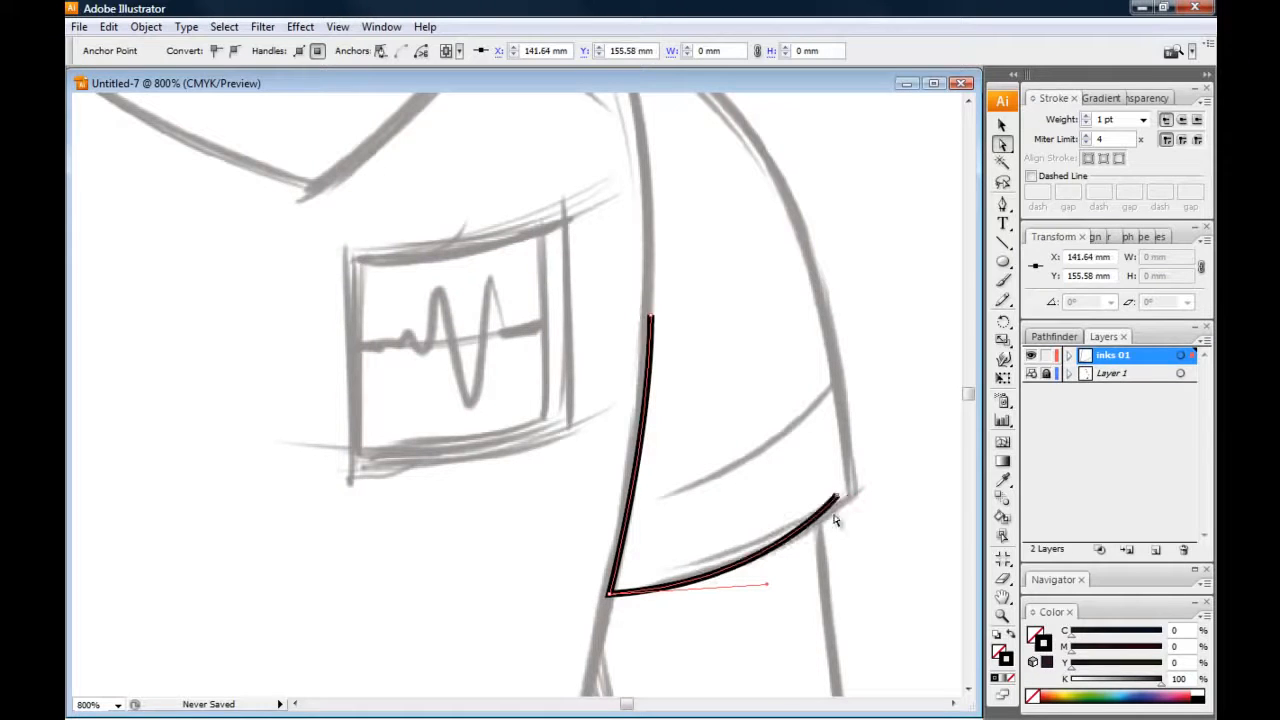
pyautogui.moveTo(851, 498); pyautogui.dragTo(834, 393)
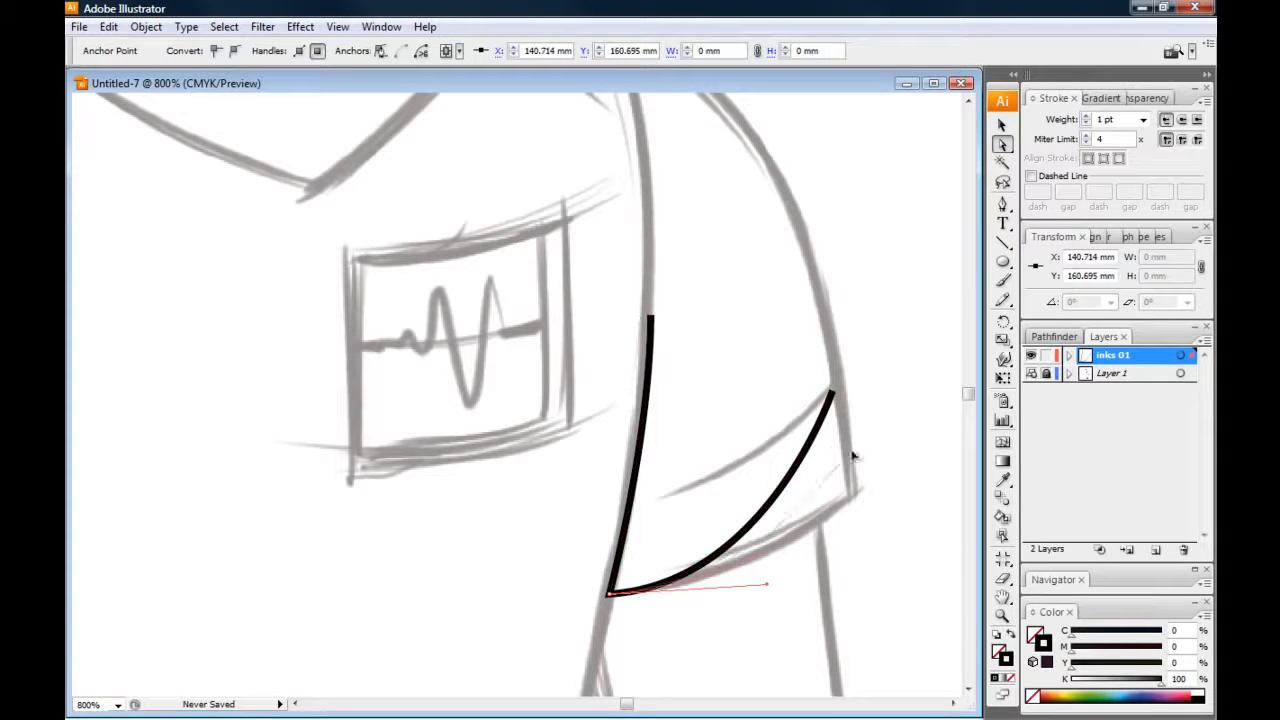
pyautogui.hotkey('ctrl', 'z')
pyautogui.moveTo(768, 587); pyautogui.dragTo(752, 574)
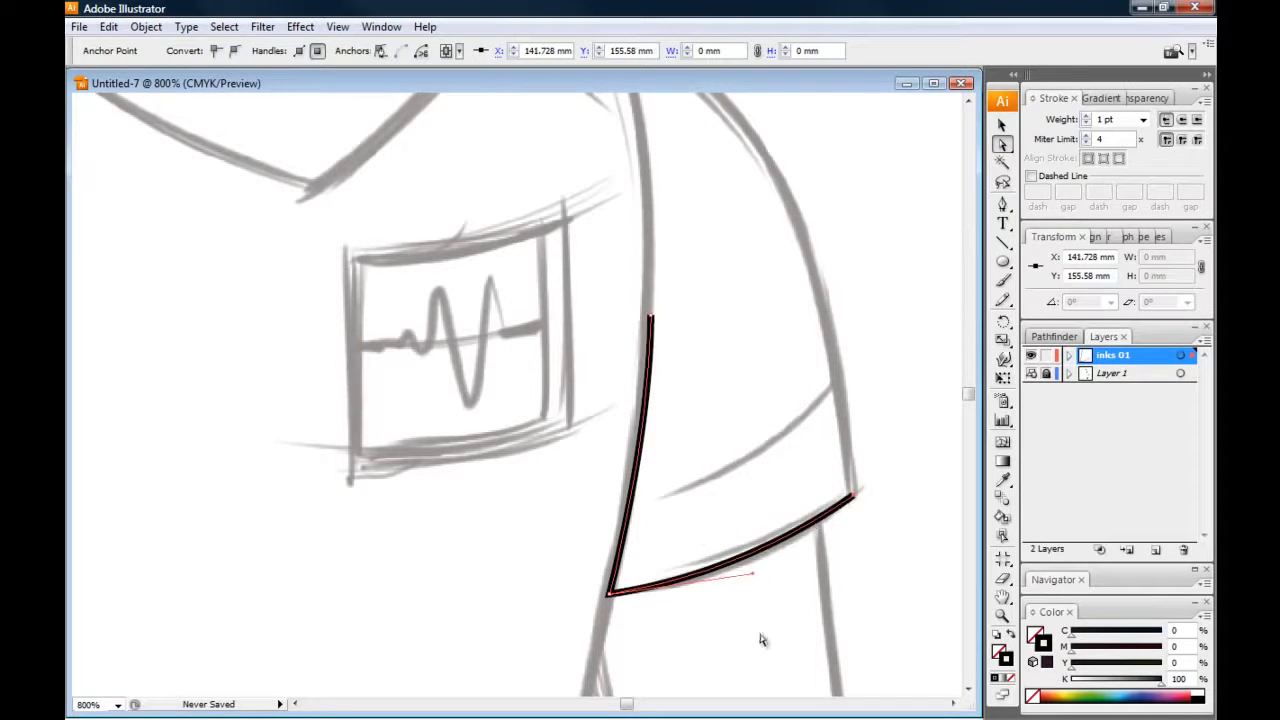
# Select the whole sleeve path with the Selection tool and move it straight up above the sketched hem
pyautogui.click(1005, 128)
pyautogui.click(1003, 127)
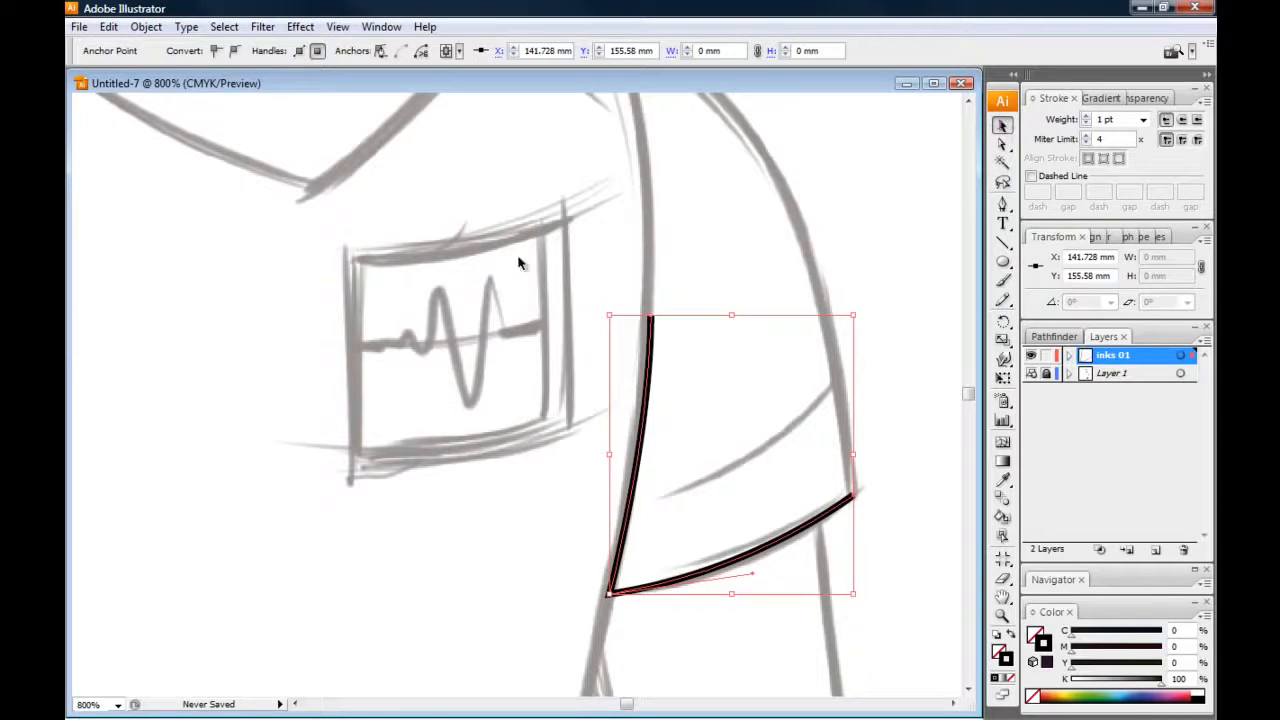
pyautogui.click(515, 320)
pyautogui.moveTo(494, 249); pyautogui.dragTo(889, 648)
pyautogui.click(434, 539)
pyautogui.click(650, 322)
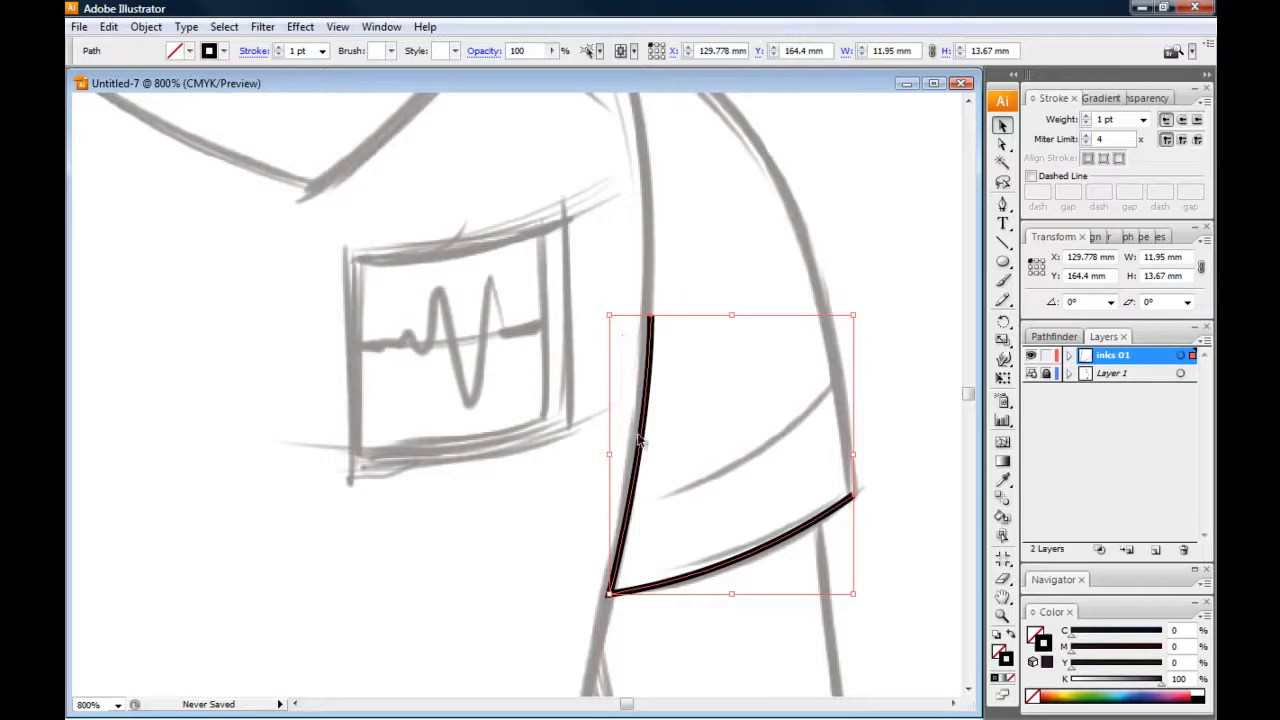
pyautogui.moveTo(643, 447)
pyautogui.mouseDown()
pyautogui.moveTo(423, 347)
pyautogui.moveTo(586, 443)
pyautogui.moveTo(635, 415)
pyautogui.mouseUp()
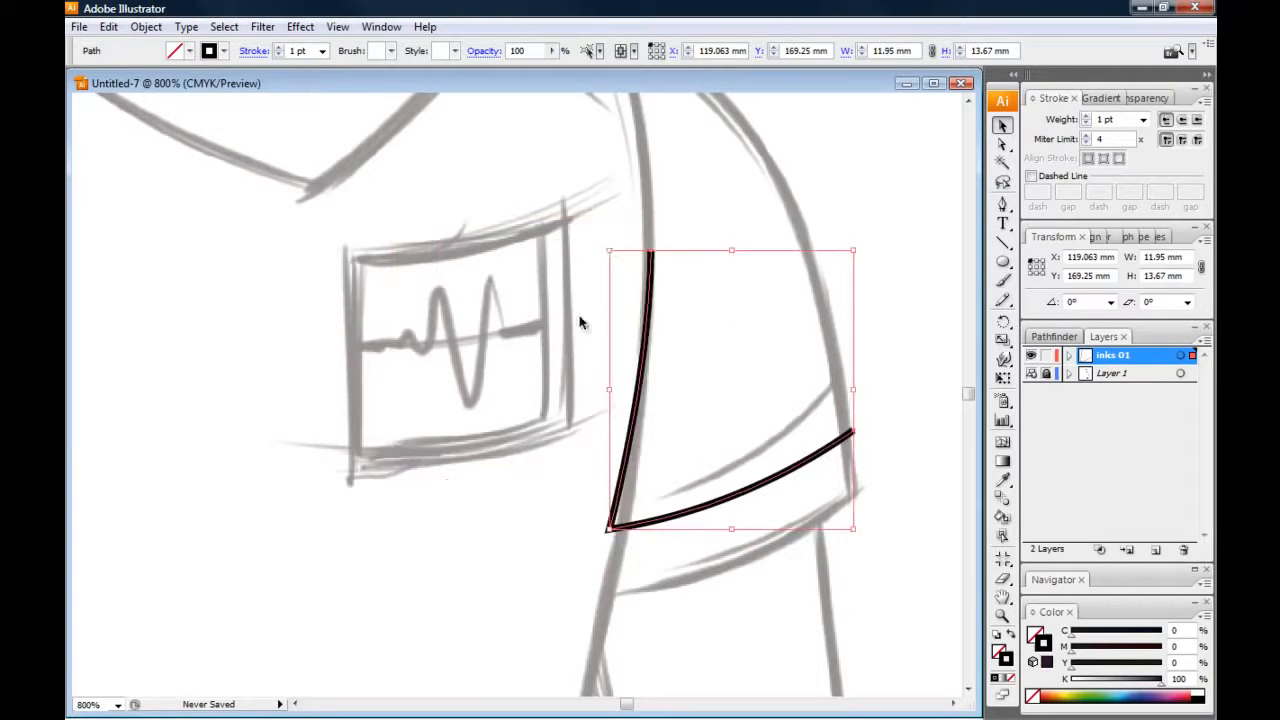
# Resize the sleeve path with its bounding box to about 11.5 × 12.6 mm, and deselect it
pyautogui.moveTo(607, 249); pyautogui.dragTo(618, 314)
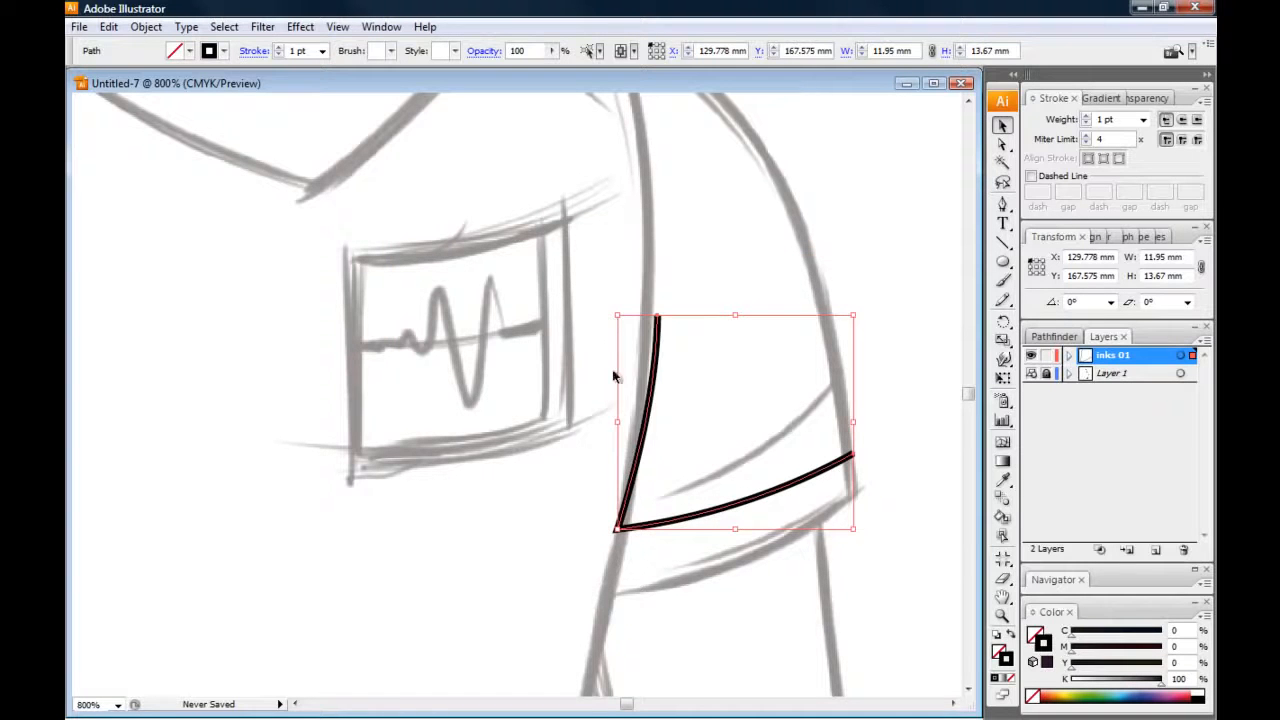
pyautogui.moveTo(617, 423); pyautogui.dragTo(652, 424)
pyautogui.moveTo(652, 316)
pyautogui.mouseDown()
pyautogui.moveTo(652, 333)
pyautogui.moveTo(619, 273)
pyautogui.mouseUp()
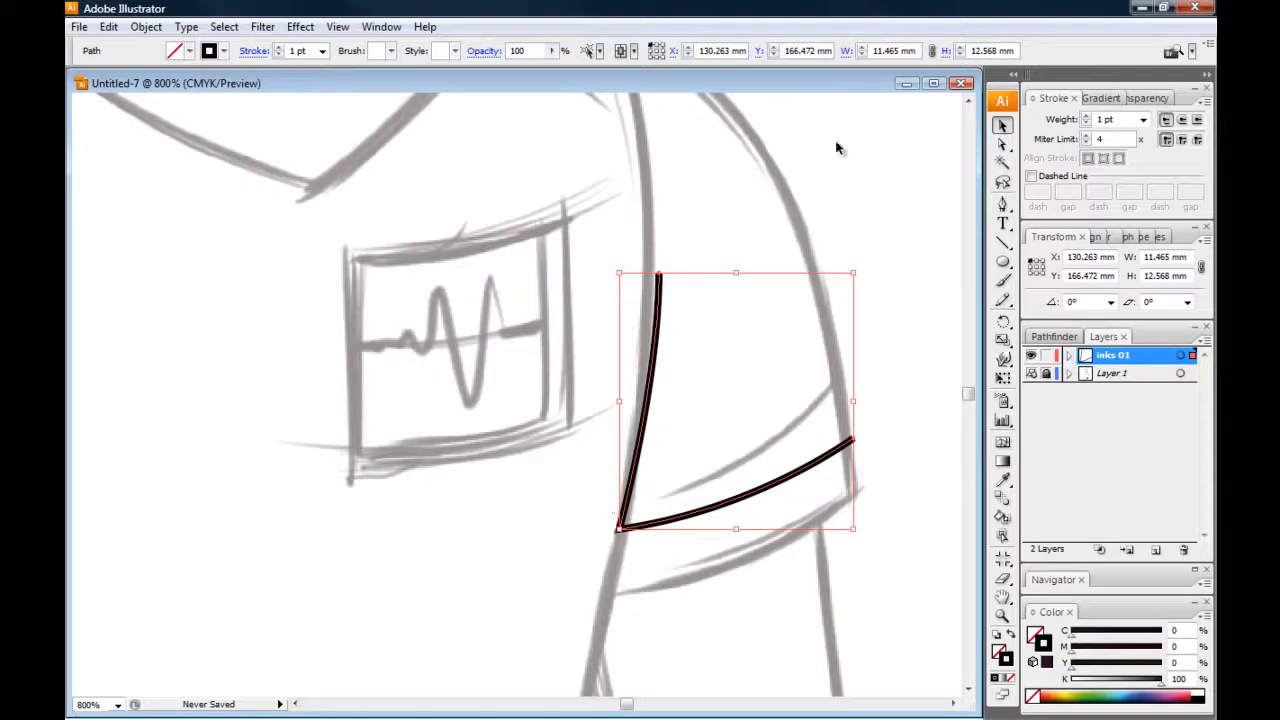
pyautogui.click(895, 128)
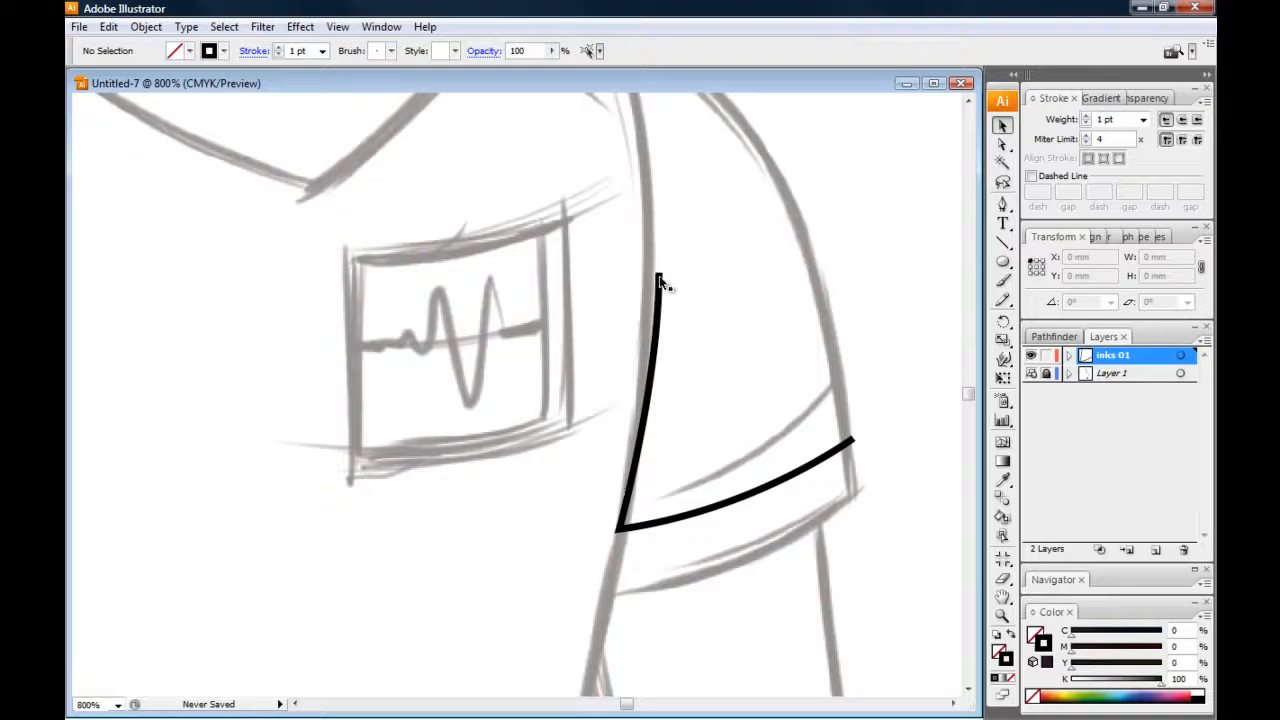
# Reshape the sleeve's inner-edge curve by moving its top anchor off the torso line and swinging the direction handles with Direct Selection
pyautogui.click(1003, 146)
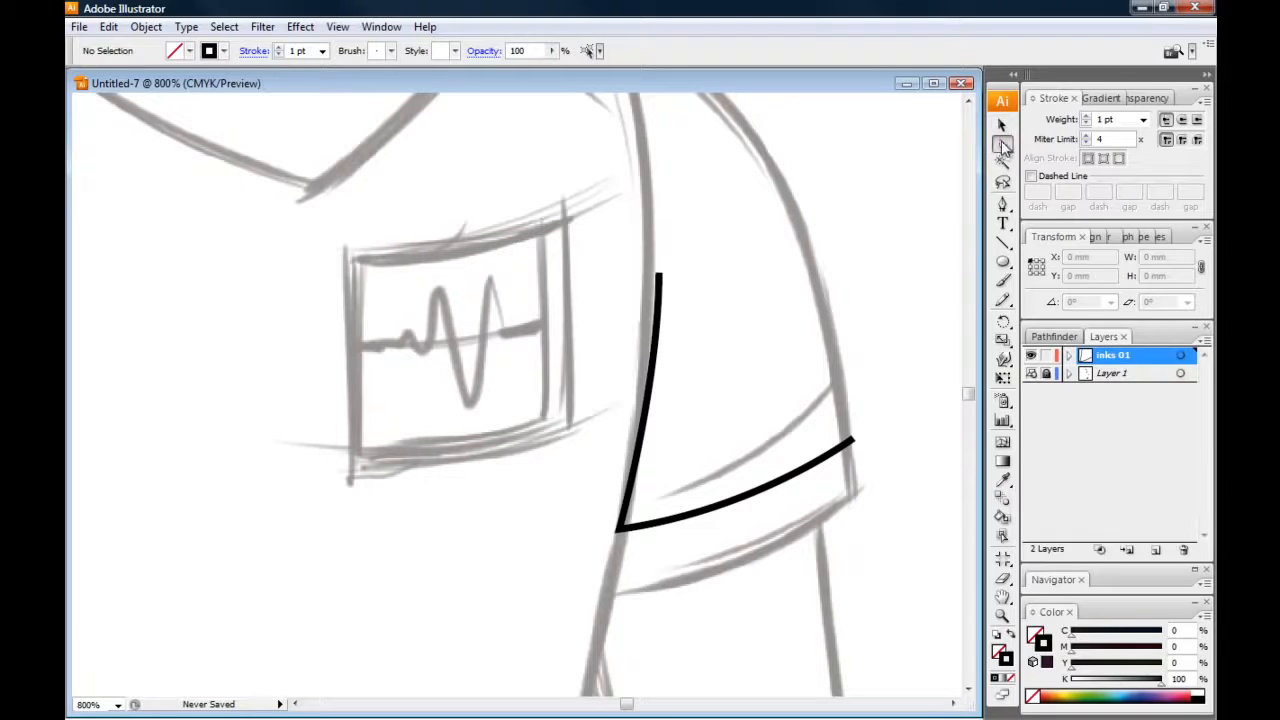
pyautogui.click(659, 274)
pyautogui.moveTo(659, 274); pyautogui.dragTo(719, 319)
pyautogui.moveTo(716, 178); pyautogui.dragTo(684, 203)
pyautogui.moveTo(720, 322); pyautogui.dragTo(683, 270)
pyautogui.moveTo(646, 151); pyautogui.dragTo(756, 171)
# Move the path's inner and outer hem anchors back onto the sketched hem, and place the top anchor on the torso line
pyautogui.moveTo(620, 530); pyautogui.dragTo(609, 595)
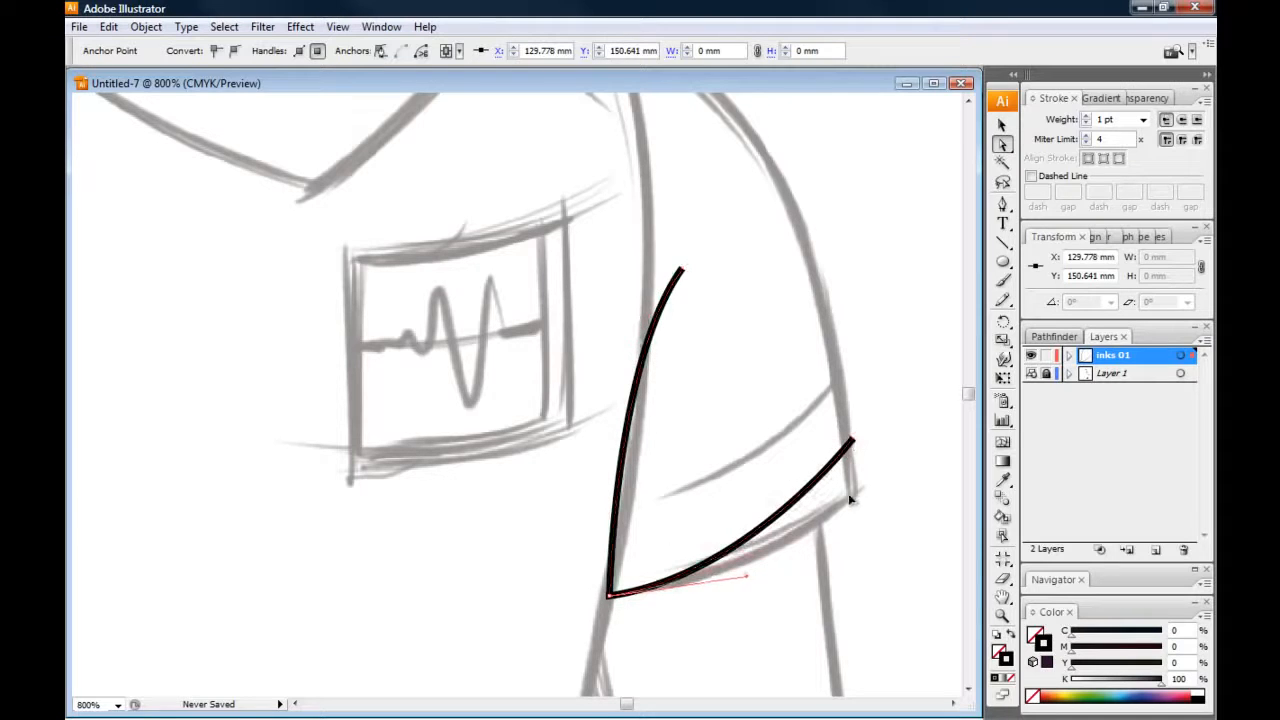
pyautogui.moveTo(852, 440); pyautogui.dragTo(853, 494)
pyautogui.moveTo(682, 270); pyautogui.dragTo(650, 231)
# Extend the top anchor to the shoulder line, fit its handle so the curve follows the sleeve's inner edge, and deselect the path
pyautogui.moveTo(487, 247); pyautogui.dragTo(531, 434)
pyautogui.moveTo(690, 420); pyautogui.dragTo(661, 220)
pyautogui.scroll(-3, 523, 249)
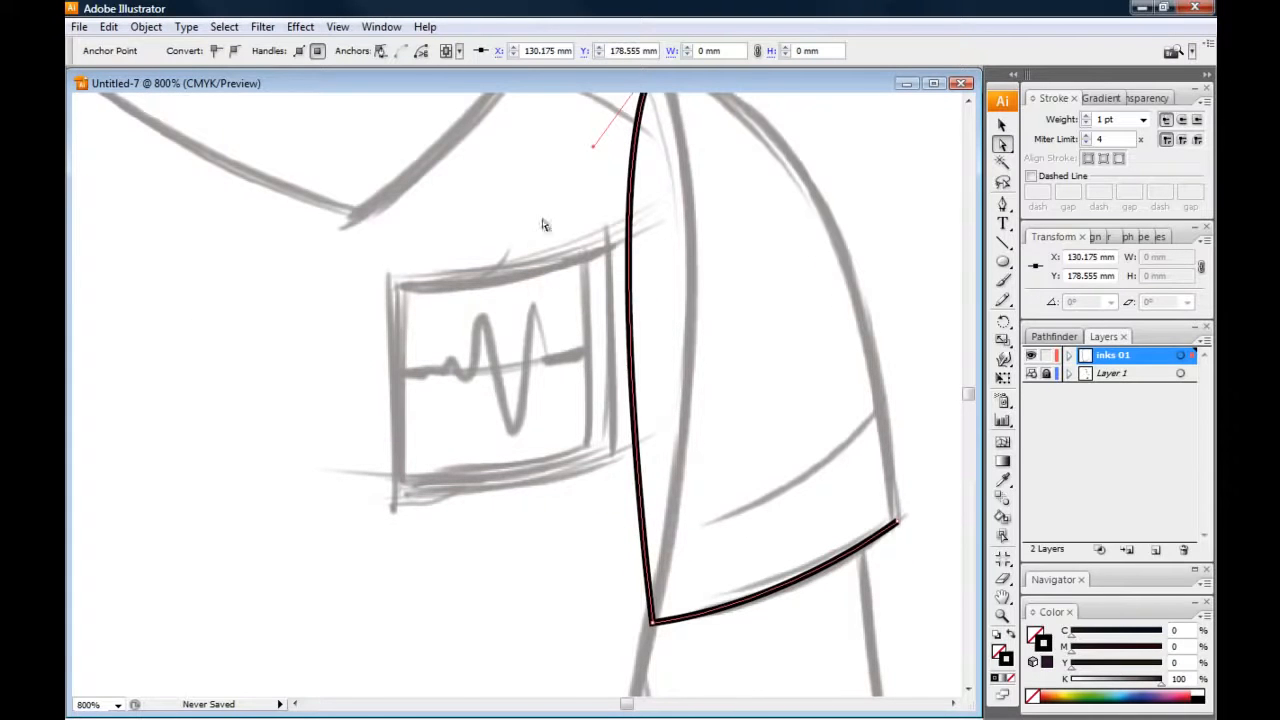
pyautogui.moveTo(594, 150); pyautogui.dragTo(737, 377)
pyautogui.click(552, 390)
pyautogui.scroll(2, 491, 386)
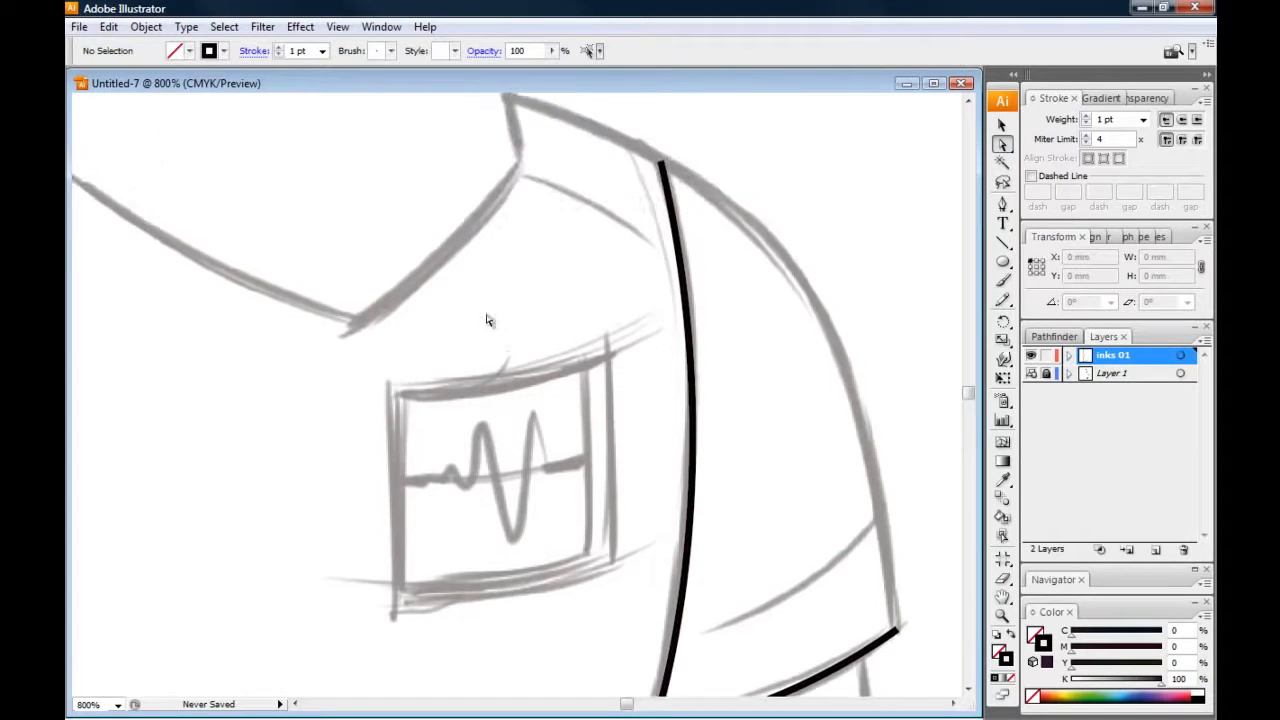
# Check the sleeve path by toggling the visibility of both layers, and delete the path from "inks 01"
pyautogui.hotkey('ctrl', '-')
pyautogui.scroll(-2, 446, 430)
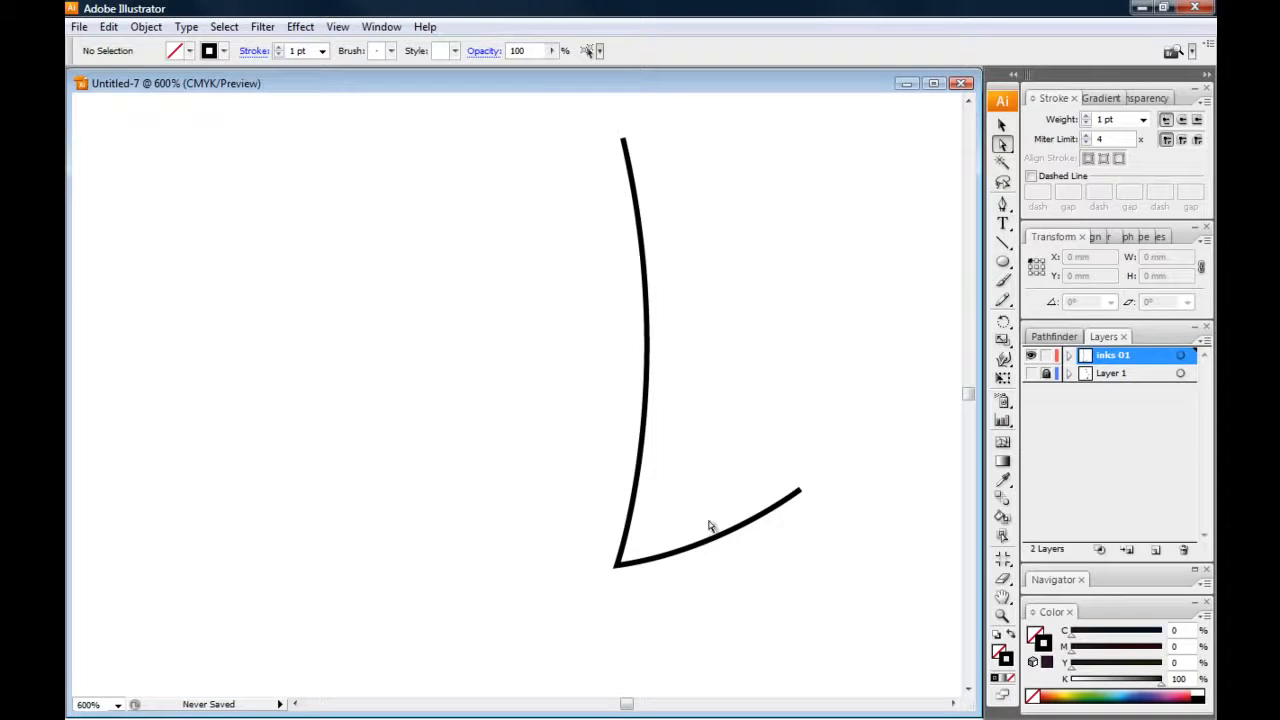
pyautogui.click(1031, 373)
pyautogui.click(1031, 355)
pyautogui.click(1003, 126)
pyautogui.click(1031, 355)
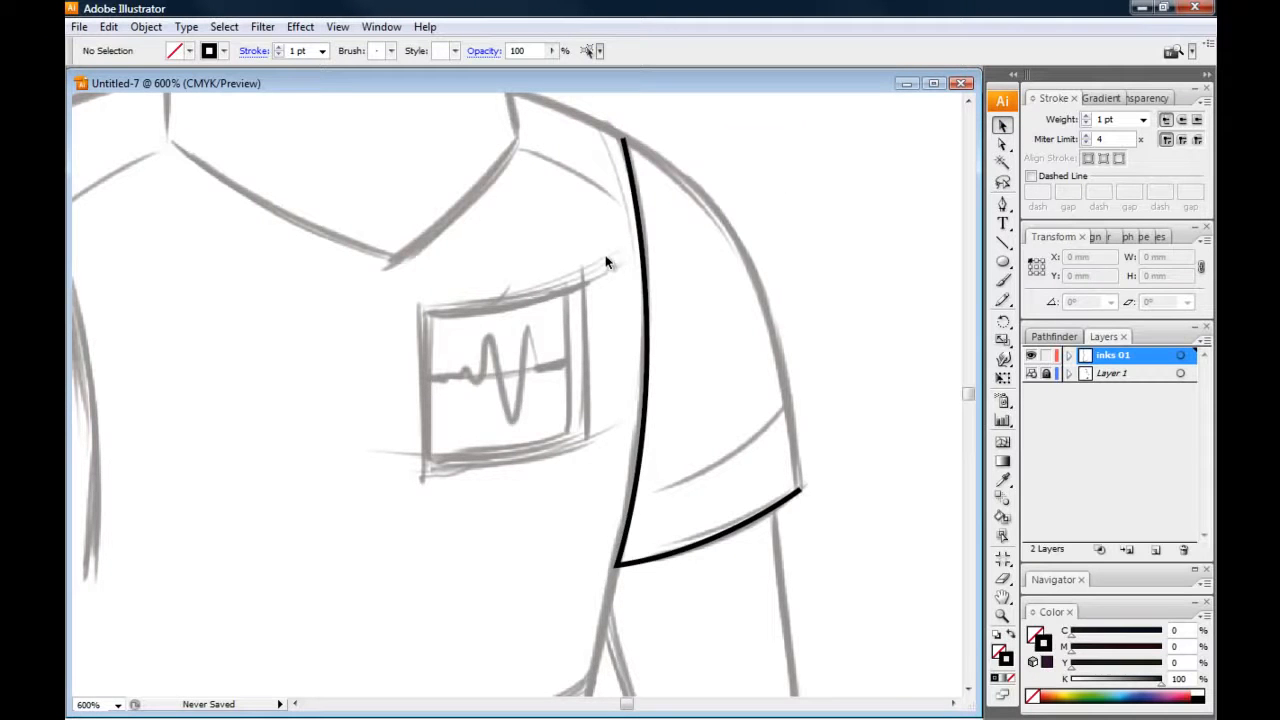
pyautogui.click(648, 301)
pyautogui.press('Delete')
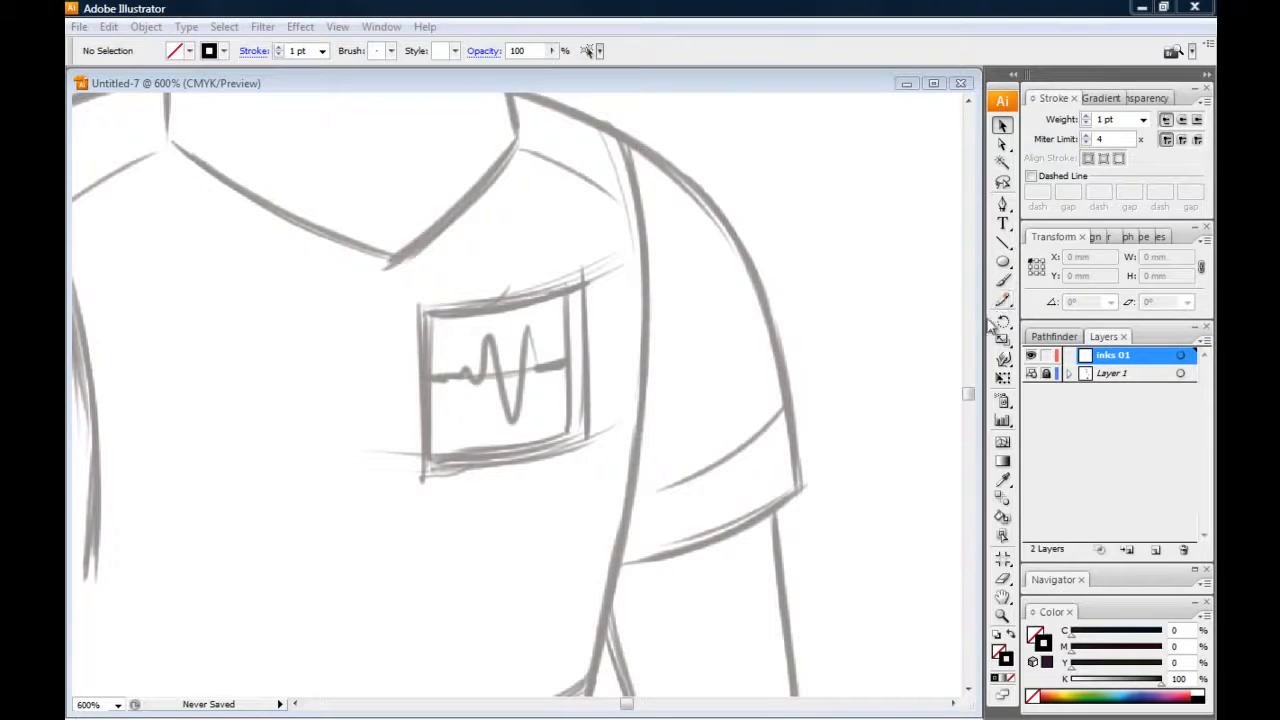
# Paint four freehand test squiggles of varying size with the Paintbrush on the blank area beside the figure
pyautogui.click(1003, 283)
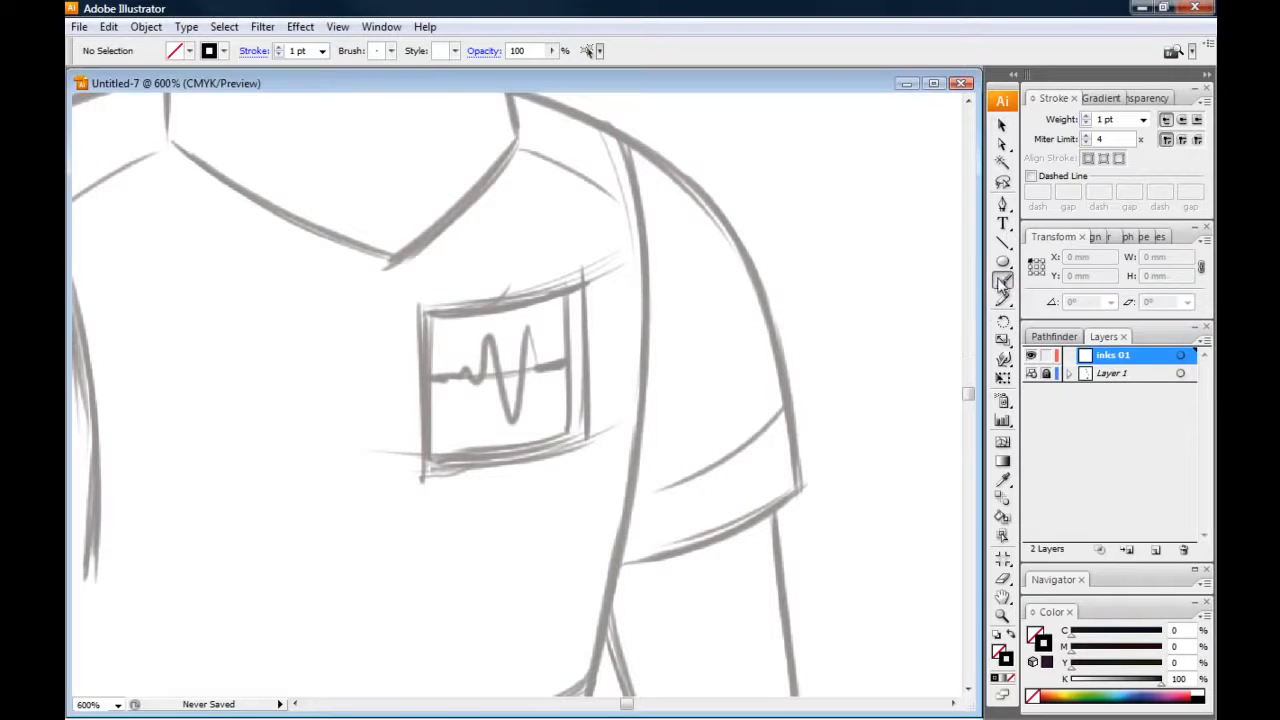
pyautogui.moveTo(366, 437); pyautogui.dragTo(506, 502)
pyautogui.moveTo(394, 443)
pyautogui.mouseDown()
pyautogui.moveTo(486, 427)
pyautogui.moveTo(418, 345)
pyautogui.mouseUp()
pyautogui.moveTo(460, 404)
pyautogui.mouseDown()
pyautogui.moveTo(430, 268)
pyautogui.moveTo(500, 323)
pyautogui.moveTo(446, 287)
pyautogui.mouseUp()
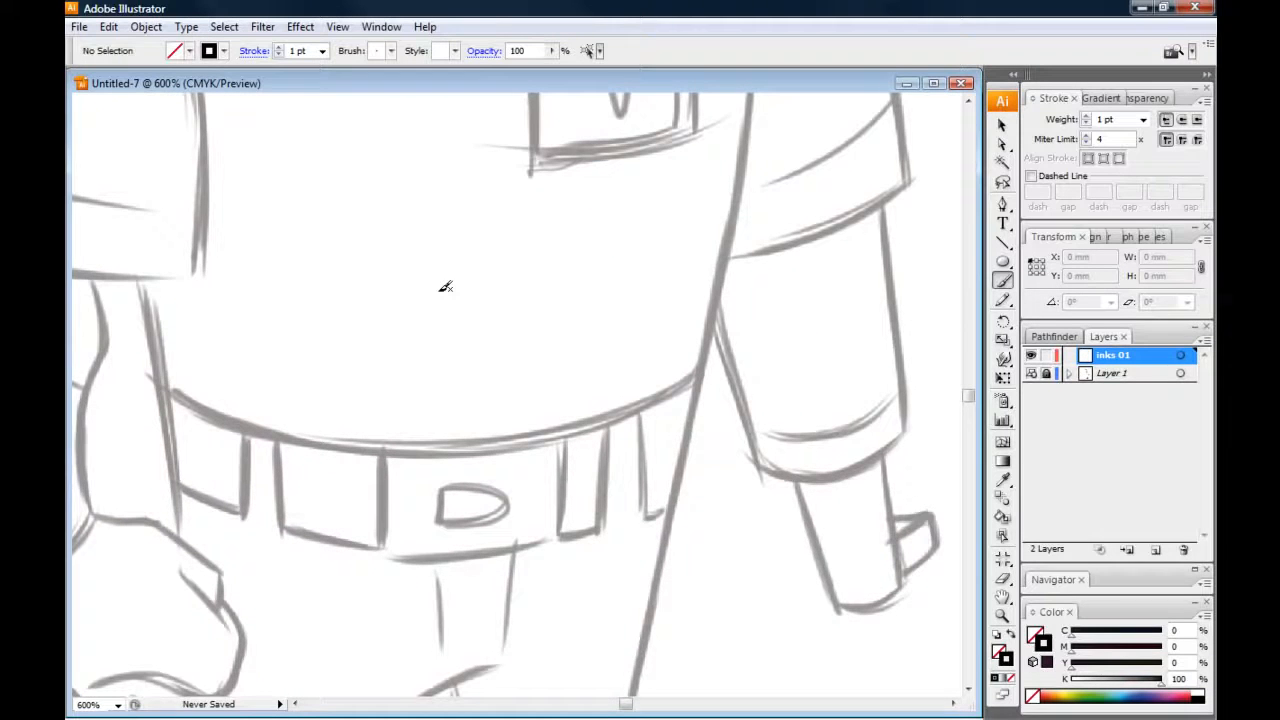
pyautogui.moveTo(346, 369)
pyautogui.mouseDown()
pyautogui.moveTo(534, 357)
pyautogui.moveTo(486, 397)
pyautogui.mouseUp()
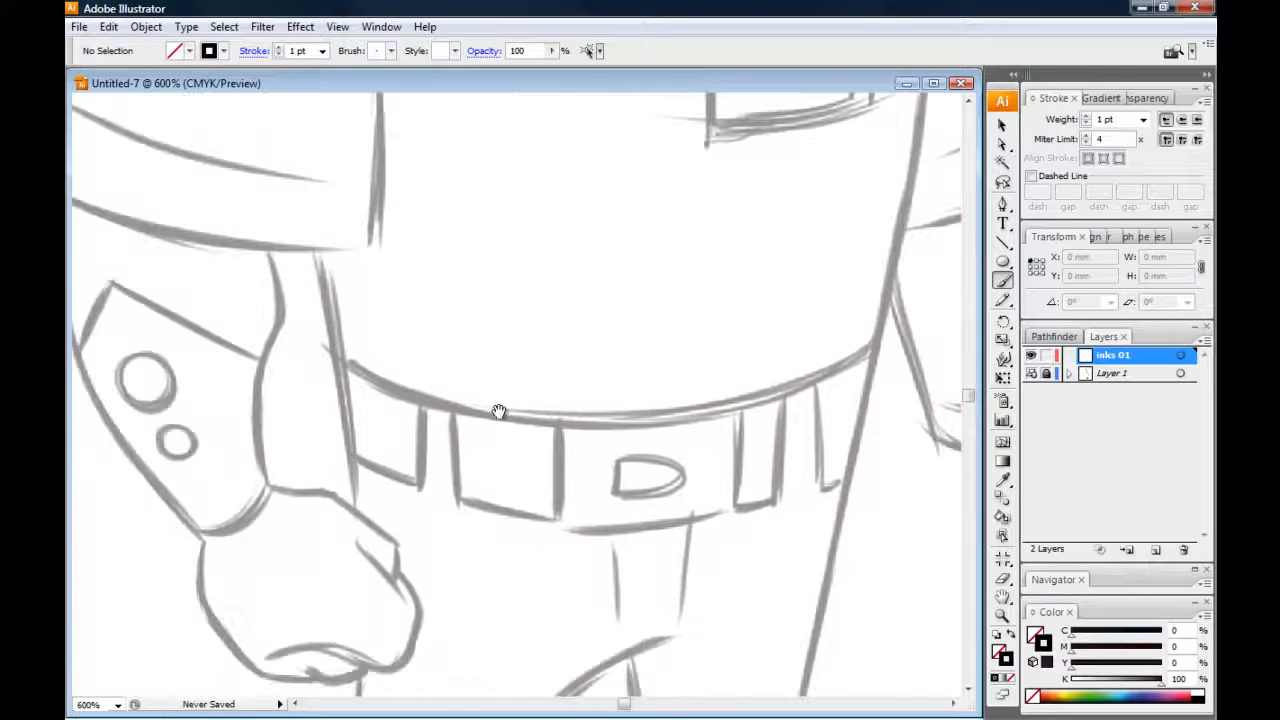
pyautogui.moveTo(251, 411)
pyautogui.mouseDown()
pyautogui.moveTo(357, 351)
pyautogui.moveTo(337, 334)
pyautogui.moveTo(667, 506)
pyautogui.moveTo(678, 472)
pyautogui.mouseUp()
pyautogui.moveTo(343, 312); pyautogui.dragTo(569, 426)
pyautogui.moveTo(426, 377); pyautogui.dragTo(602, 441)
pyautogui.moveTo(501, 431); pyautogui.dragTo(582, 439)
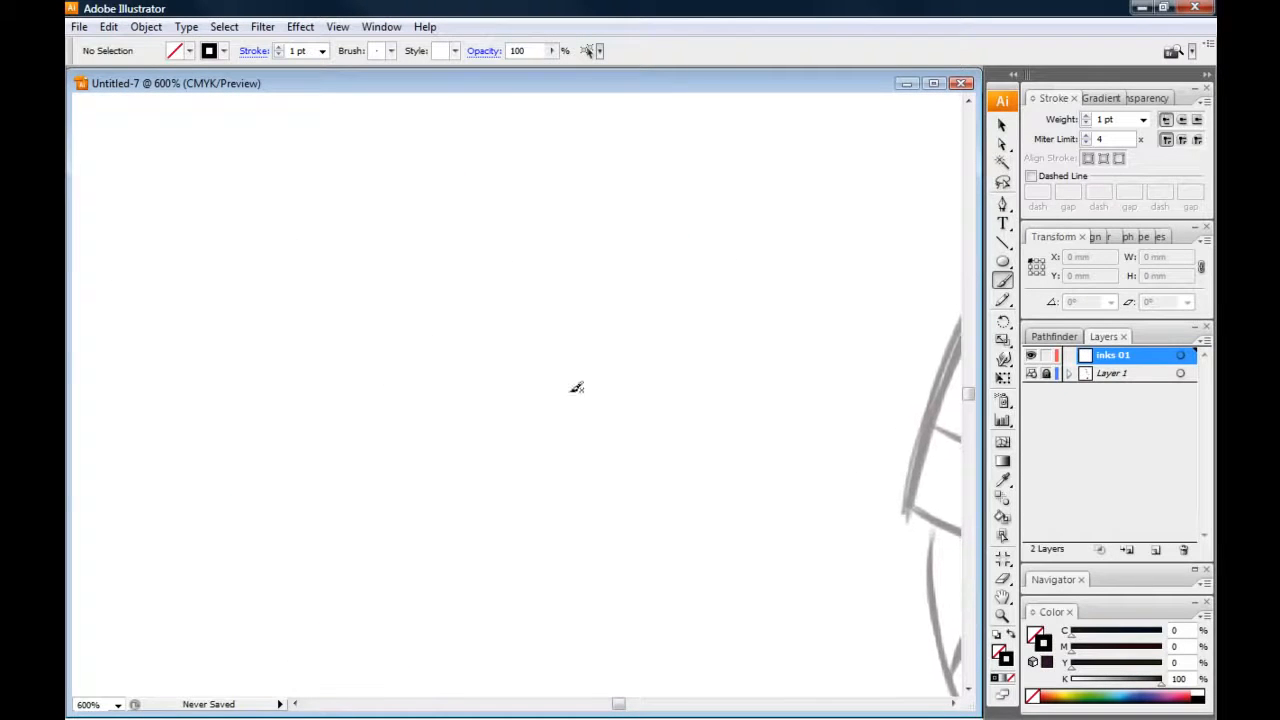
pyautogui.moveTo(733, 182)
pyautogui.mouseDown()
pyautogui.moveTo(527, 378)
pyautogui.moveTo(517, 452)
pyautogui.mouseUp()
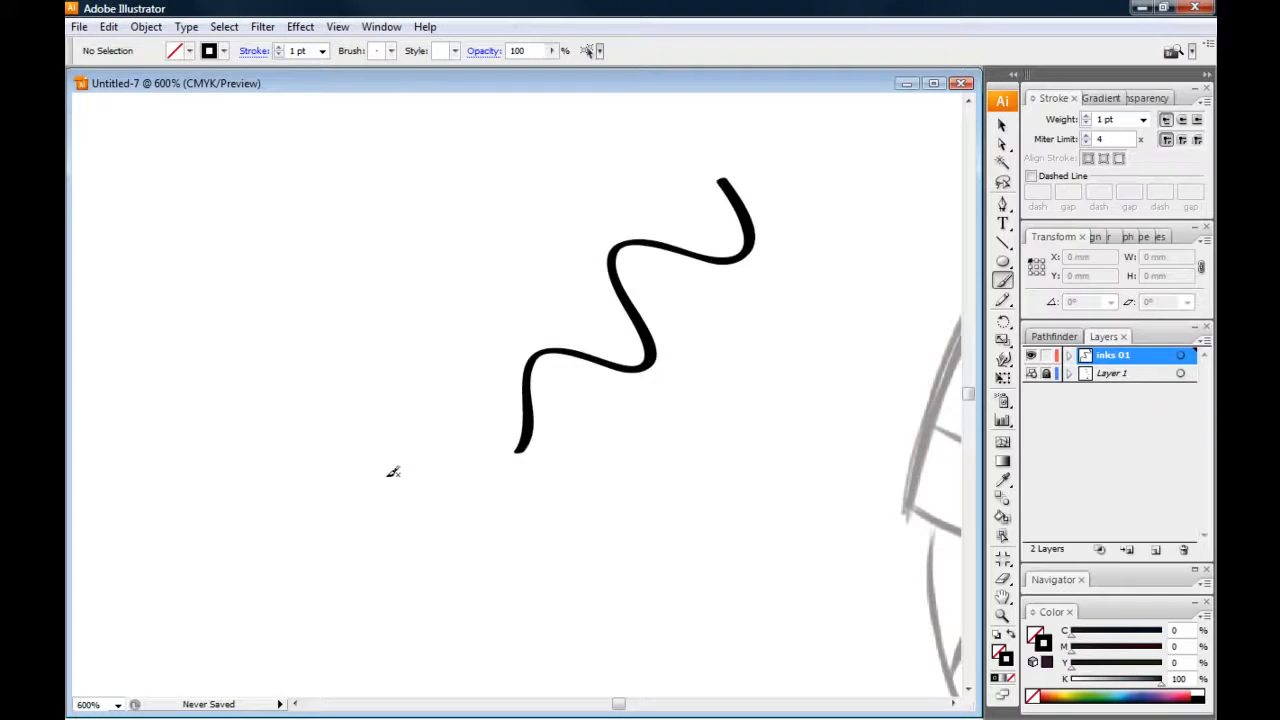
pyautogui.moveTo(497, 160)
pyautogui.mouseDown()
pyautogui.moveTo(537, 186)
pyautogui.moveTo(468, 248)
pyautogui.moveTo(404, 340)
pyautogui.mouseUp()
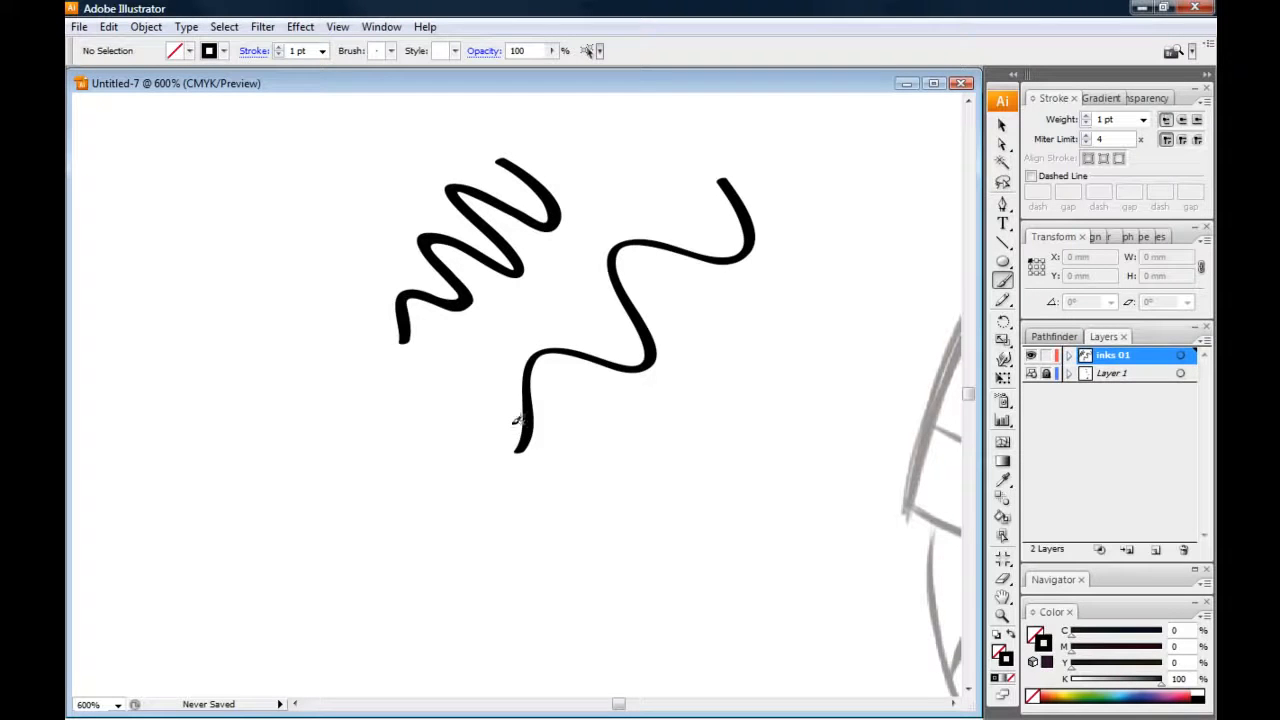
pyautogui.moveTo(720, 338)
pyautogui.mouseDown()
pyautogui.moveTo(737, 455)
pyautogui.moveTo(610, 484)
pyautogui.mouseUp()
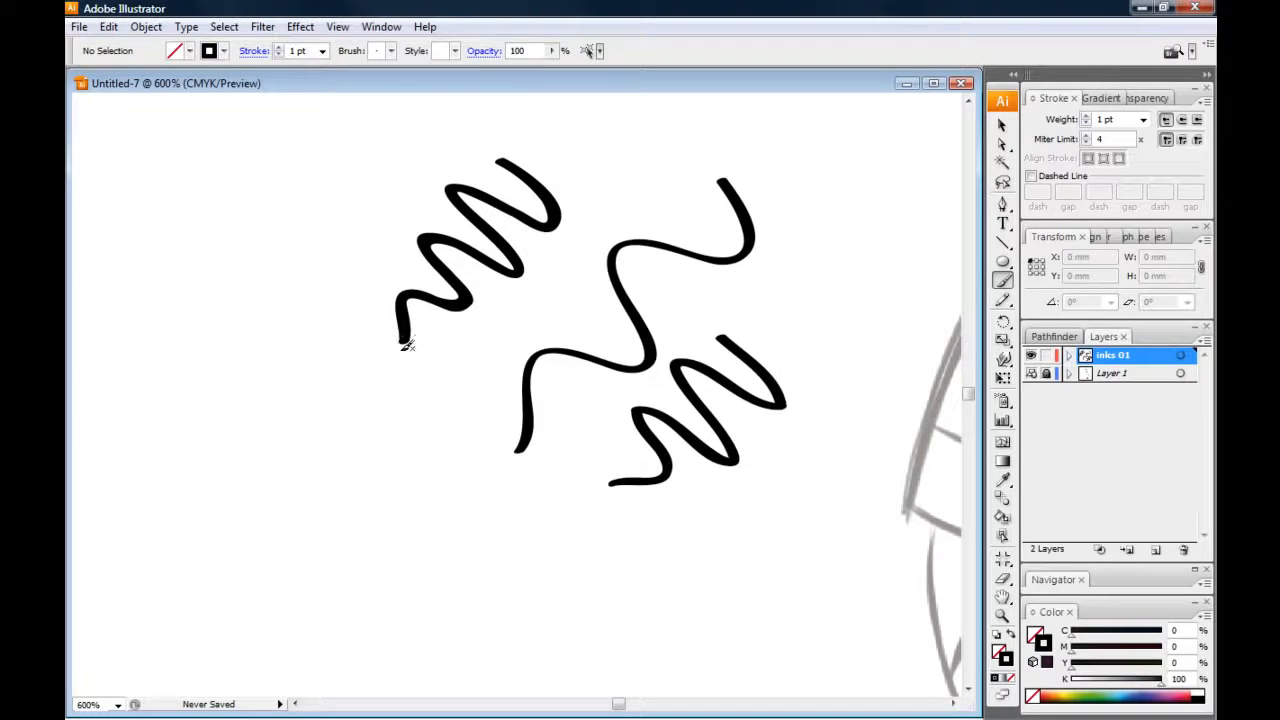
pyautogui.moveTo(828, 214)
pyautogui.mouseDown()
pyautogui.moveTo(870, 265)
pyautogui.moveTo(795, 305)
pyautogui.mouseUp()
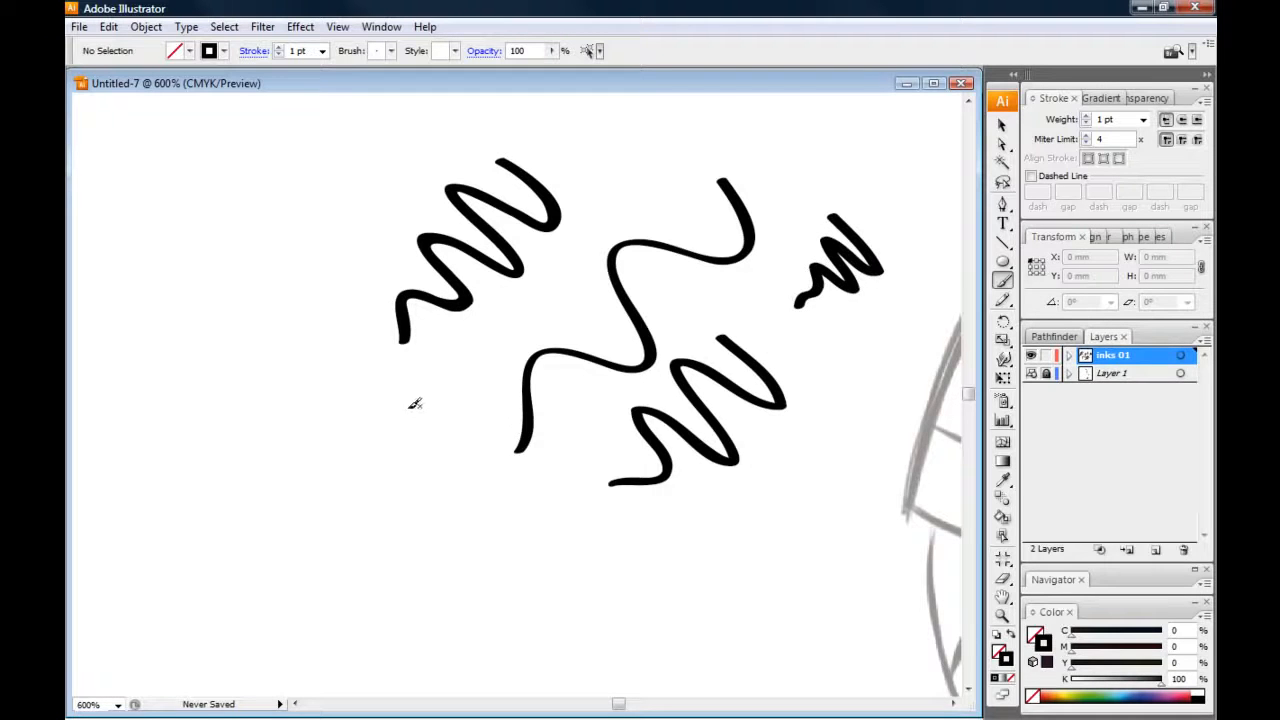
# Paint loose brush strokes along the opposite sleeve's hem, the outer shoulder line and the seam below the neck
pyautogui.moveTo(580, 478)
pyautogui.mouseDown()
pyautogui.moveTo(328, 437)
pyautogui.moveTo(189, 374)
pyautogui.moveTo(100, 376)
pyautogui.mouseUp()
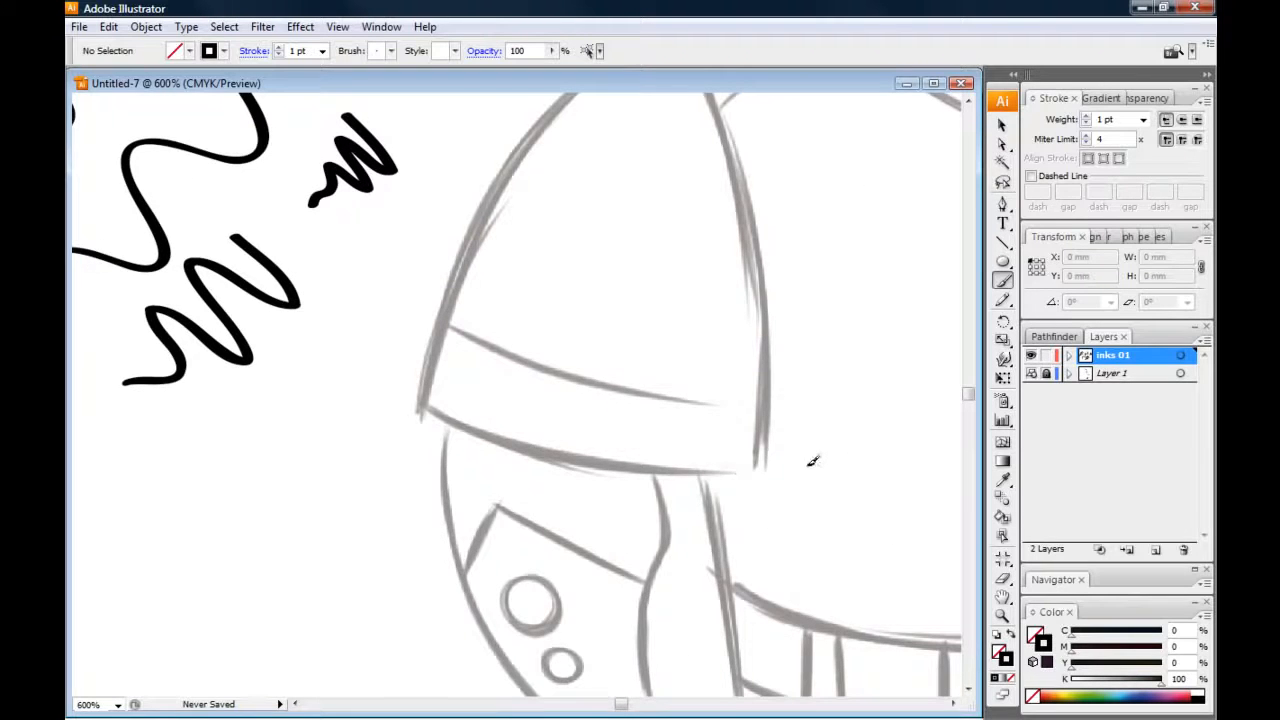
pyautogui.moveTo(809, 463); pyautogui.dragTo(356, 358)
pyautogui.moveTo(350, 412); pyautogui.dragTo(342, 552)
pyautogui.moveTo(330, 440); pyautogui.dragTo(330, 477)
pyautogui.moveTo(410, 586)
pyautogui.mouseDown()
pyautogui.moveTo(450, 452)
pyautogui.moveTo(900, 129)
pyautogui.mouseUp()
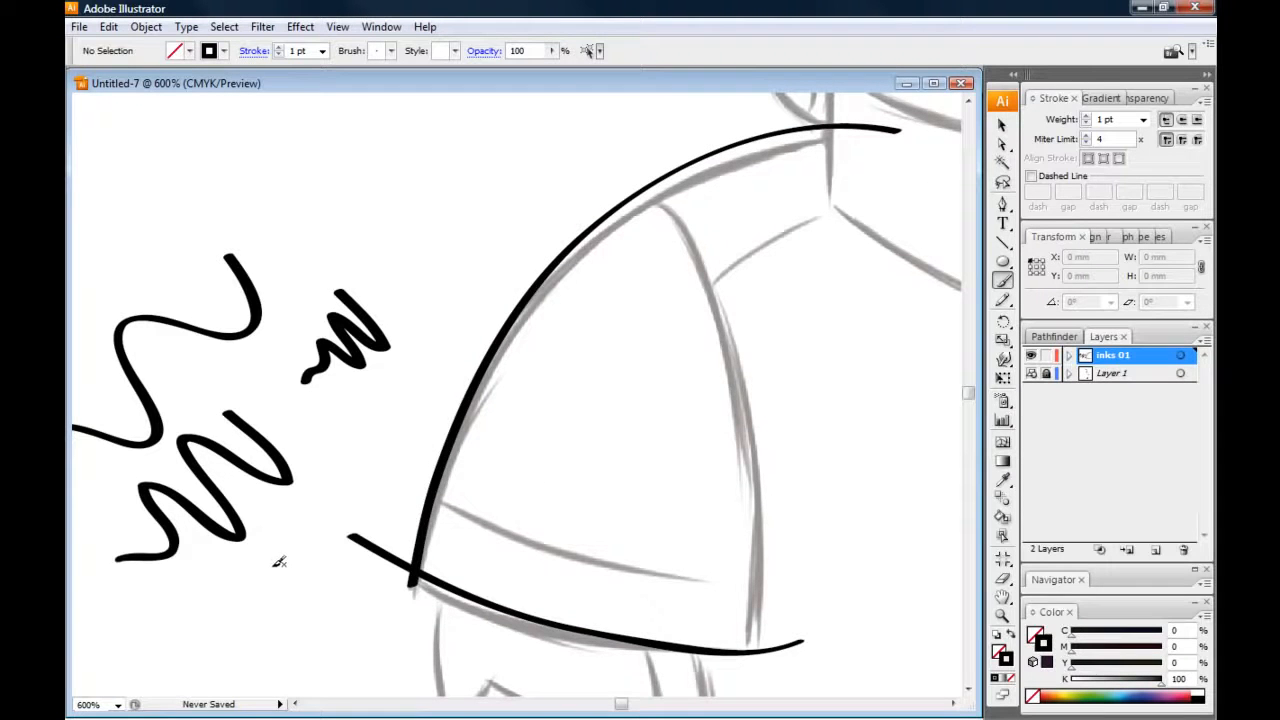
pyautogui.moveTo(705, 293)
pyautogui.mouseDown()
pyautogui.moveTo(730, 262)
pyautogui.moveTo(866, 213)
pyautogui.mouseUp()
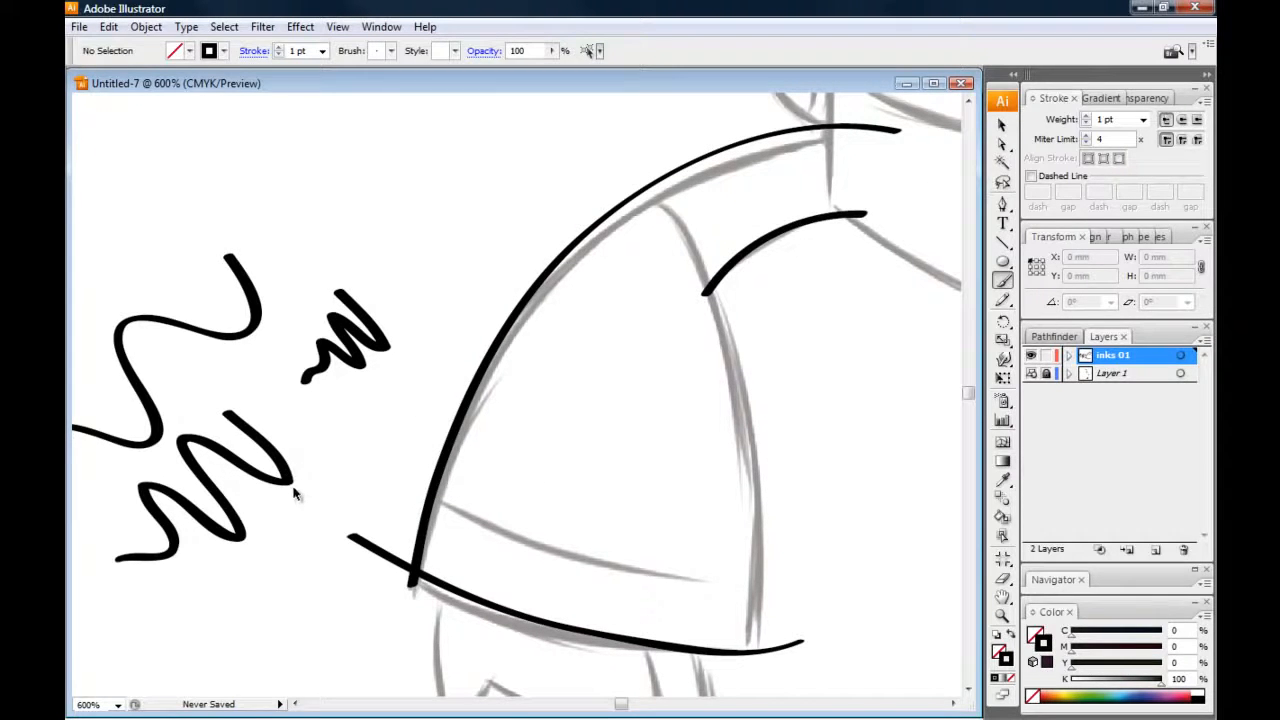
# Undo the brush strokes on the sleeve and the recent test squiggles, and delete the remaining squiggle
pyautogui.hotkey('ctrl', 'z')
pyautogui.hotkey('ctrl', 'z')
pyautogui.hotkey('ctrl', 'z')
pyautogui.hotkey('ctrl', 'z')
pyautogui.hotkey('ctrl', 'z')
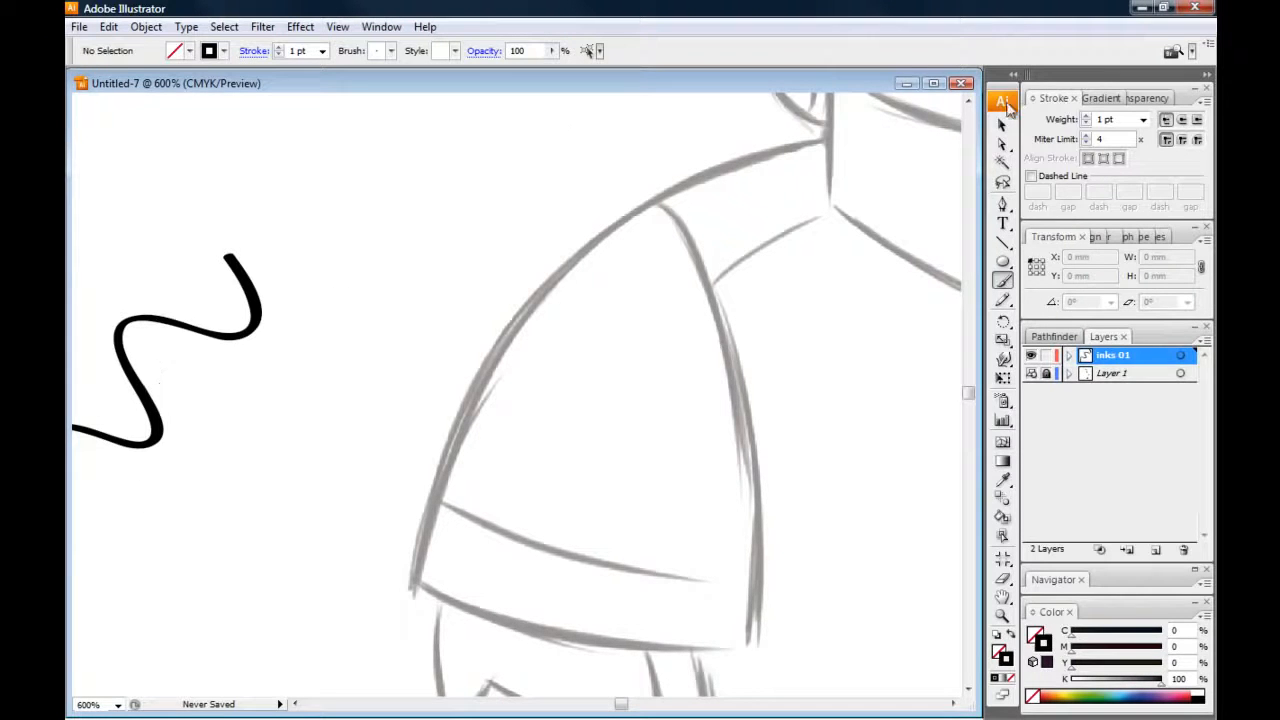
pyautogui.press('v')
pyautogui.click(209, 331)
pyautogui.press('Delete')
pyautogui.moveTo(408, 240)
pyautogui.mouseDown()
pyautogui.moveTo(334, 400)
pyautogui.moveTo(391, 314)
pyautogui.moveTo(296, 424)
pyautogui.mouseUp()
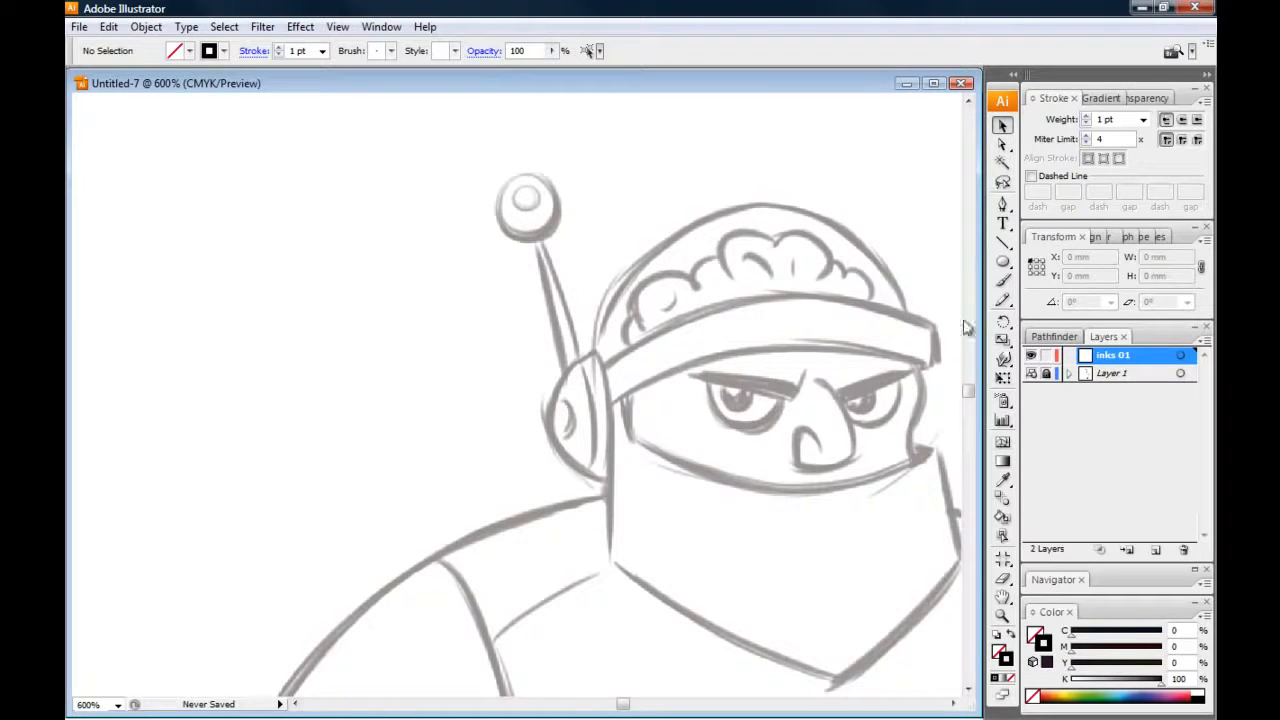
# Paint a bumpy Paintbrush stroke about 10 mm wide along the upper brain folds inside the helmet dome
pyautogui.click(1003, 280)
pyautogui.moveTo(481, 349); pyautogui.dragTo(313, 340)
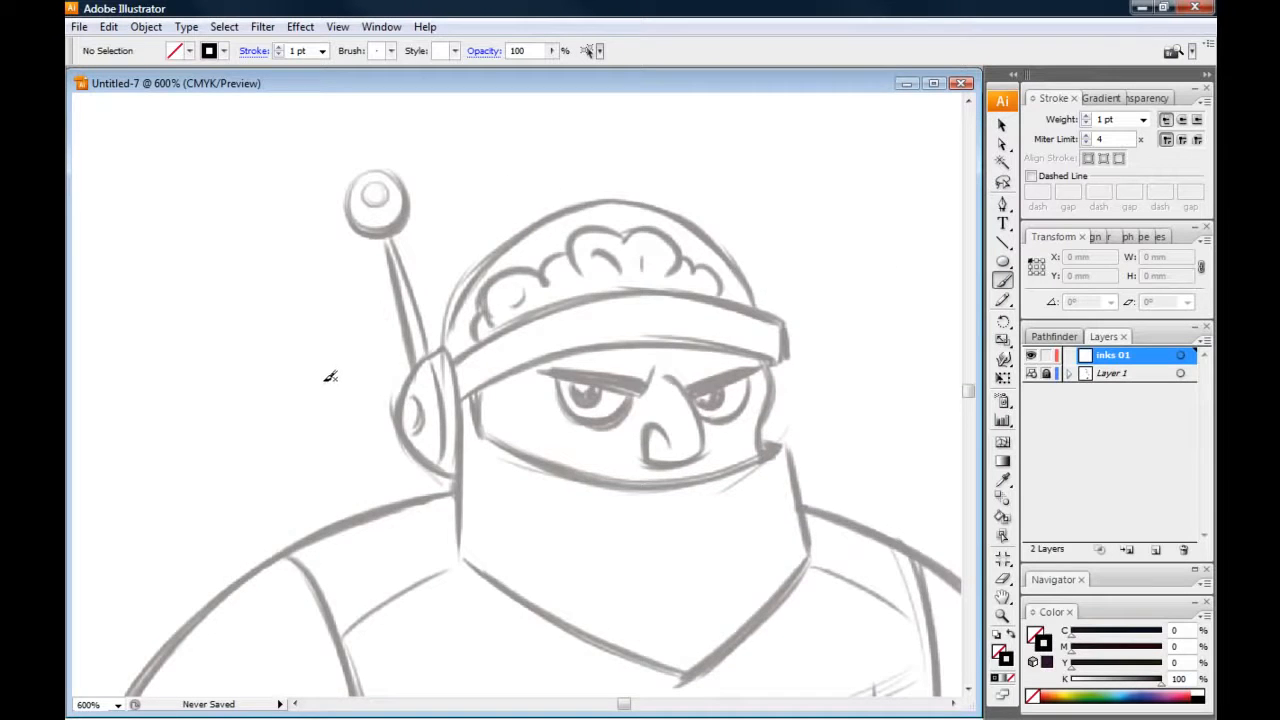
pyautogui.hotkey('ctrl', '+')
pyautogui.hotkey('ctrl', '+')
pyautogui.moveTo(379, 226); pyautogui.dragTo(264, 401)
pyautogui.moveTo(535, 333)
pyautogui.mouseDown()
pyautogui.moveTo(731, 289)
pyautogui.moveTo(748, 294)
pyautogui.moveTo(747, 334)
pyautogui.moveTo(816, 376)
pyautogui.mouseUp()
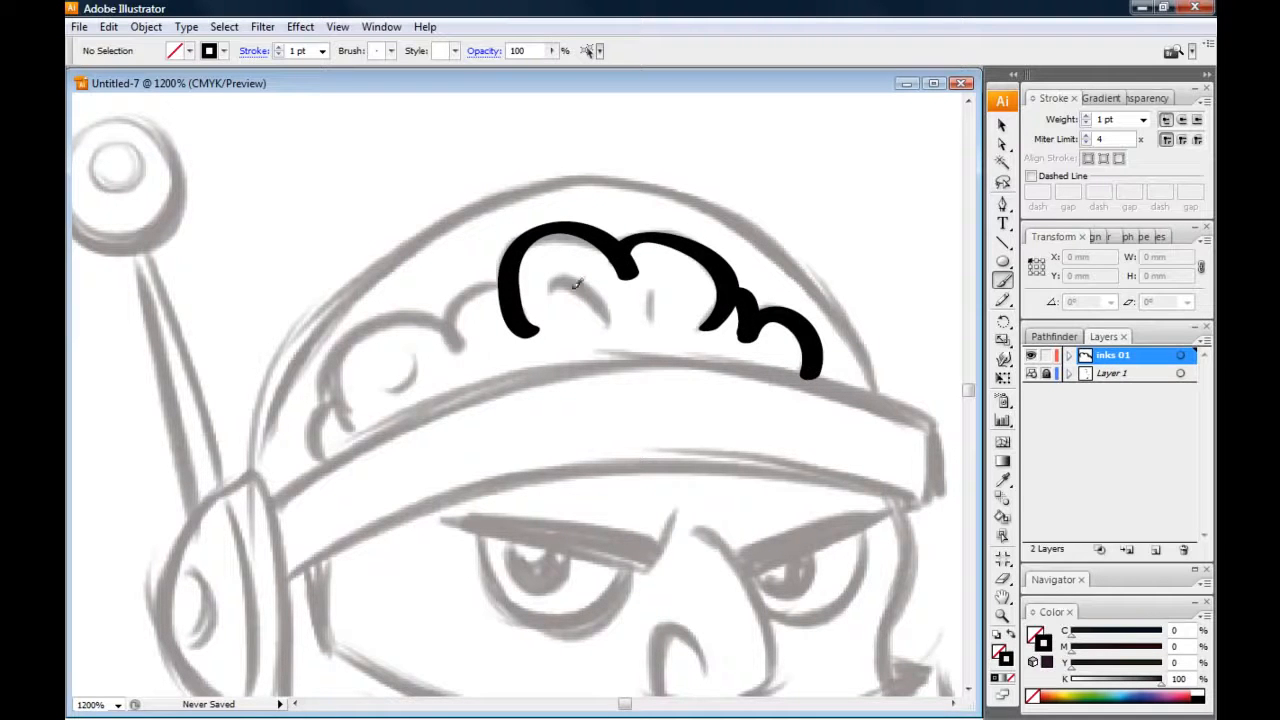
# Select the brain stroke, raise its weight to 2 pt and set it back to 1 pt
pyautogui.press('v')
pyautogui.moveTo(455, 182); pyautogui.dragTo(855, 405)
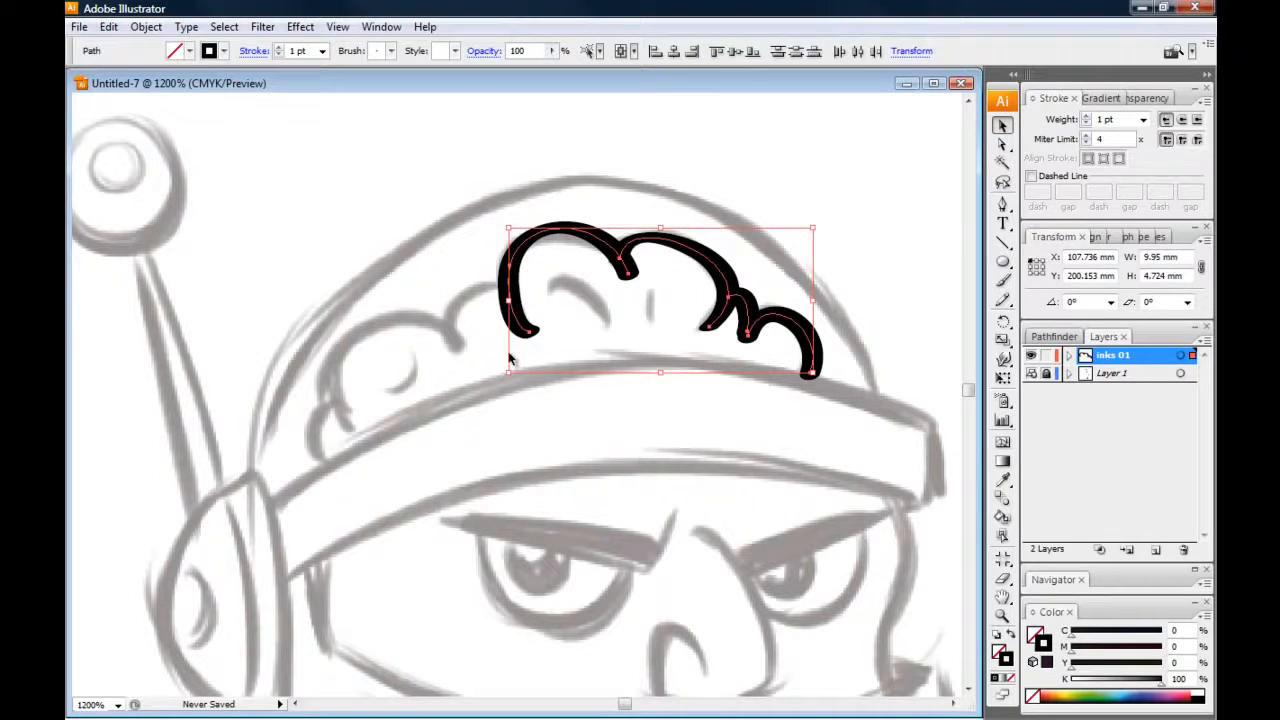
pyautogui.click(1087, 116)
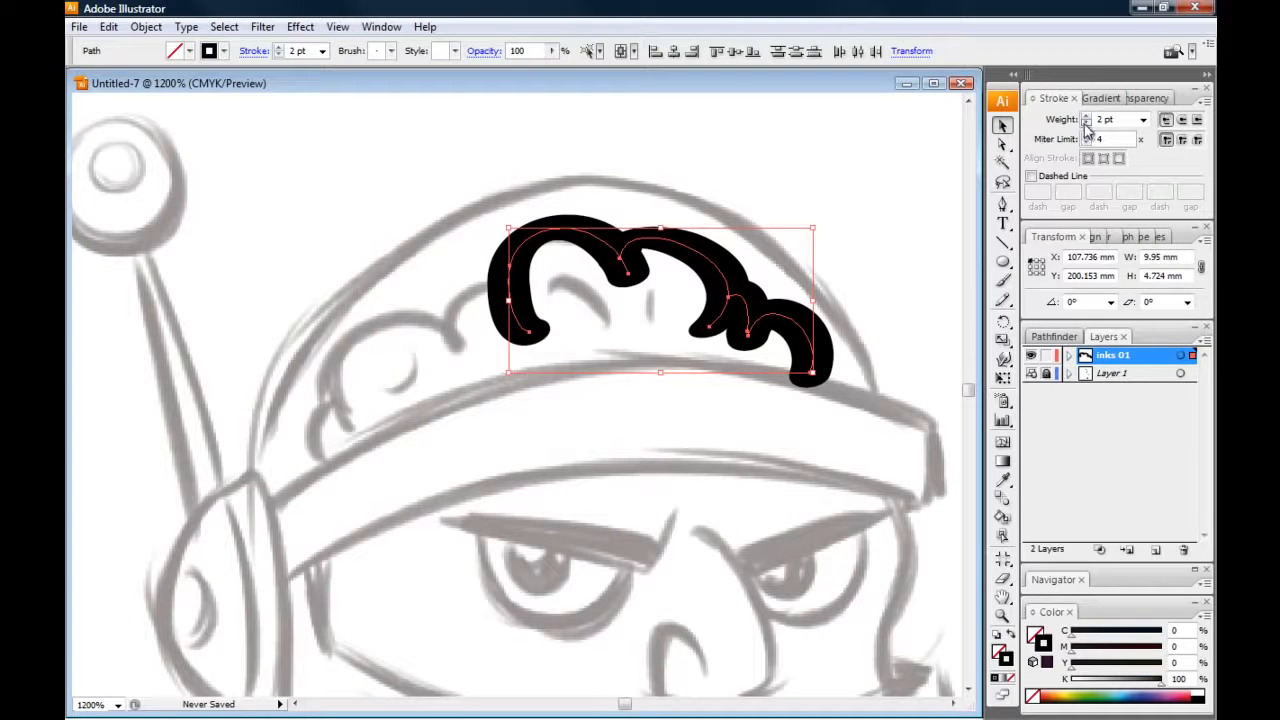
pyautogui.click(1087, 123)
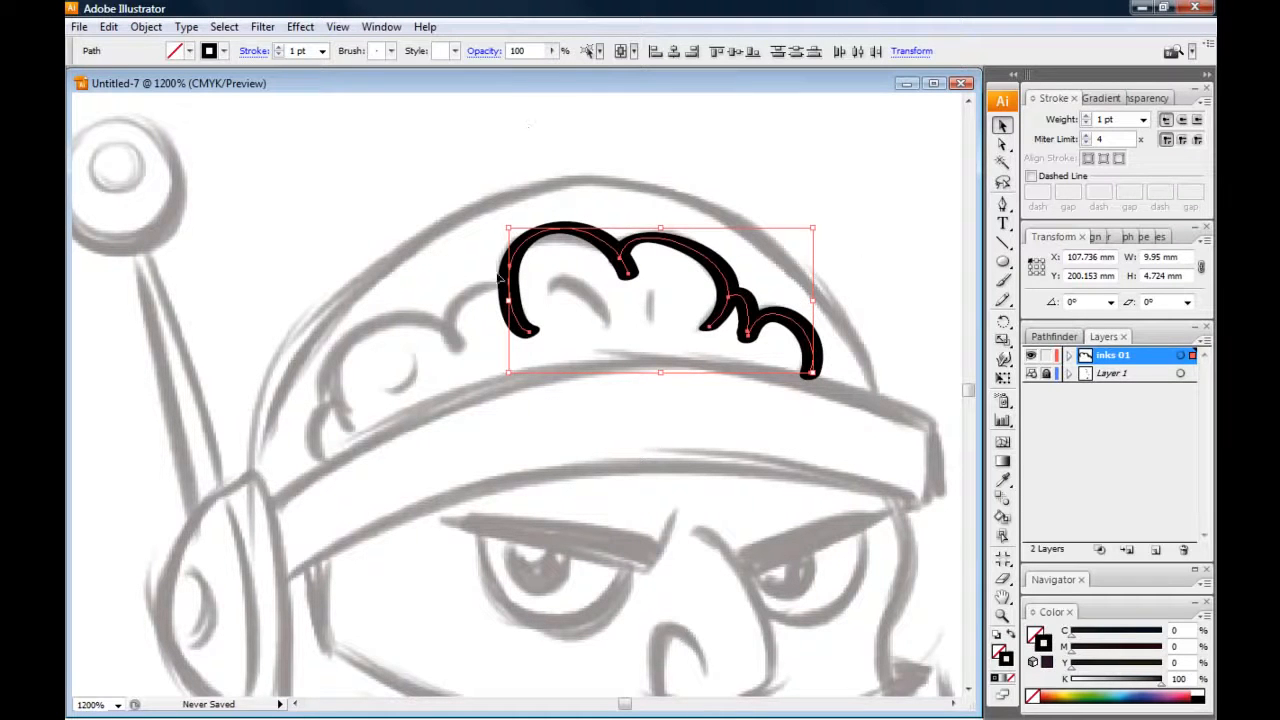
# Convert the brain stroke to outlines with Expand Appearance, and apply Expand to the resulting group
pyautogui.click(145, 27)
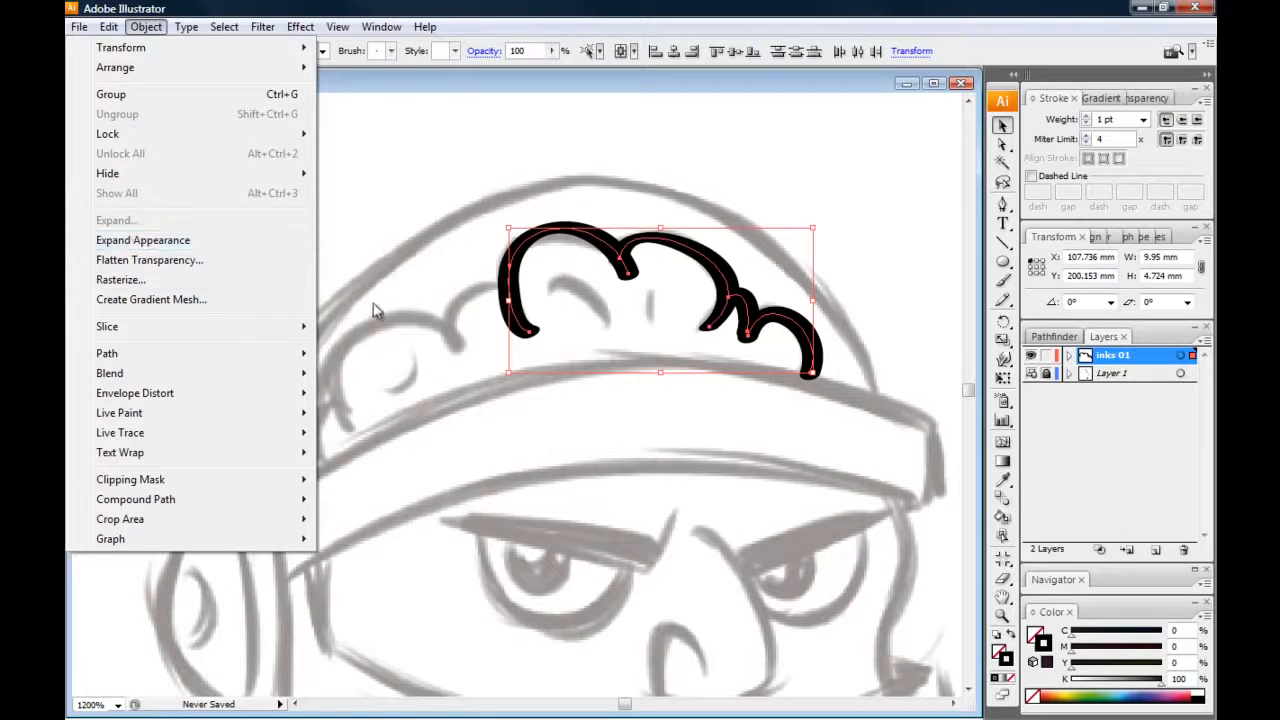
pyautogui.click(118, 242)
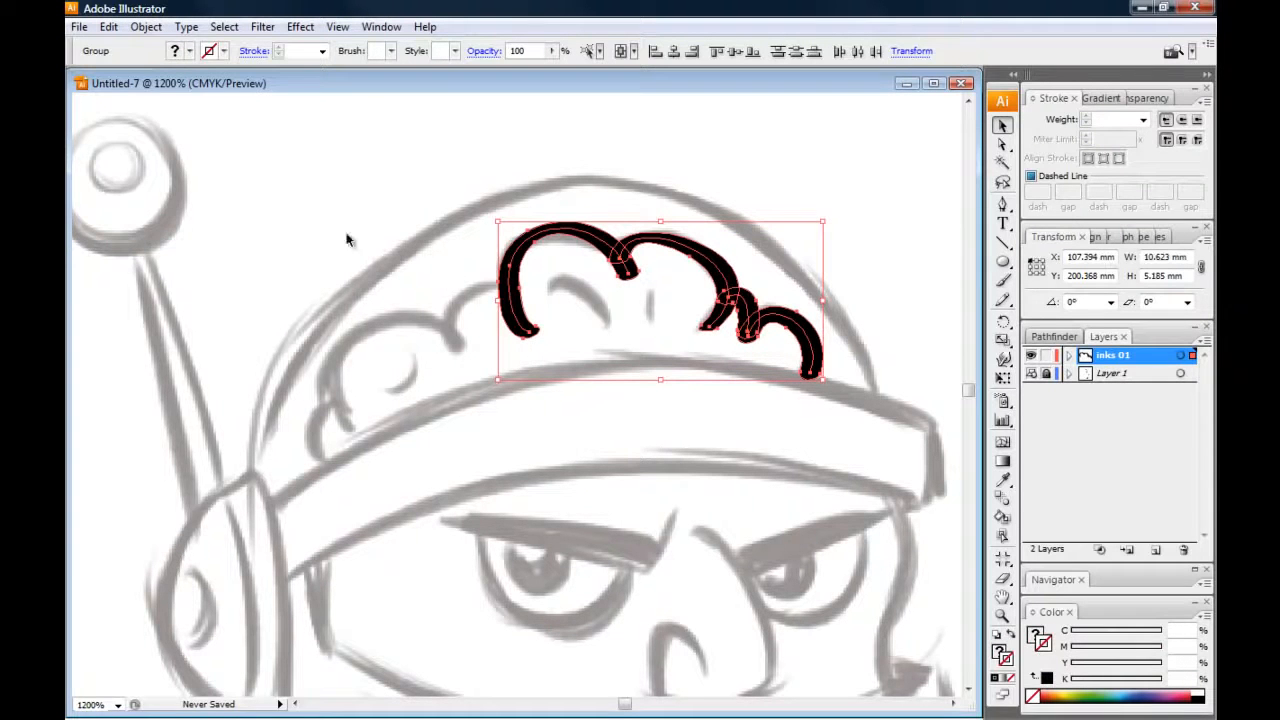
pyautogui.click(146, 27)
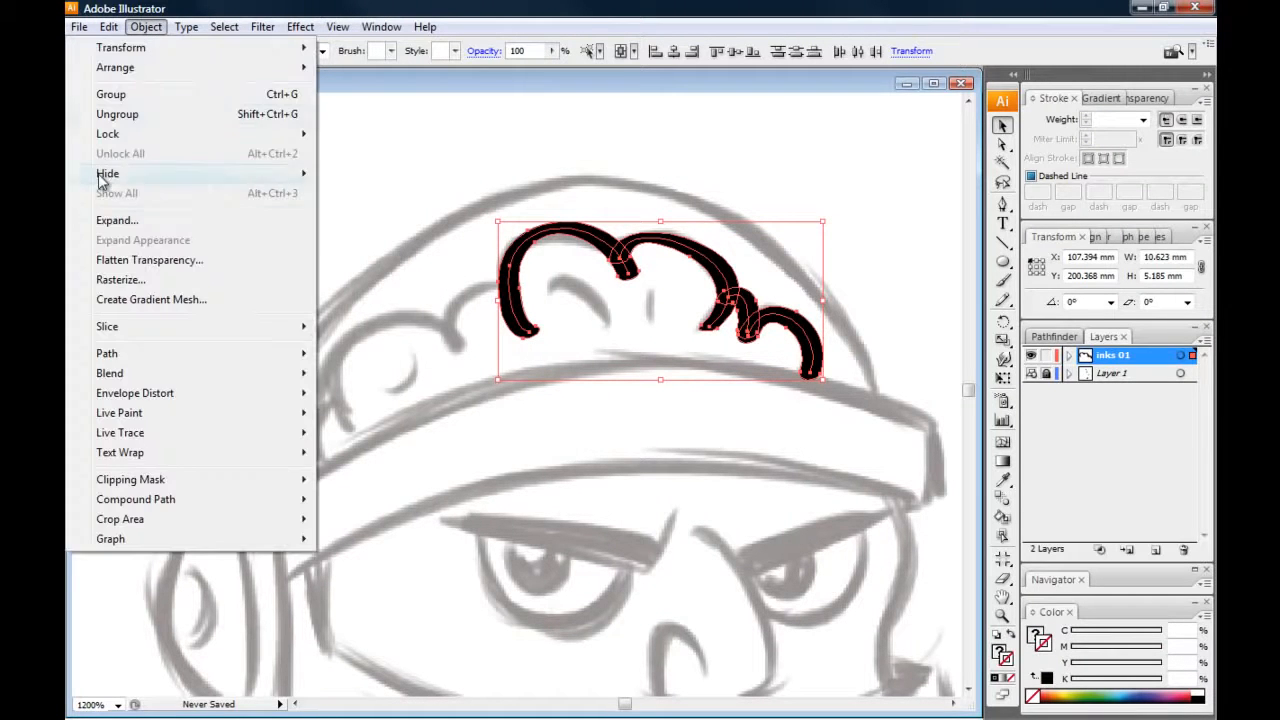
pyautogui.click(108, 222)
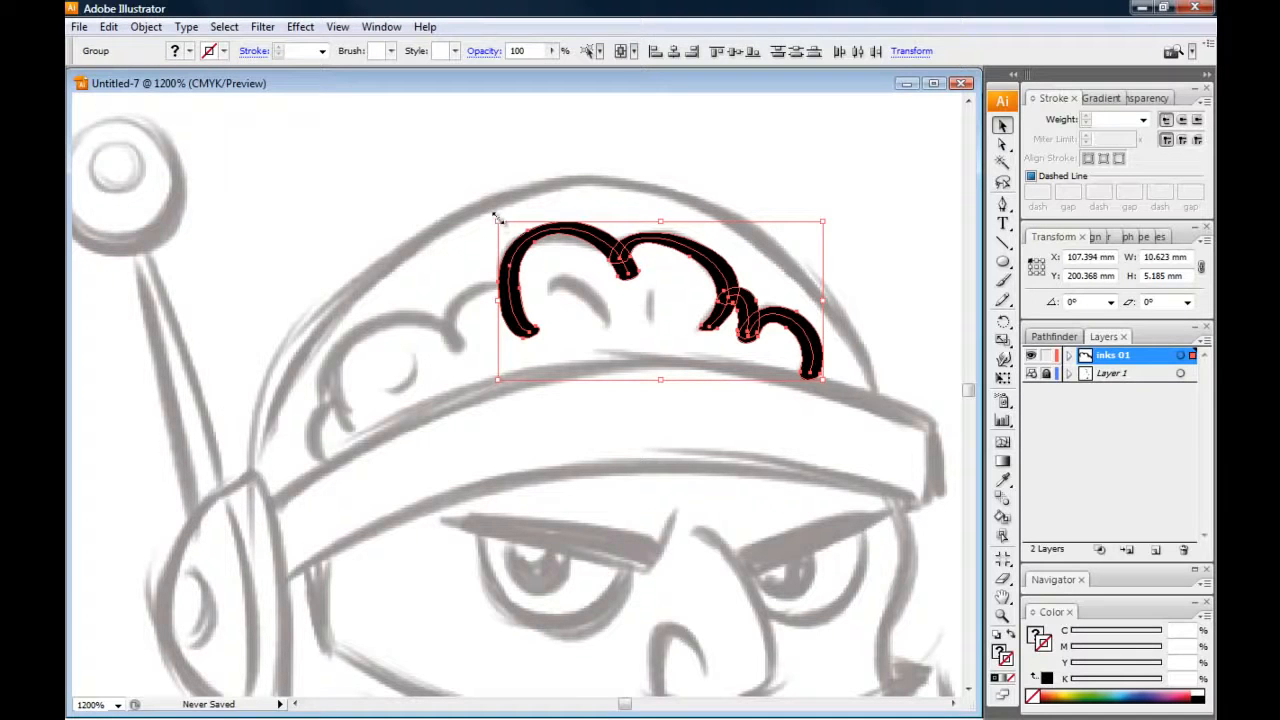
# Scale the expanded brain outlines down to about half size, enlarge them to about 12 mm wide, and delete them
pyautogui.moveTo(495, 220)
pyautogui.mouseDown()
pyautogui.moveTo(514, 268)
pyautogui.moveTo(565, 285)
pyautogui.mouseUp()
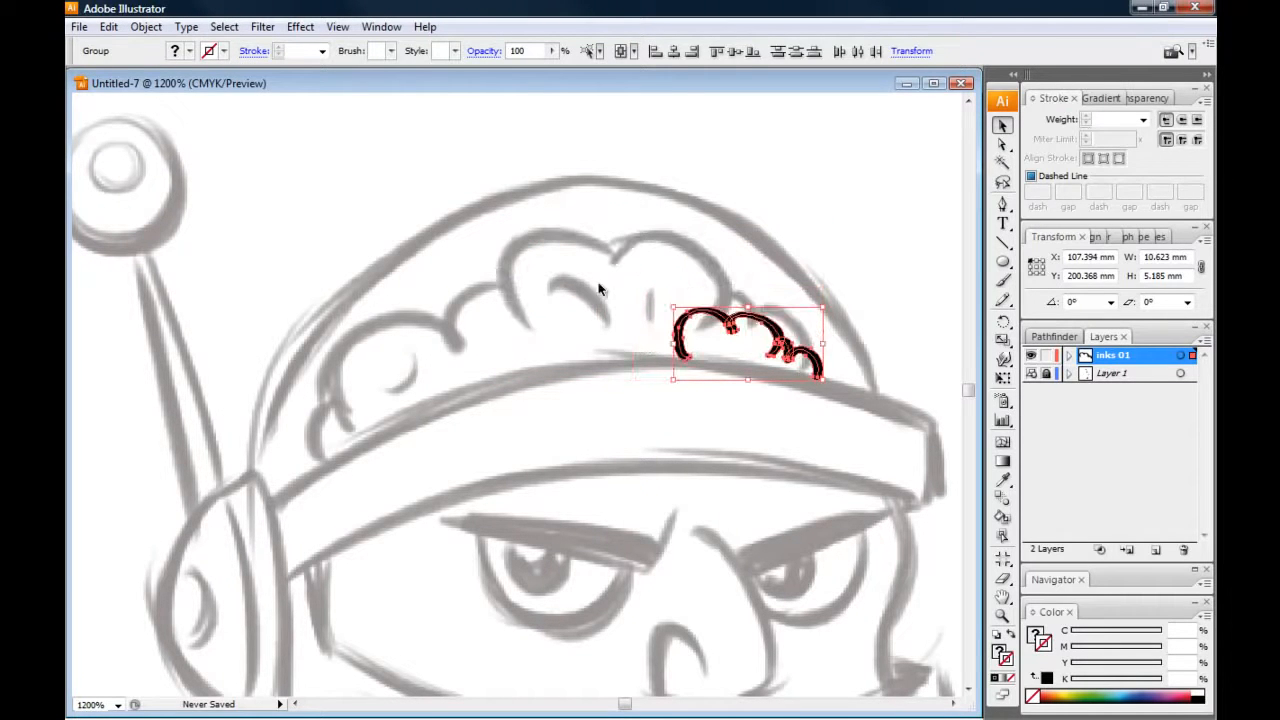
pyautogui.click(635, 297)
pyautogui.click(682, 335)
pyautogui.moveTo(670, 306)
pyautogui.mouseDown()
pyautogui.moveTo(466, 171)
pyautogui.moveTo(391, 171)
pyautogui.mouseUp()
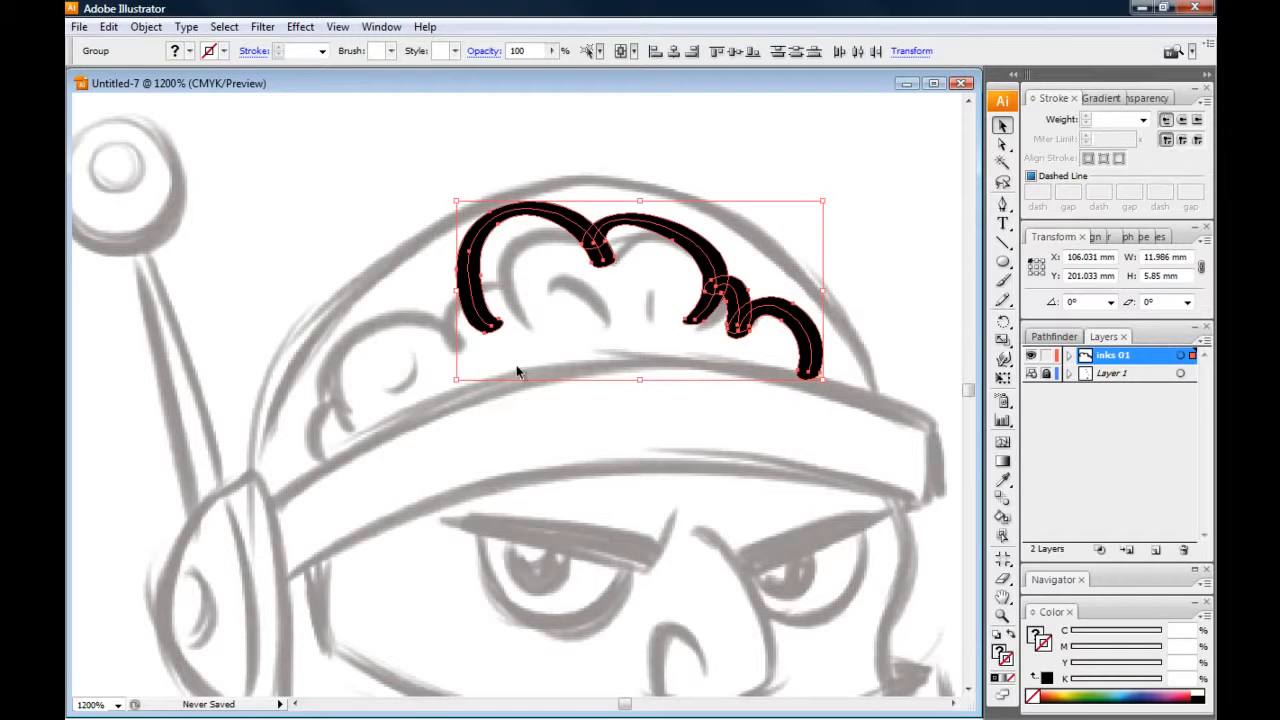
pyautogui.press('Delete')
# Paint one long brush stroke from the collar down the outer shoulder on the chest-monitor side to the sleeve hem, and delete it
pyautogui.hotkey('ctrl', '-')
pyautogui.hotkey('ctrl', '-')
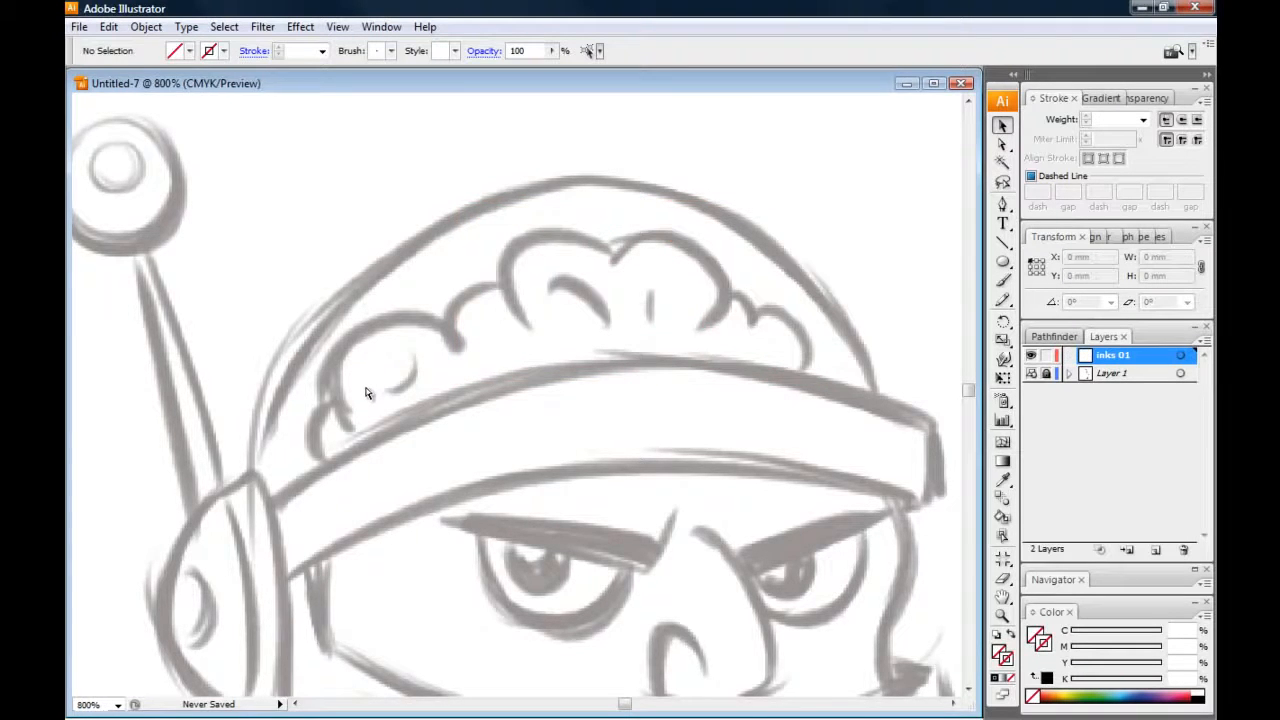
pyautogui.scroll(-3, 306, 451)
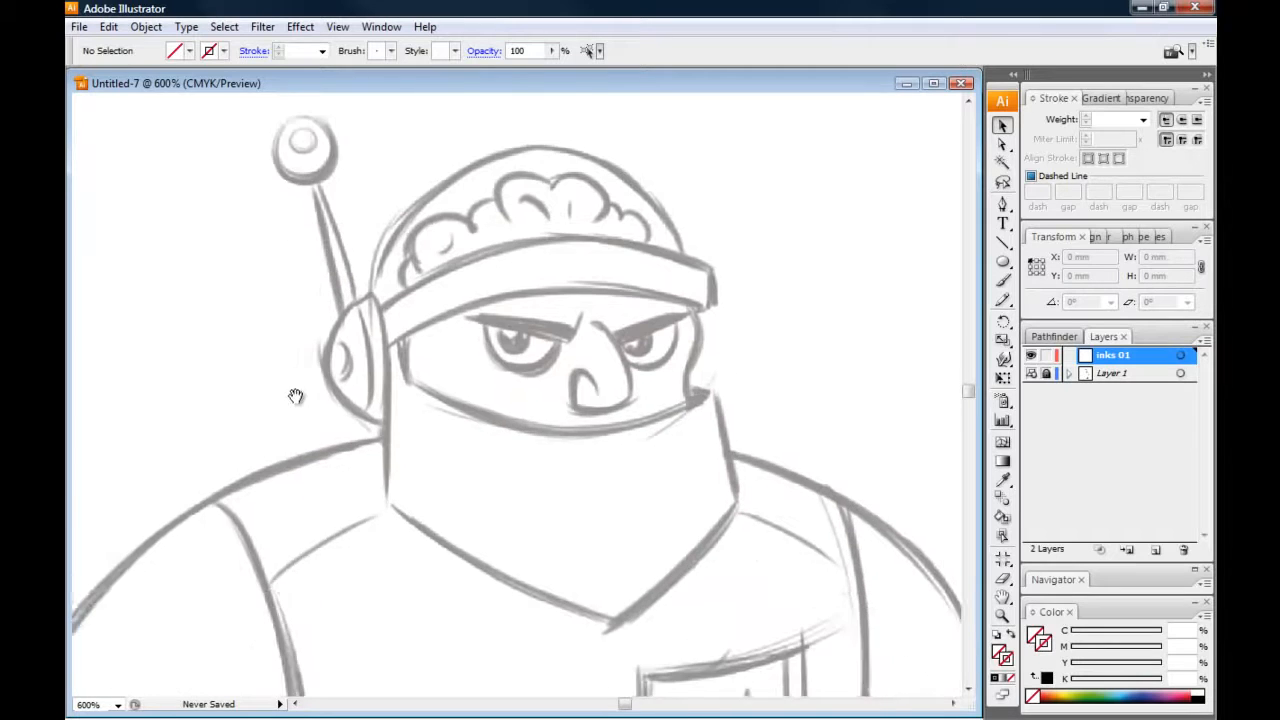
pyautogui.hotkey('ctrl', '-')
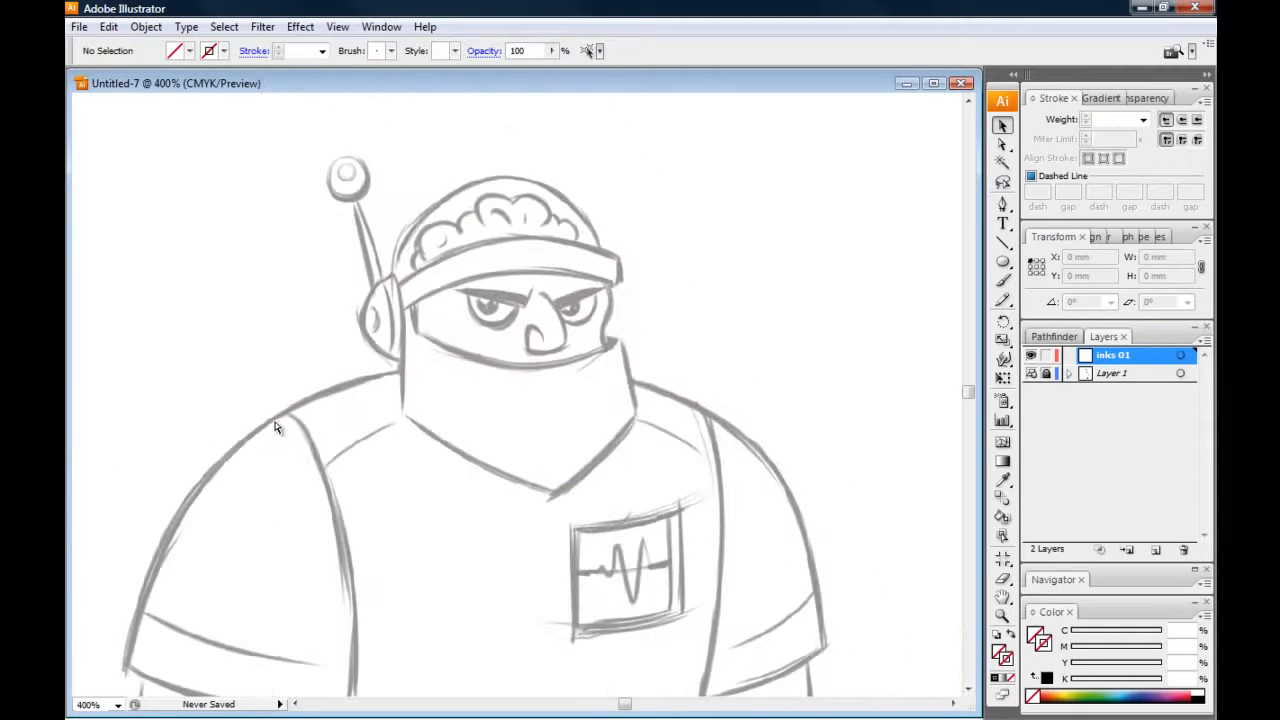
pyautogui.scroll(-2, 270, 400)
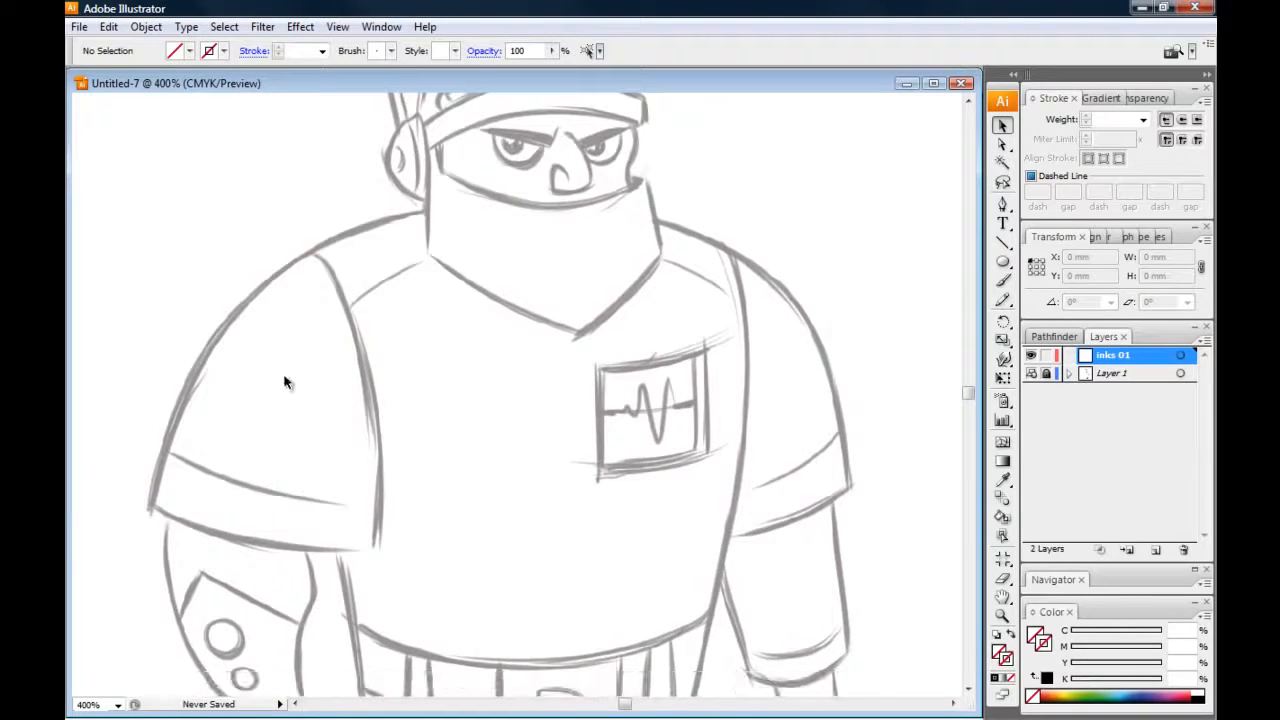
pyautogui.moveTo(326, 235)
pyautogui.mouseDown()
pyautogui.moveTo(328, 256)
pyautogui.moveTo(333, 246)
pyautogui.mouseUp()
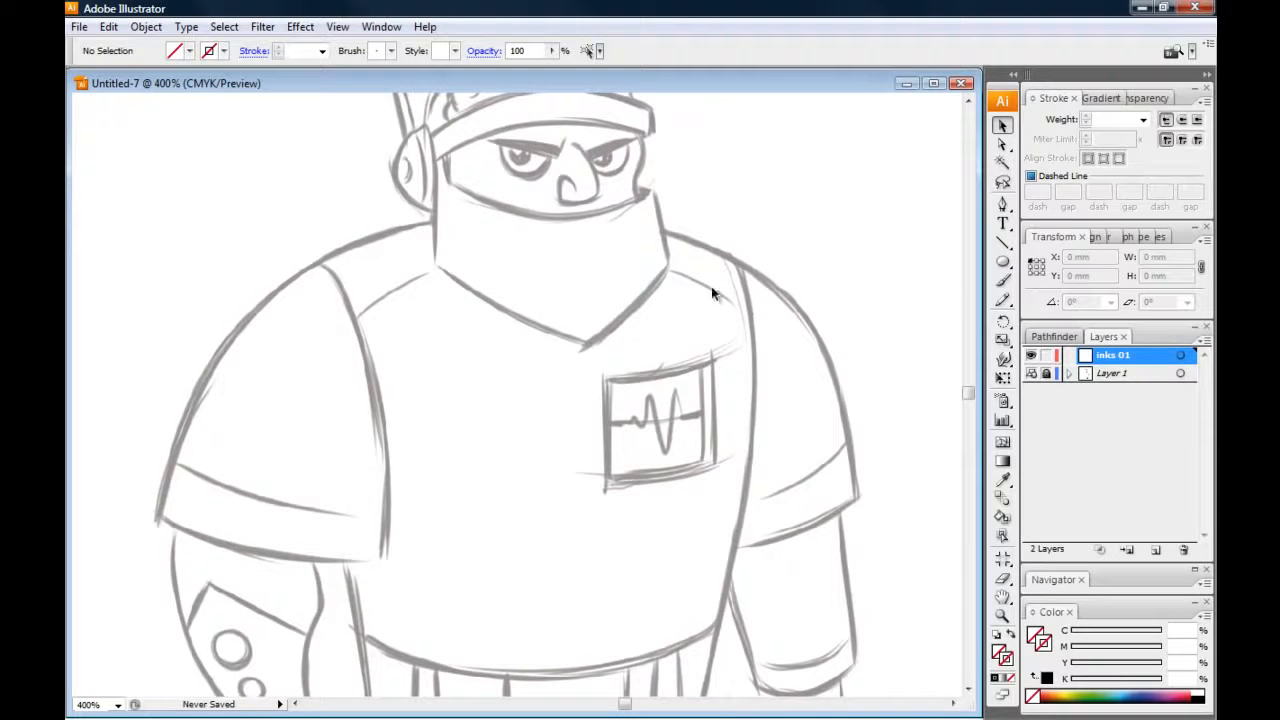
pyautogui.click(1003, 282)
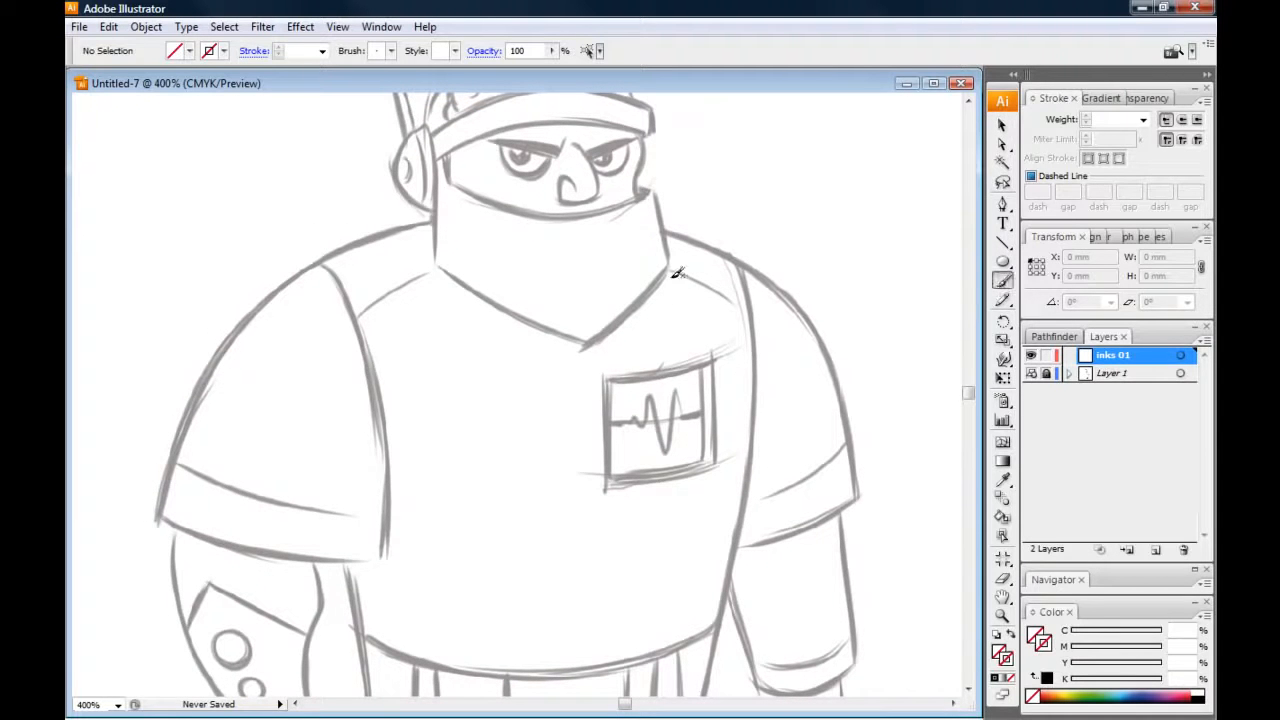
pyautogui.moveTo(660, 233)
pyautogui.mouseDown()
pyautogui.moveTo(702, 242)
pyautogui.moveTo(855, 530)
pyautogui.mouseUp()
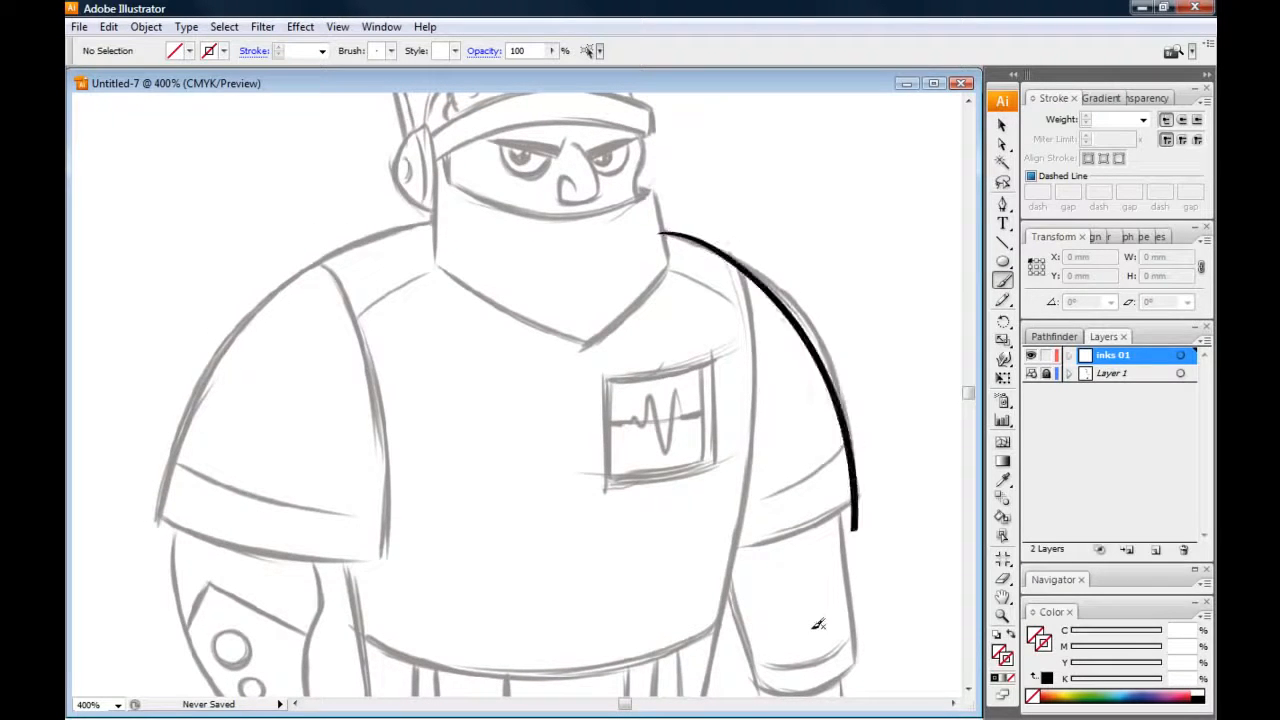
pyautogui.press('v')
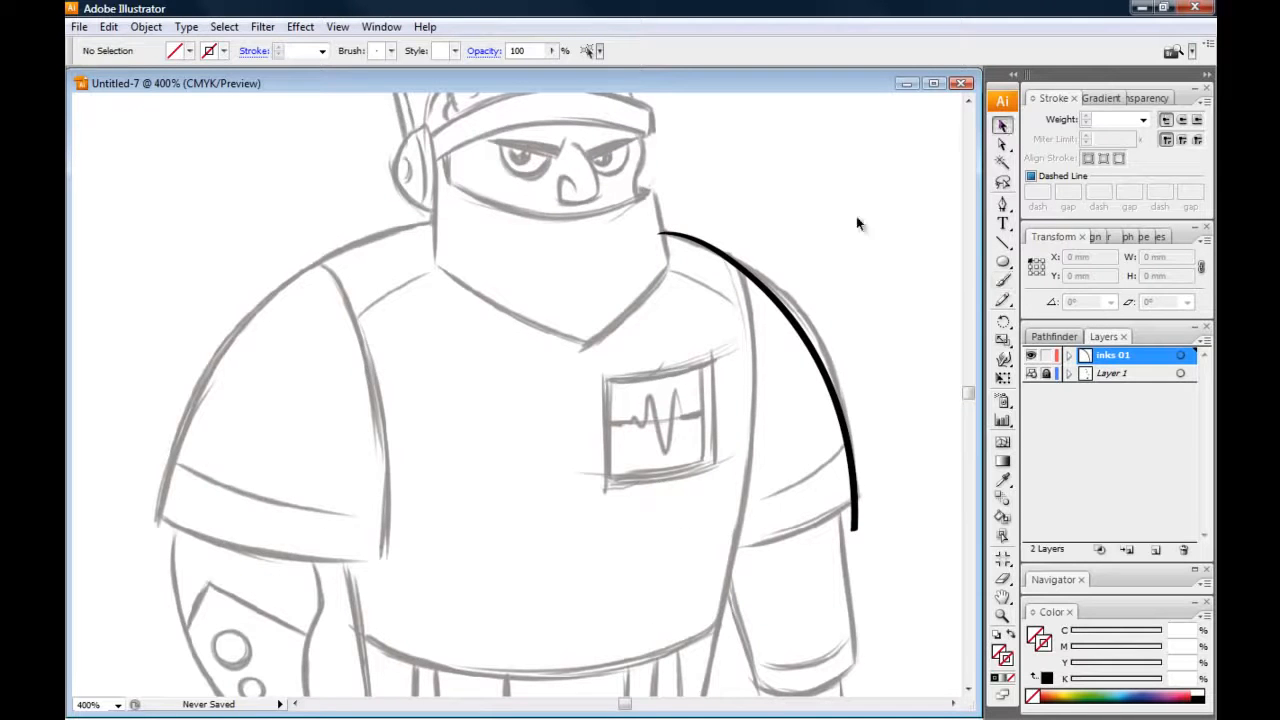
pyautogui.click(716, 236)
pyautogui.press('Delete')
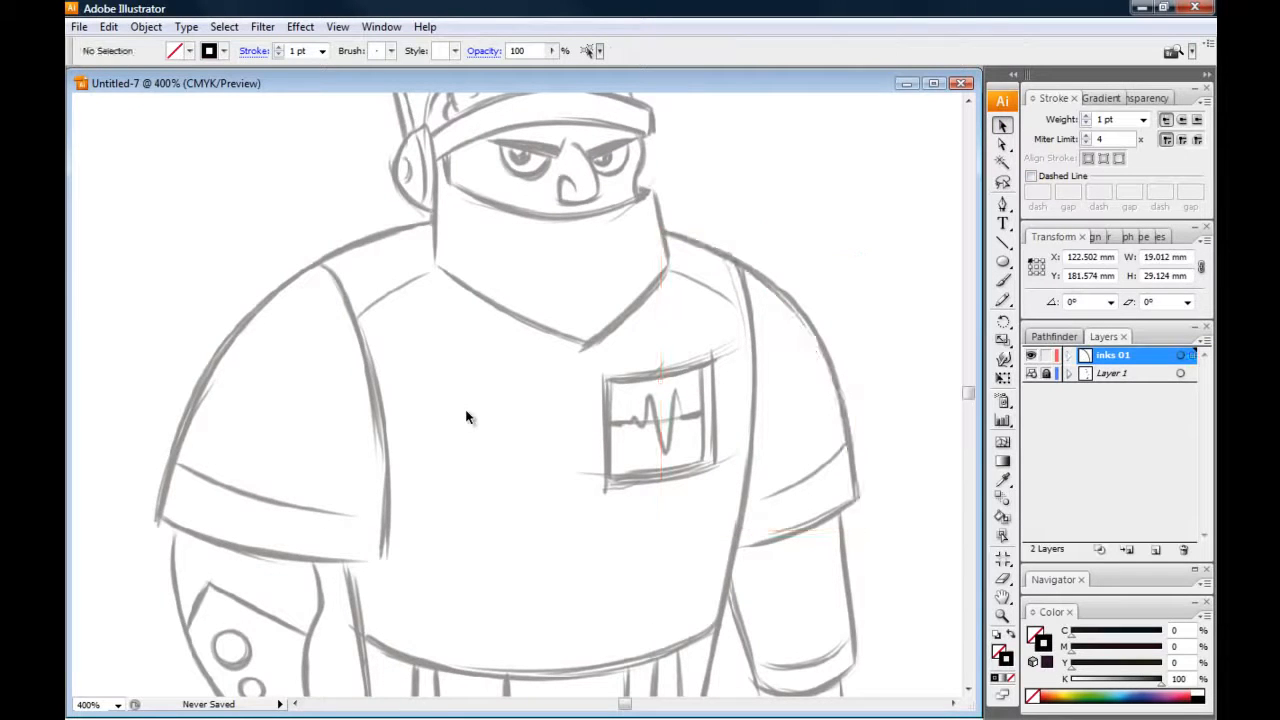
# Switch to the Pen tool and look over the whole cyborg sketch from the antenna to the boots
pyautogui.click(1003, 207)
pyautogui.moveTo(615, 393); pyautogui.dragTo(609, 361)
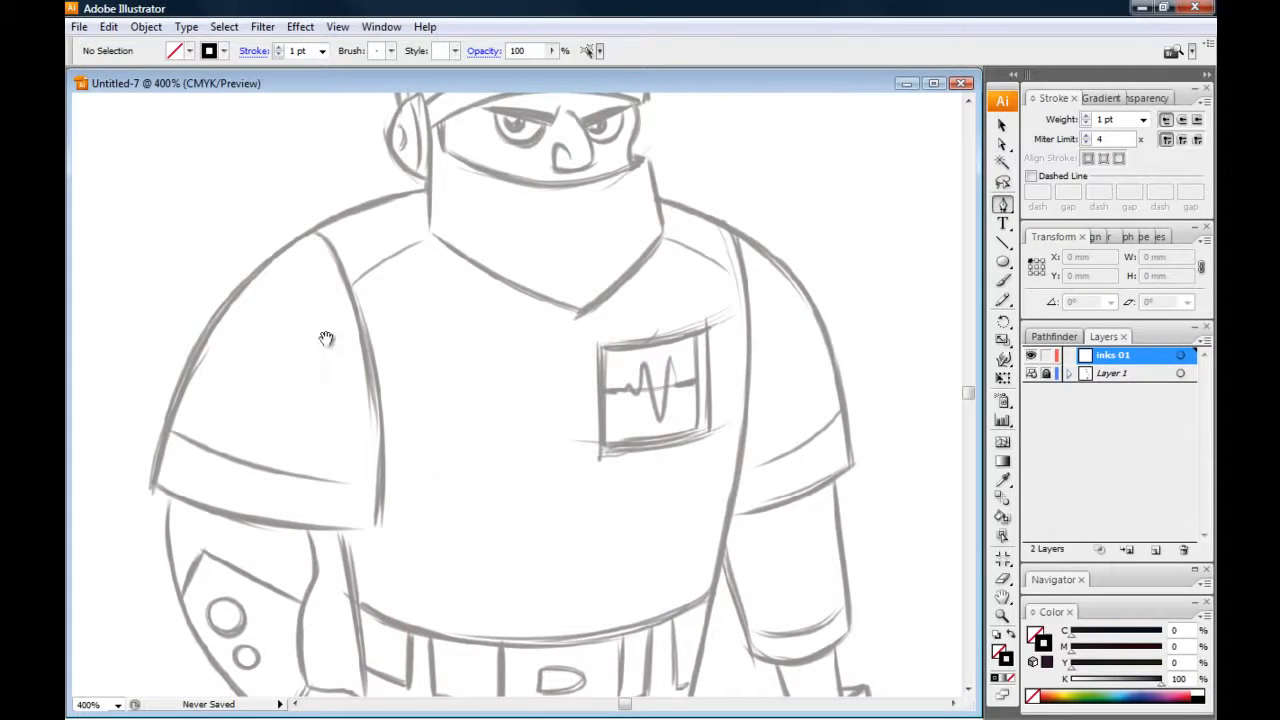
pyautogui.moveTo(325, 327); pyautogui.dragTo(333, 360)
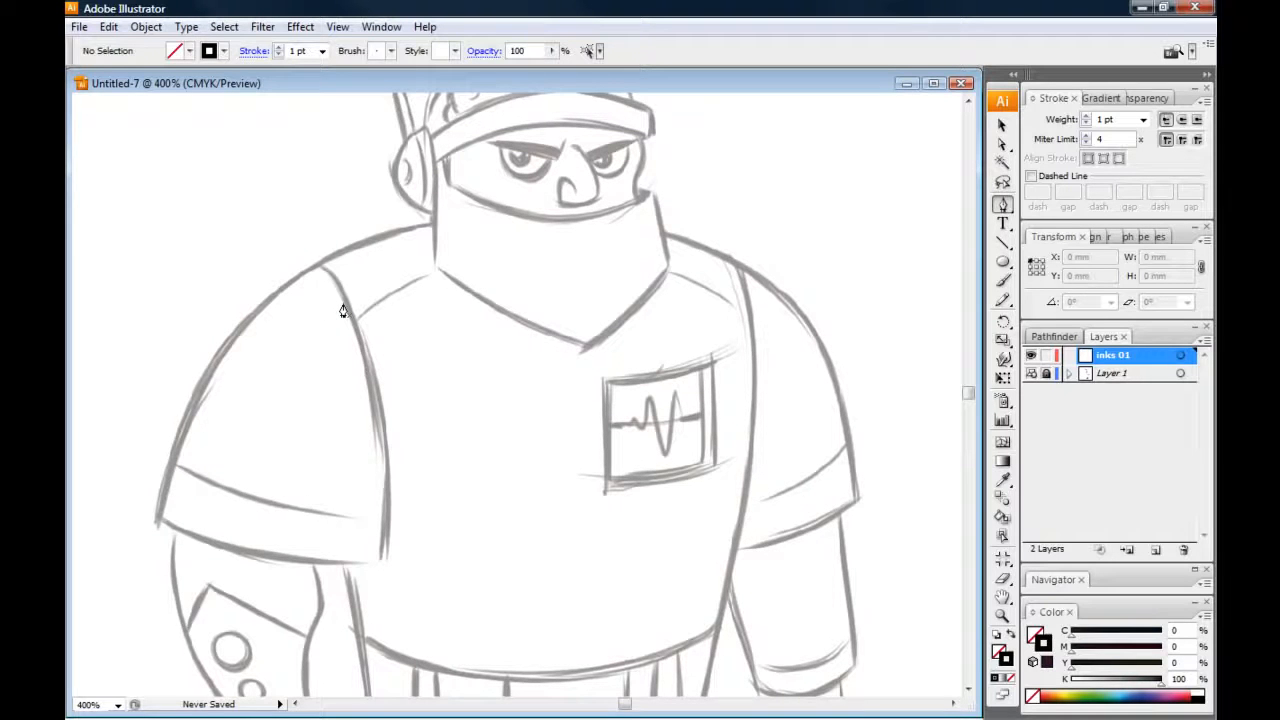
pyautogui.moveTo(289, 335); pyautogui.dragTo(305, 373)
pyautogui.moveTo(293, 319); pyautogui.dragTo(310, 361)
pyautogui.moveTo(313, 237); pyautogui.dragTo(325, 268)
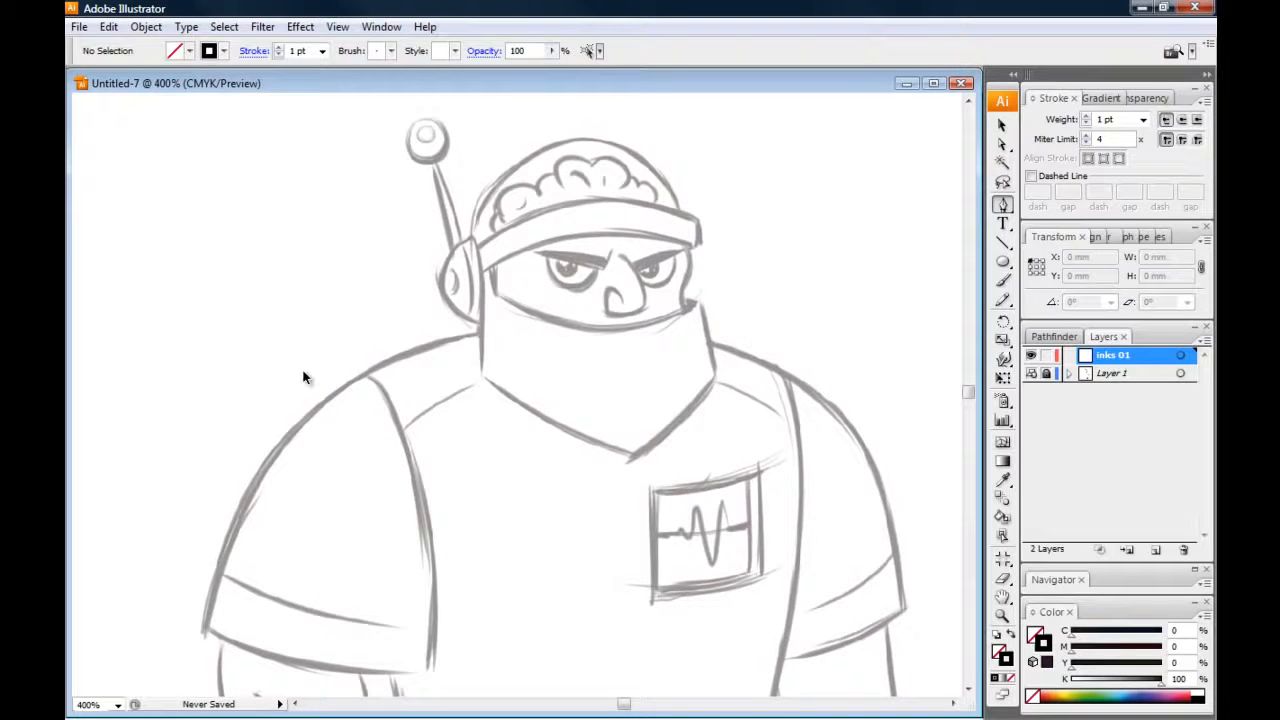
pyautogui.hotkey('ctrl', '-')
pyautogui.hotkey('ctrl', '-')
pyautogui.moveTo(309, 432); pyautogui.dragTo(306, 358)
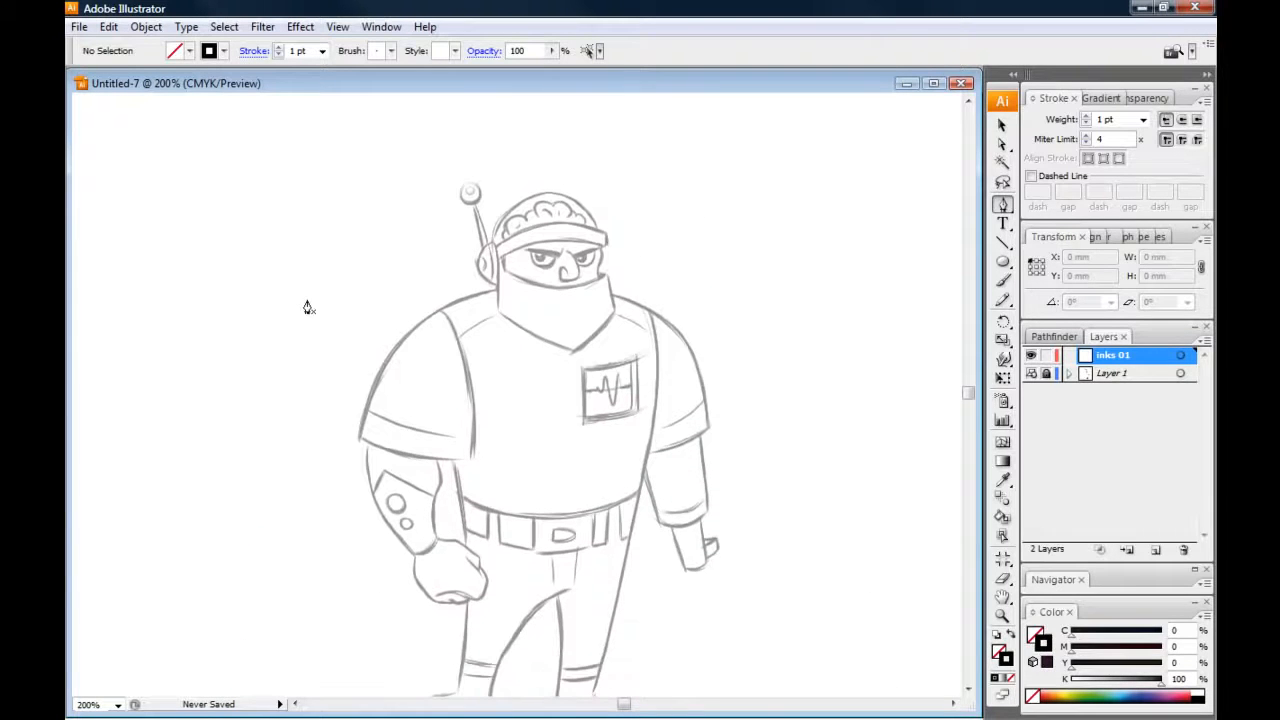
pyautogui.moveTo(262, 484); pyautogui.dragTo(277, 414)
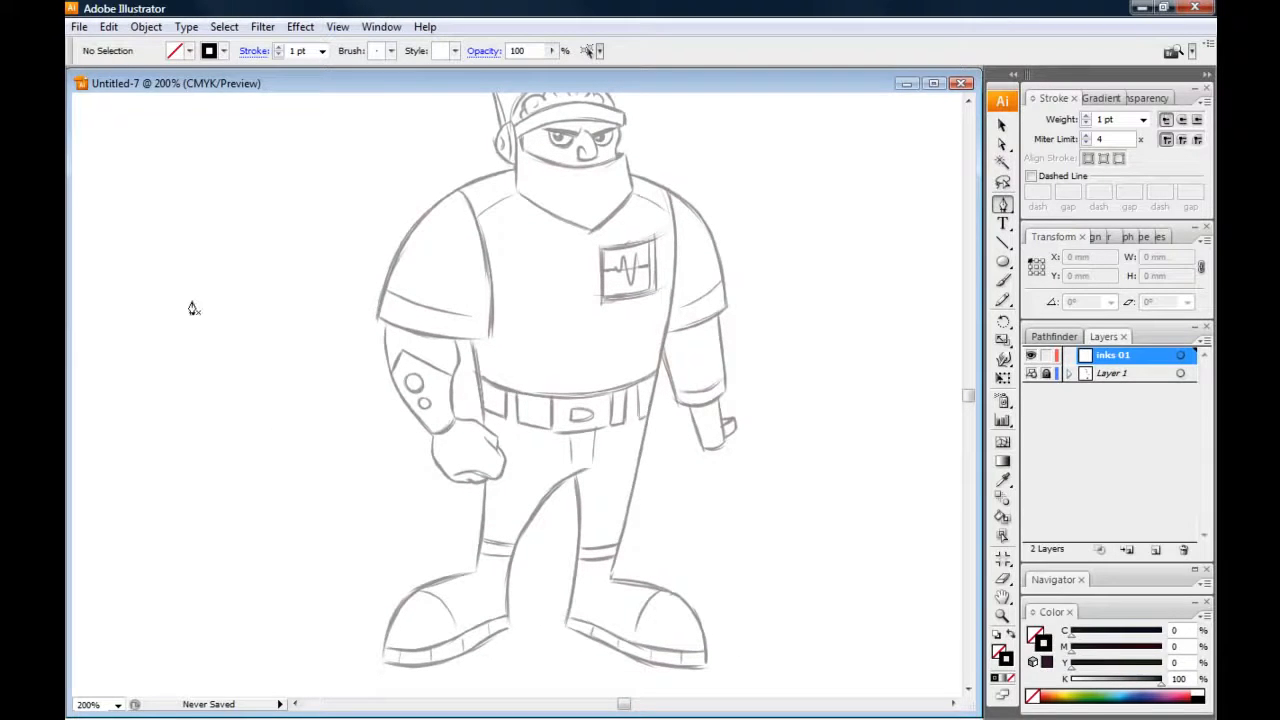
pyautogui.moveTo(234, 330); pyautogui.dragTo(240, 366)
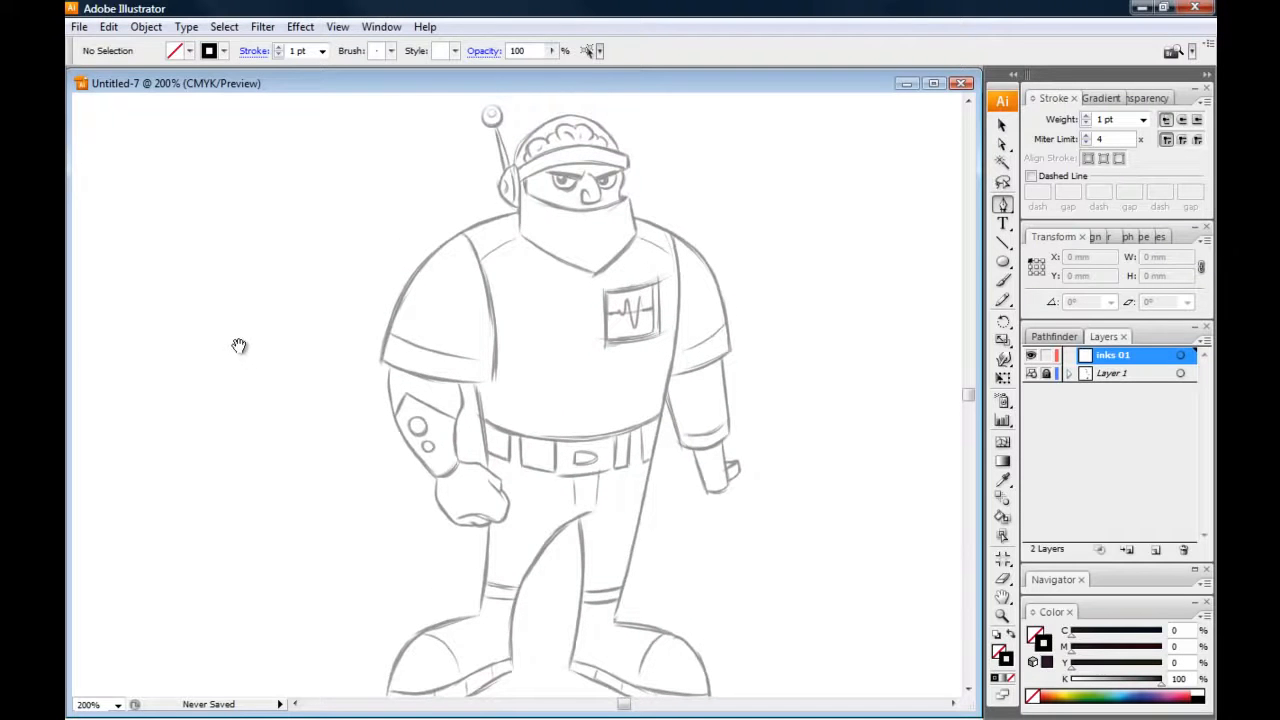
pyautogui.moveTo(260, 343); pyautogui.dragTo(260, 336)
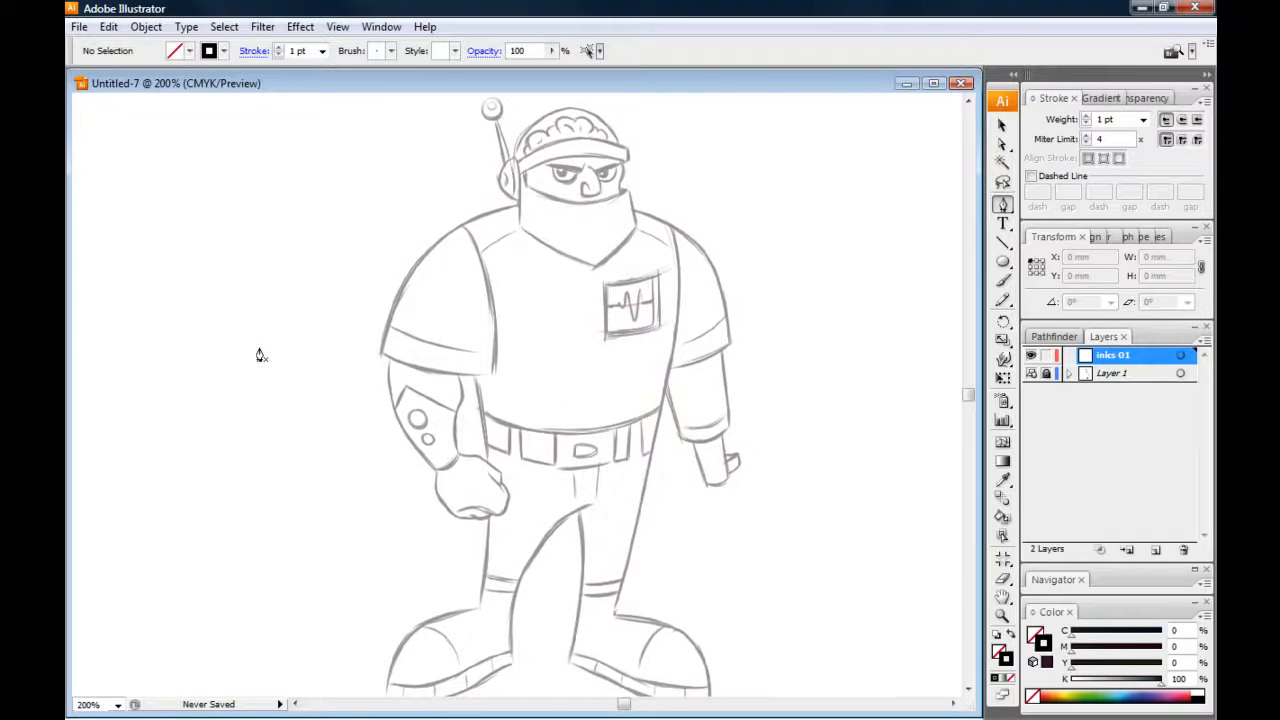
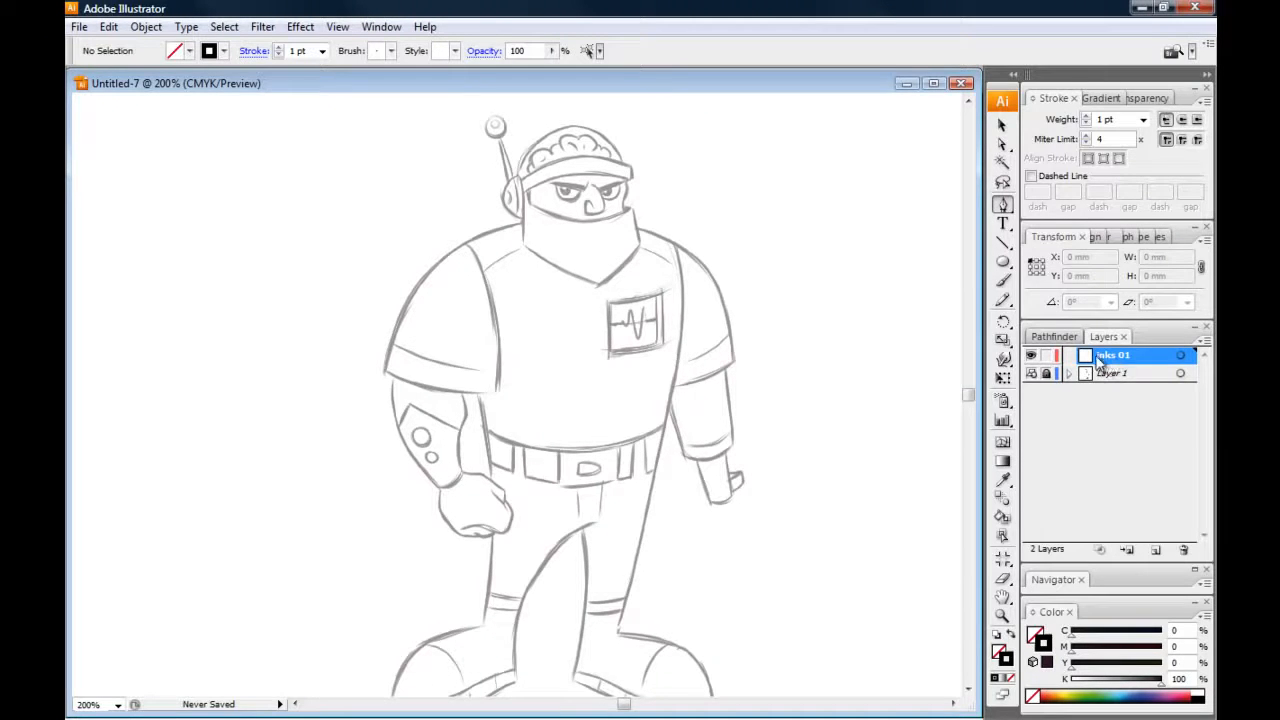
# Swap the fill and stroke so the Pen tool draws with a black fill and no stroke, ready to ink the hand
pyautogui.moveTo(432, 481)
pyautogui.mouseDown()
pyautogui.moveTo(435, 500)
pyautogui.moveTo(438, 478)
pyautogui.mouseUp()
pyautogui.moveTo(424, 312); pyautogui.dragTo(430, 310)
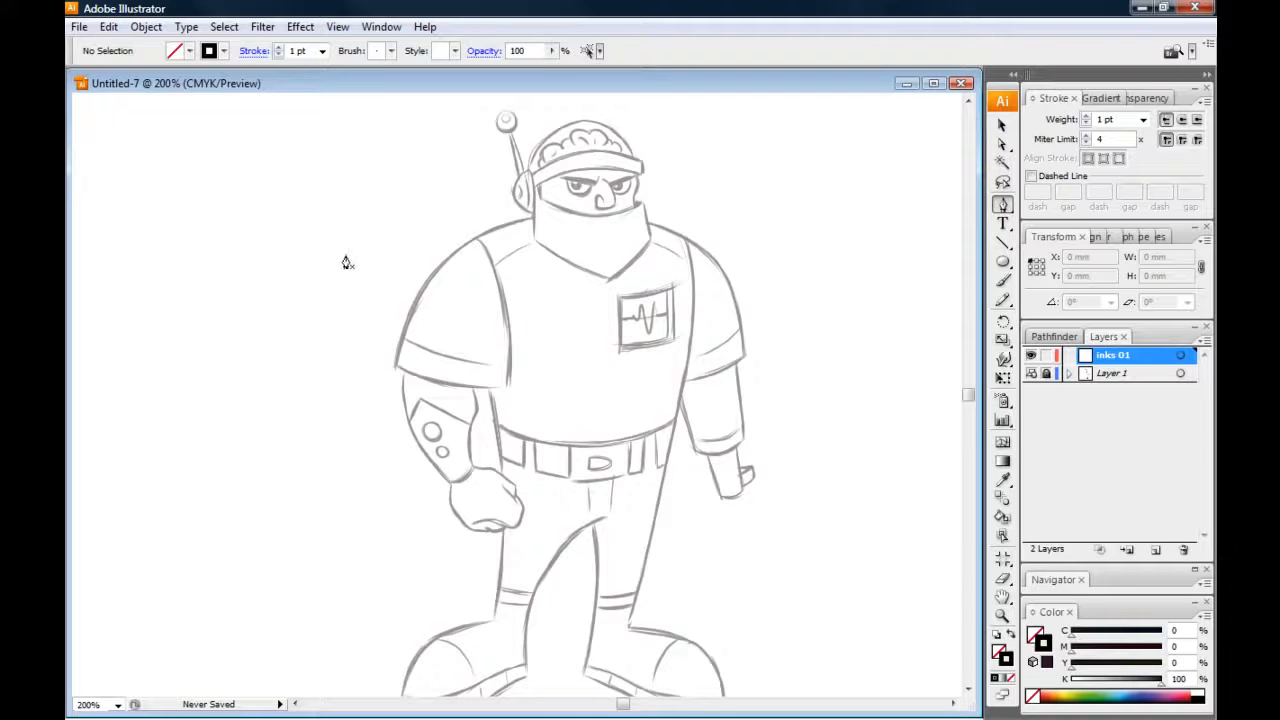
pyautogui.moveTo(378, 400); pyautogui.dragTo(390, 345)
pyautogui.moveTo(478, 355); pyautogui.dragTo(455, 380)
pyautogui.hotkey('ctrl', '+')
pyautogui.hotkey('ctrl', '+')
pyautogui.moveTo(514, 443); pyautogui.dragTo(204, 413)
pyautogui.hotkey('ctrl', '+')
pyautogui.hotkey('ctrl', '+')
pyautogui.moveTo(398, 266); pyautogui.dragTo(360, 318)
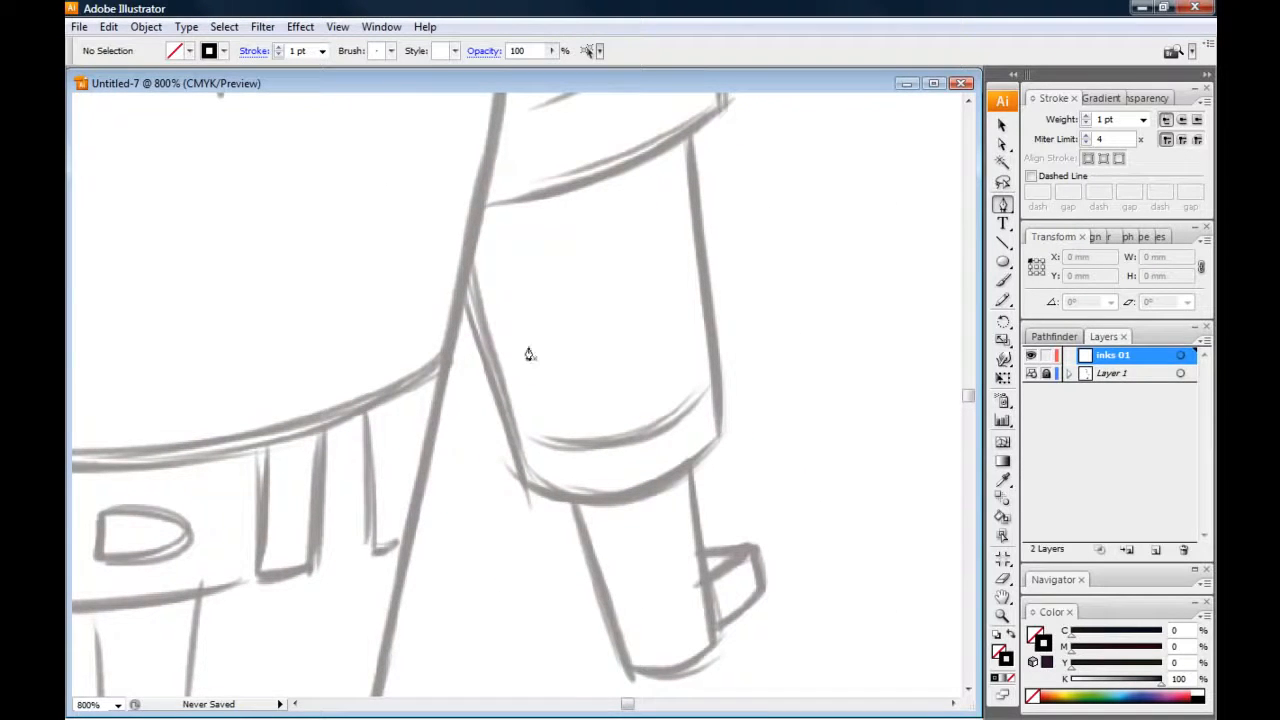
pyautogui.click(1011, 635)
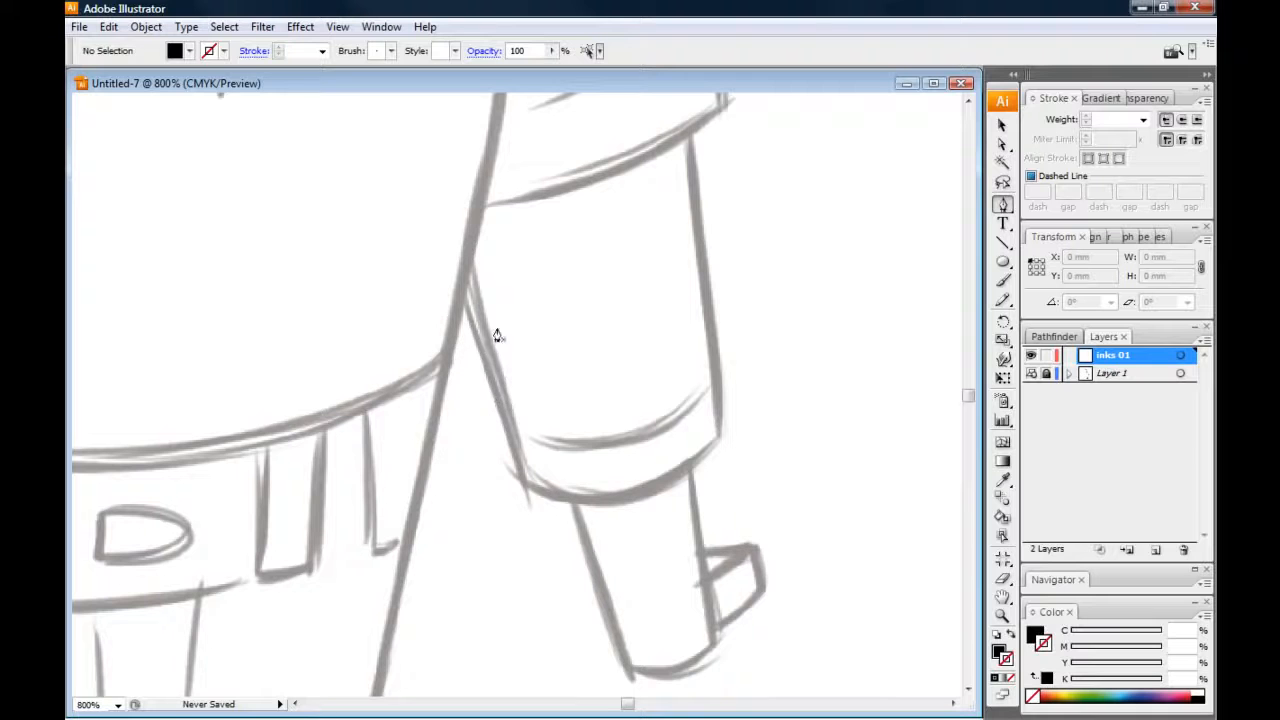
pyautogui.scroll(-5, 465, 436)
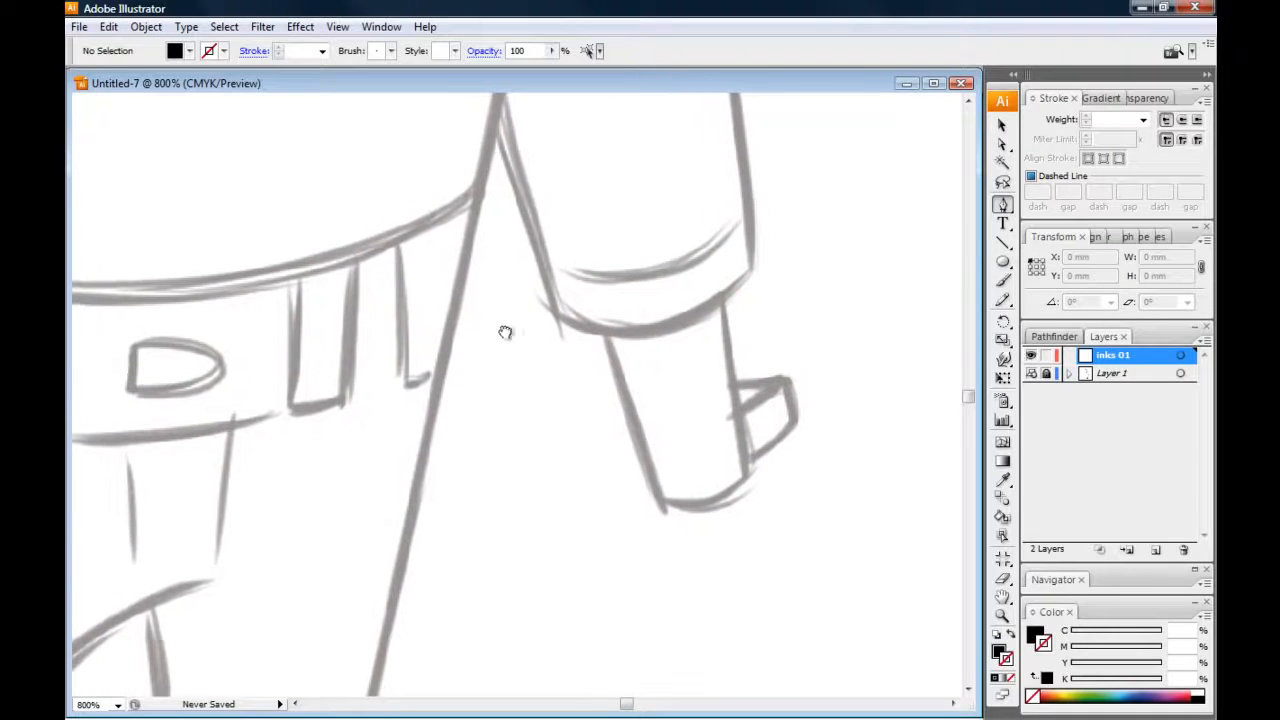
# Draw the outer edge of the hand below the cuff on the chest-monitor side, with straight sides and a curved bottom
pyautogui.click(723, 297)
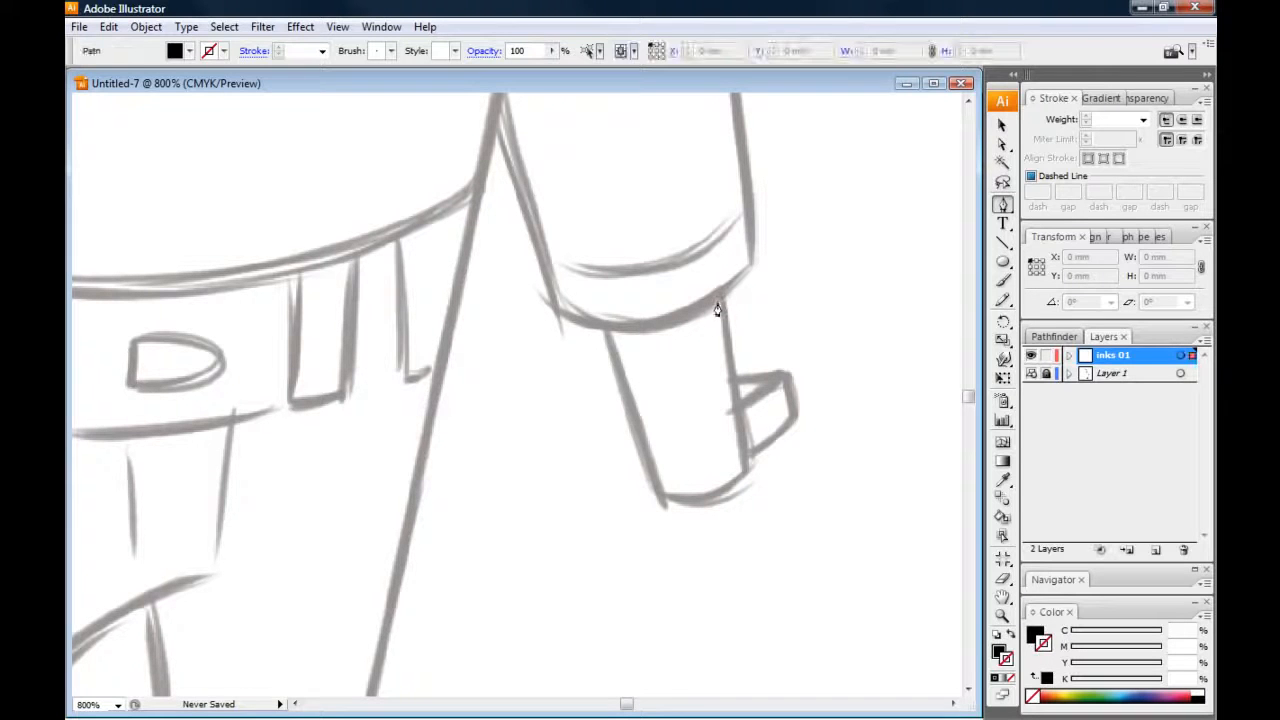
pyautogui.click(746, 473)
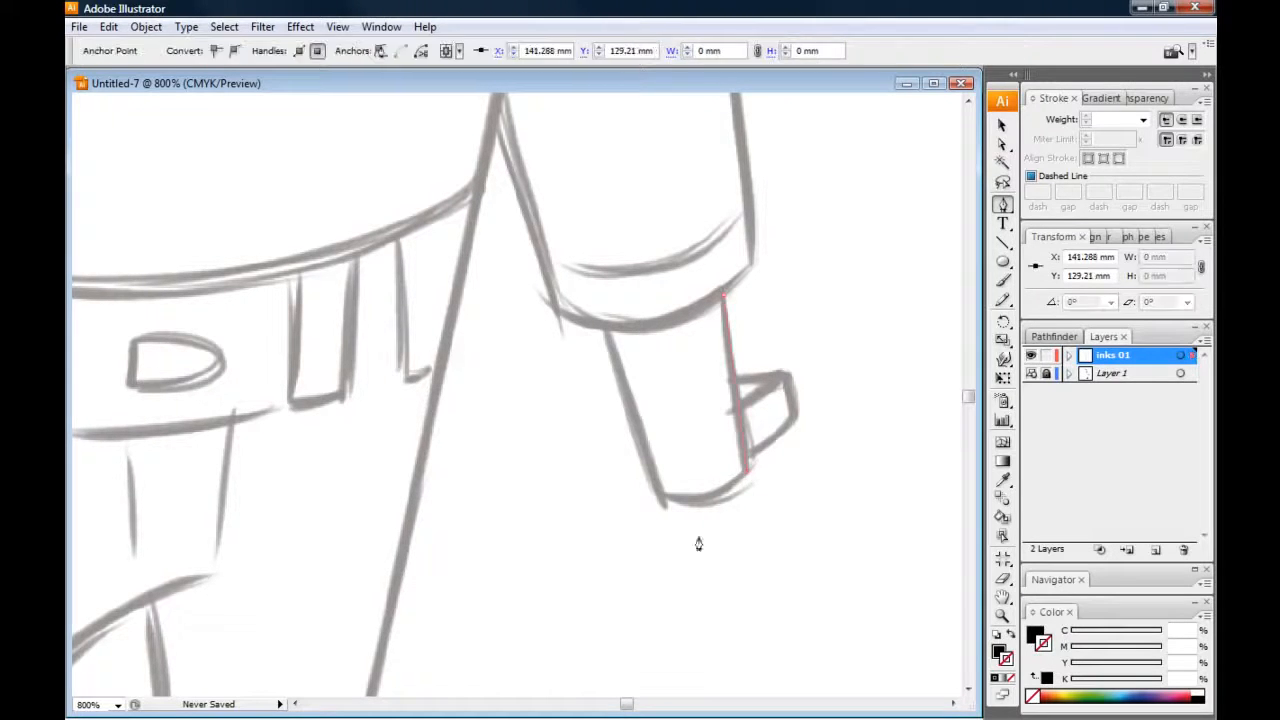
pyautogui.moveTo(656, 498); pyautogui.dragTo(588, 487)
pyautogui.click(656, 496)
pyautogui.click(604, 328)
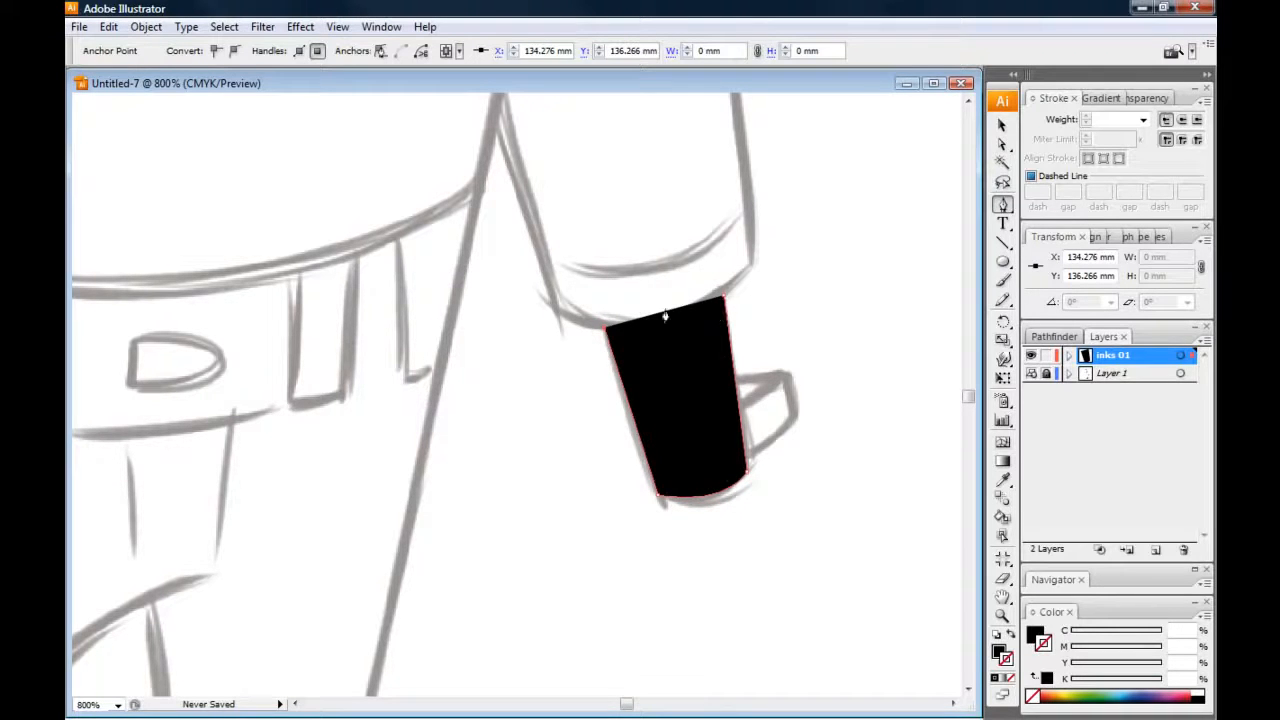
# Trace the inner edge of the hand parallel to the outer one, close the path into a thin black outline, and deselect it
pyautogui.moveTo(488, 380); pyautogui.dragTo(456, 386)
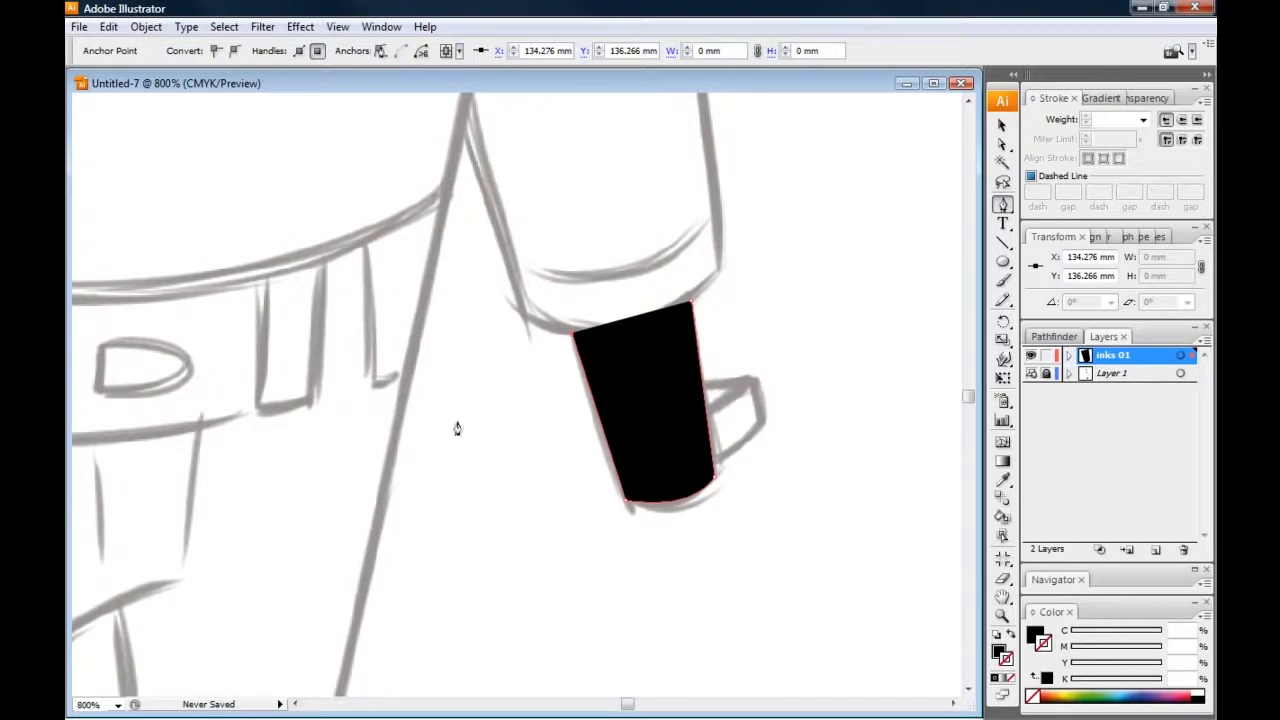
pyautogui.hotkey('ctrl', '+')
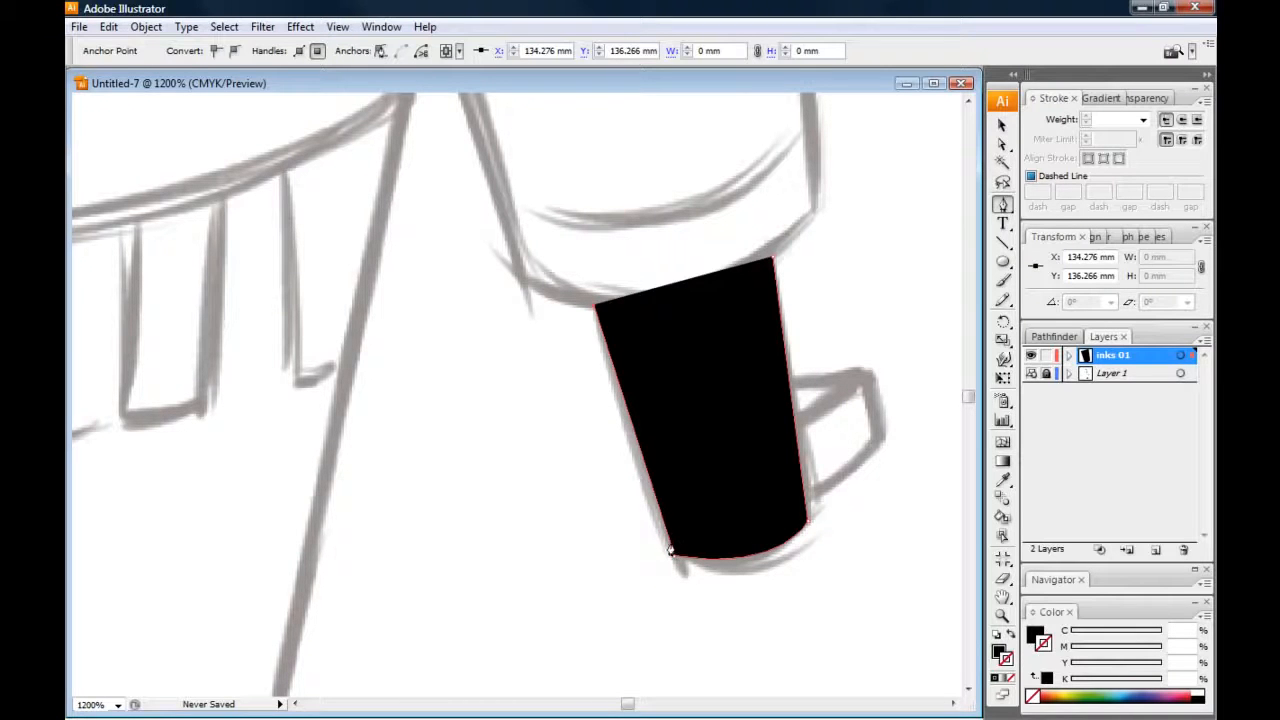
pyautogui.click(611, 306)
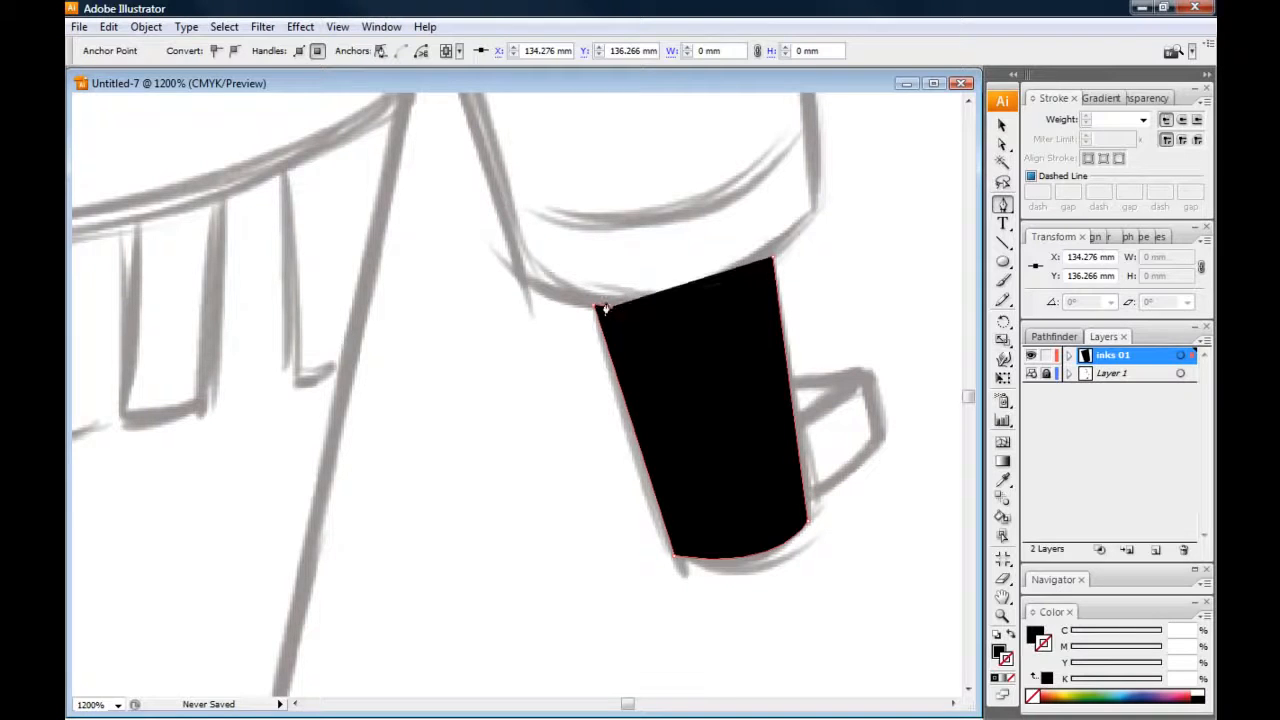
pyautogui.click(688, 548)
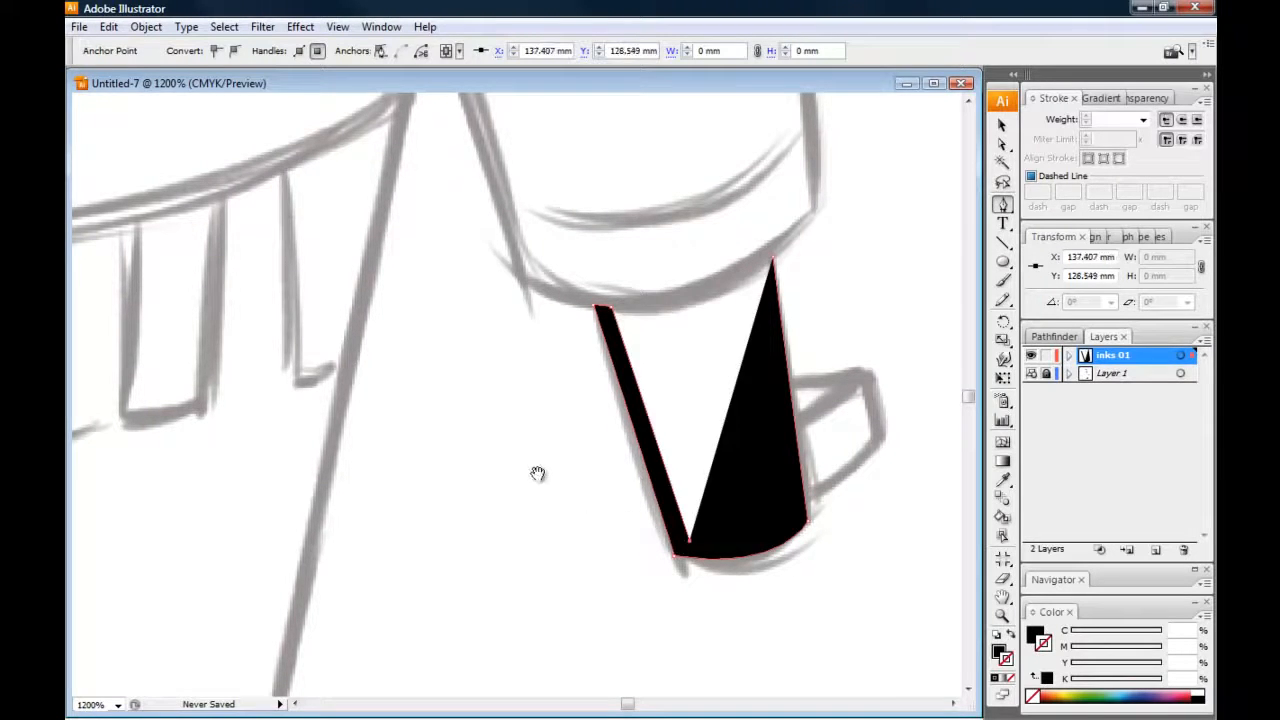
pyautogui.moveTo(551, 480); pyautogui.dragTo(383, 337)
pyautogui.moveTo(640, 386); pyautogui.dragTo(695, 344)
pyautogui.click(640, 393)
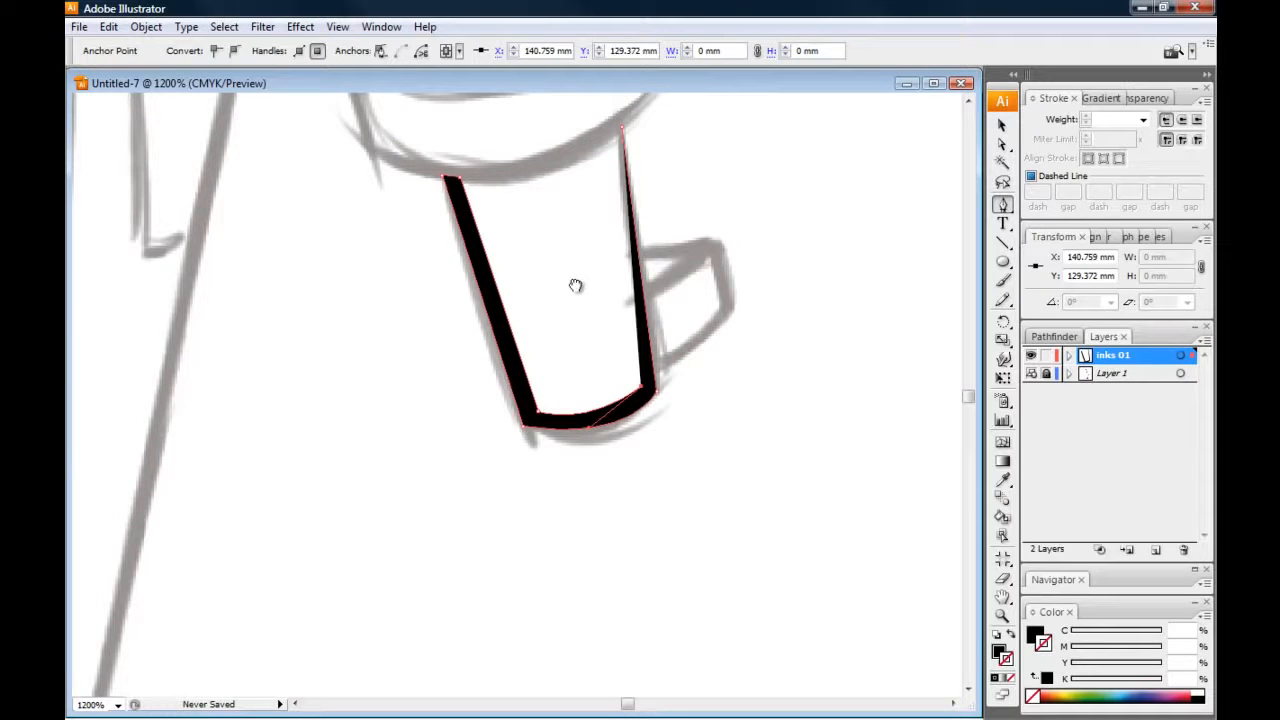
pyautogui.moveTo(574, 286); pyautogui.dragTo(648, 407)
pyautogui.click(682, 284)
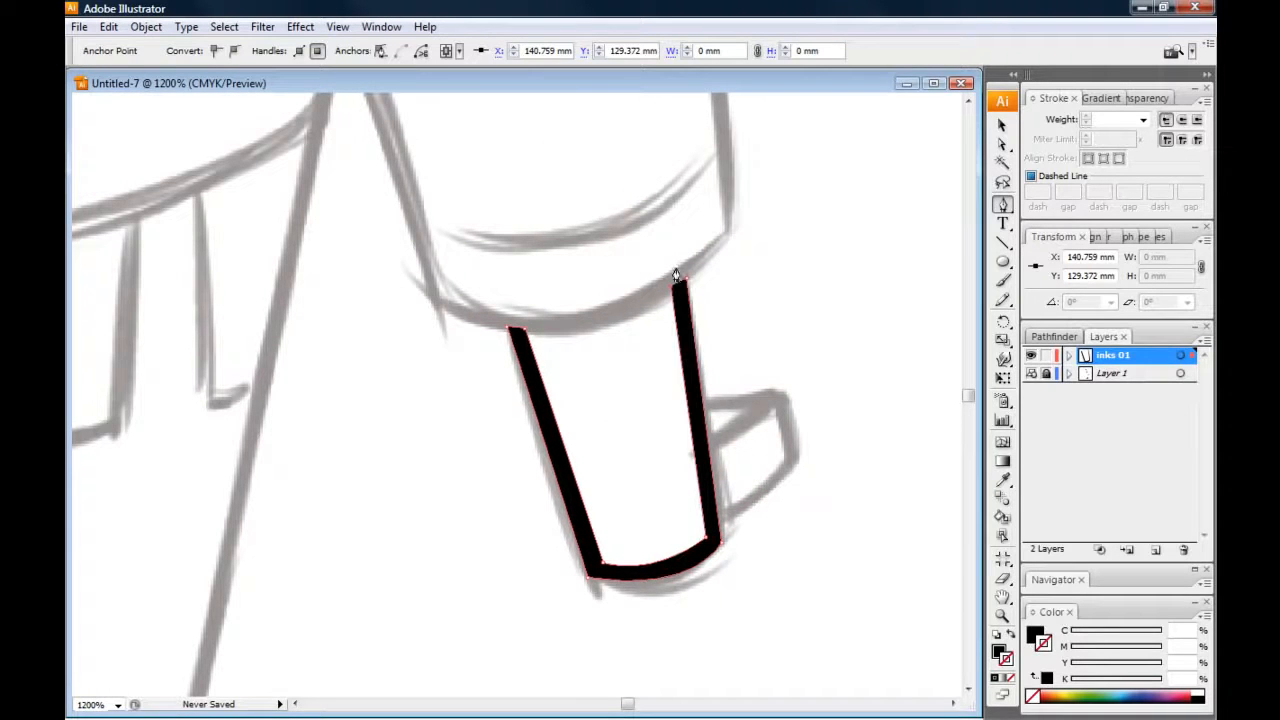
pyautogui.click(686, 283)
pyautogui.click(1002, 125)
pyautogui.click(771, 225)
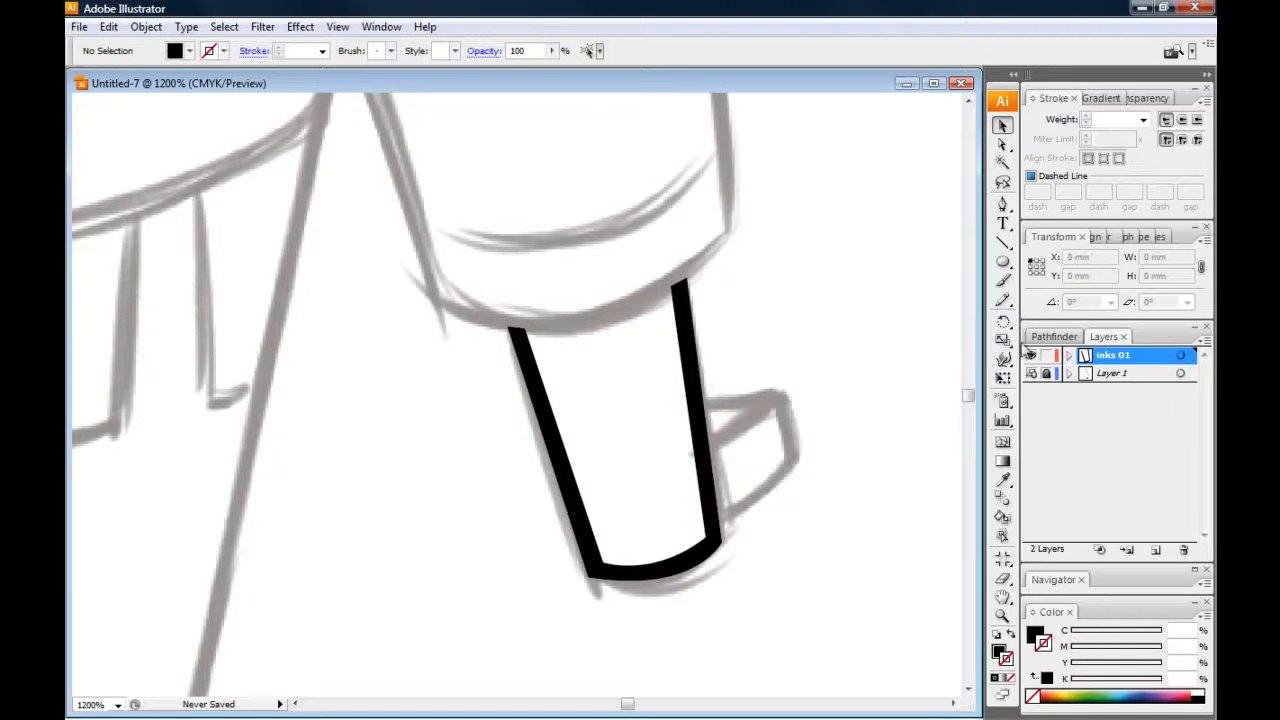
# Hide Layer 1, nudge the inner corner anchor of the hand outline slightly upward, and adjust the handle of the inner bottom curve
pyautogui.click(1030, 375)
pyautogui.moveTo(424, 498); pyautogui.dragTo(417, 440)
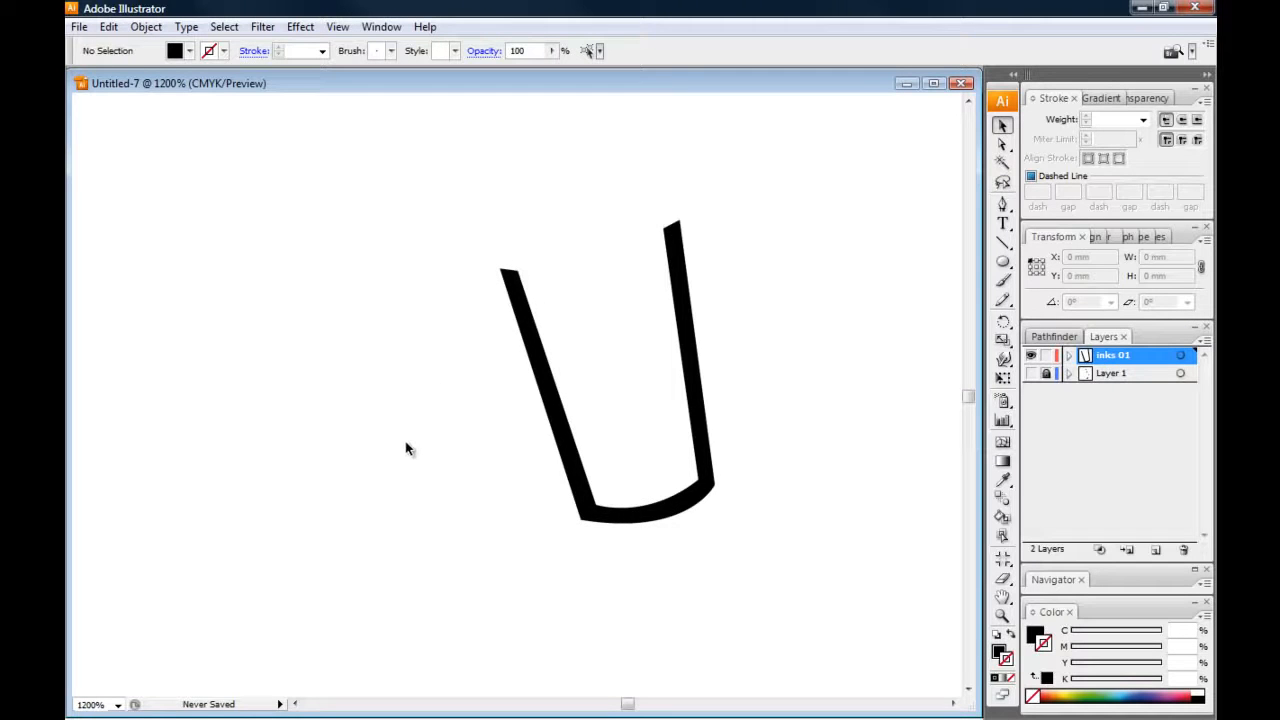
pyautogui.hotkey('ctrl', '=')
pyautogui.hotkey('ctrl', '=')
pyautogui.moveTo(399, 342); pyautogui.dragTo(298, 325)
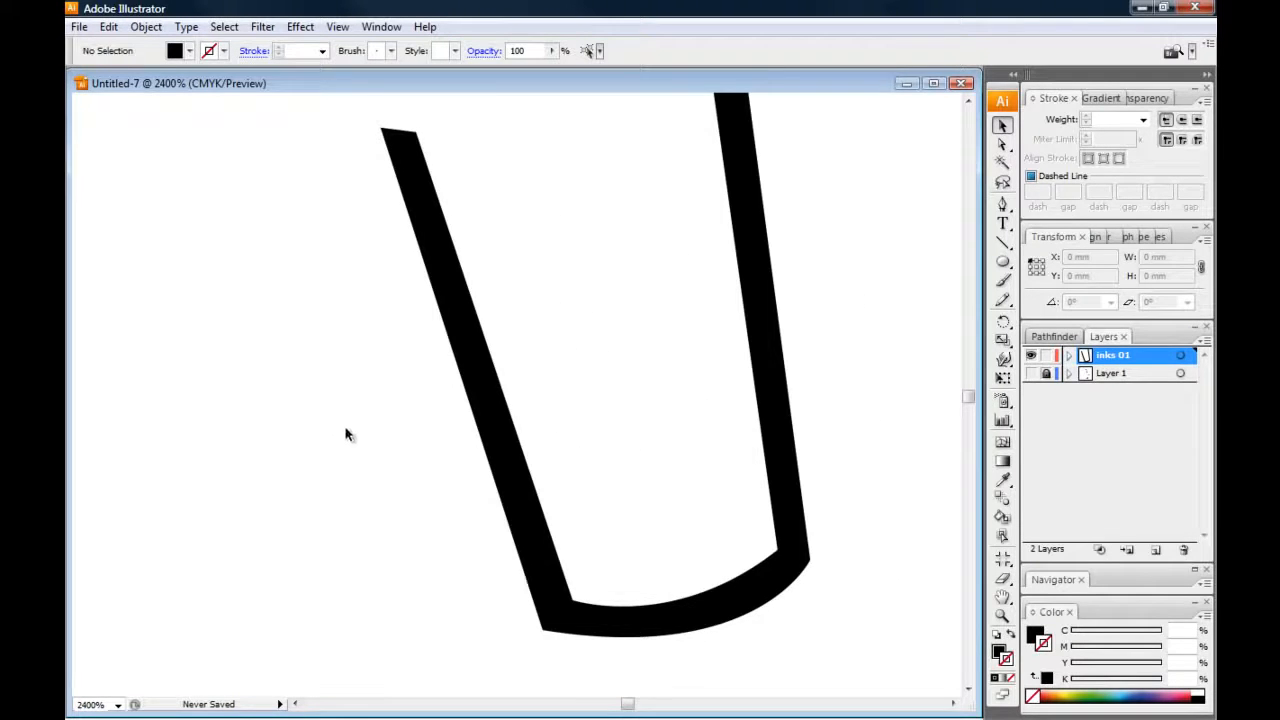
pyautogui.moveTo(334, 461); pyautogui.dragTo(290, 359)
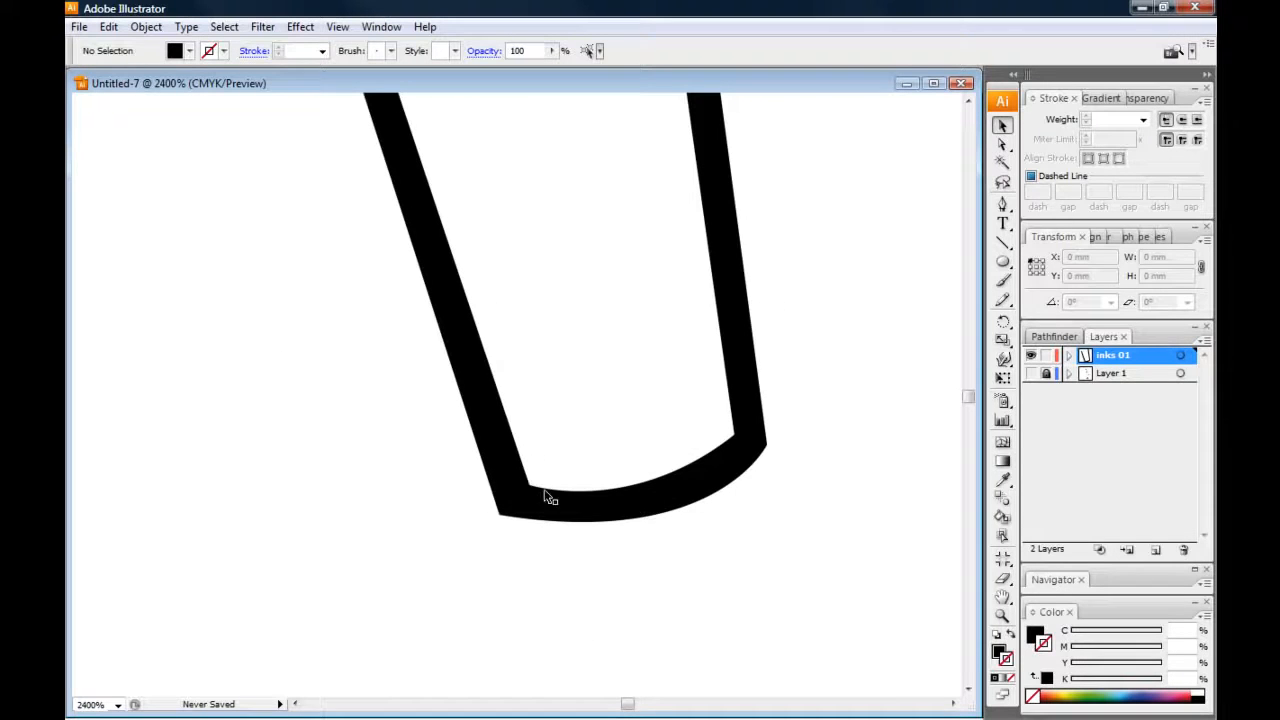
pyautogui.click(1003, 146)
pyautogui.click(529, 486)
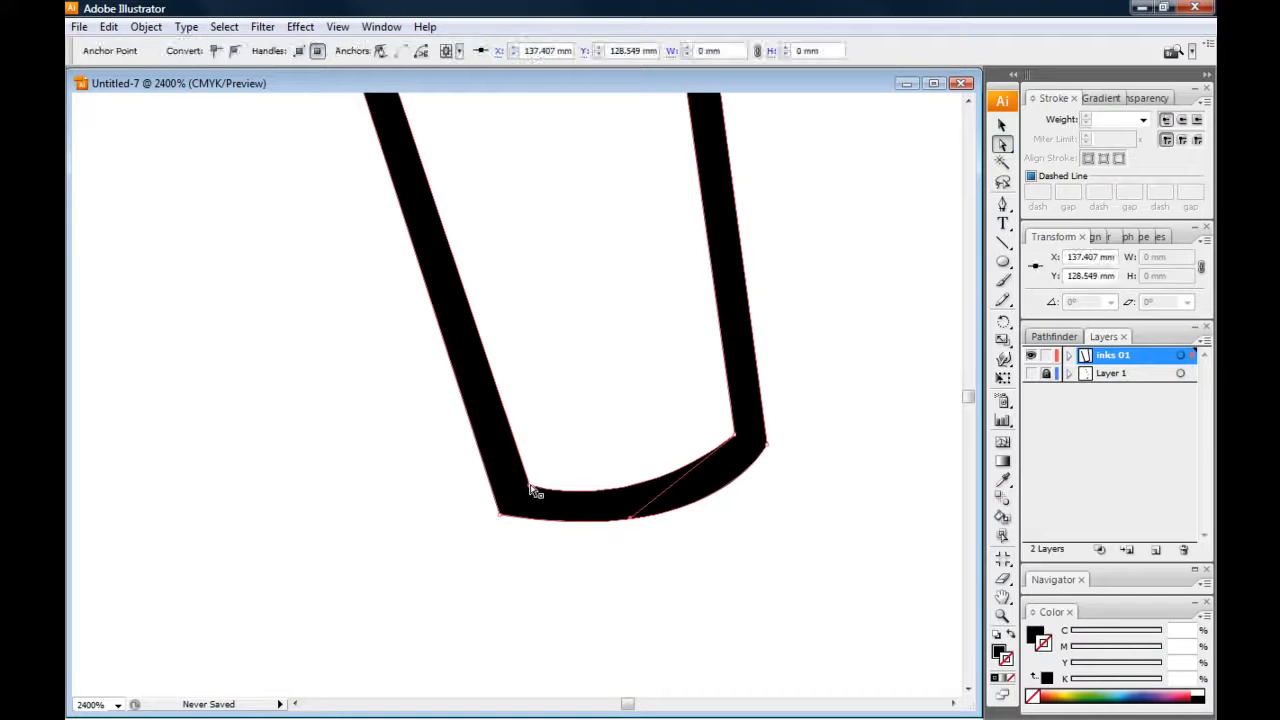
pyautogui.moveTo(529, 486); pyautogui.dragTo(527, 479)
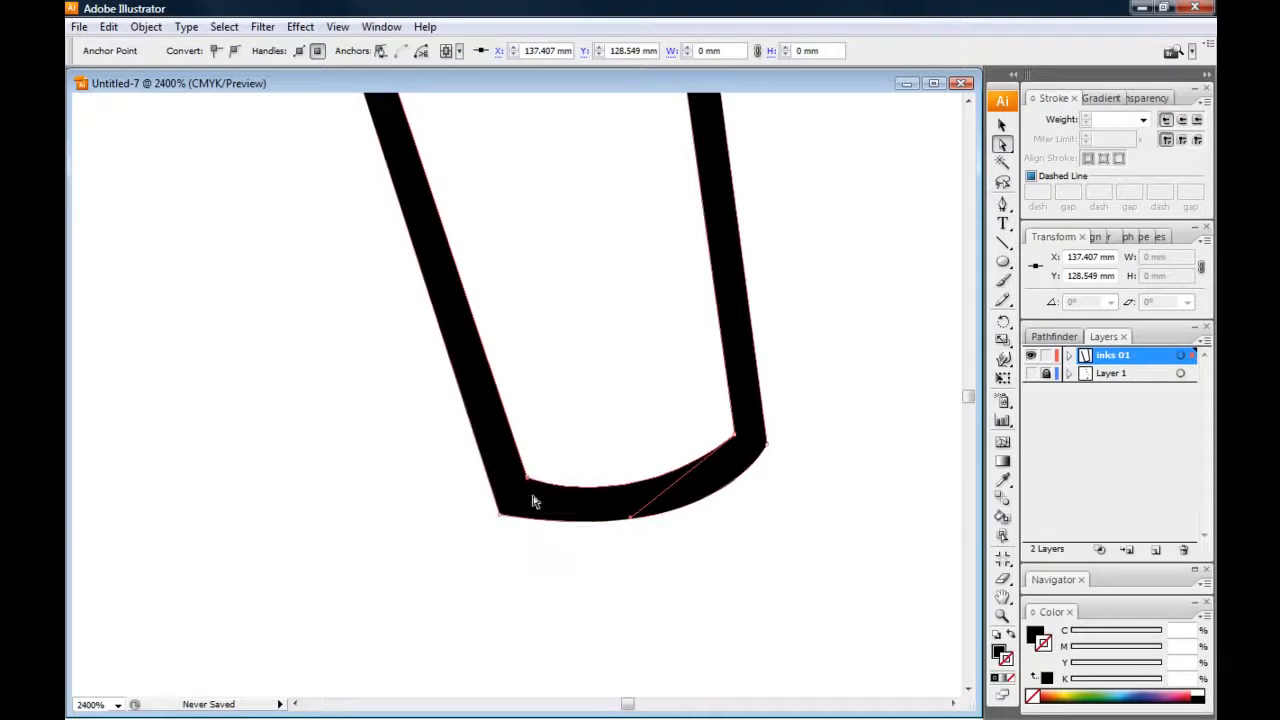
pyautogui.moveTo(629, 522)
pyautogui.mouseDown()
pyautogui.moveTo(620, 517)
pyautogui.moveTo(642, 514)
pyautogui.mouseUp()
pyautogui.click(468, 437)
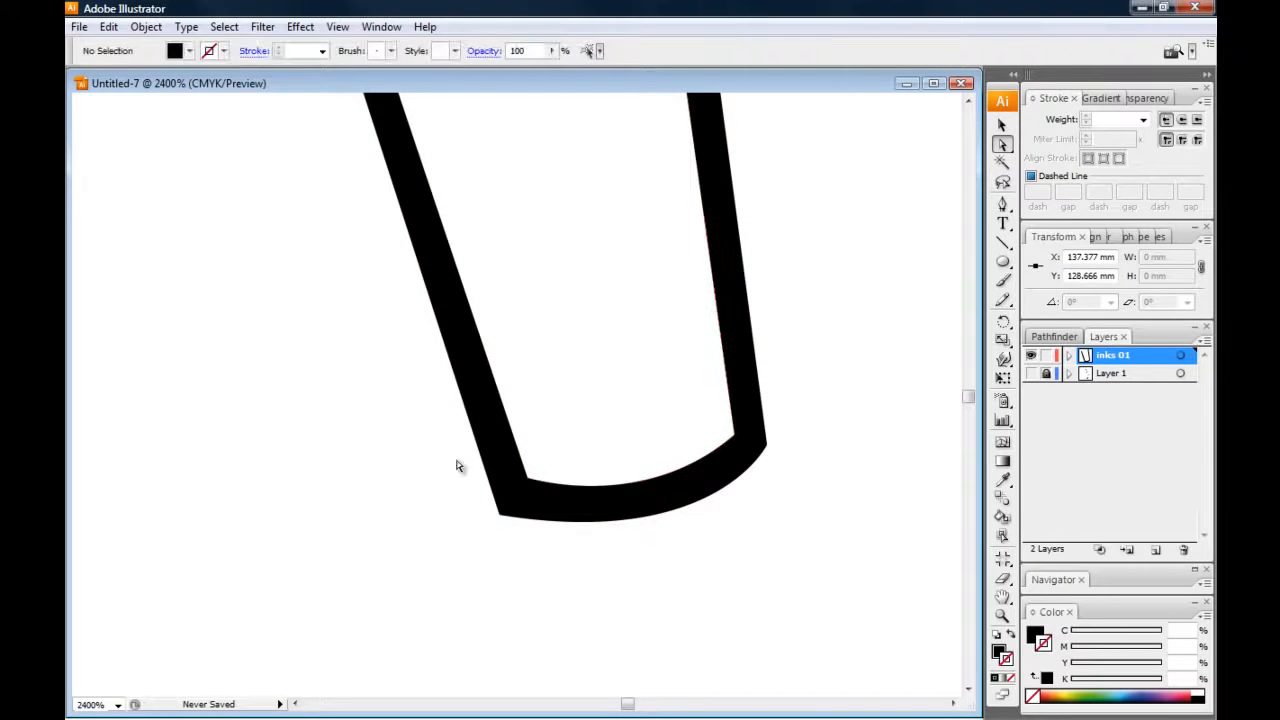
# Adjust the outer corner anchor of the hand outline and its curve handle to even out the bottom line's thickness
pyautogui.click(501, 516)
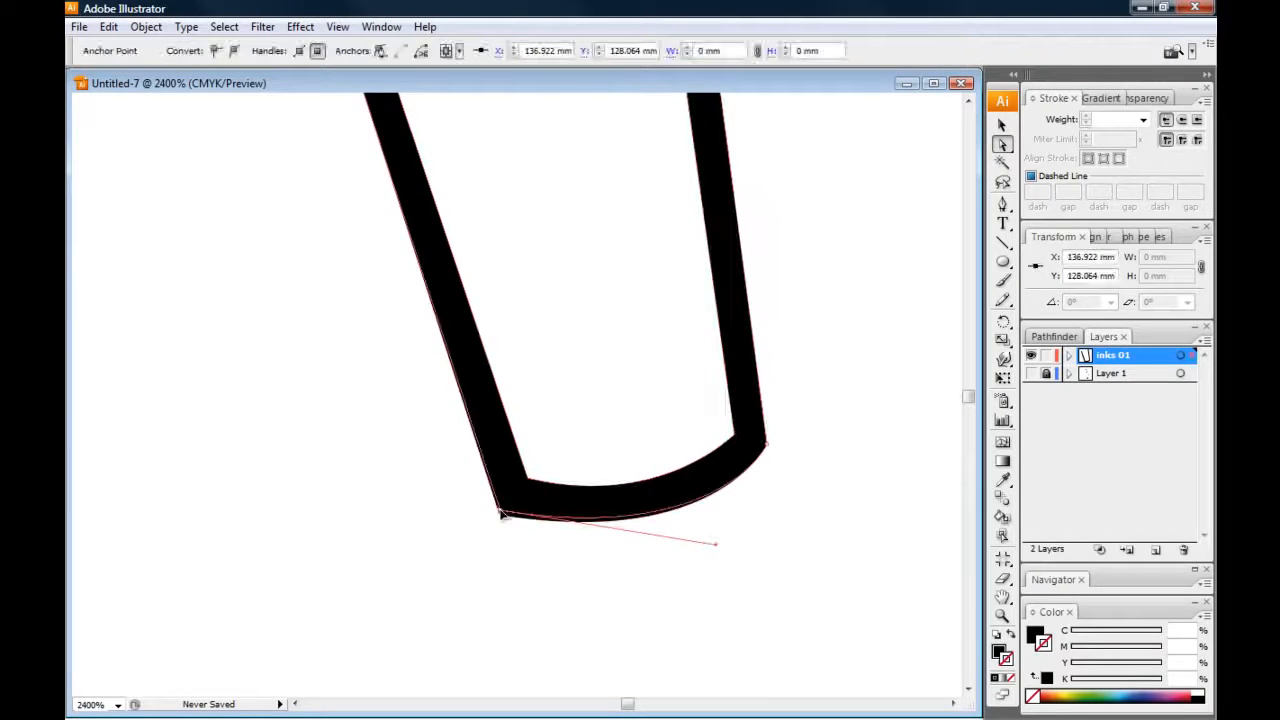
pyautogui.moveTo(714, 546); pyautogui.dragTo(716, 552)
pyautogui.click(381, 394)
pyautogui.hotkey('ctrl', '-')
pyautogui.hotkey('ctrl', '-')
pyautogui.hotkey('ctrl', '-')
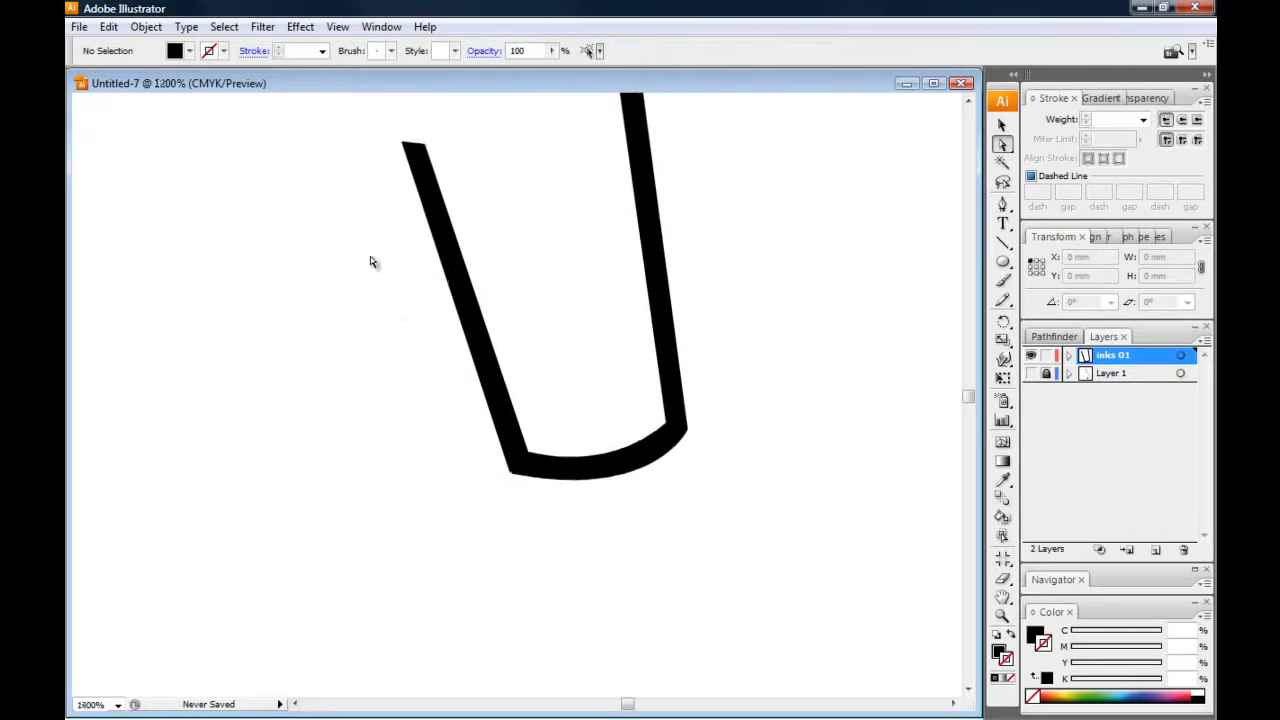
# Show Layer 1 again and stretch the whole hand outline slightly downward towards the sketched fingertips
pyautogui.click(1032, 374)
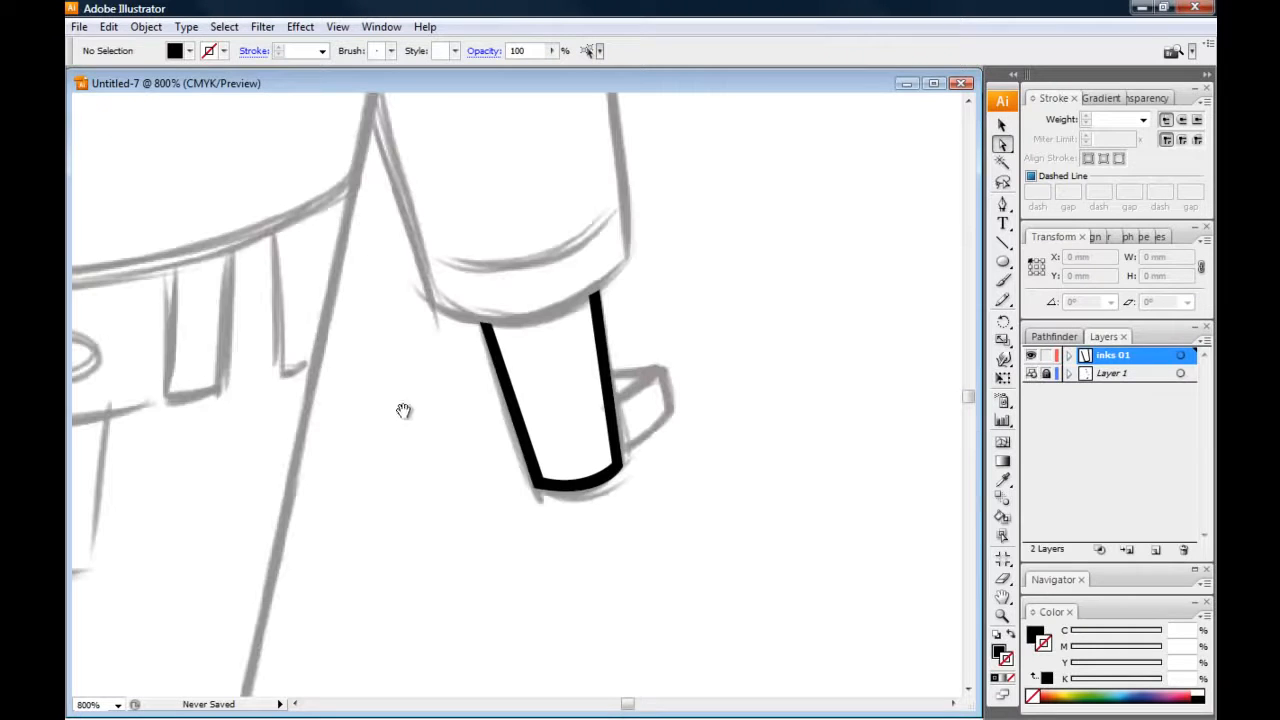
pyautogui.hotkey('ctrl', '=')
pyautogui.press('v')
pyautogui.moveTo(394, 246); pyautogui.dragTo(711, 549)
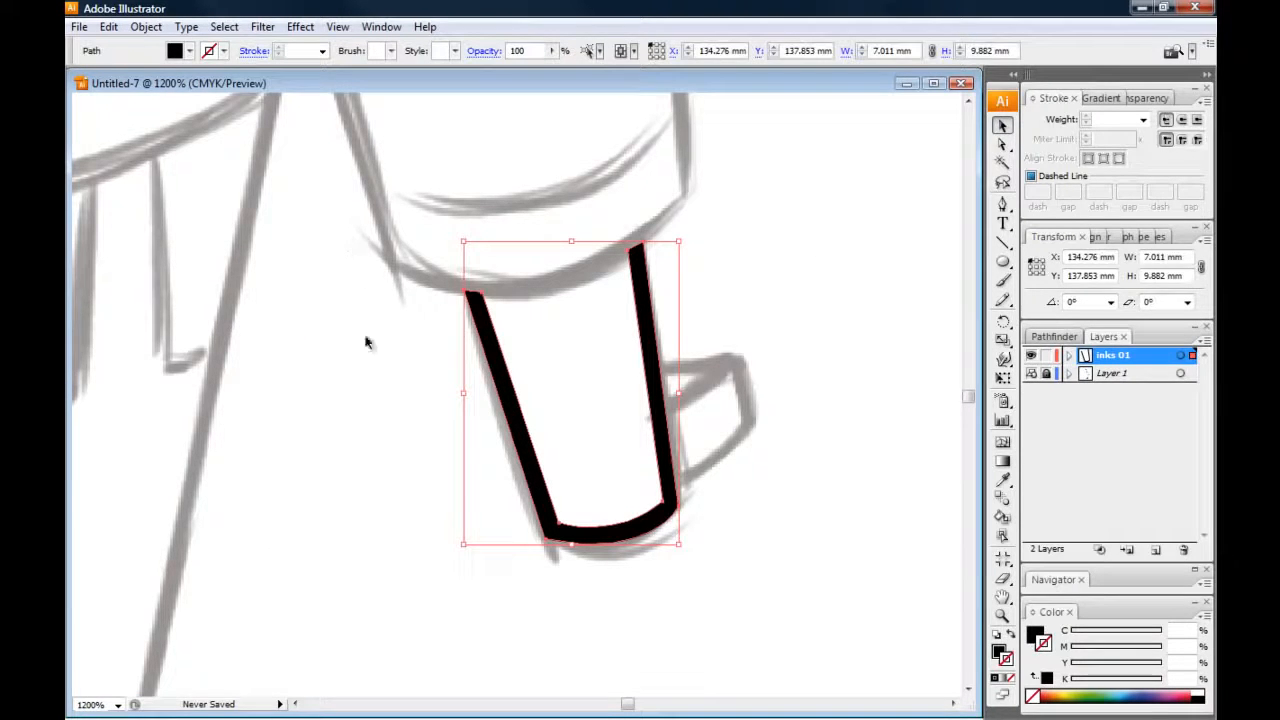
pyautogui.moveTo(464, 544); pyautogui.dragTo(464, 553)
pyautogui.click(391, 508)
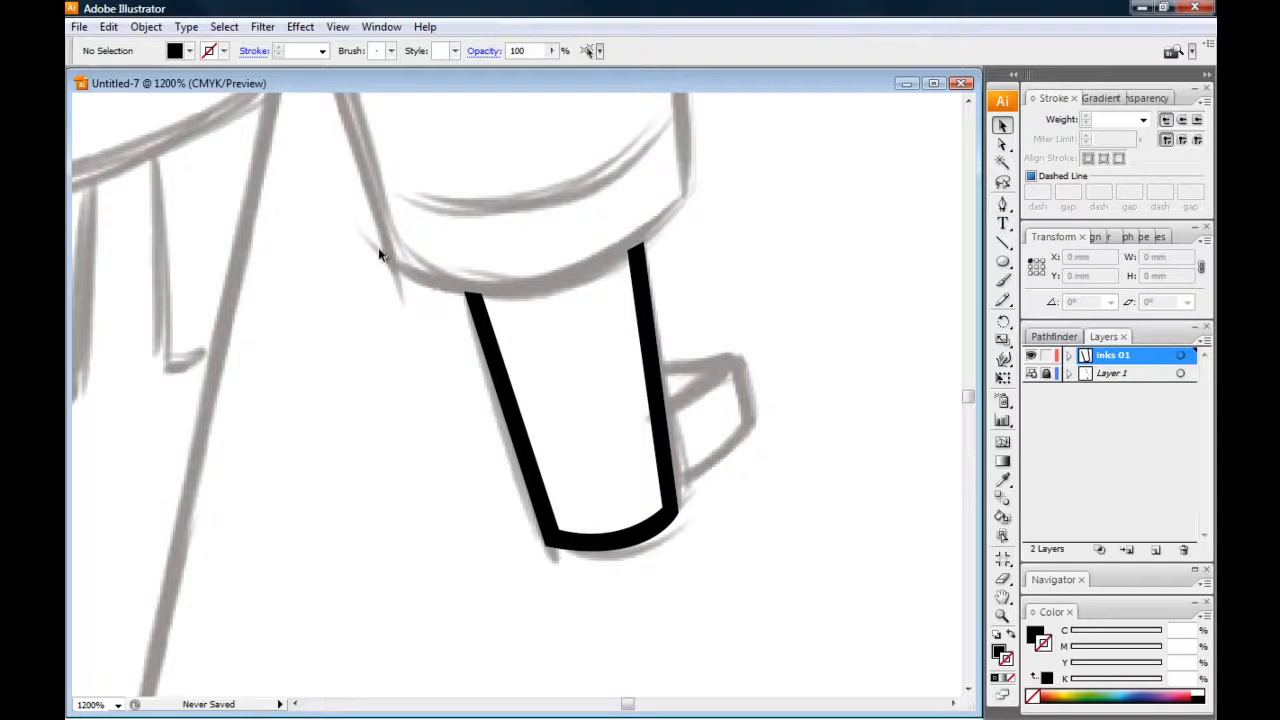
# Examine the hand outline's upper anchors and its fit with the sketched cuff and forearm
pyautogui.click(1003, 144)
pyautogui.moveTo(379, 354); pyautogui.dragTo(415, 390)
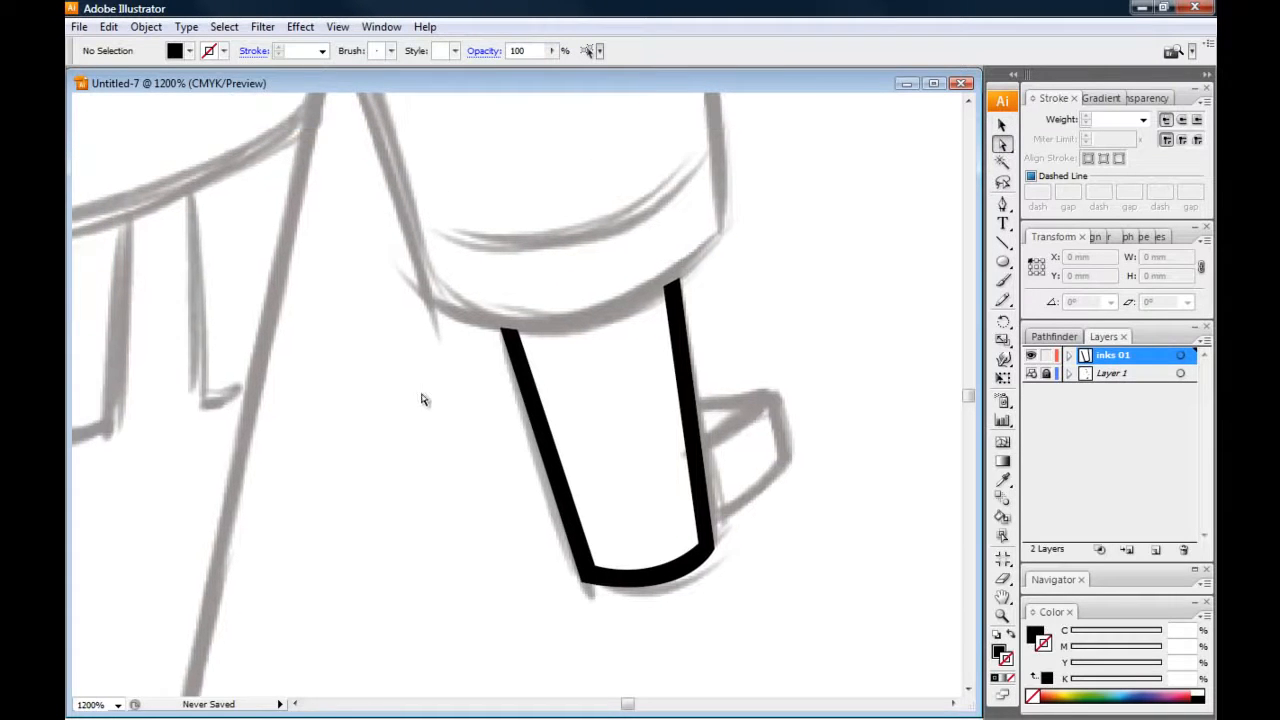
pyautogui.hotkey('ctrl', '+')
pyautogui.click(523, 312)
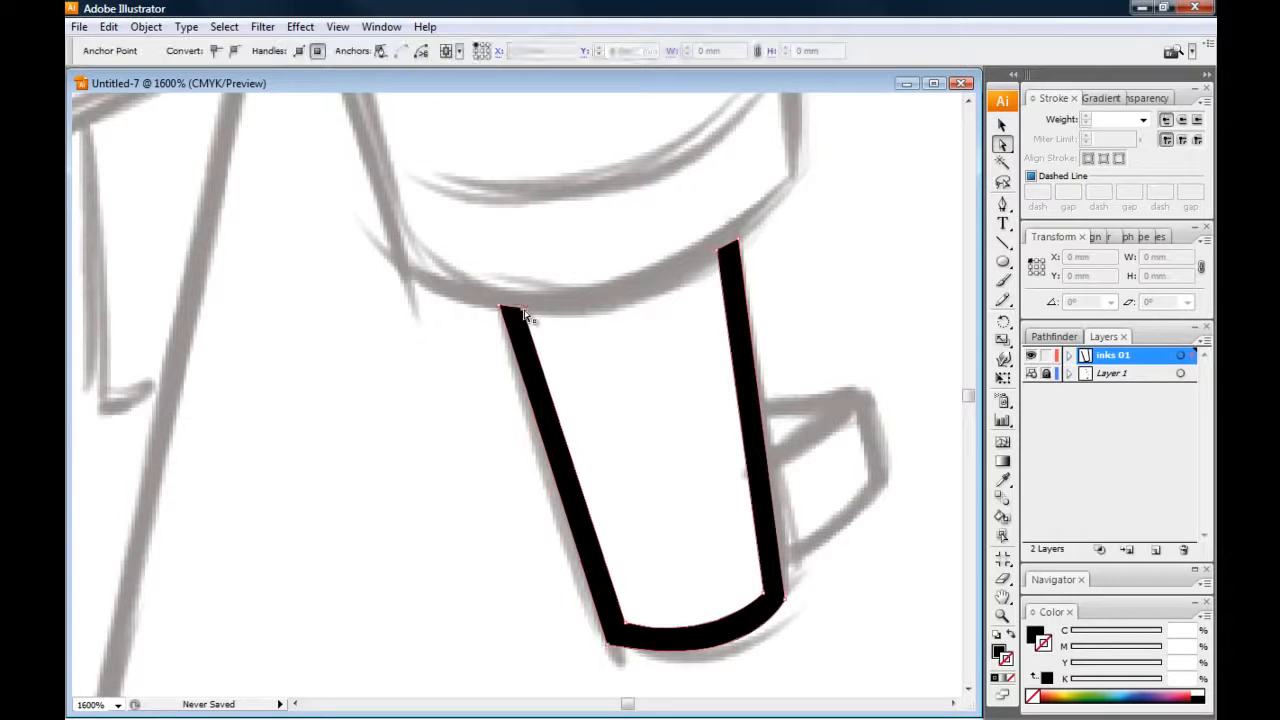
pyautogui.click(417, 341)
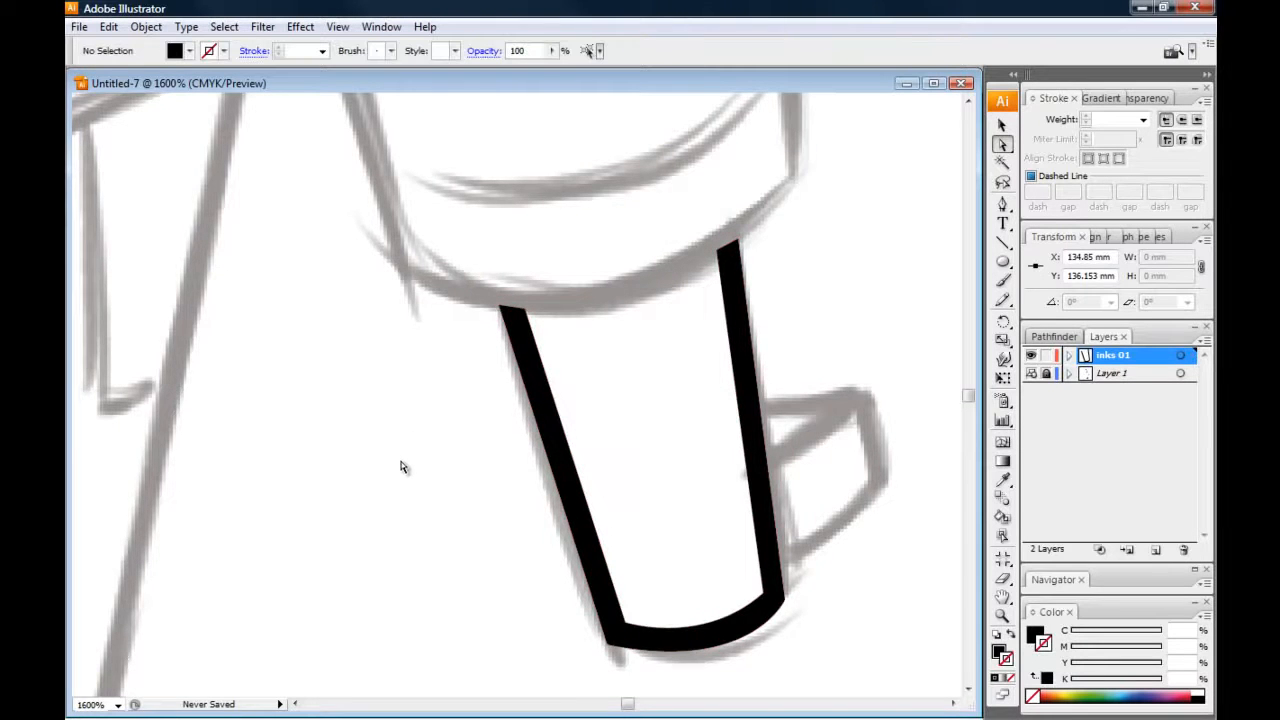
pyautogui.hotkey('ctrl', '-')
pyautogui.moveTo(391, 399); pyautogui.dragTo(385, 428)
pyautogui.hotkey('ctrl', '-')
pyautogui.hotkey('ctrl', '-')
pyautogui.moveTo(352, 223)
pyautogui.mouseDown()
pyautogui.moveTo(363, 284)
pyautogui.moveTo(376, 253)
pyautogui.mouseUp()
pyautogui.moveTo(368, 433); pyautogui.dragTo(386, 382)
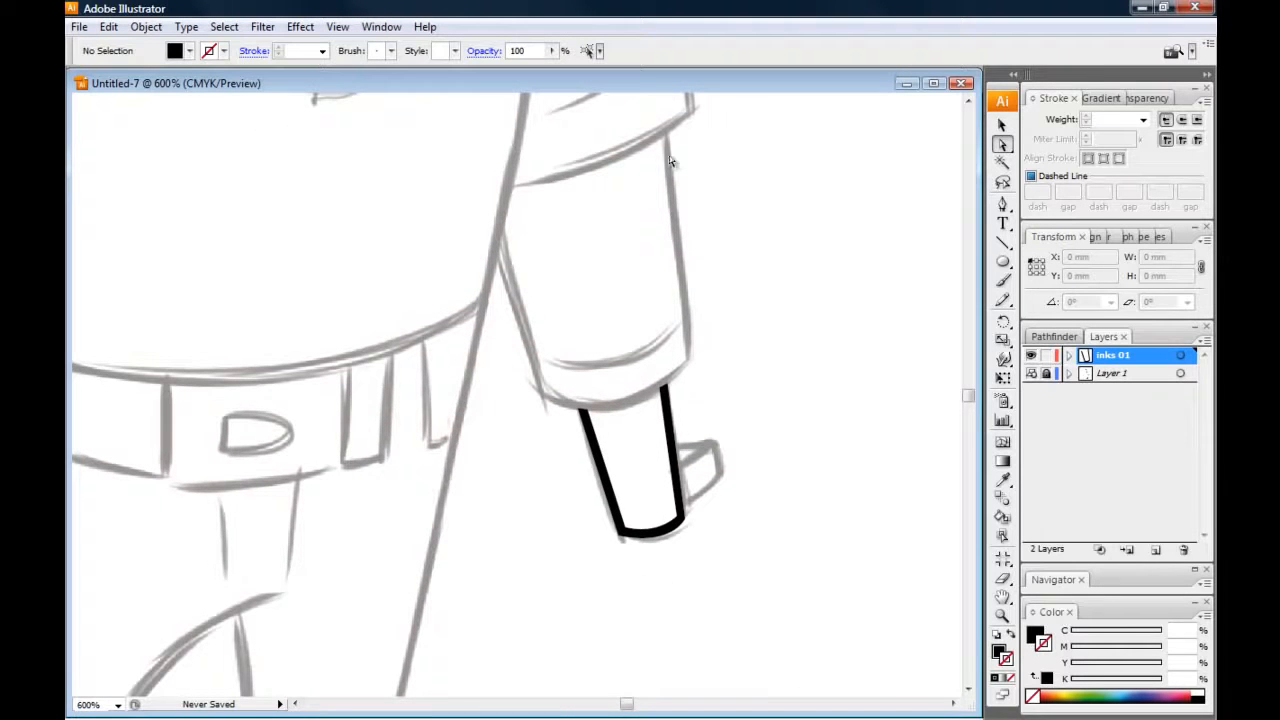
pyautogui.moveTo(398, 307); pyautogui.dragTo(430, 349)
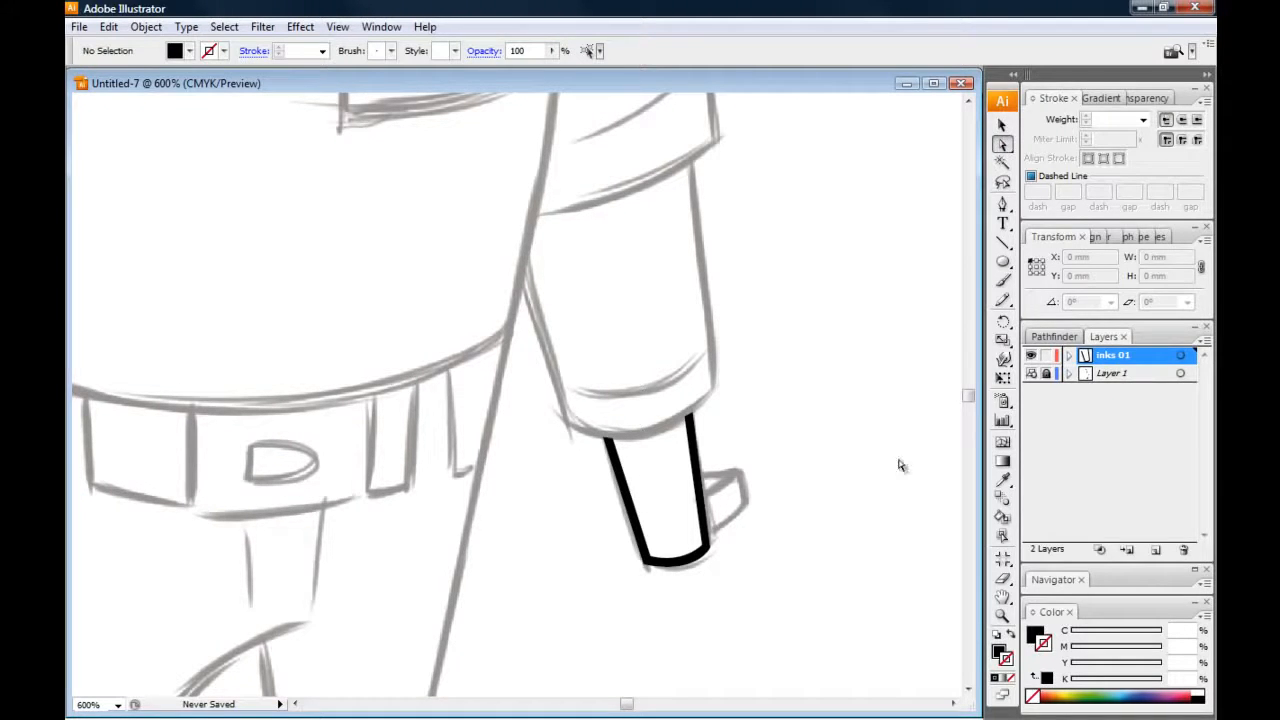
# Hide Layer 1 to view the inked hand outline alone at smaller zoom levels, and show the full sketch again
pyautogui.click(1031, 373)
pyautogui.hotkey('ctrl', '-')
pyautogui.moveTo(357, 369); pyautogui.dragTo(480, 409)
pyautogui.hotkey('ctrl', '-')
pyautogui.moveTo(278, 404); pyautogui.dragTo(322, 372)
pyautogui.hotkey('ctrl', '-')
pyautogui.moveTo(309, 320); pyautogui.dragTo(316, 278)
pyautogui.click(1031, 373)
pyautogui.moveTo(297, 401); pyautogui.dragTo(343, 451)
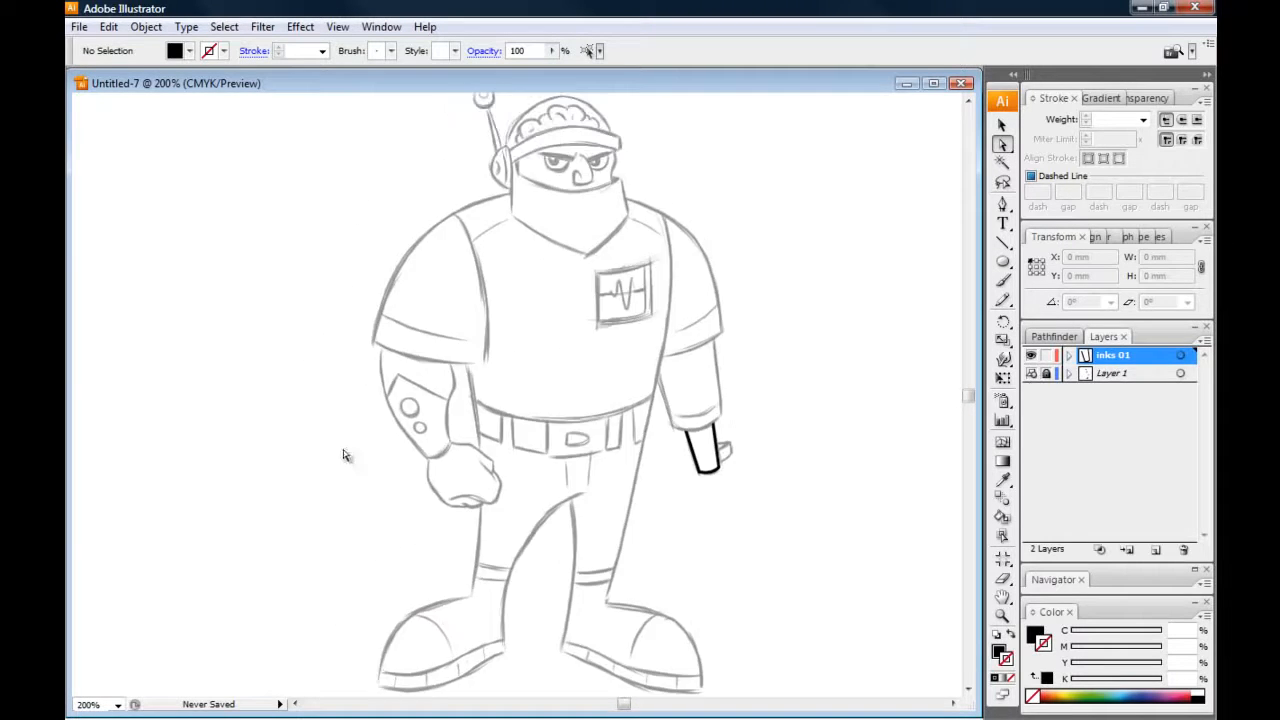
# Compare the inked hand with and without the sketch by toggling Layer 1's visibility, leaving the layer hidden
pyautogui.hotkey('ctrl', '+')
pyautogui.moveTo(478, 285); pyautogui.dragTo(480, 307)
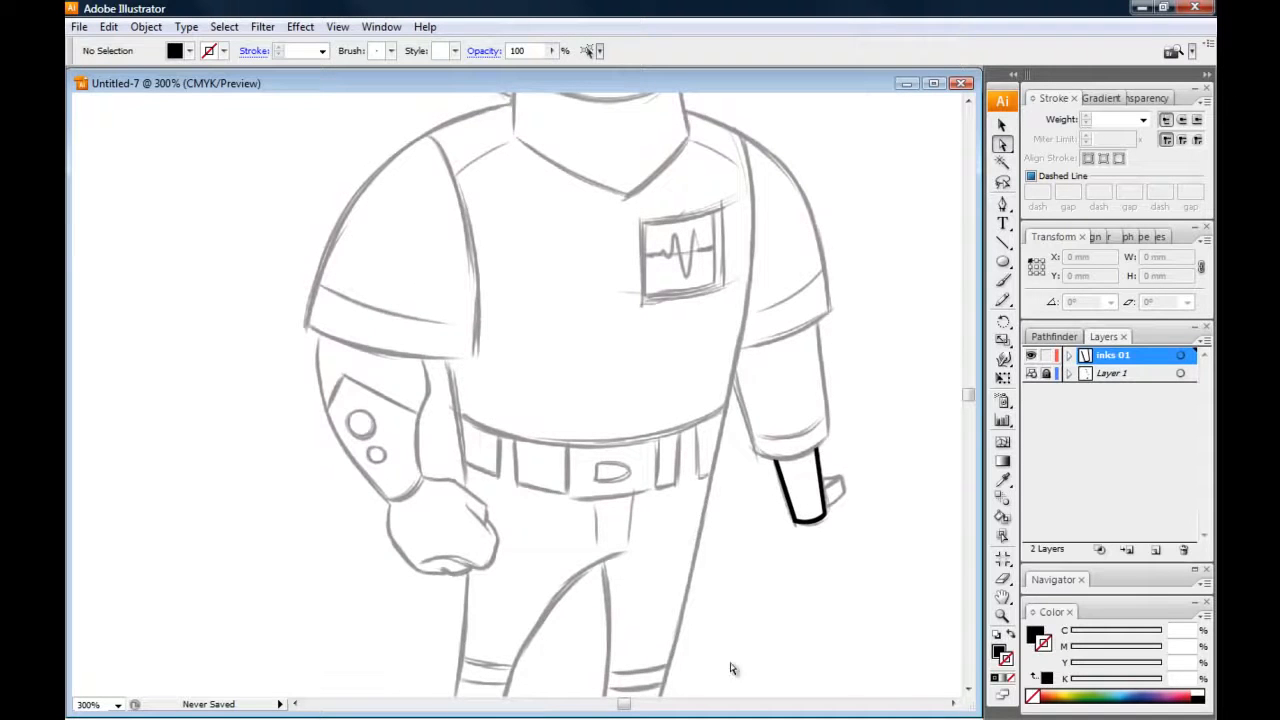
pyautogui.click(1031, 373)
pyautogui.click(1031, 373)
pyautogui.click(1031, 373)
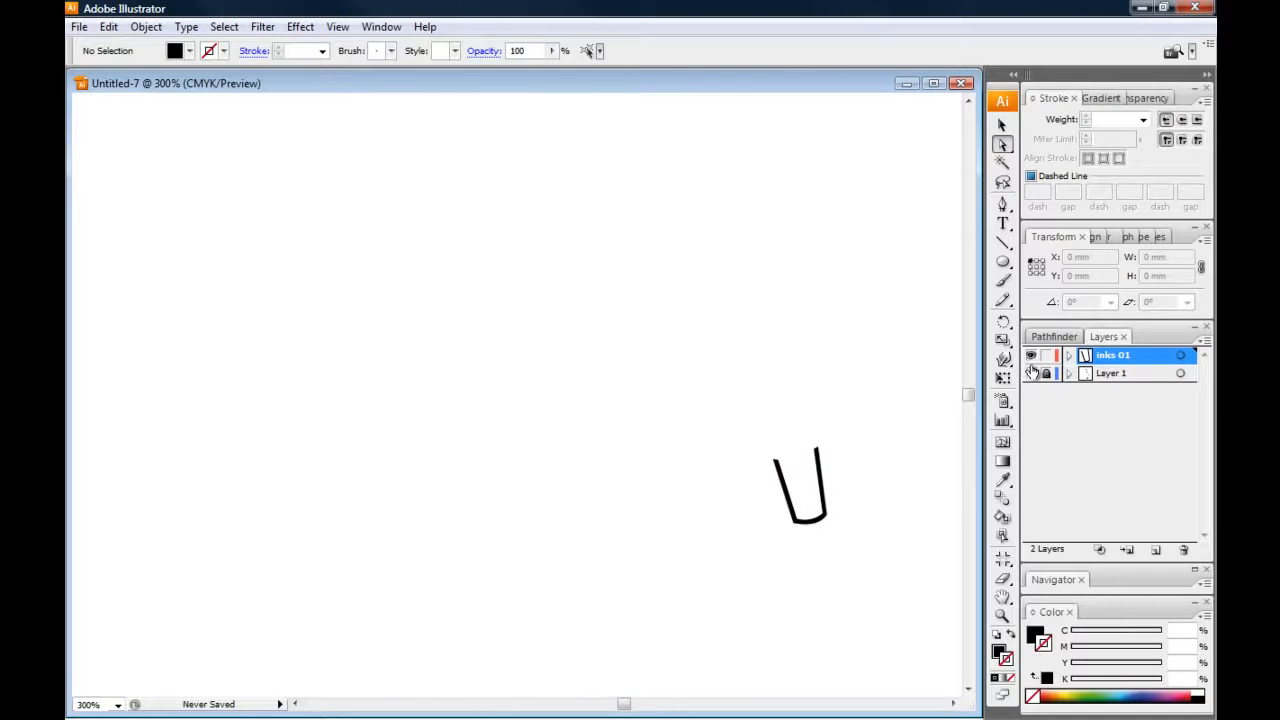
pyautogui.click(1031, 373)
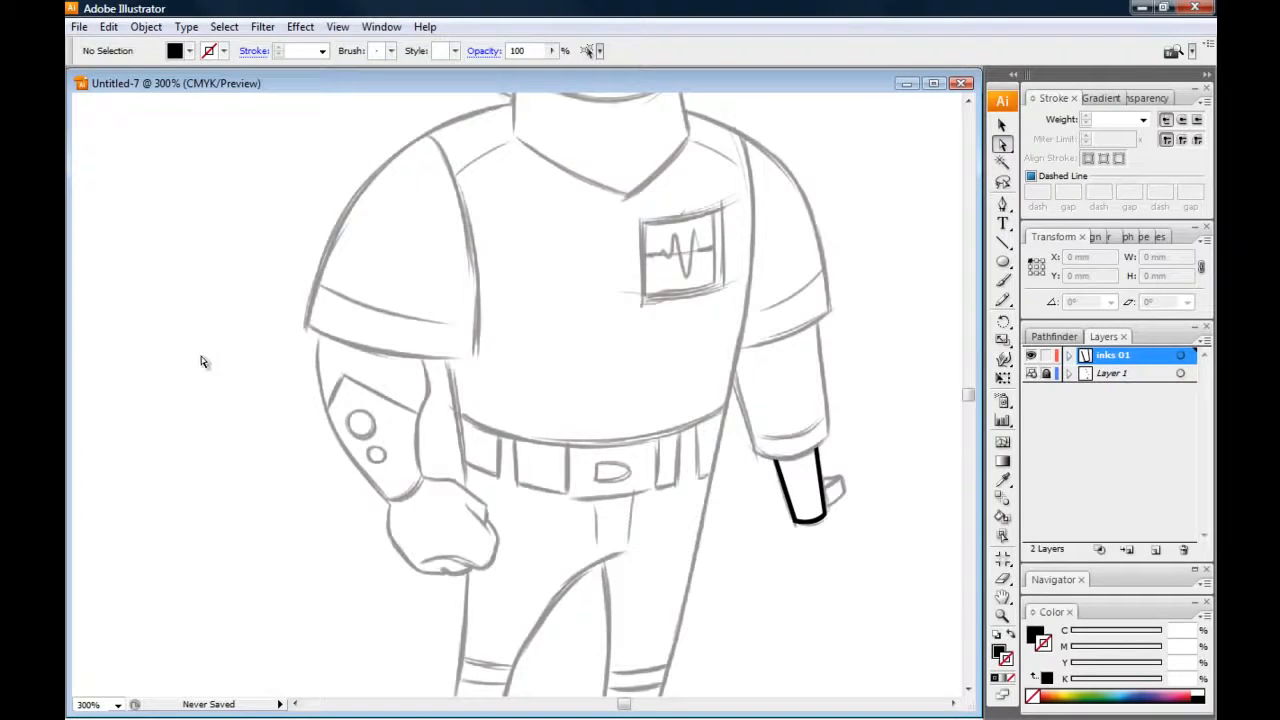
pyautogui.click(1031, 373)
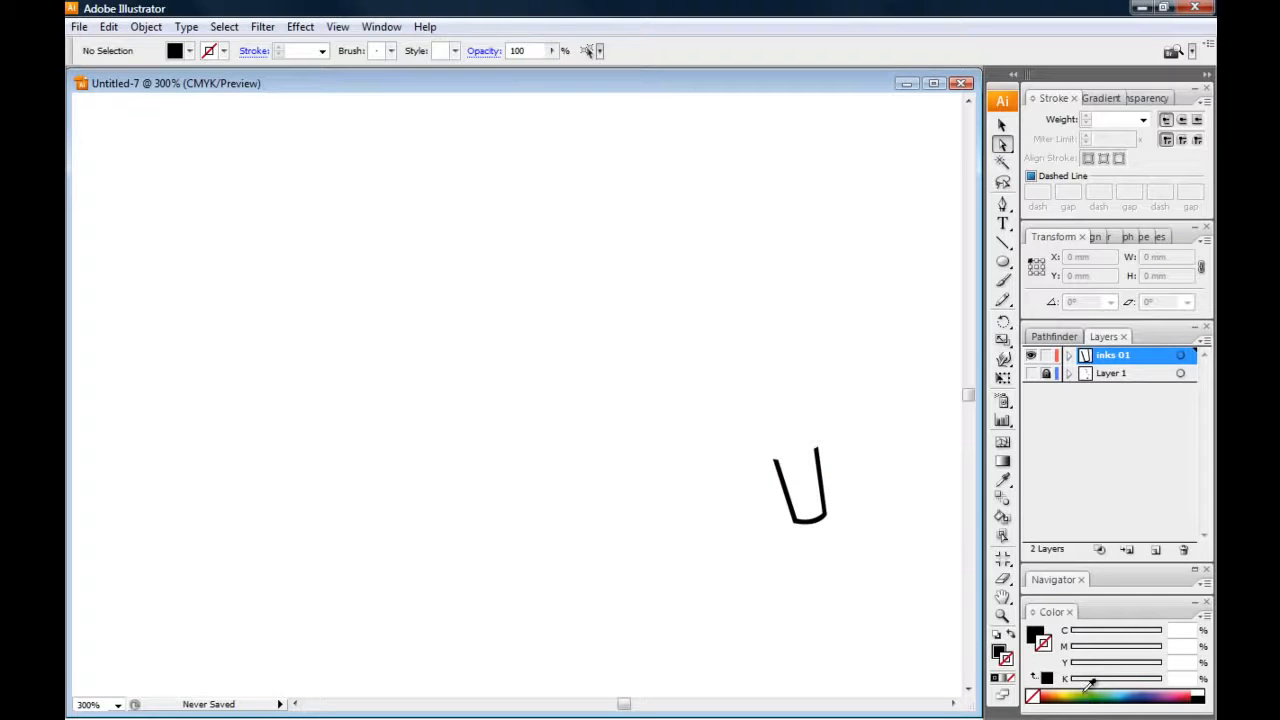
# Show Layer 1 again and set the Pen tool to no fill with a black stroke for the forearm on the chest-monitor side
pyautogui.click(1031, 373)
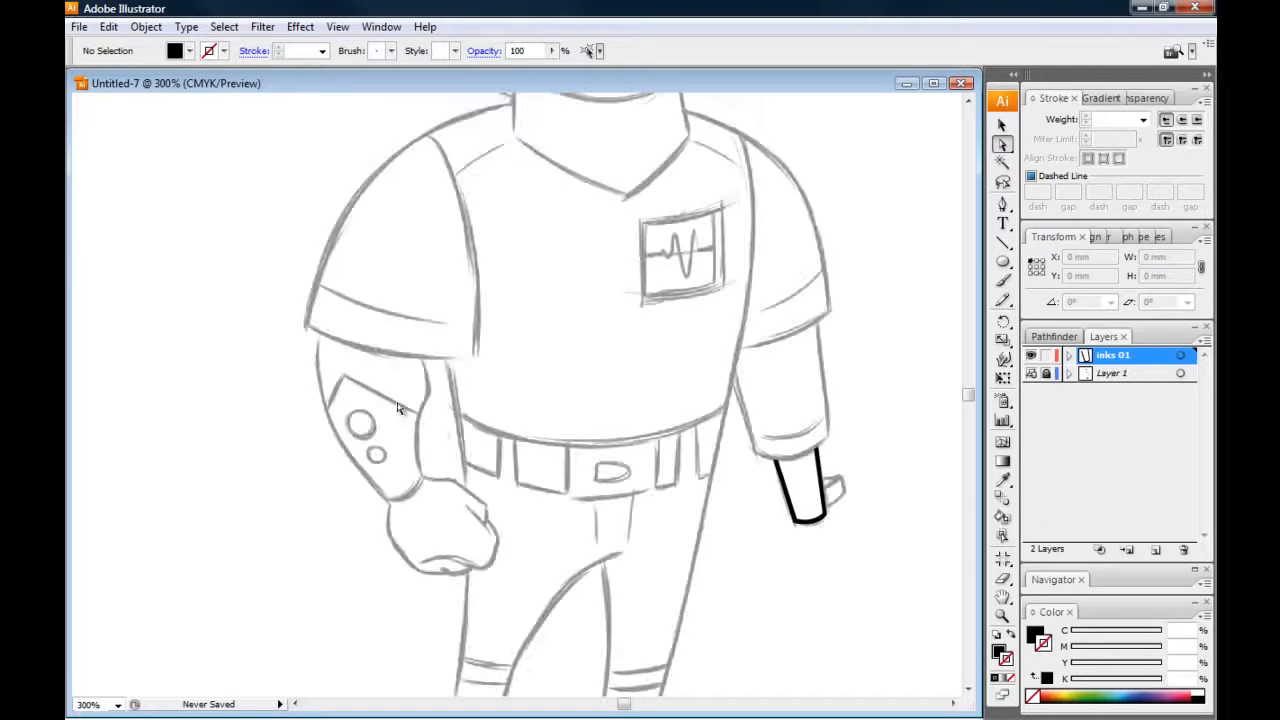
pyautogui.moveTo(420, 442); pyautogui.dragTo(373, 438)
pyautogui.hotkey('ctrl', '+')
pyautogui.moveTo(439, 362)
pyautogui.mouseDown()
pyautogui.moveTo(333, 314)
pyautogui.moveTo(325, 296)
pyautogui.mouseUp()
pyautogui.hotkey('ctrl', '+')
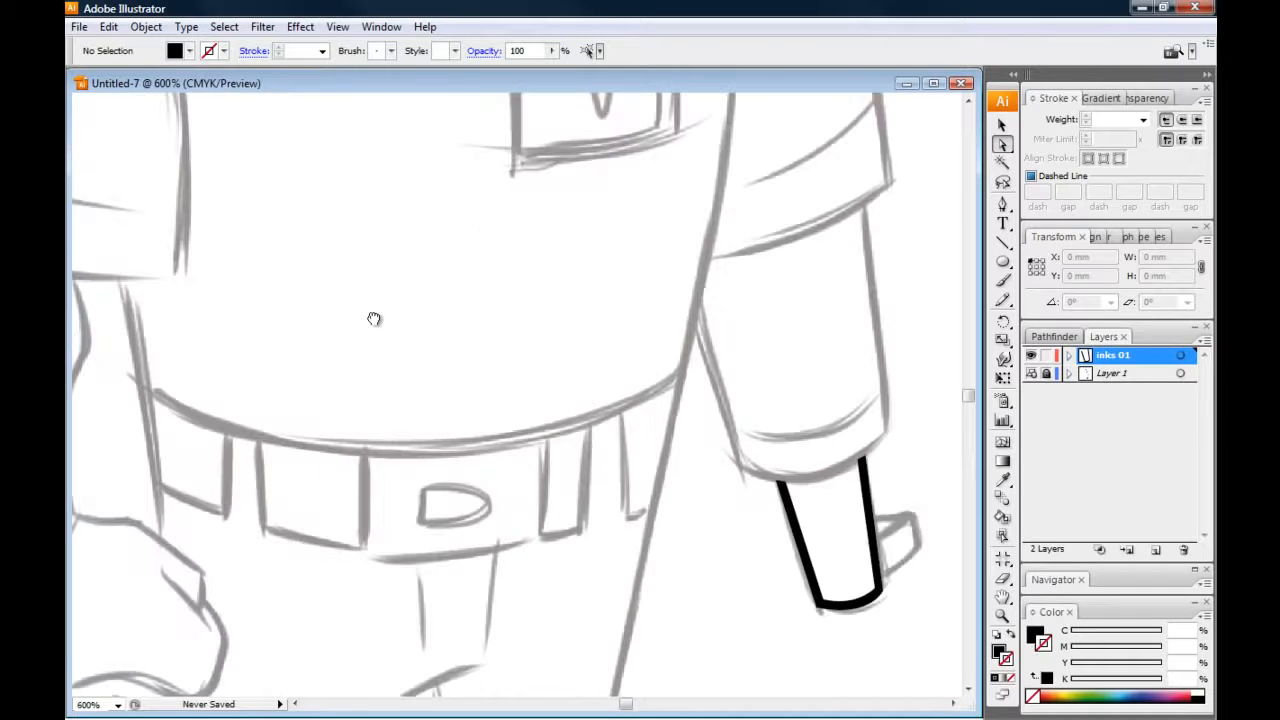
pyautogui.click(1002, 203)
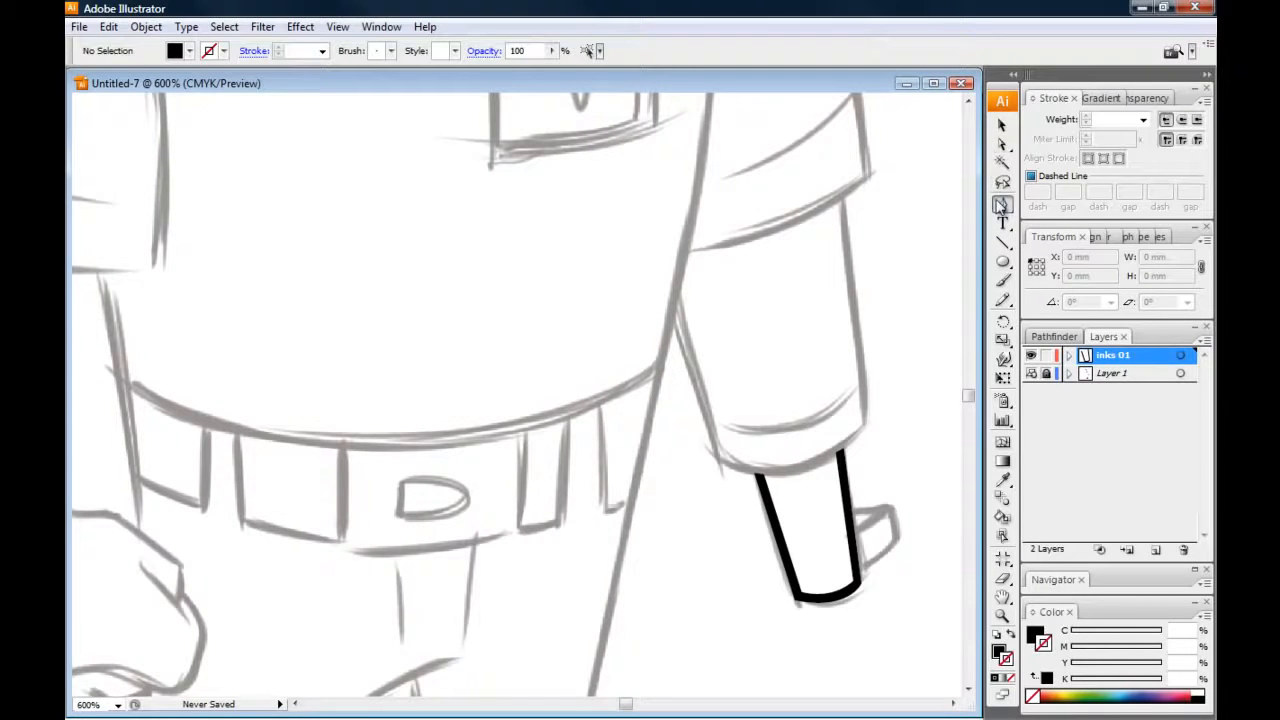
pyautogui.click(1010, 633)
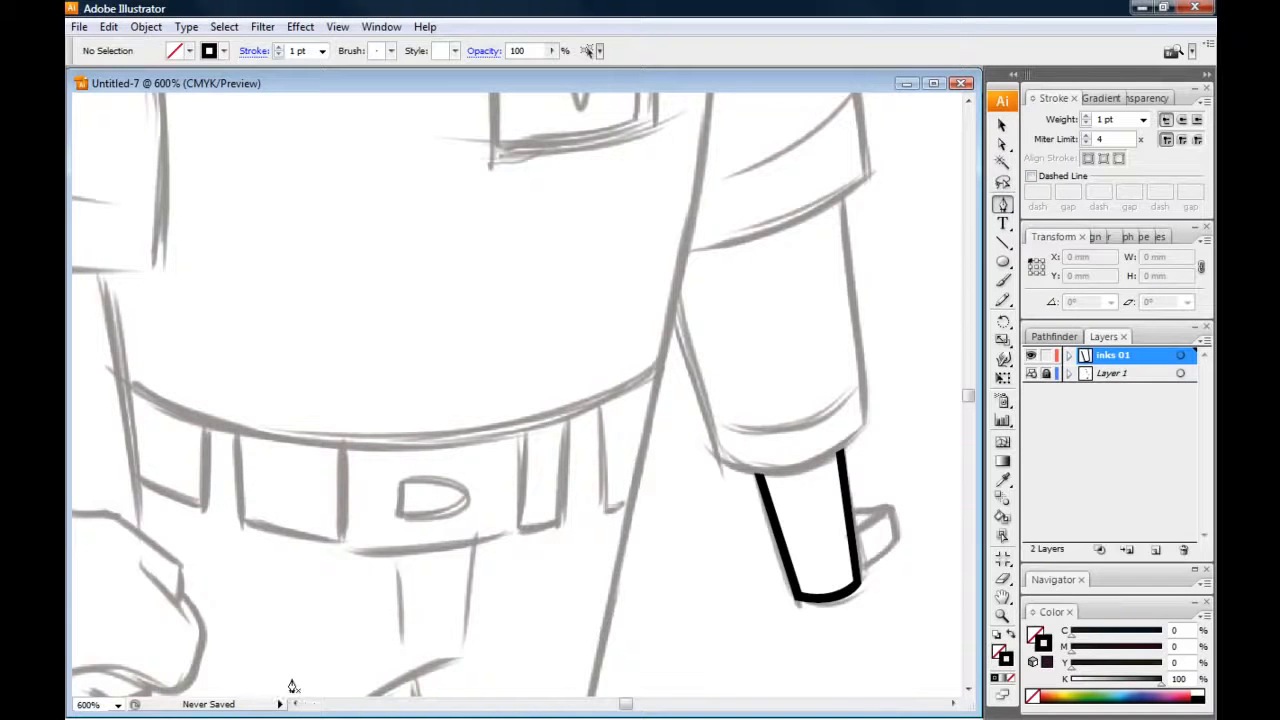
# Trace the forearm and its curved cuff edge above the inked hand with an open Pen path about 12 mm wide and 18 mm high
pyautogui.click(841, 199)
pyautogui.click(863, 429)
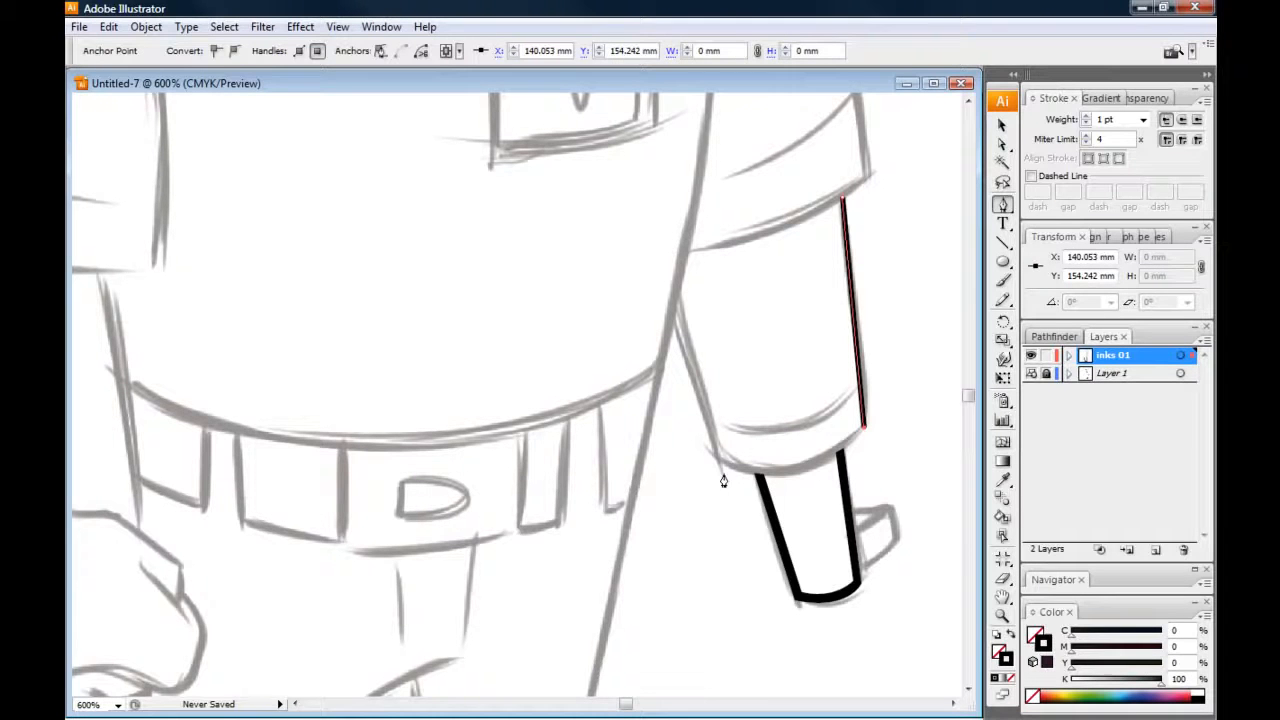
pyautogui.moveTo(719, 461); pyautogui.dragTo(611, 434)
pyautogui.click(719, 462)
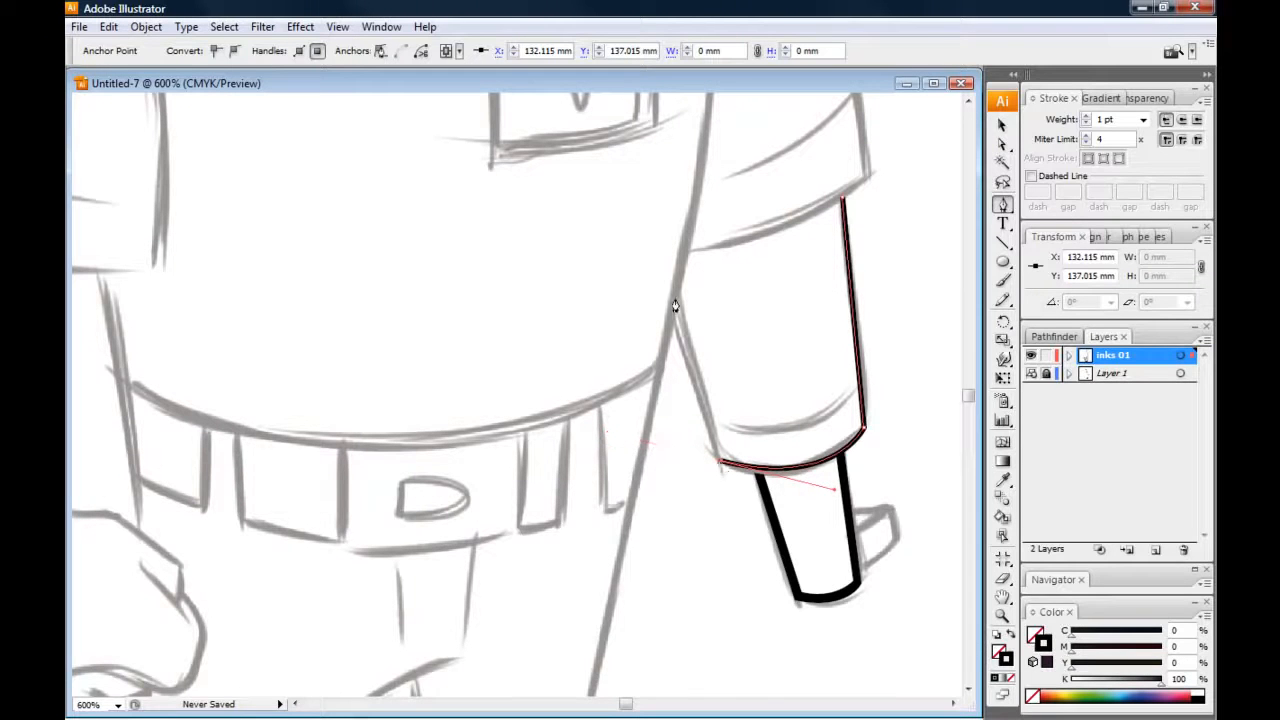
pyautogui.click(674, 299)
pyautogui.click(1002, 125)
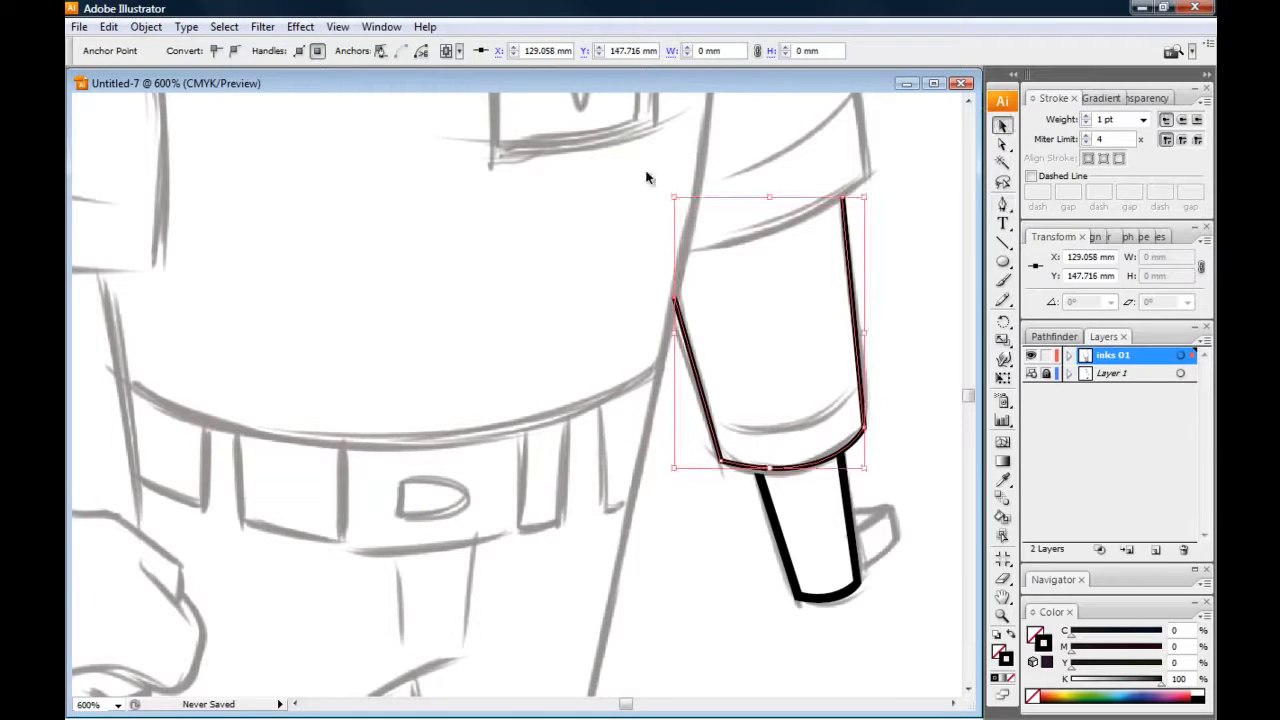
pyautogui.click(513, 383)
pyautogui.moveTo(514, 405); pyautogui.dragTo(425, 350)
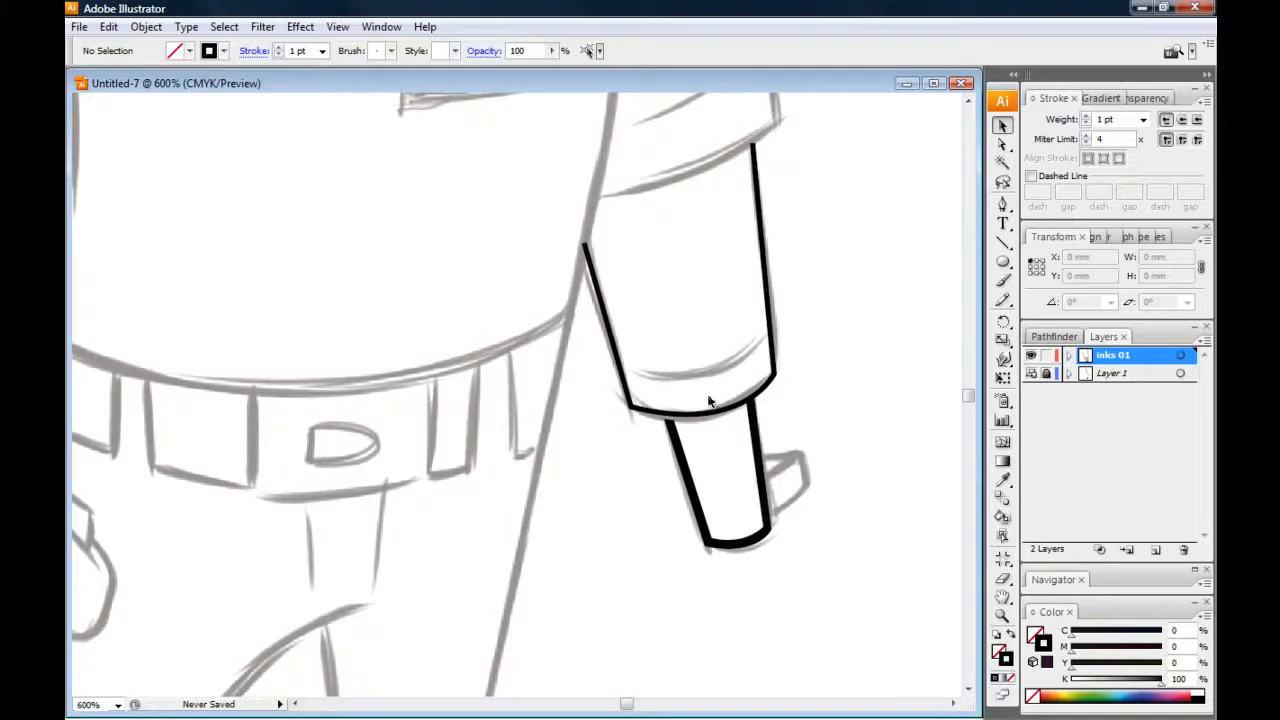
# Nudge the forearm path's inner cuff corner anchor down onto the sketch and adjust its handle to reshape the cuff curve
pyautogui.moveTo(572, 442); pyautogui.dragTo(565, 448)
pyautogui.hotkey('ctrl', '+')
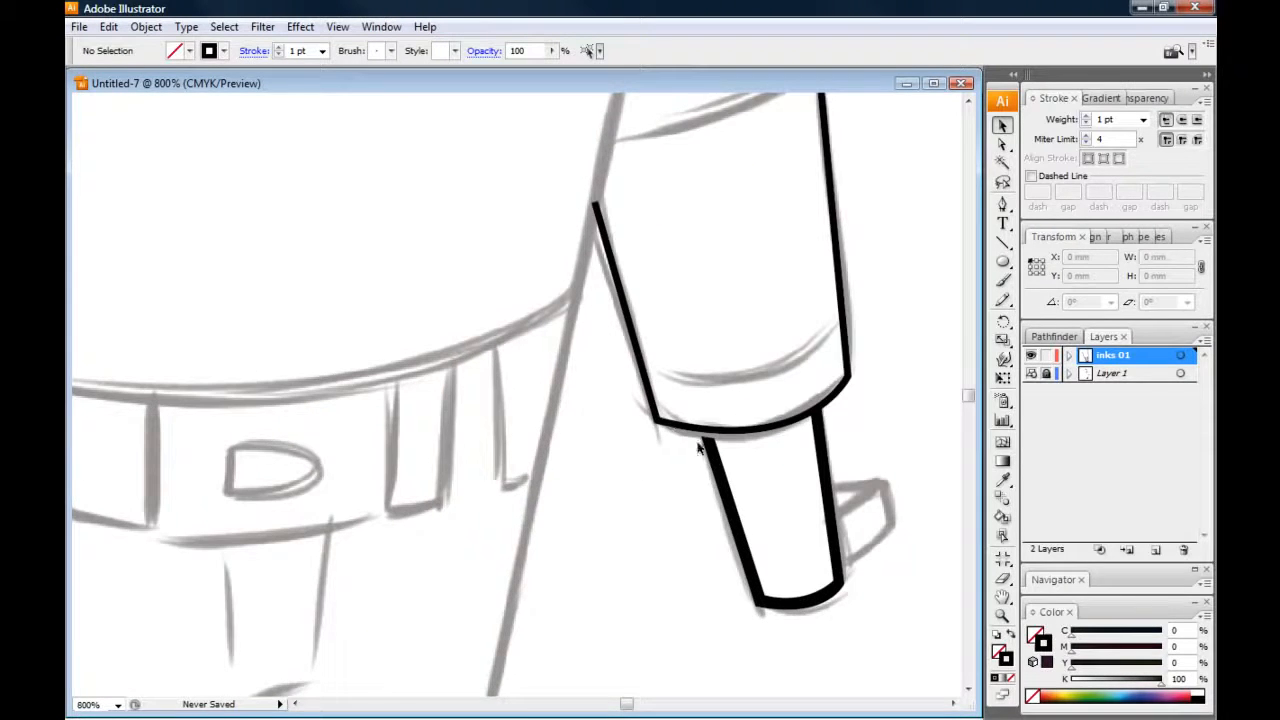
pyautogui.press('a')
pyautogui.click(661, 432)
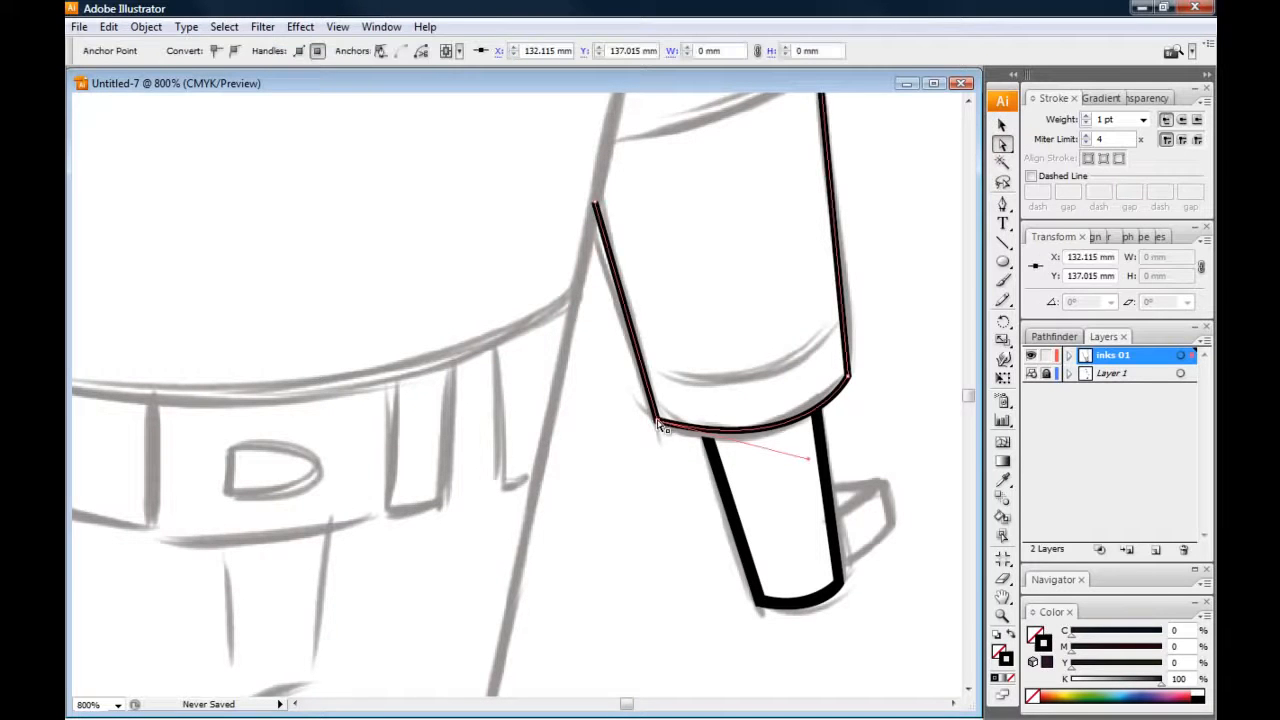
pyautogui.moveTo(663, 429); pyautogui.dragTo(664, 431)
pyautogui.moveTo(814, 467); pyautogui.dragTo(807, 472)
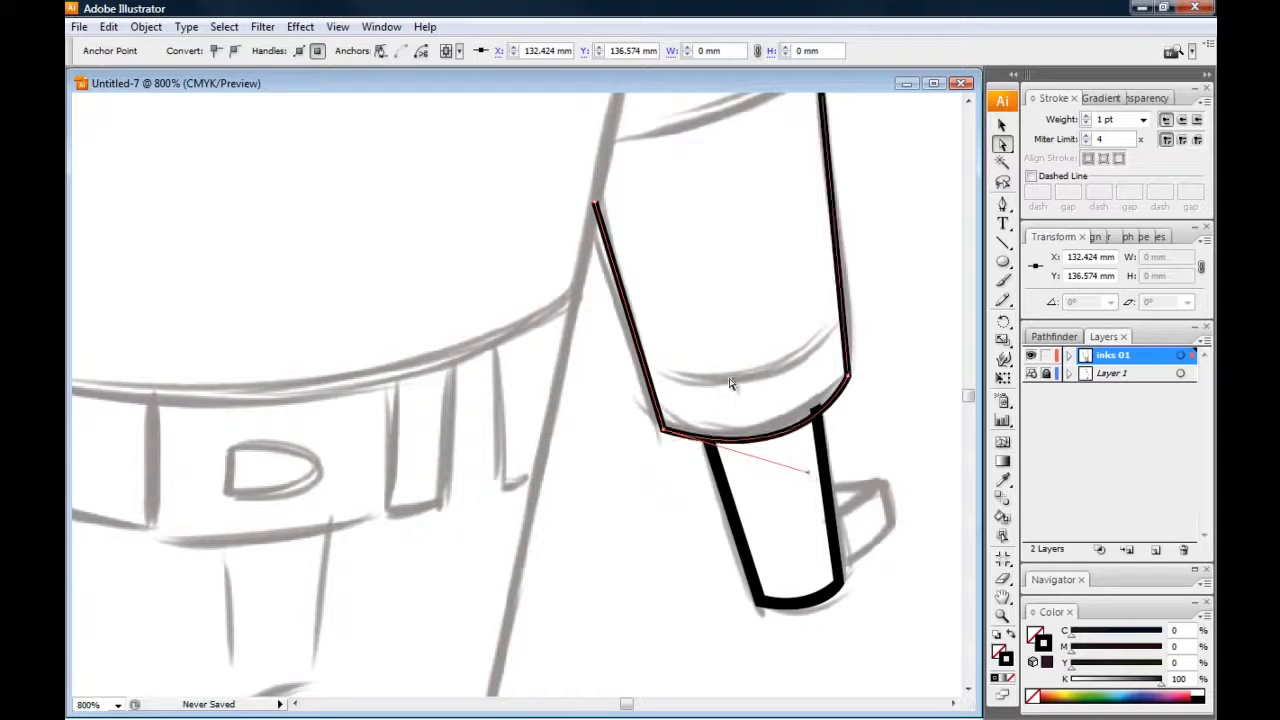
pyautogui.click(604, 437)
# Set the forearm path's stroke weight to 2 pt
pyautogui.click(1003, 122)
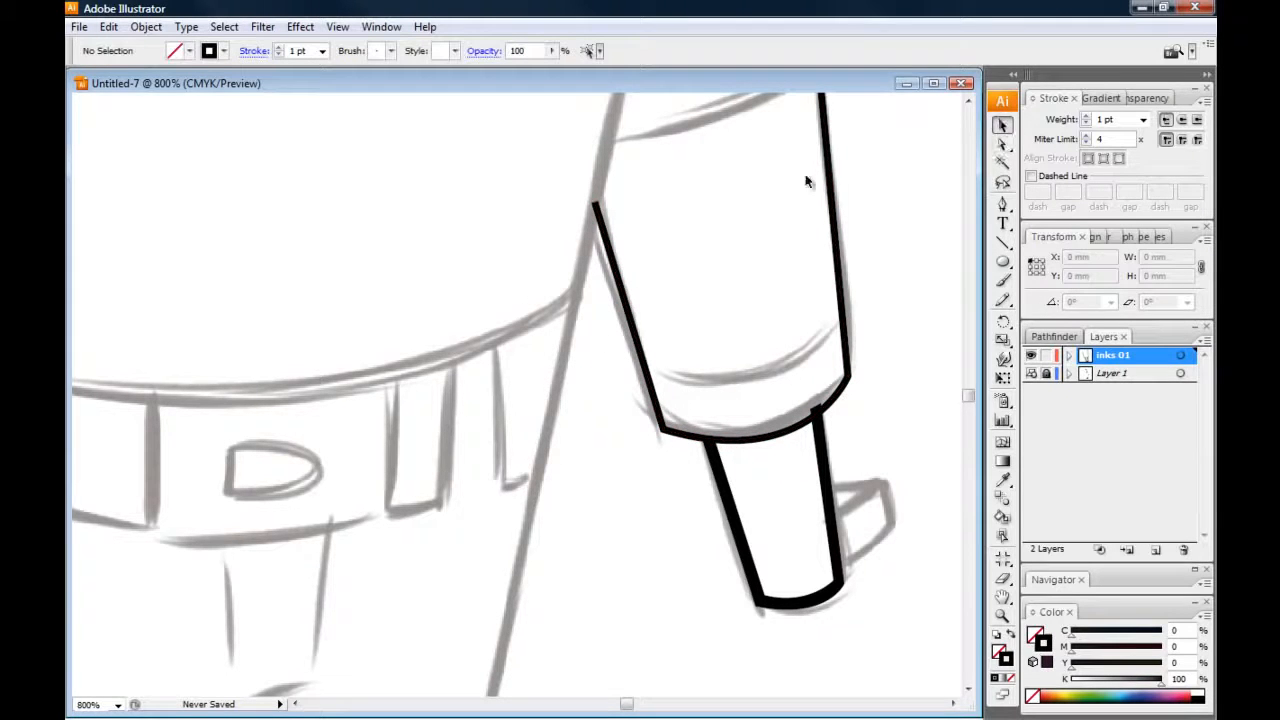
pyautogui.click(596, 210)
pyautogui.moveTo(478, 422); pyautogui.dragTo(457, 434)
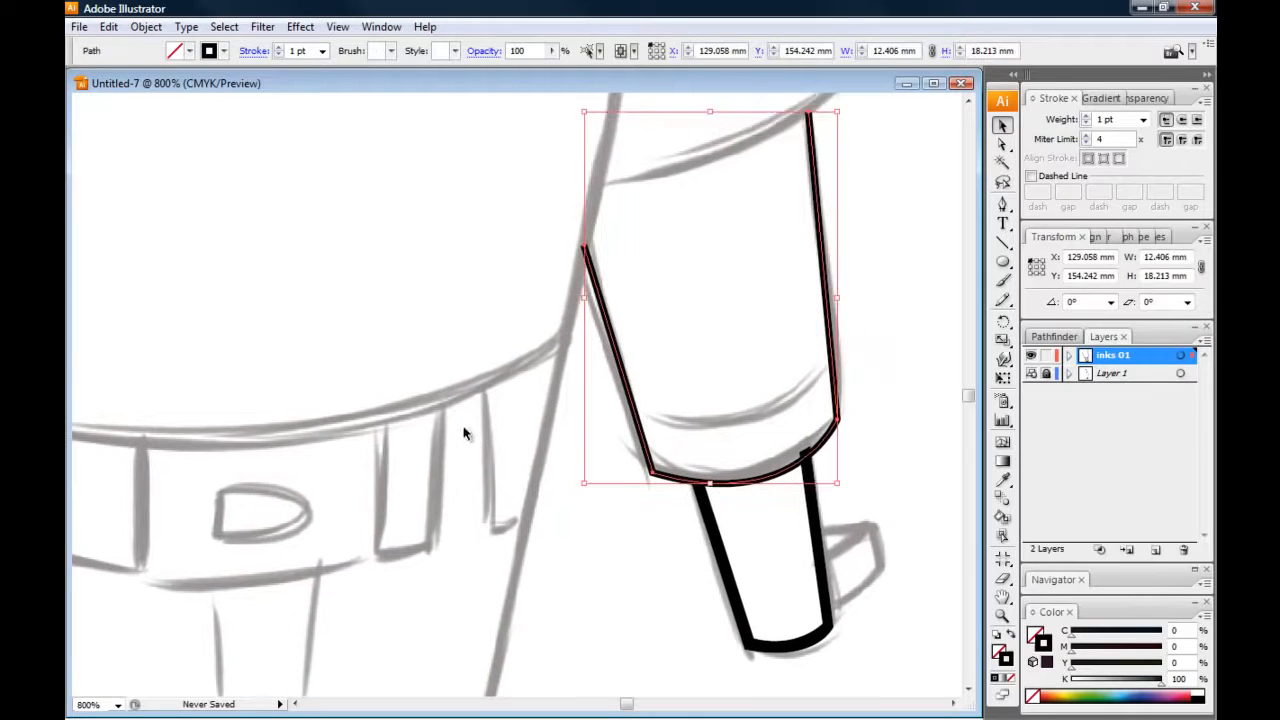
pyautogui.click(1086, 115)
pyautogui.click(447, 309)
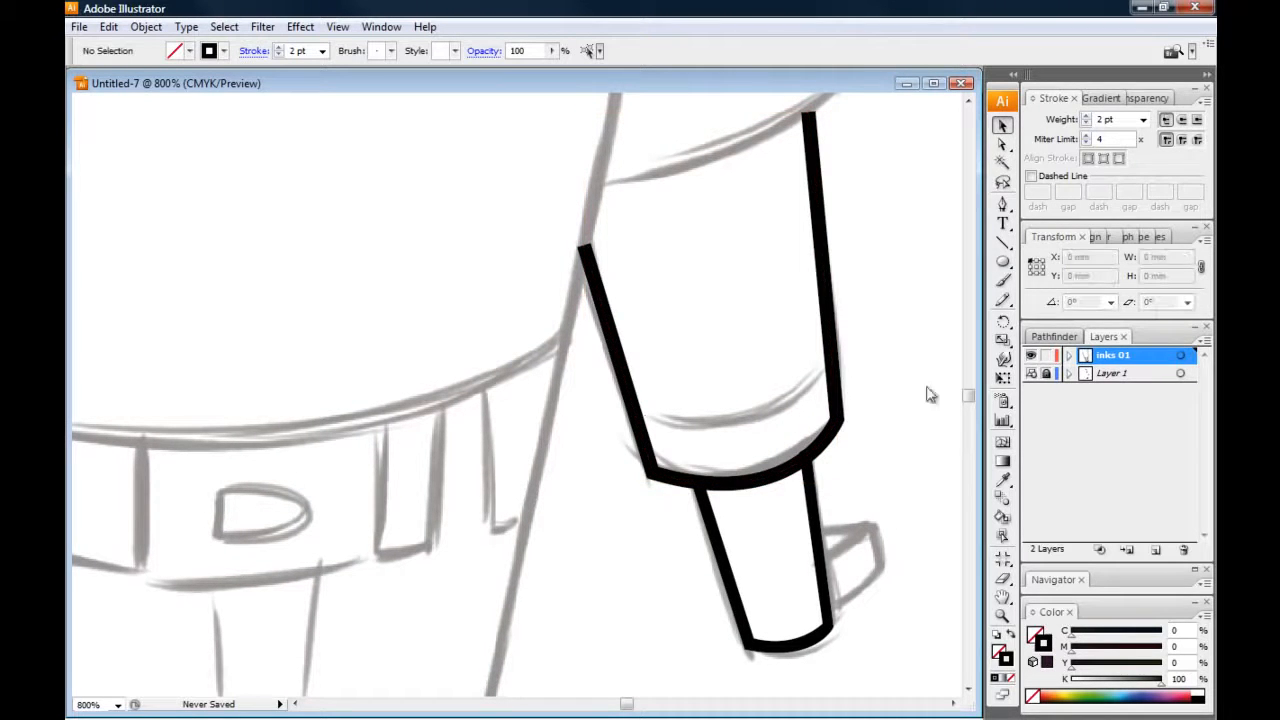
# Hide Layer 1 and set the forearm path's stroke weight to 1.65 pt
pyautogui.click(1031, 373)
pyautogui.hotkey('ctrl', '-')
pyautogui.moveTo(398, 437)
pyautogui.mouseDown()
pyautogui.moveTo(399, 457)
pyautogui.moveTo(375, 403)
pyautogui.moveTo(393, 438)
pyautogui.mouseUp()
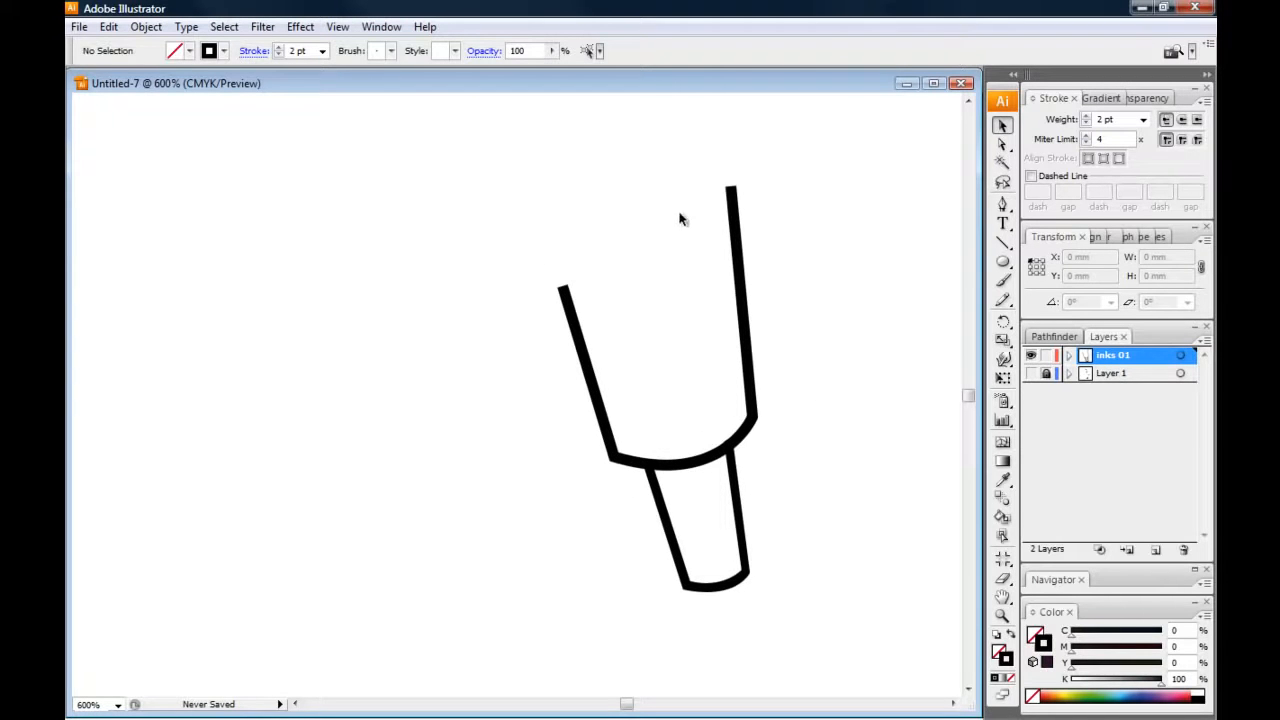
pyautogui.click(745, 265)
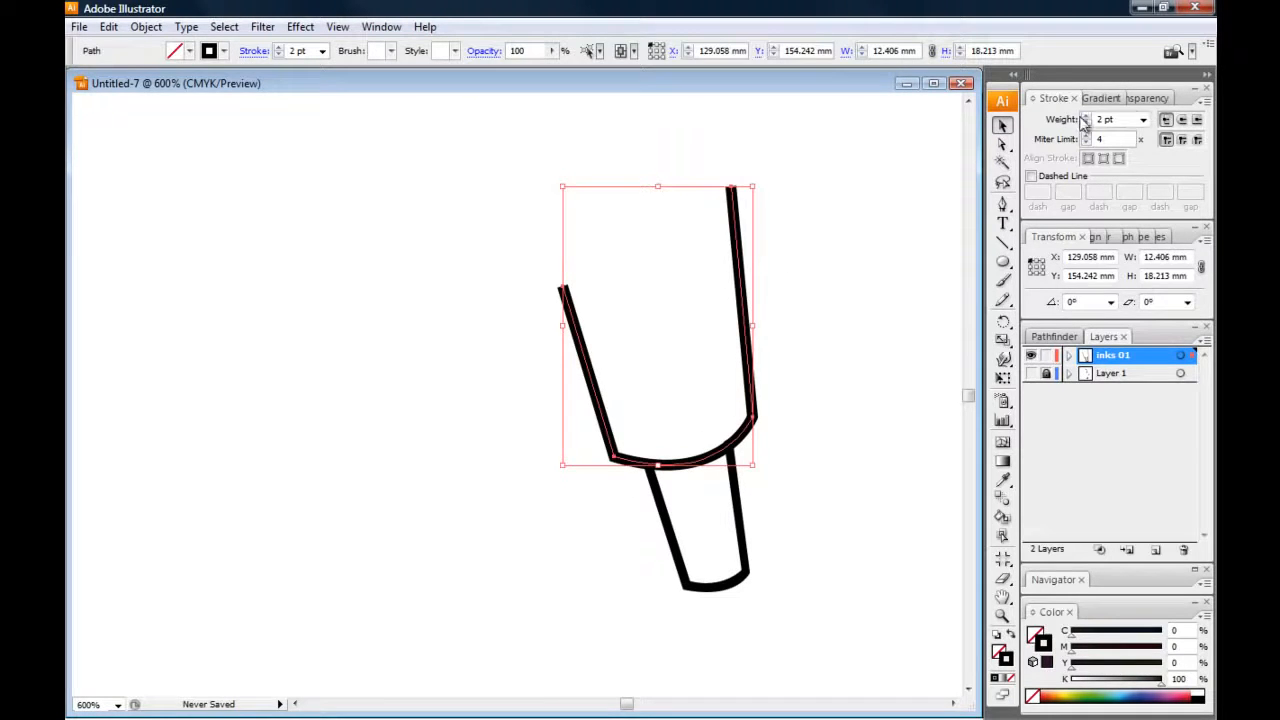
pyautogui.tripleClick(1110, 118)
pyautogui.write('1.65')
pyautogui.press('Return')
pyautogui.click(375, 327)
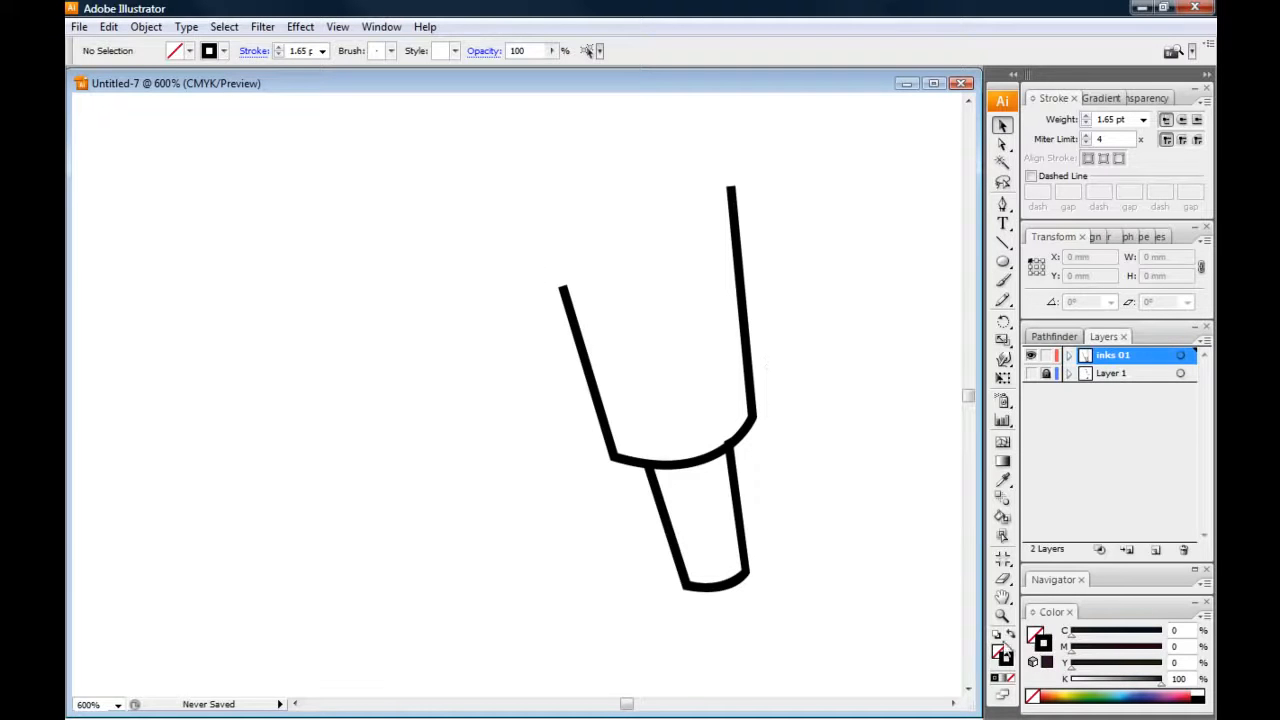
# Expand the forearm path's fill and stroke into a black-filled shape
pyautogui.moveTo(524, 261); pyautogui.dragTo(604, 350)
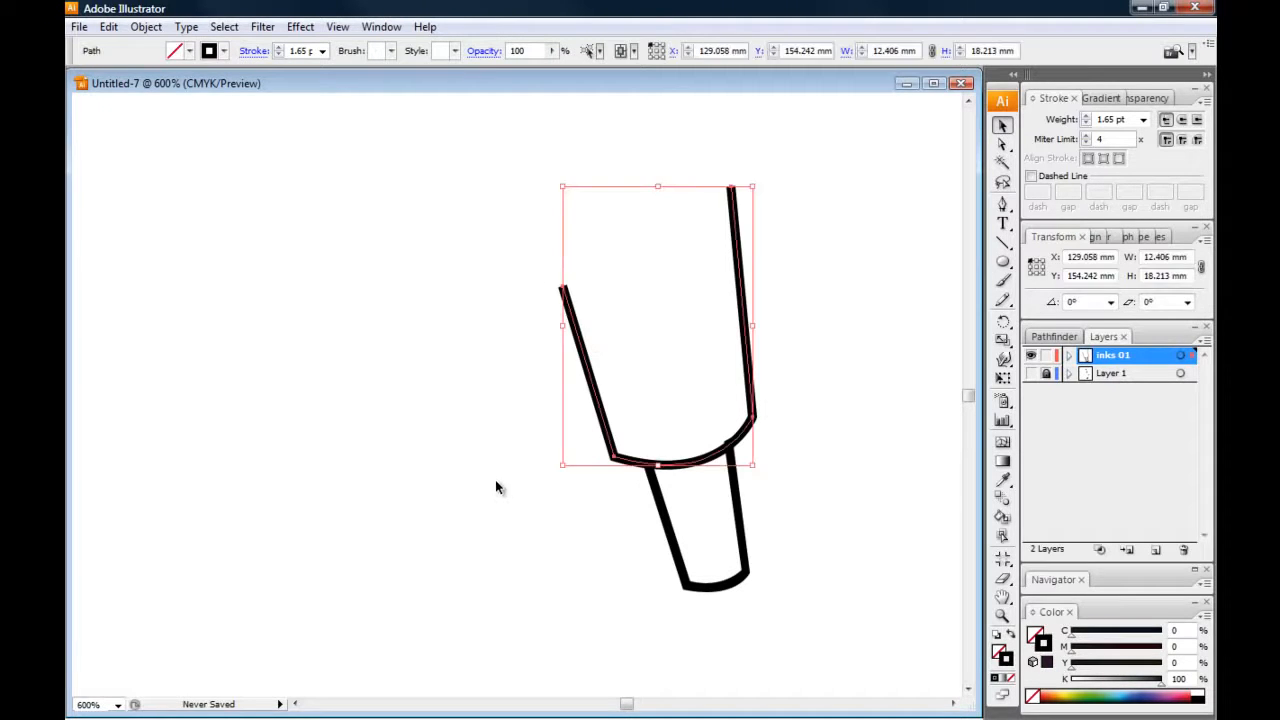
pyautogui.click(146, 27)
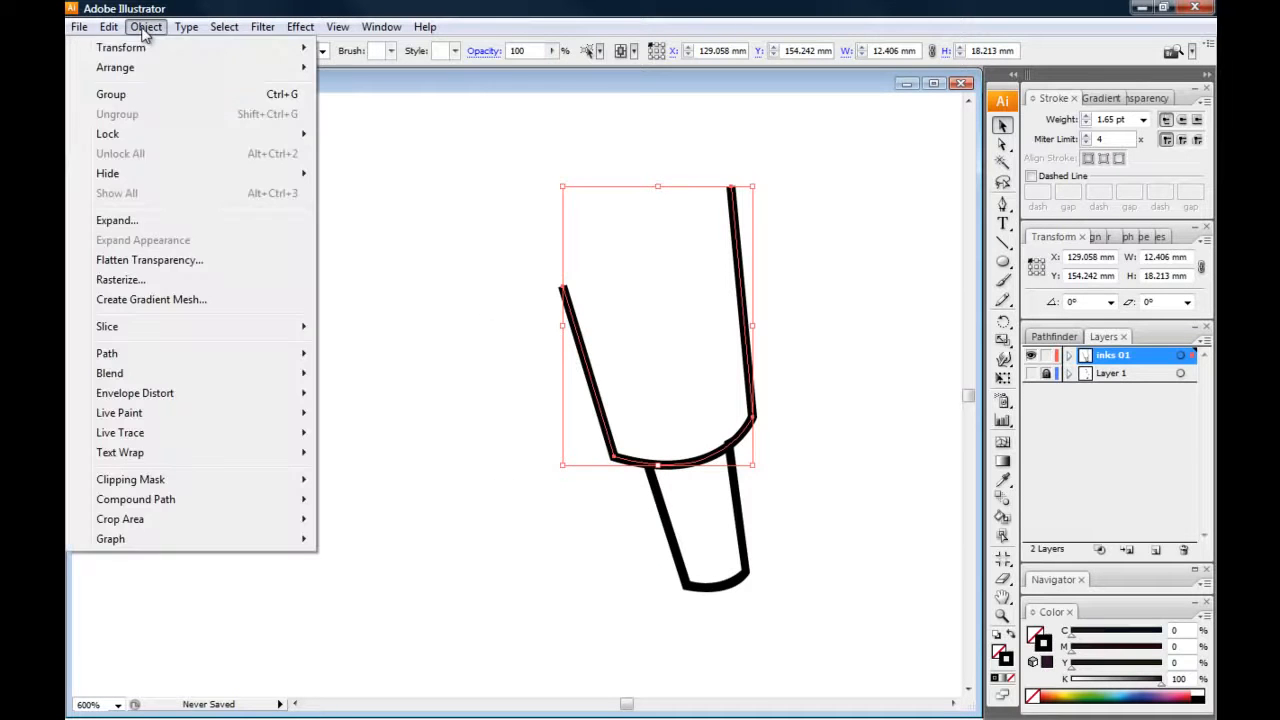
pyautogui.click(116, 220)
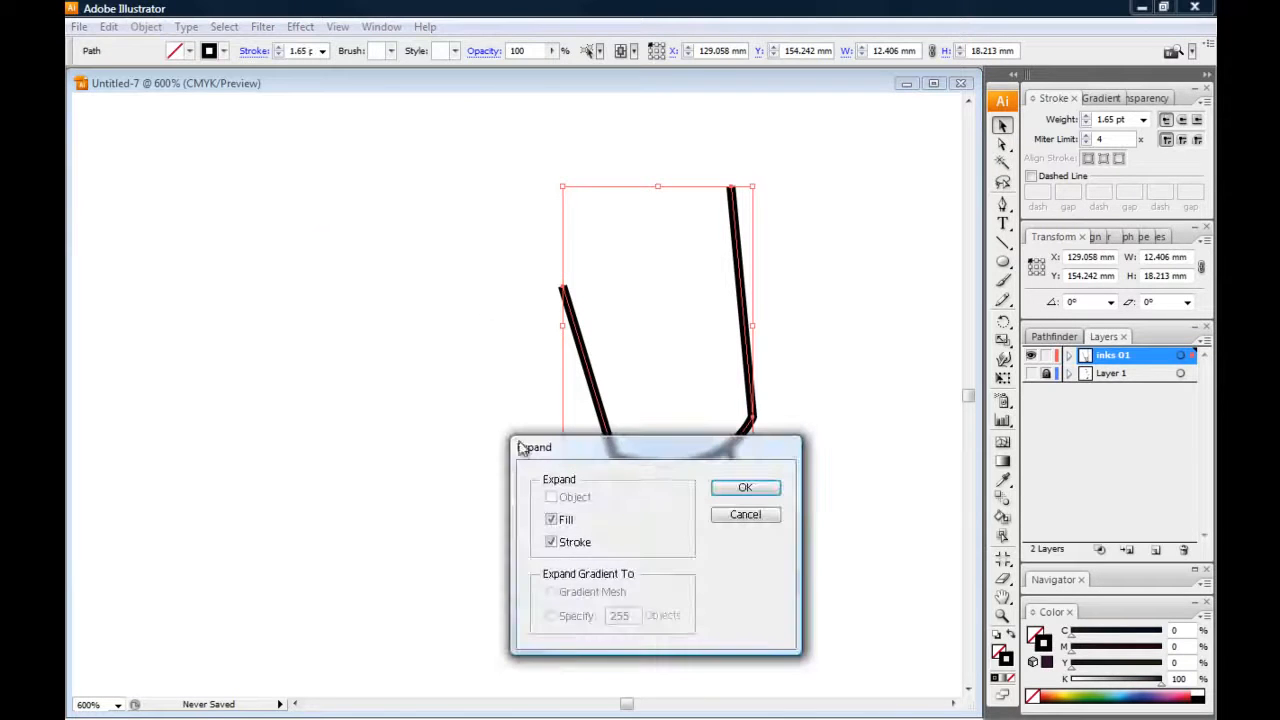
pyautogui.click(740, 490)
pyautogui.click(423, 372)
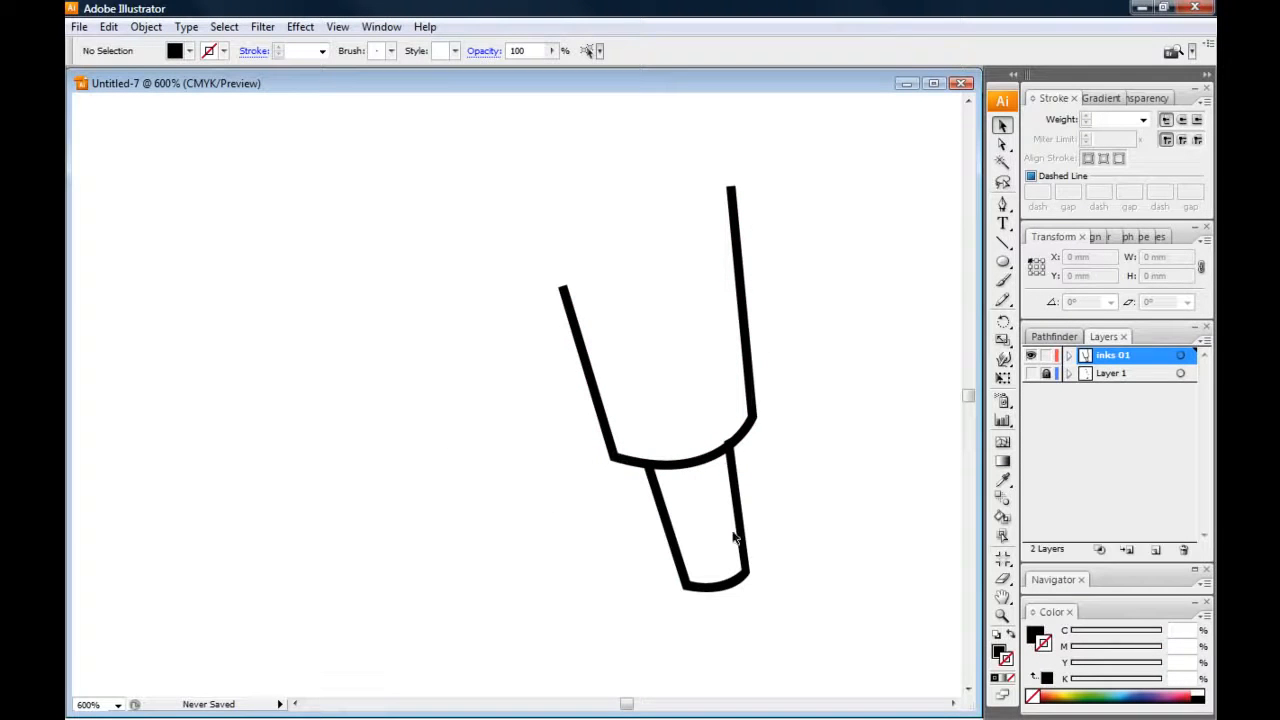
# Compare the anchor points on the expanded forearm outline with those on the hand outline drawn directly as a filled shape
pyautogui.moveTo(516, 223); pyautogui.dragTo(572, 238)
pyautogui.hotkey('ctrl', '=')
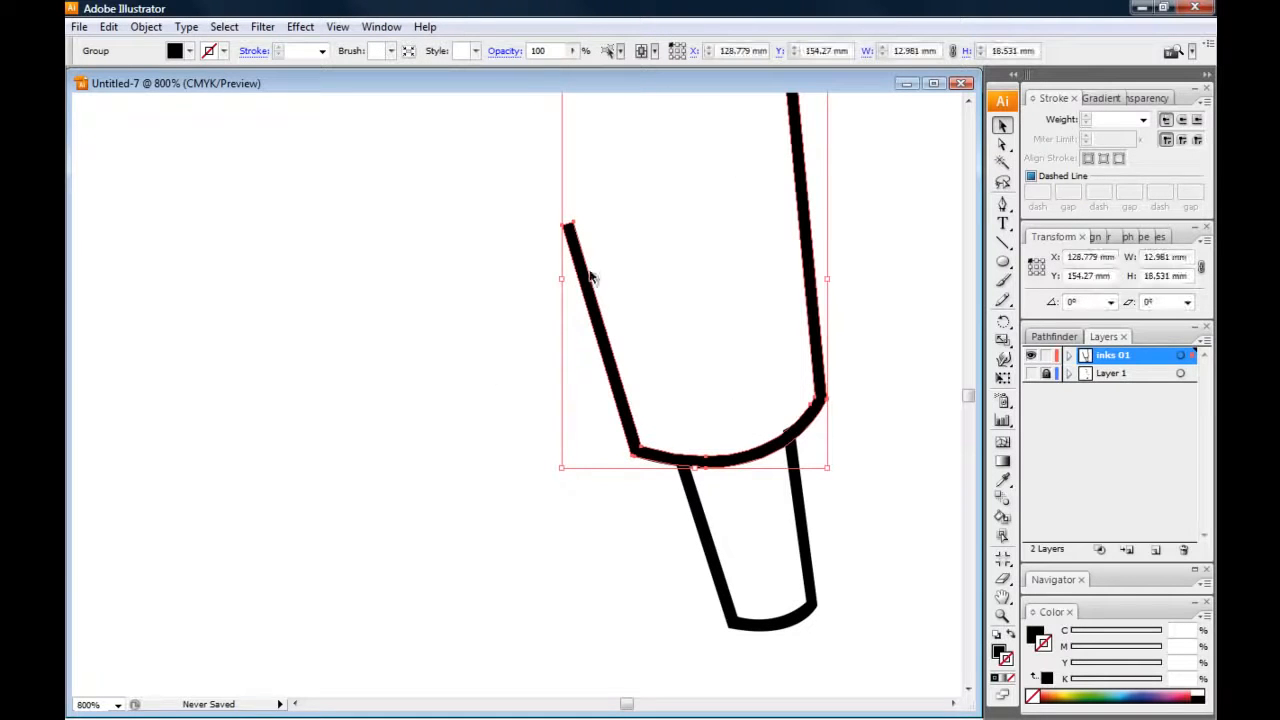
pyautogui.moveTo(499, 449); pyautogui.dragTo(438, 422)
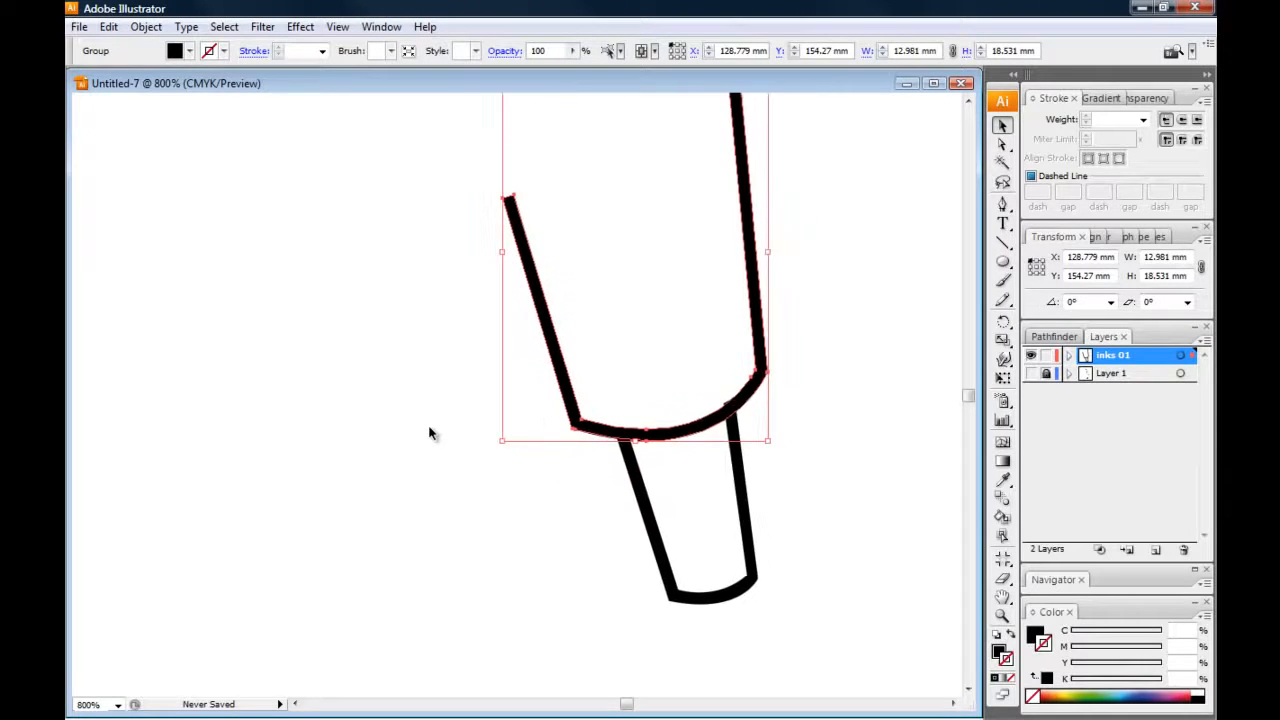
pyautogui.hotkey('ctrl', '=')
pyautogui.hotkey('ctrl', '=')
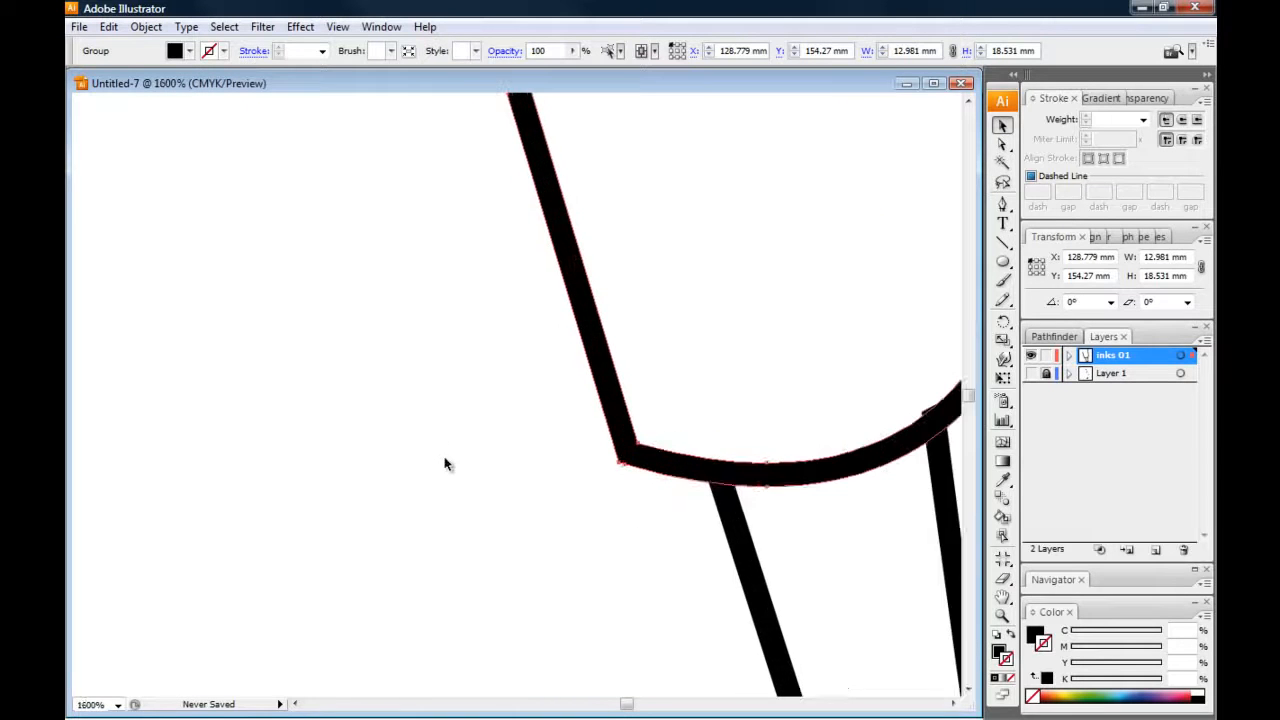
pyautogui.moveTo(477, 457); pyautogui.dragTo(275, 399)
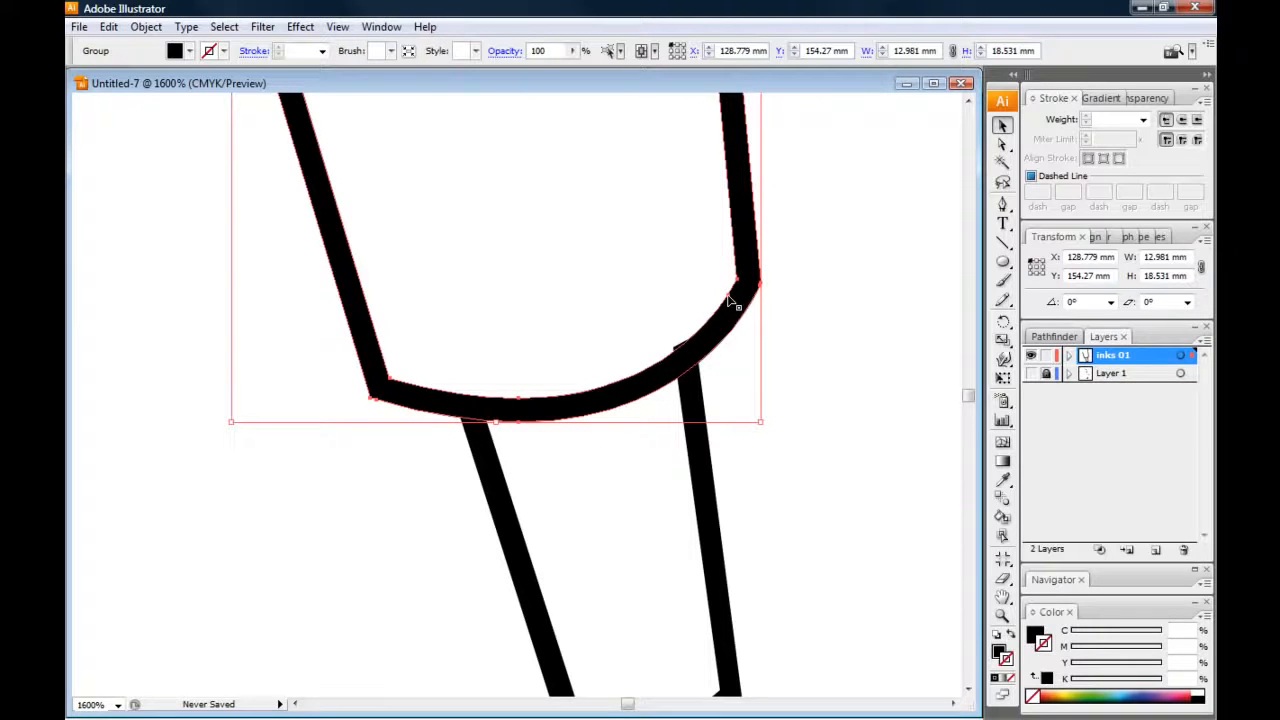
pyautogui.click(806, 378)
pyautogui.press('space')
pyautogui.moveTo(476, 588); pyautogui.dragTo(766, 470)
pyautogui.click(391, 398)
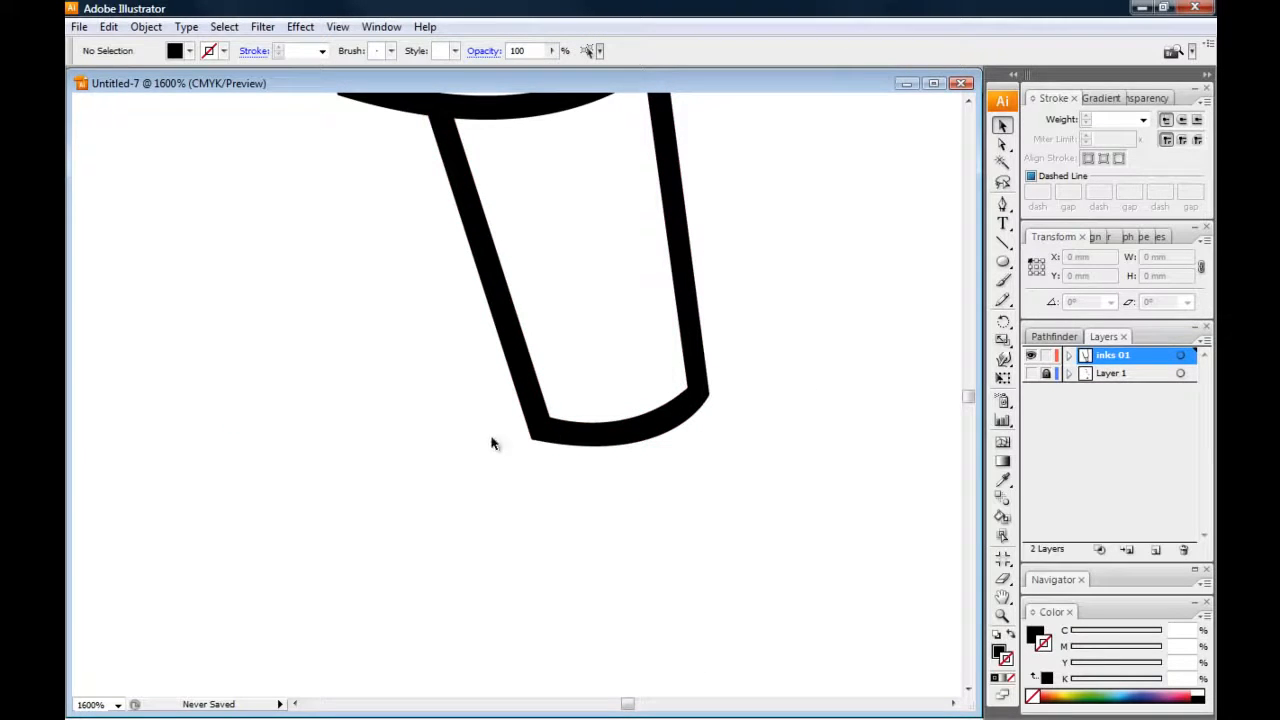
pyautogui.moveTo(451, 380); pyautogui.dragTo(544, 432)
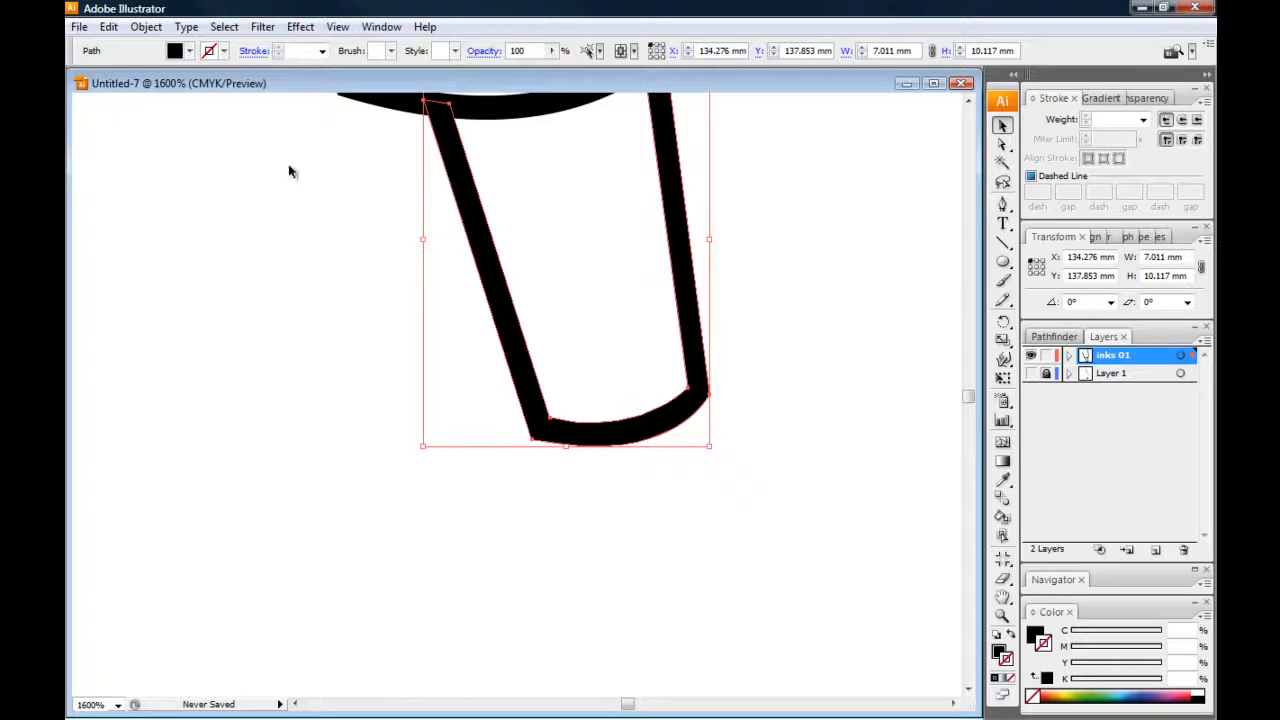
pyautogui.click(282, 194)
# Inspect the extra anchor and handles on the inner edge of the expanded forearm outline's cuff curve
pyautogui.moveTo(289, 206); pyautogui.dragTo(405, 432)
pyautogui.click(626, 393)
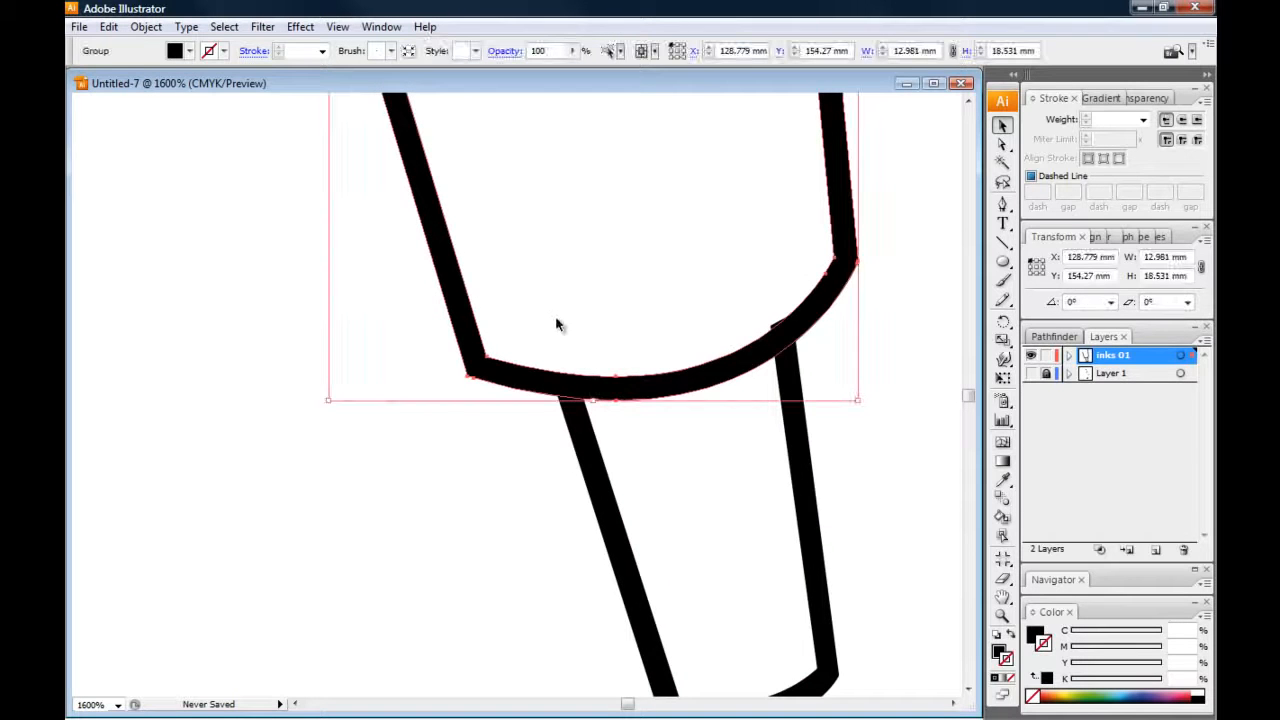
pyautogui.press('a')
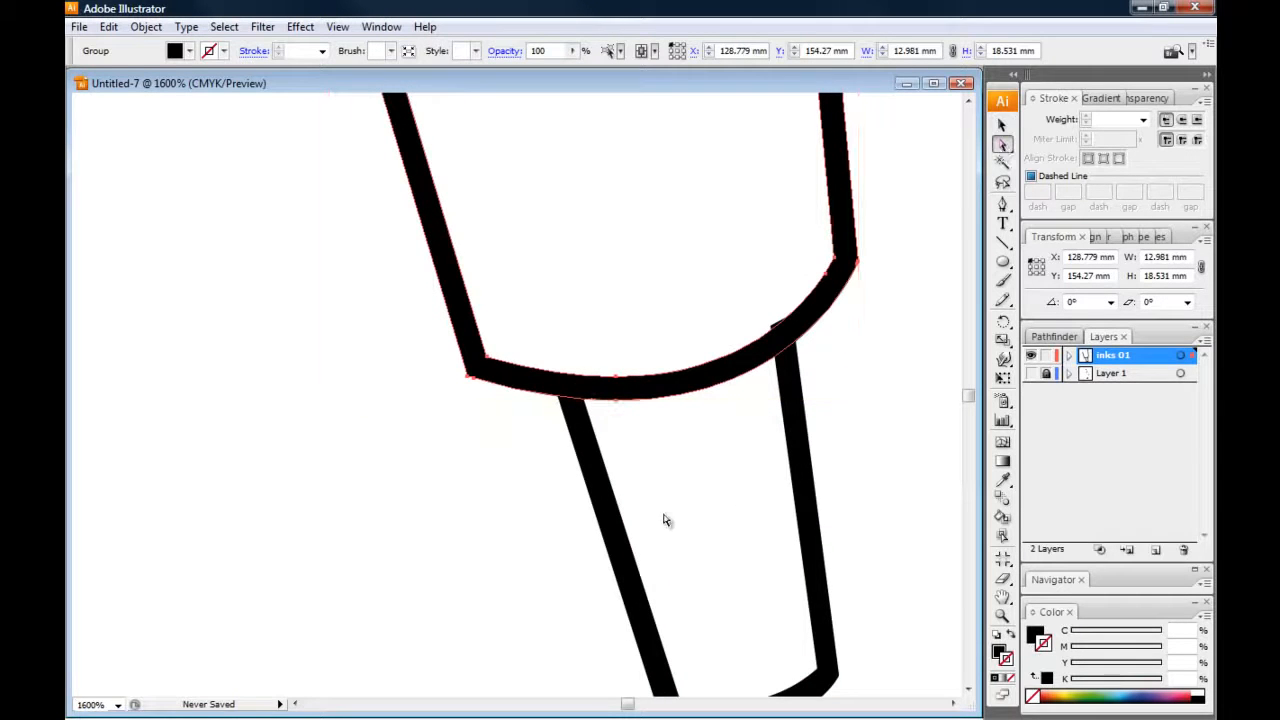
pyautogui.click(617, 376)
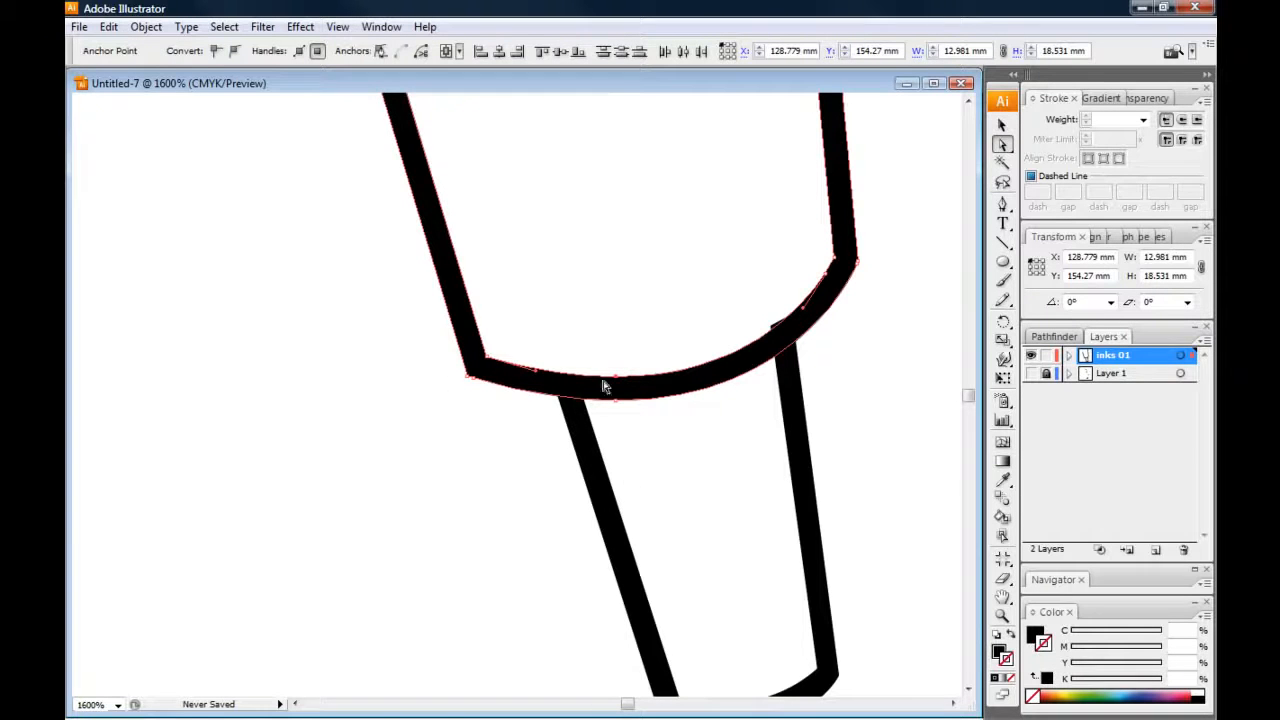
pyautogui.click(527, 346)
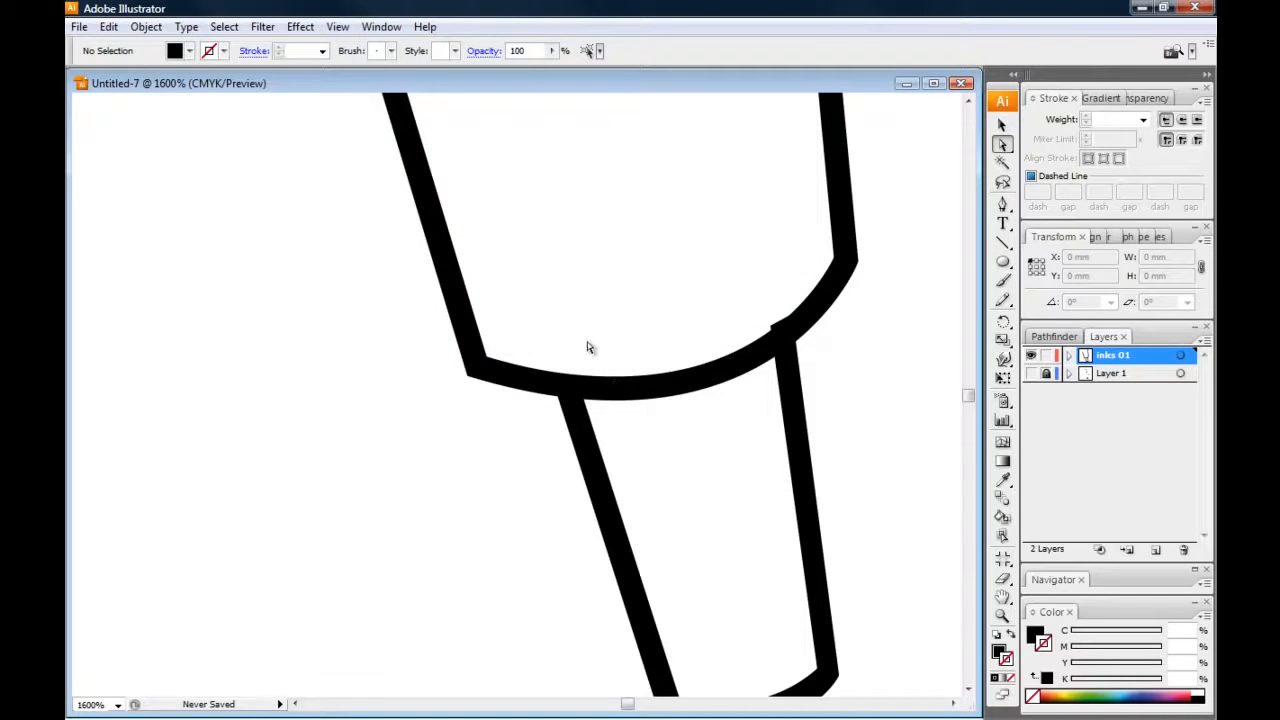
# Review the inked forearm and hand outlines together at 600% zoom
pyautogui.click(1004, 124)
pyautogui.hotkey('ctrl', '-')
pyautogui.moveTo(362, 286); pyautogui.dragTo(382, 357)
pyautogui.hotkey('ctrl', '-')
pyautogui.moveTo(369, 265); pyautogui.dragTo(383, 297)
pyautogui.hotkey('ctrl', '-')
pyautogui.moveTo(389, 360); pyautogui.dragTo(428, 320)
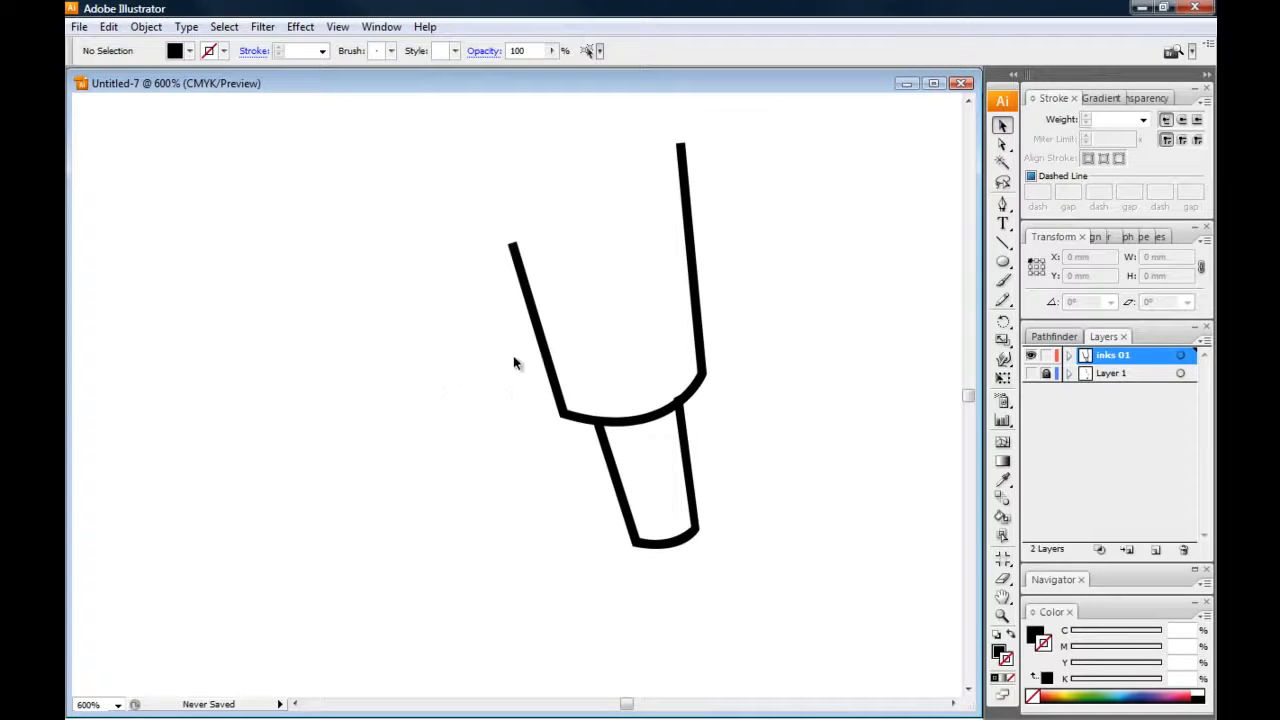
# Examine up close where the hand outline's upper ends overlap the forearm's cuff curve
pyautogui.moveTo(413, 418)
pyautogui.mouseDown()
pyautogui.moveTo(413, 386)
pyautogui.moveTo(360, 383)
pyautogui.mouseUp()
pyautogui.hotkey('ctrl', '+')
pyautogui.hotkey('ctrl', '+')
pyautogui.click(712, 388)
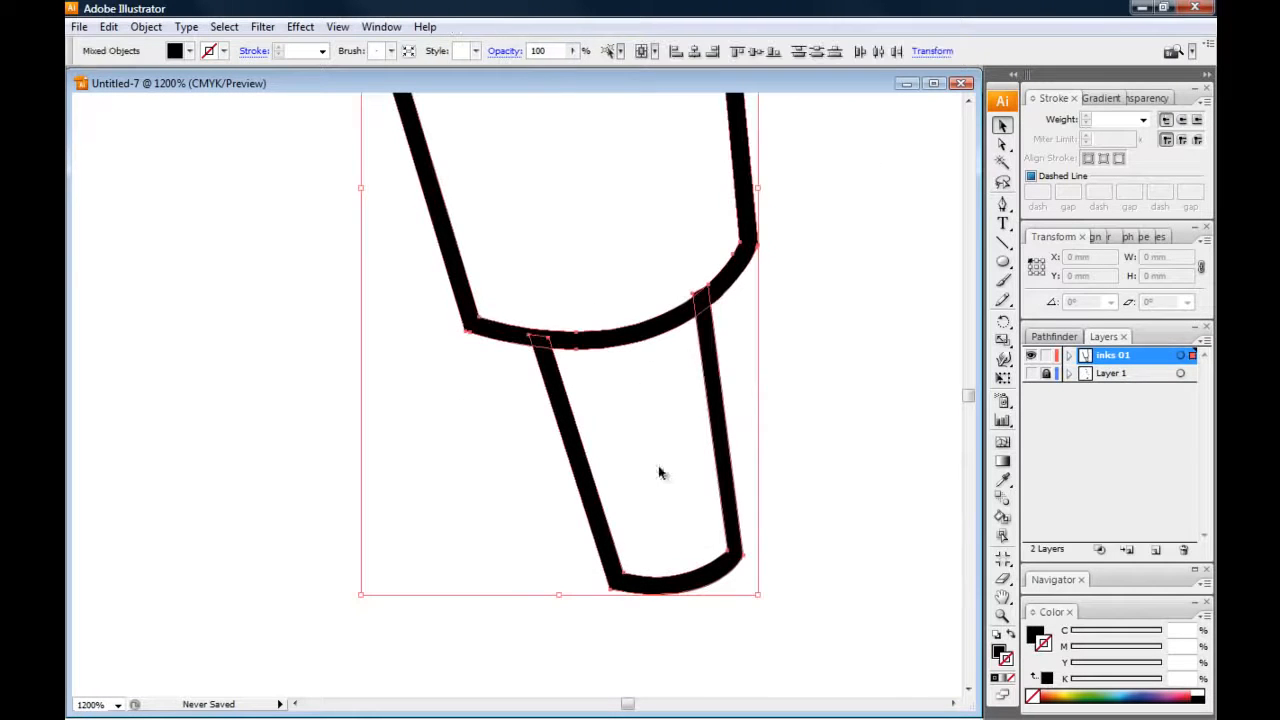
pyautogui.click(483, 502)
pyautogui.hotkey('ctrl', '+')
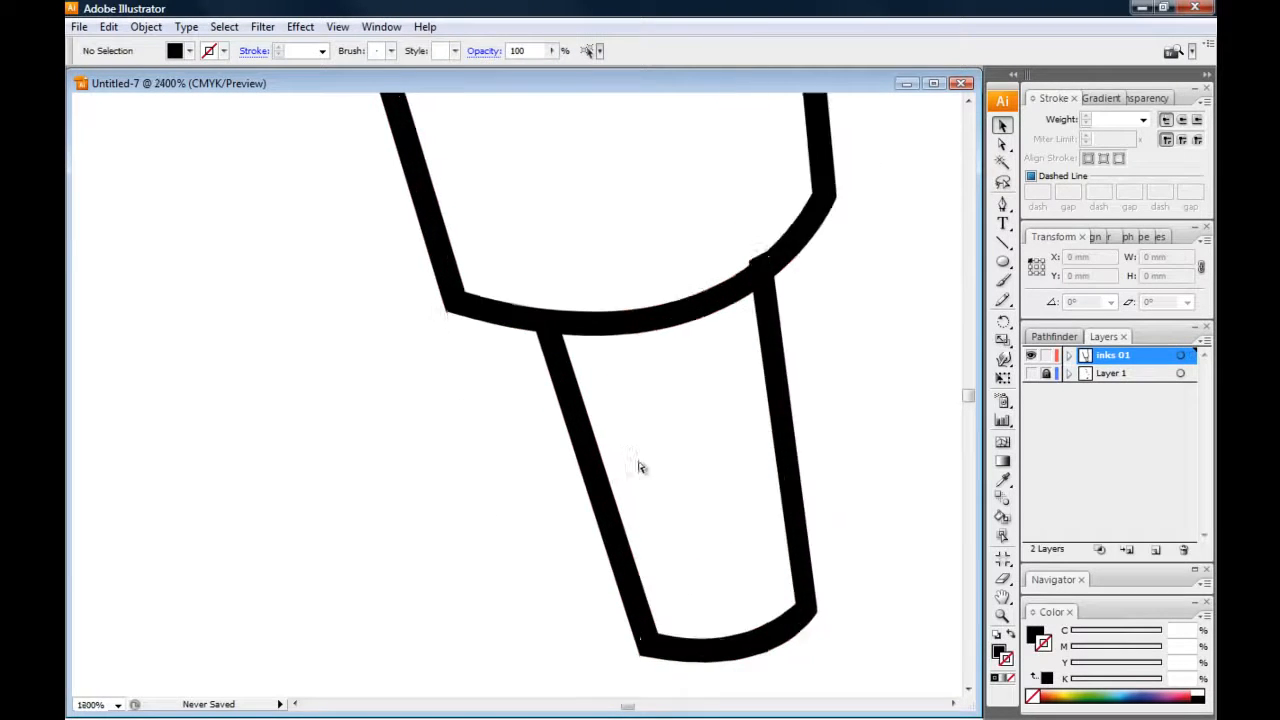
pyautogui.hotkey('ctrl', '+')
pyautogui.hotkey('ctrl', 'a')
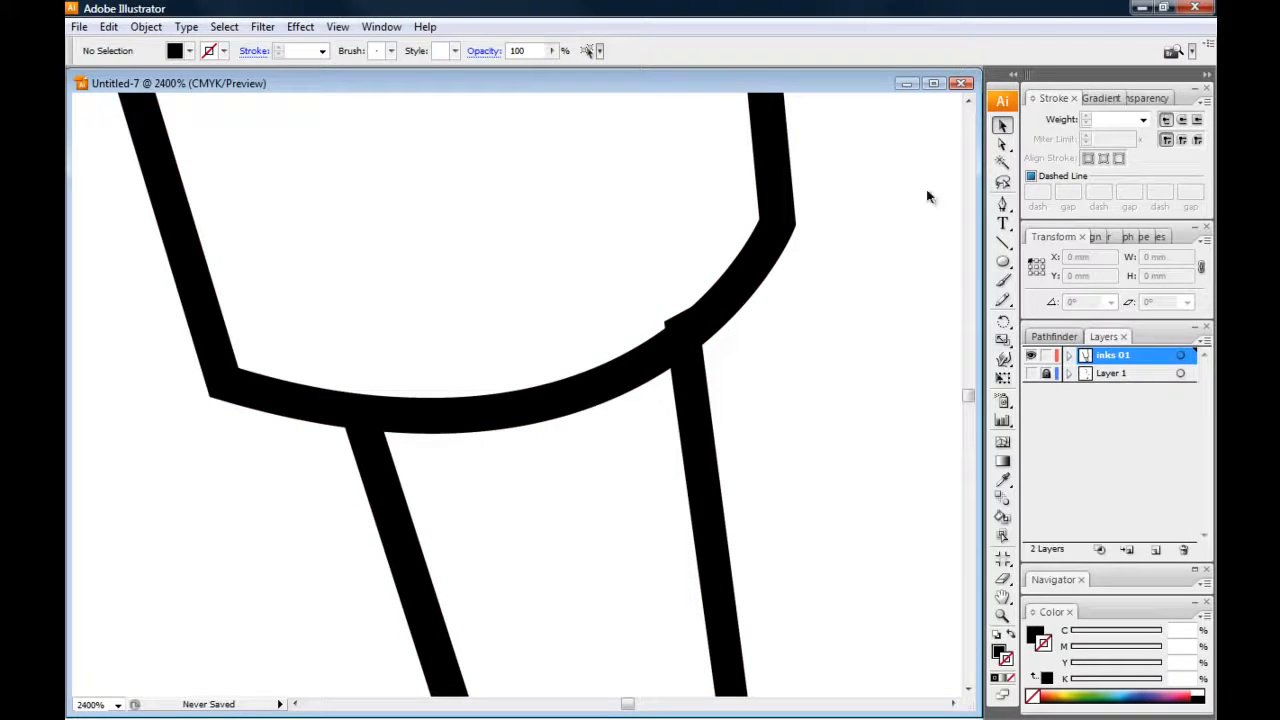
# Try to reposition the two anchor points at the hand outline's upper right end so they sit within the forearm's cuff curve
pyautogui.click(704, 453)
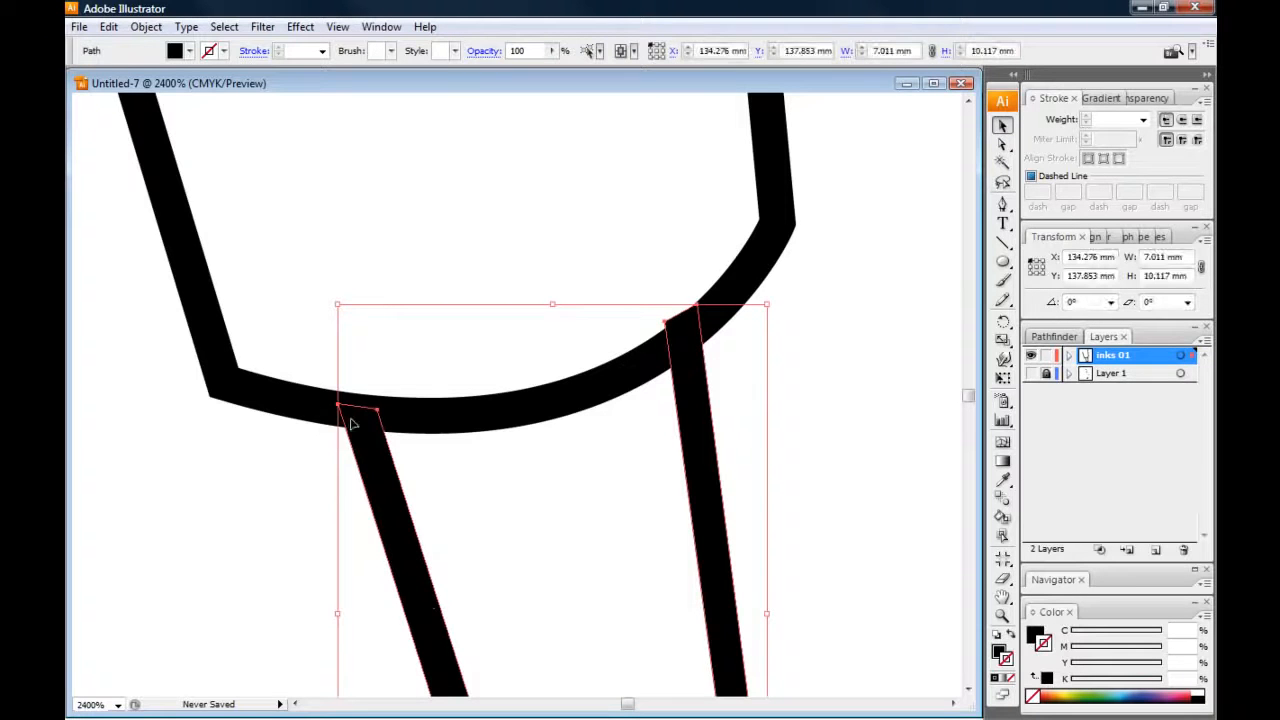
pyautogui.click(532, 226)
pyautogui.moveTo(300, 502); pyautogui.dragTo(323, 534)
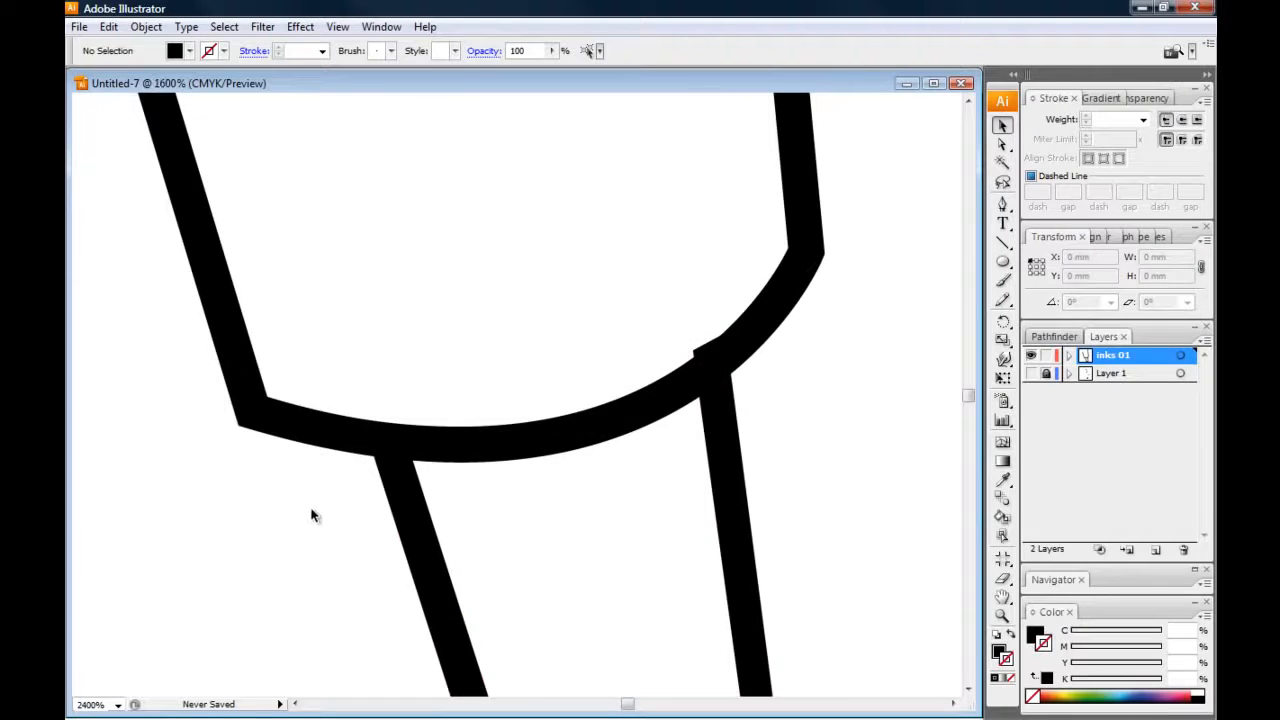
pyautogui.hotkey('ctrl', '-')
pyautogui.hotkey('ctrl', '+')
pyautogui.click(1003, 146)
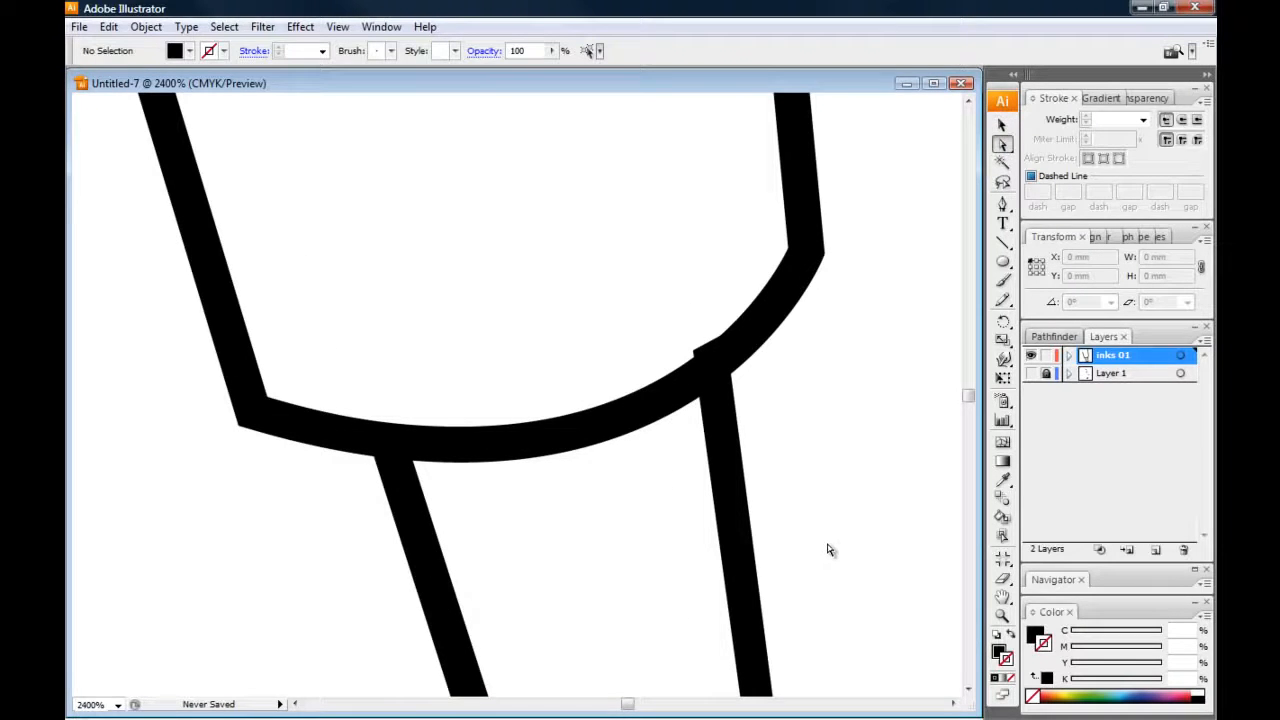
pyautogui.click(694, 352)
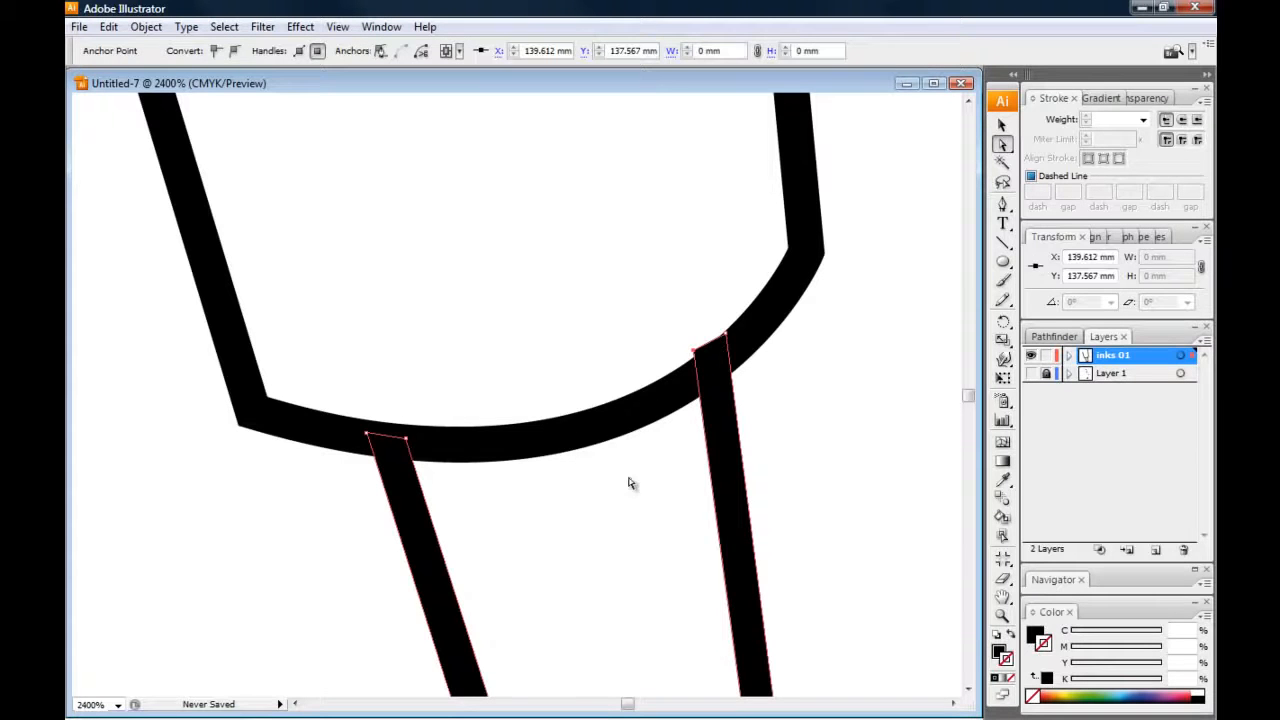
pyautogui.click(669, 340)
pyautogui.click(727, 338)
pyautogui.moveTo(726, 334); pyautogui.dragTo(728, 337)
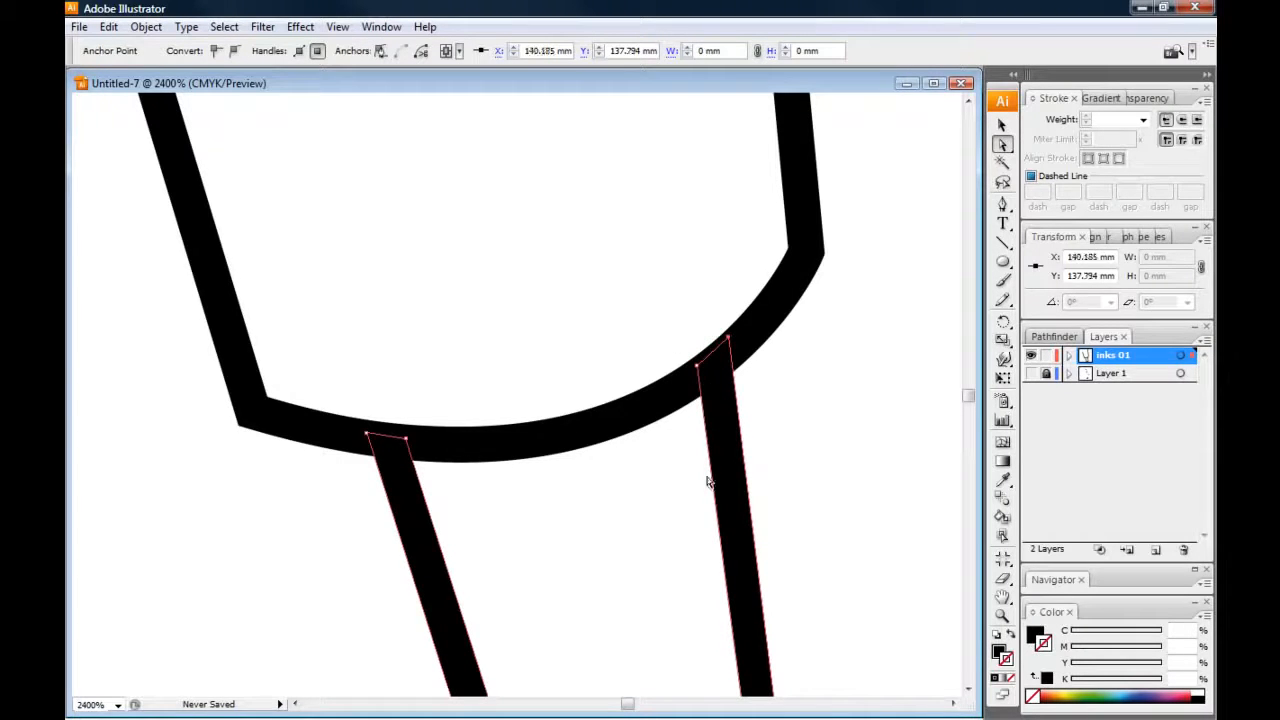
pyautogui.moveTo(699, 369); pyautogui.dragTo(709, 364)
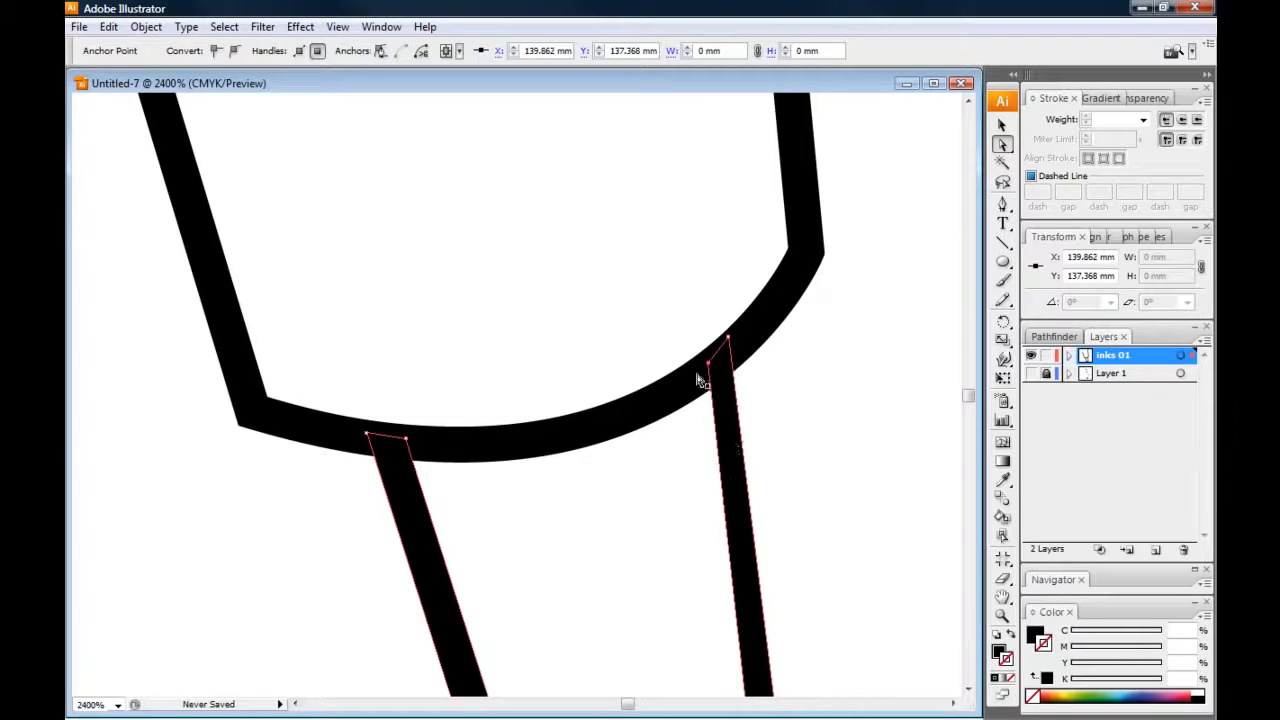
# Undo the anchor point moves on the hand outline's upper right end and deselect it
pyautogui.hotkey('ctrl', 'z')
pyautogui.hotkey('ctrl', 'z')
pyautogui.hotkey('ctrl', 'z')
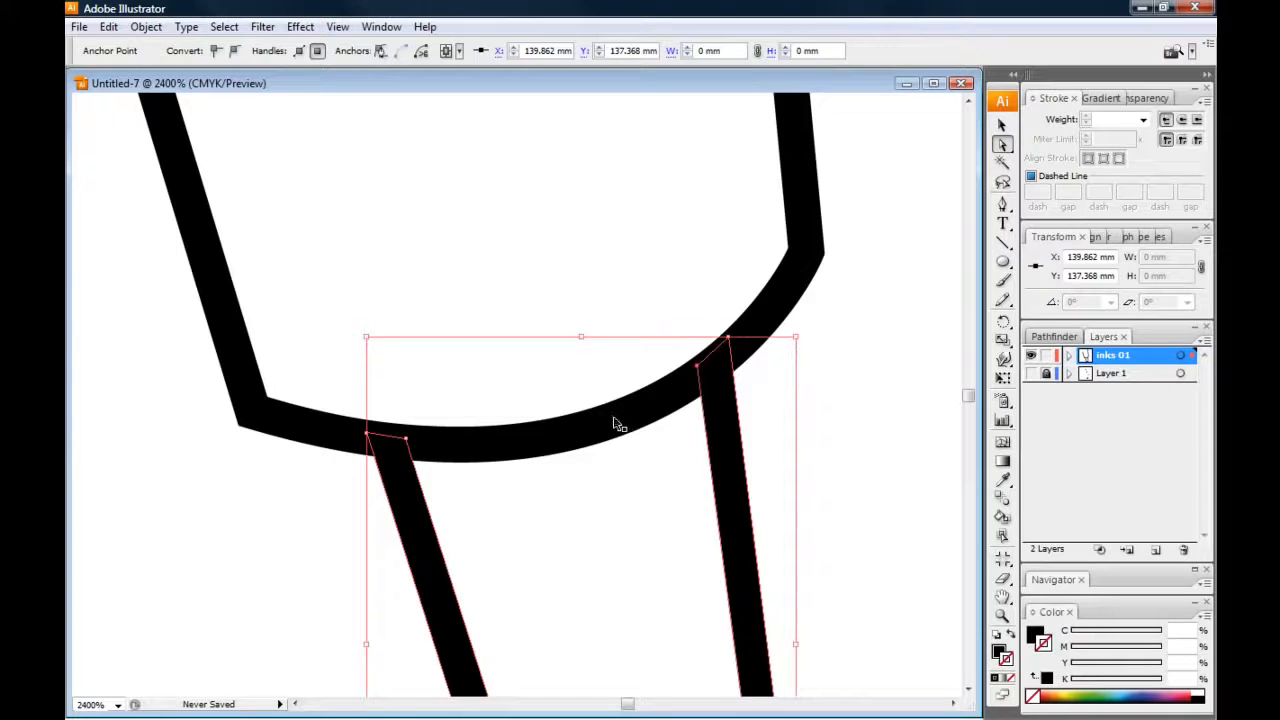
pyautogui.click(563, 258)
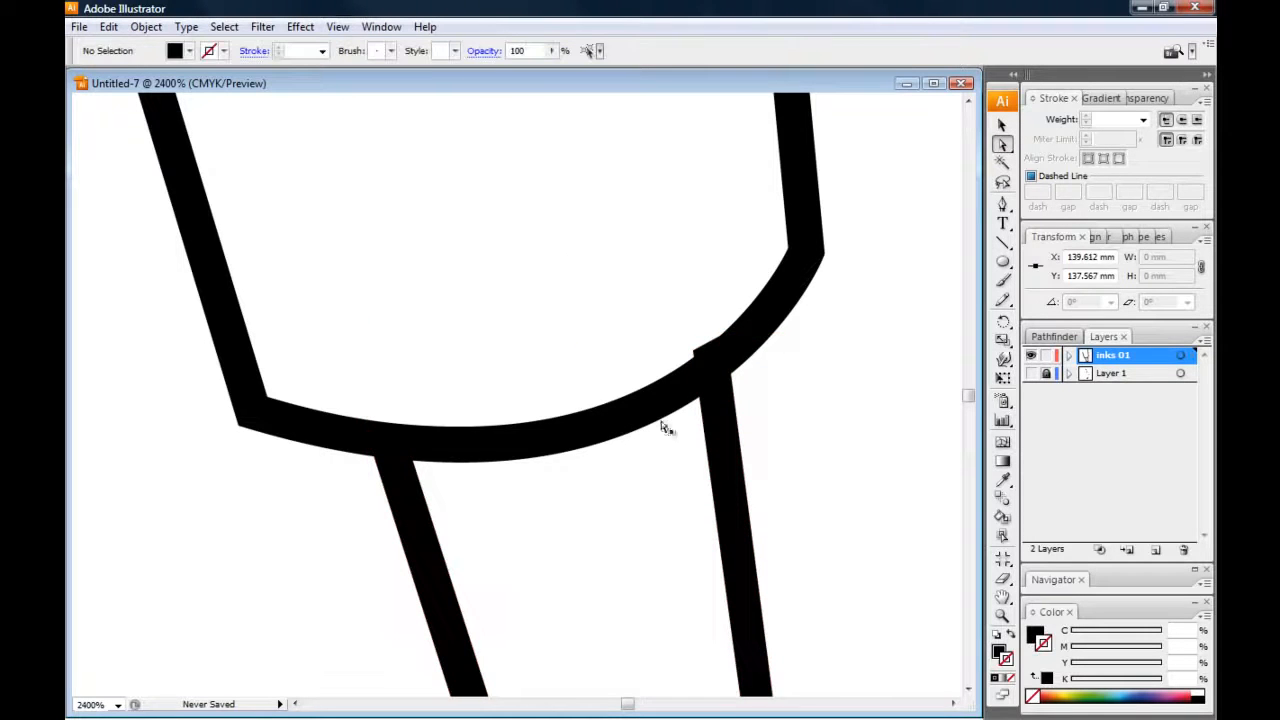
pyautogui.moveTo(418, 295); pyautogui.dragTo(432, 355)
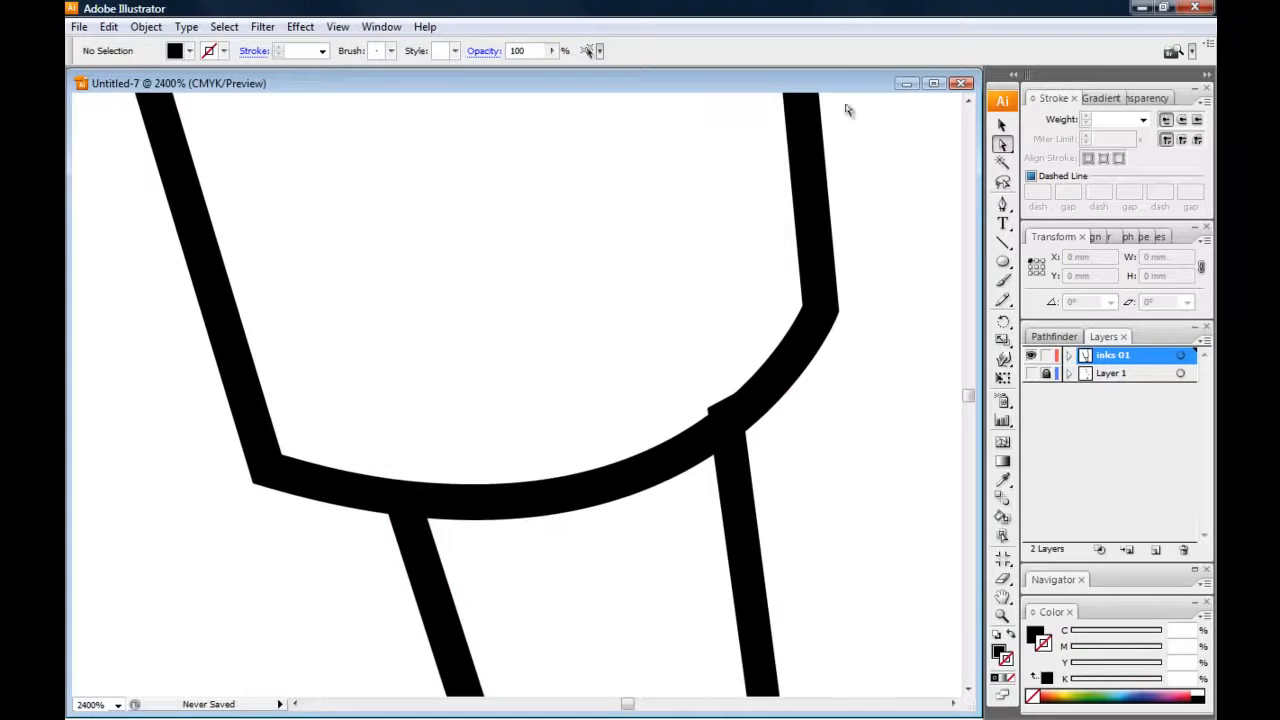
# Try to select the hand outline's anchor point that protrudes above the forearm's cuff curve
pyautogui.click(1001, 125)
pyautogui.moveTo(479, 275); pyautogui.dragTo(477, 306)
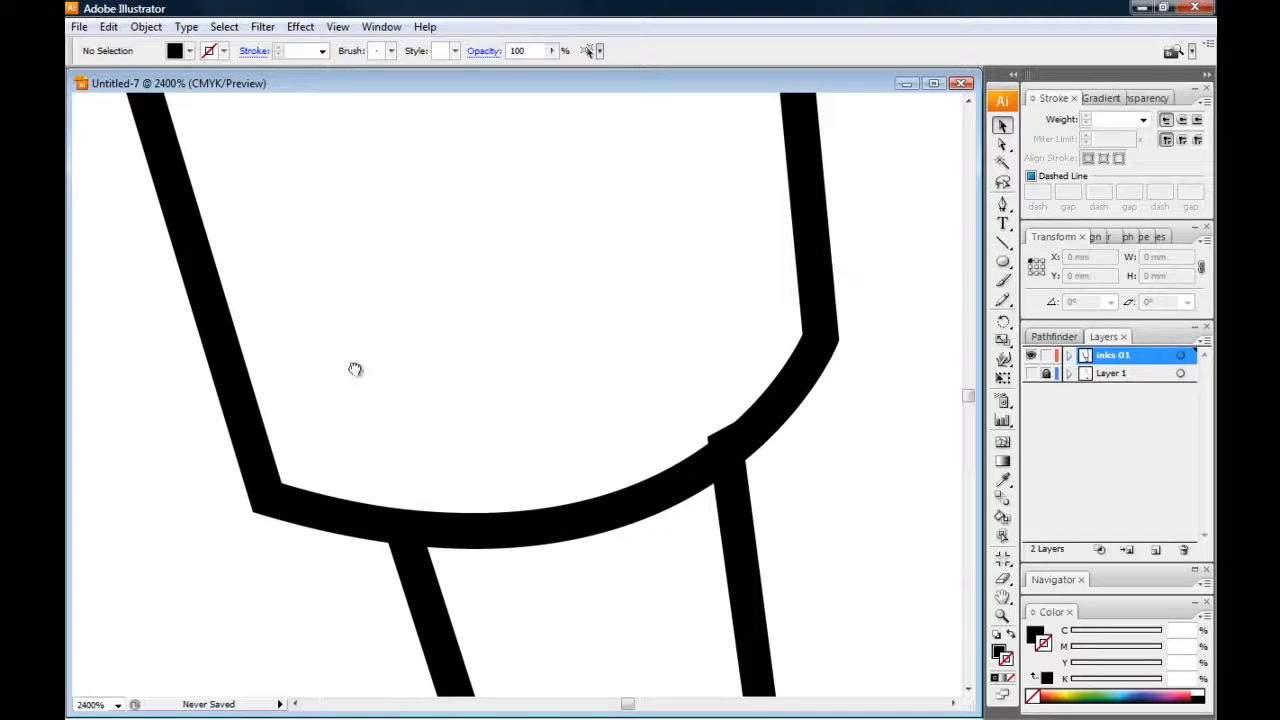
pyautogui.press('a')
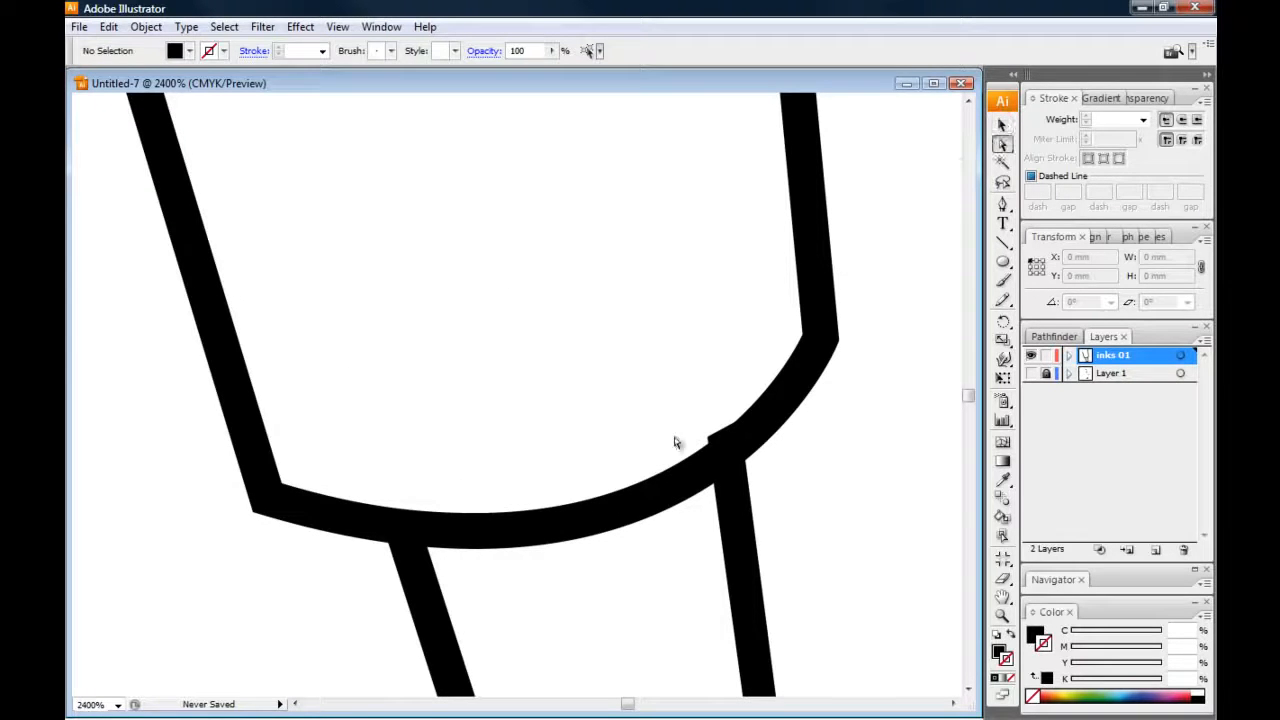
pyautogui.click(700, 458)
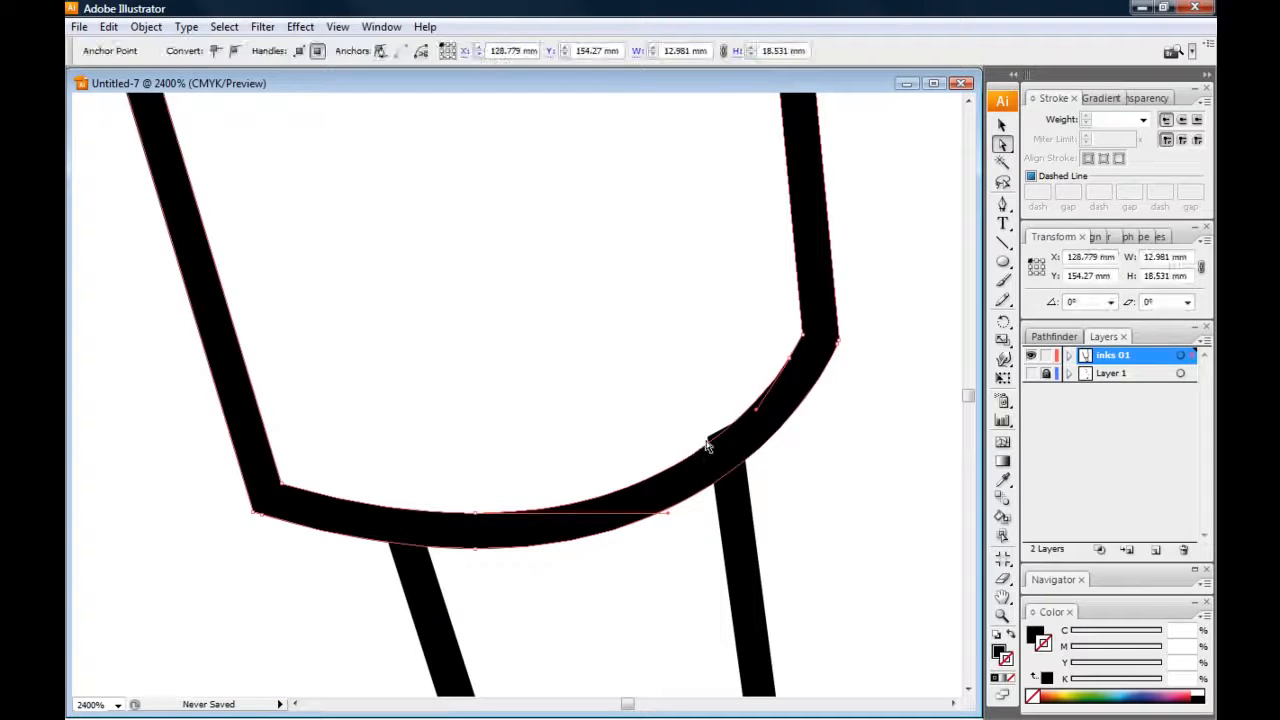
pyautogui.click(1002, 124)
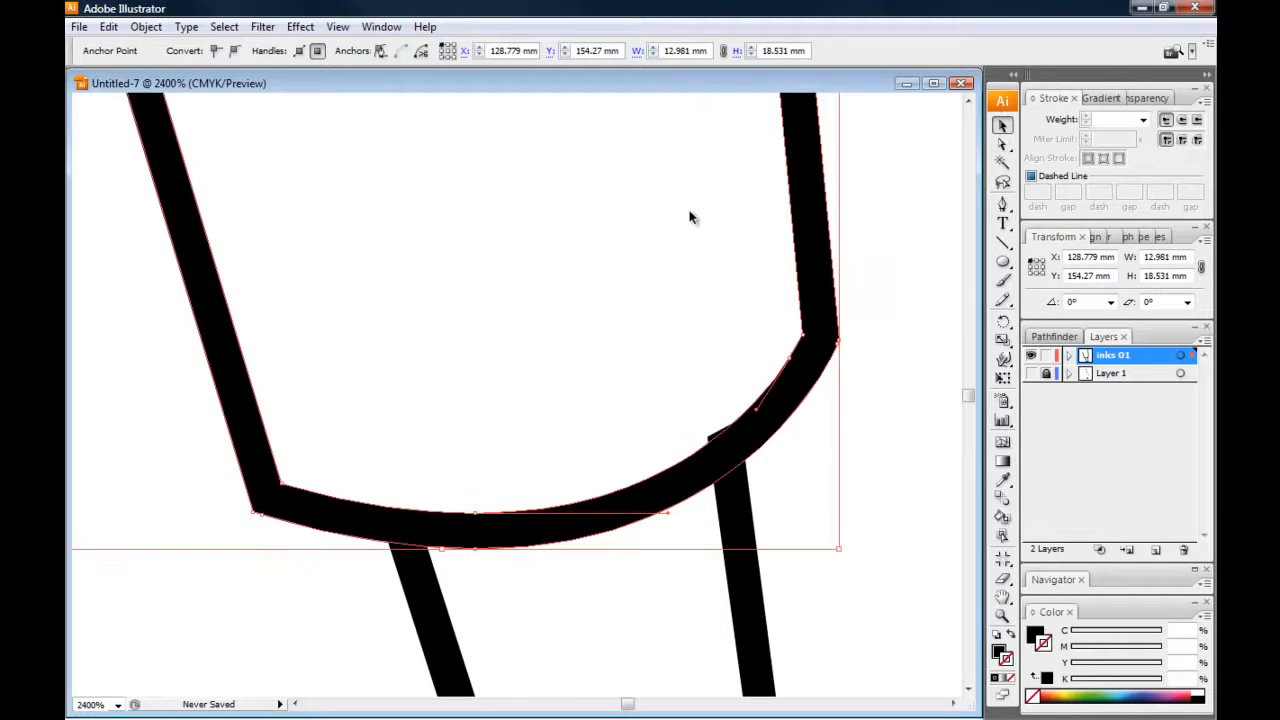
pyautogui.click(643, 209)
# Lock the expanded forearm outline so that only the hand outline can be selected at the overlap
pyautogui.click(840, 333)
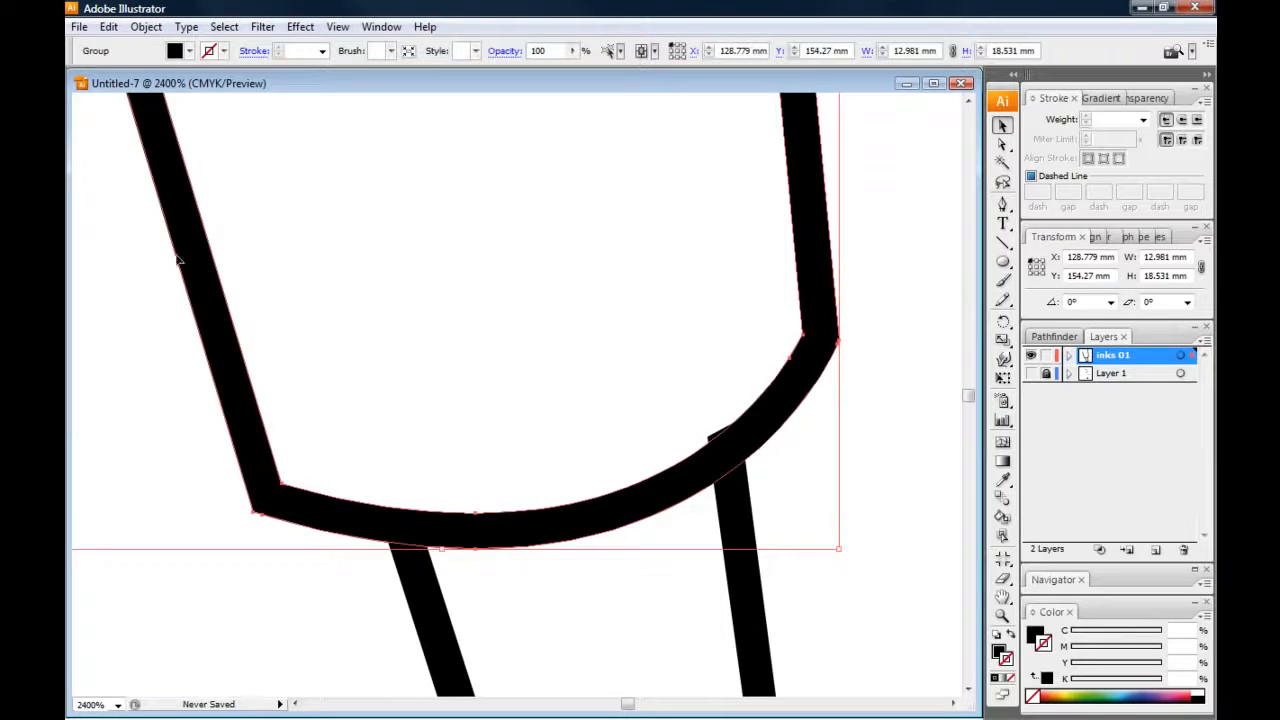
pyautogui.click(146, 26)
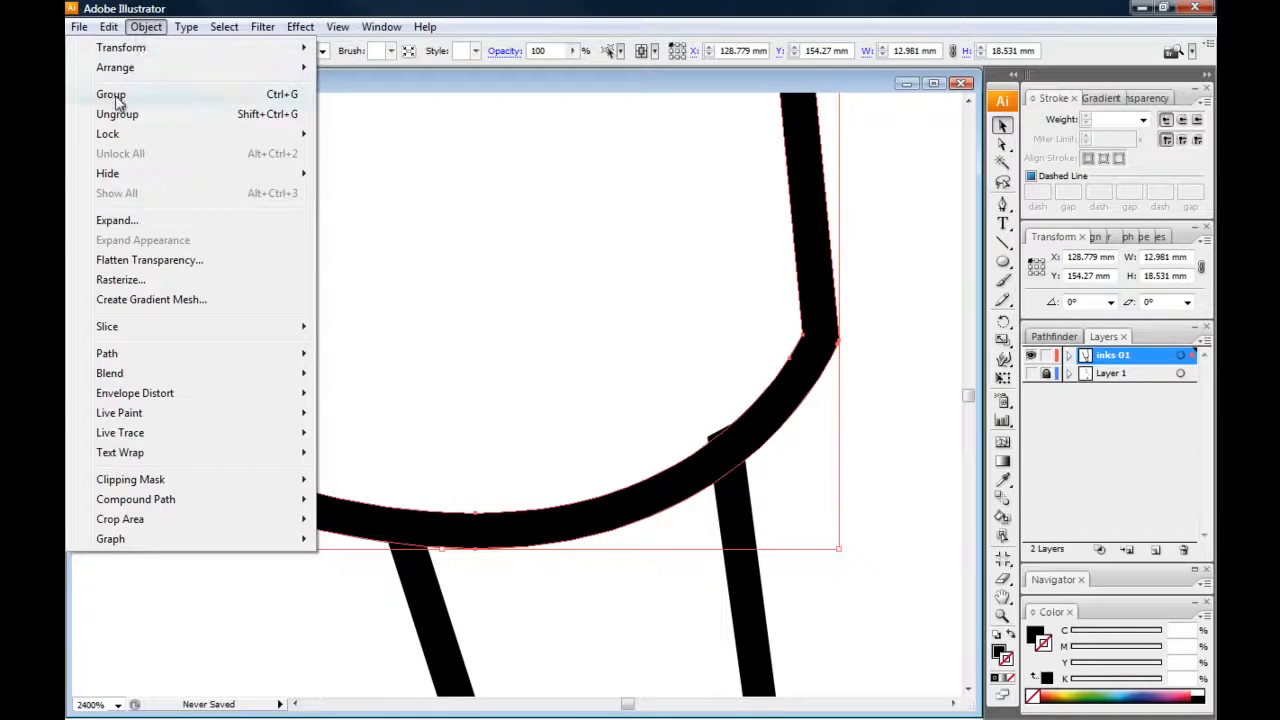
pyautogui.moveTo(130, 136)
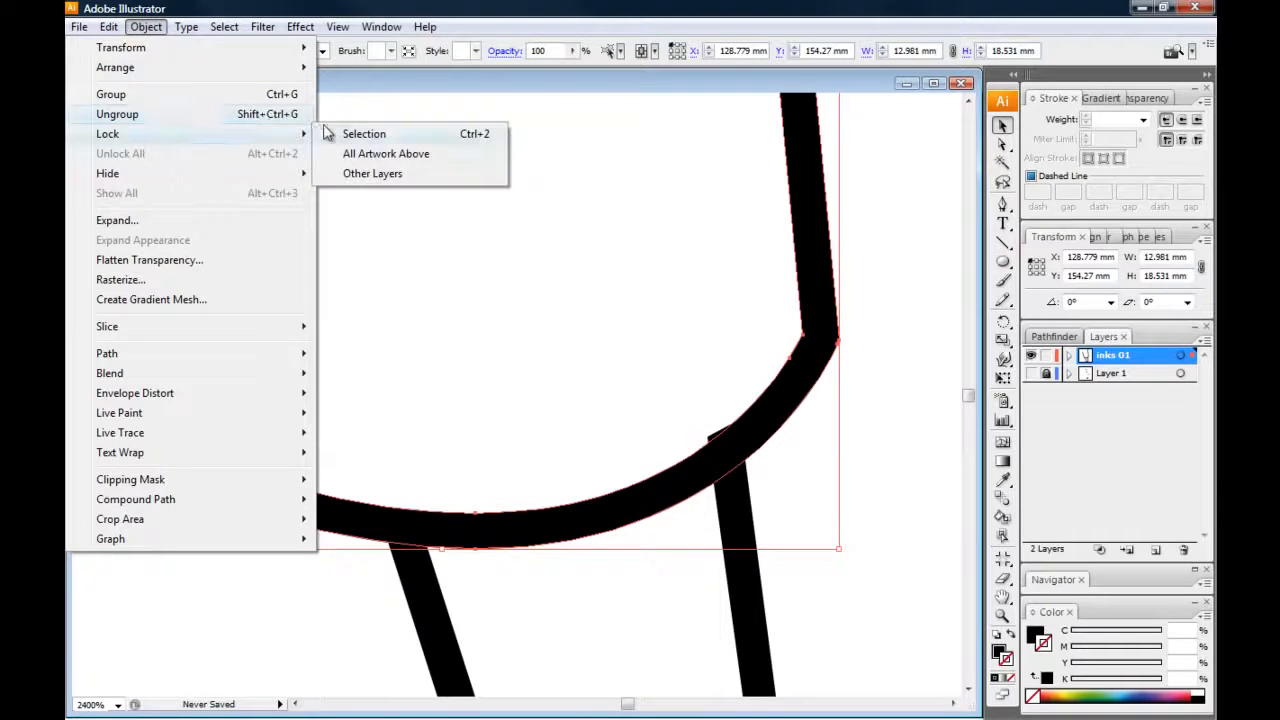
pyautogui.click(355, 136)
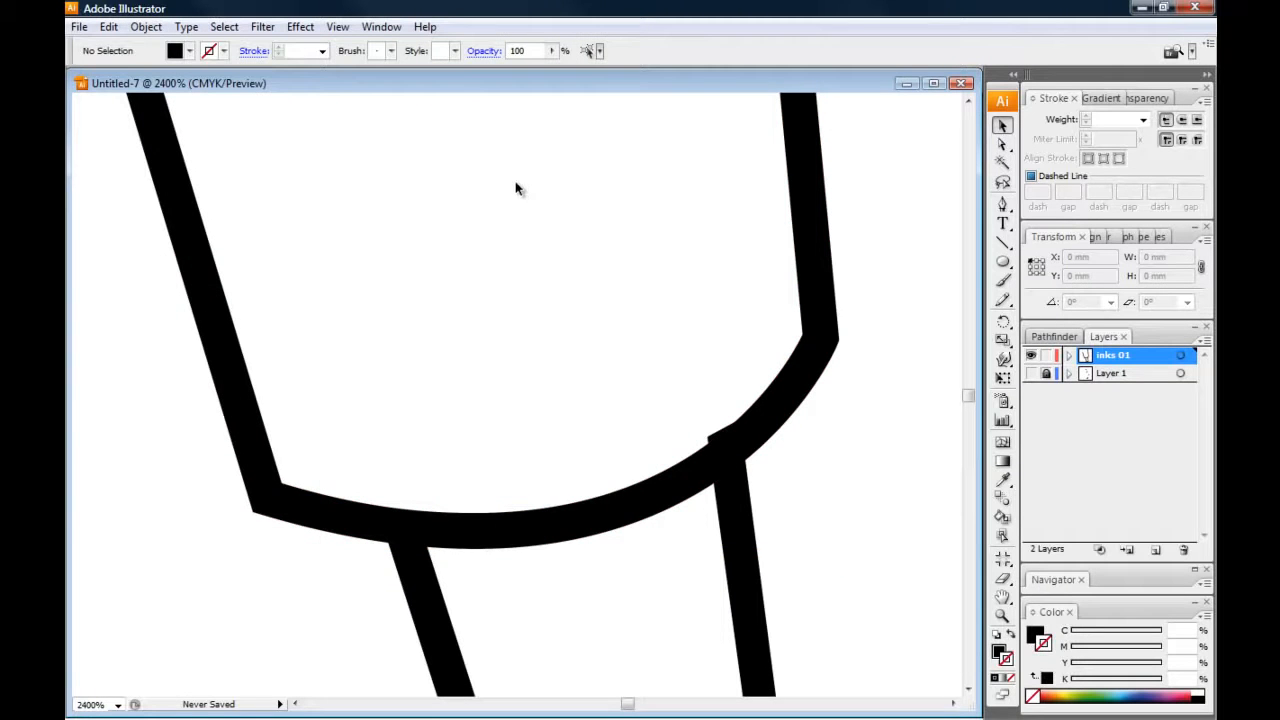
pyautogui.moveTo(430, 231); pyautogui.dragTo(832, 568)
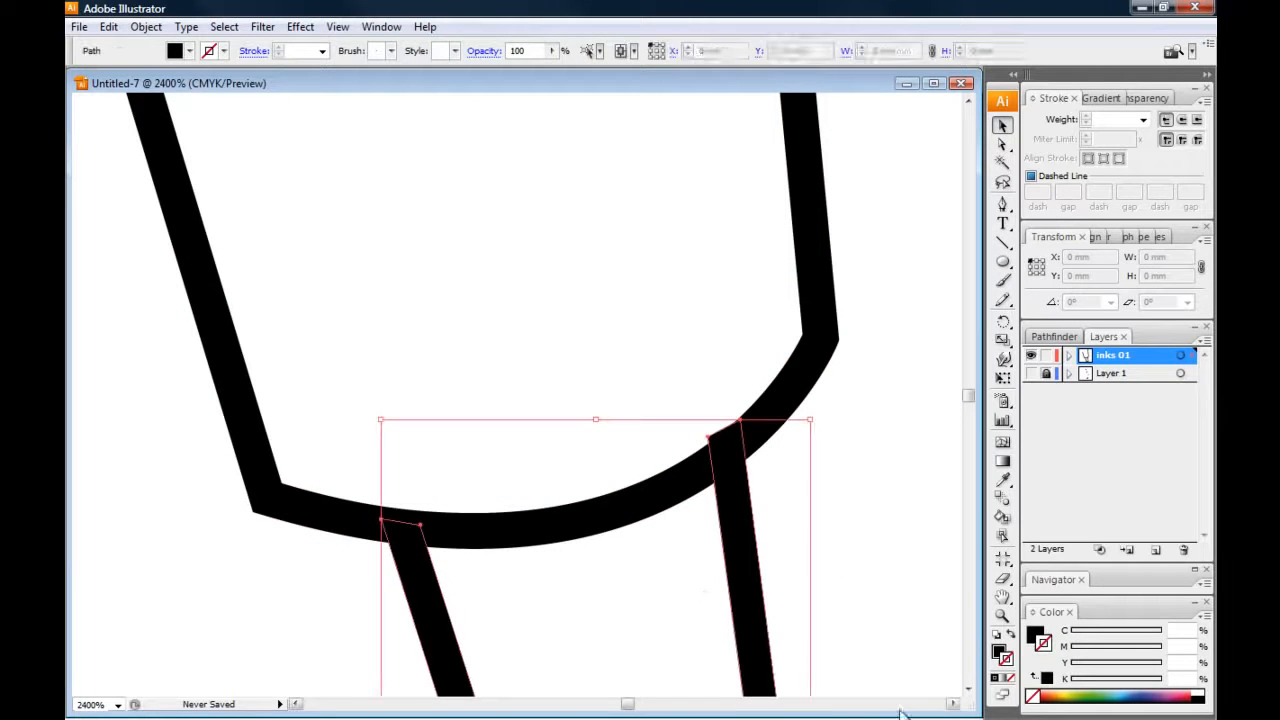
pyautogui.click(546, 360)
# Move the hand outline's protruding upper right anchor point inside the thickness of the forearm's cuff curve
pyautogui.press('a')
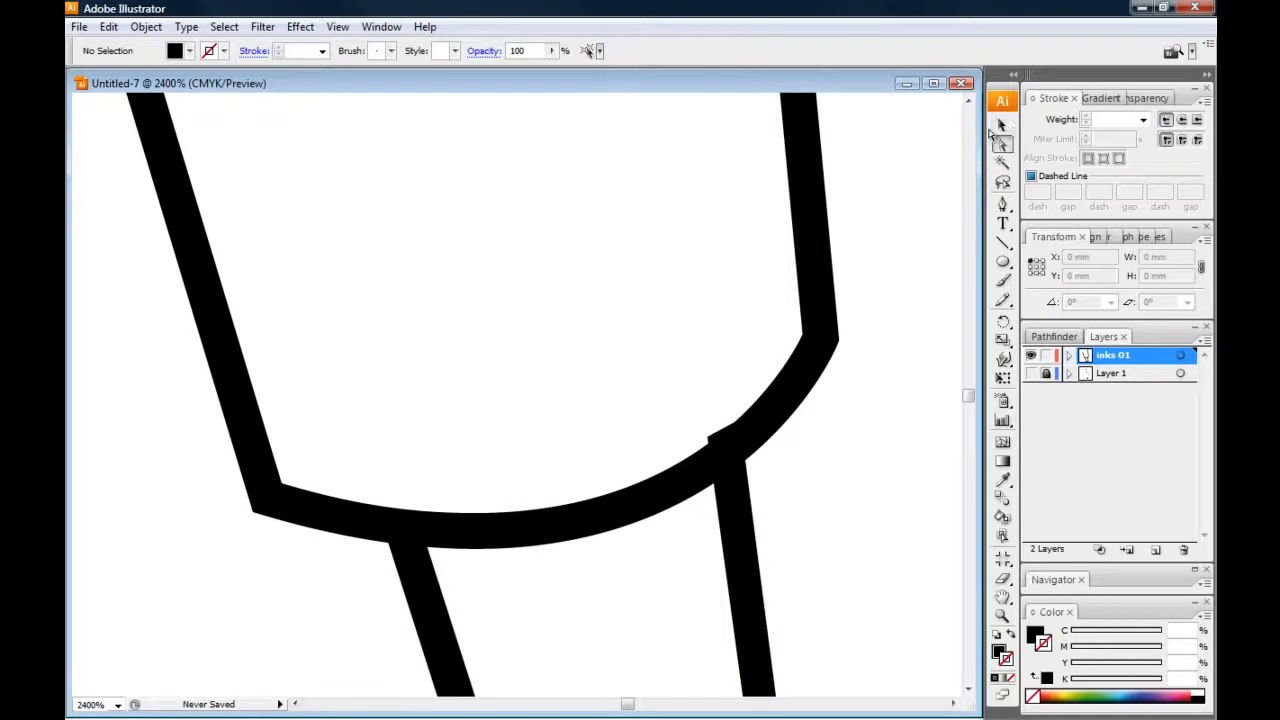
pyautogui.click(709, 442)
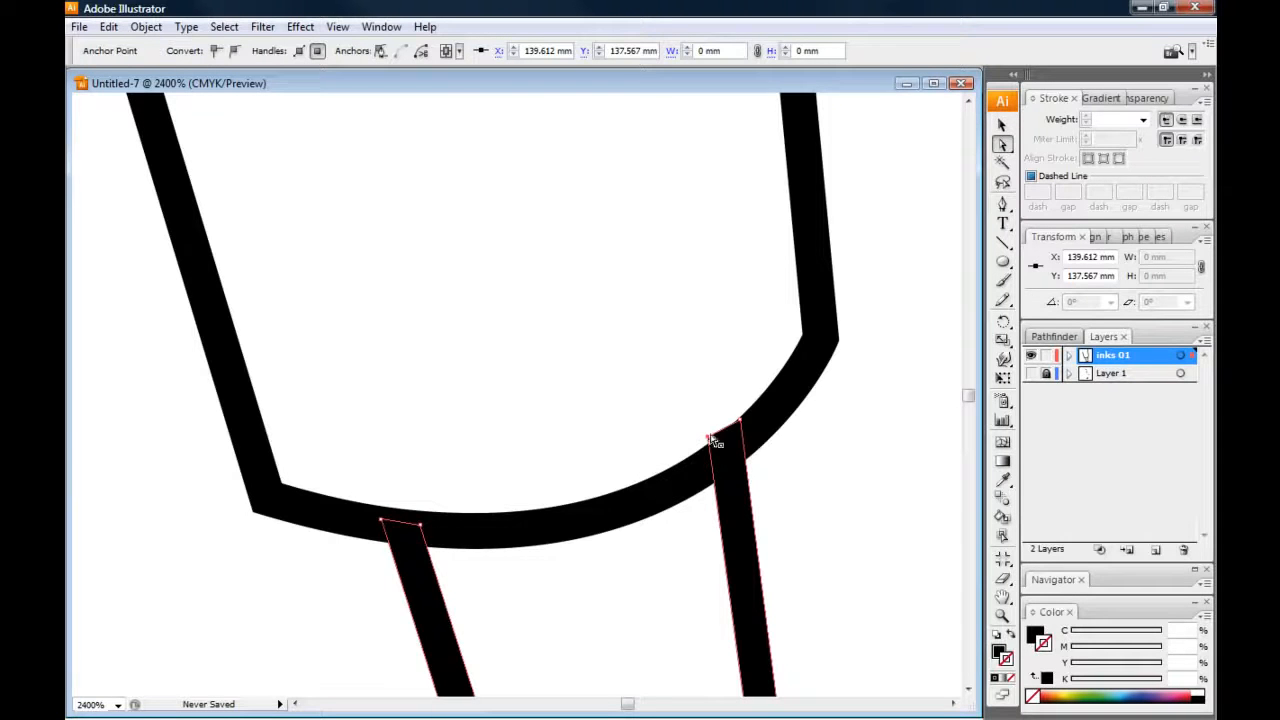
pyautogui.moveTo(707, 438); pyautogui.dragTo(740, 427)
pyautogui.click(712, 400)
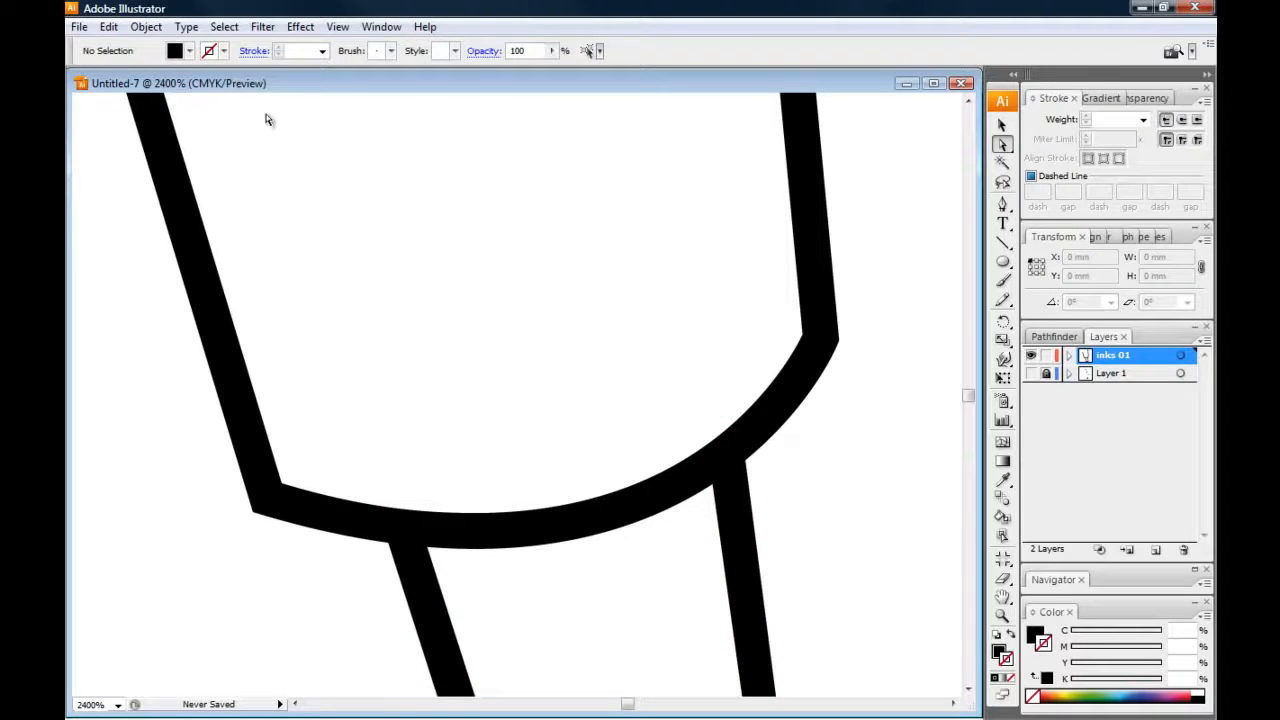
# Unlock all artwork and review the joined forearm and hand outlines at 600% zoom
pyautogui.click(146, 27)
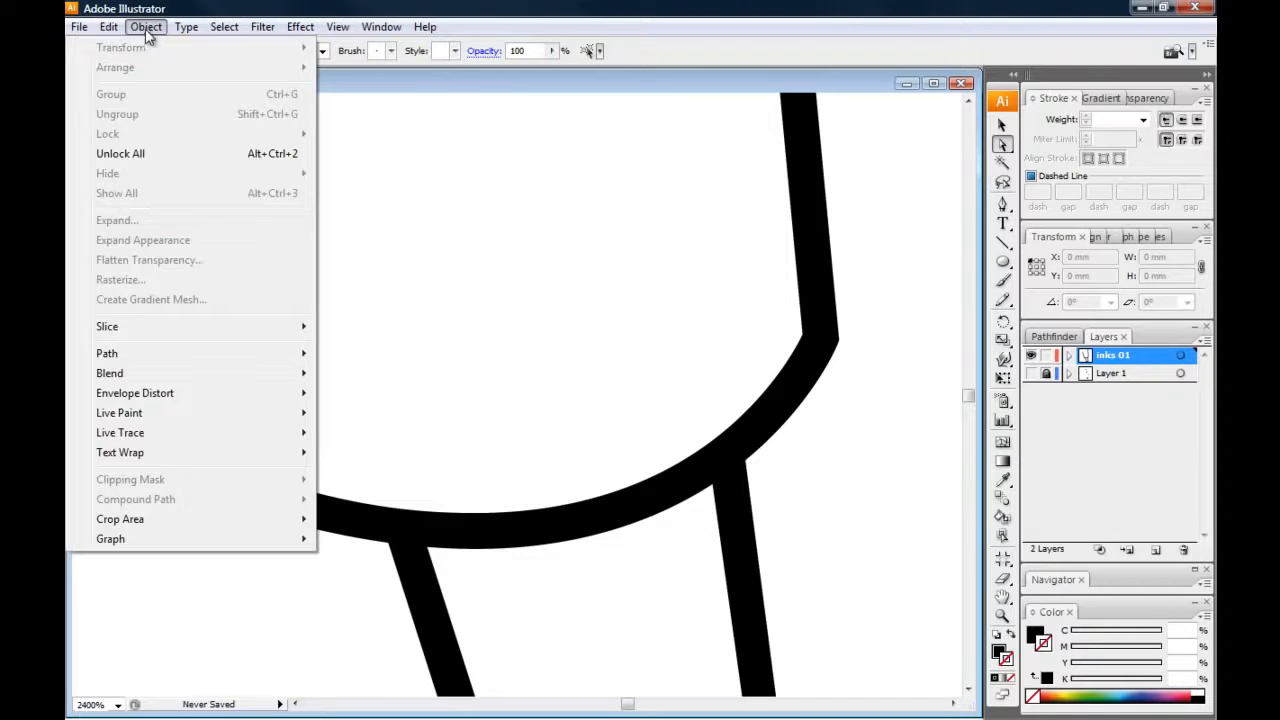
pyautogui.click(118, 154)
pyautogui.press('v')
pyautogui.click(945, 135)
pyautogui.hotkey('ctrl', '-')
pyautogui.hotkey('ctrl', '-')
pyautogui.hotkey('ctrl', '-')
pyautogui.moveTo(262, 383); pyautogui.dragTo(322, 411)
pyautogui.hotkey('ctrl', '-')
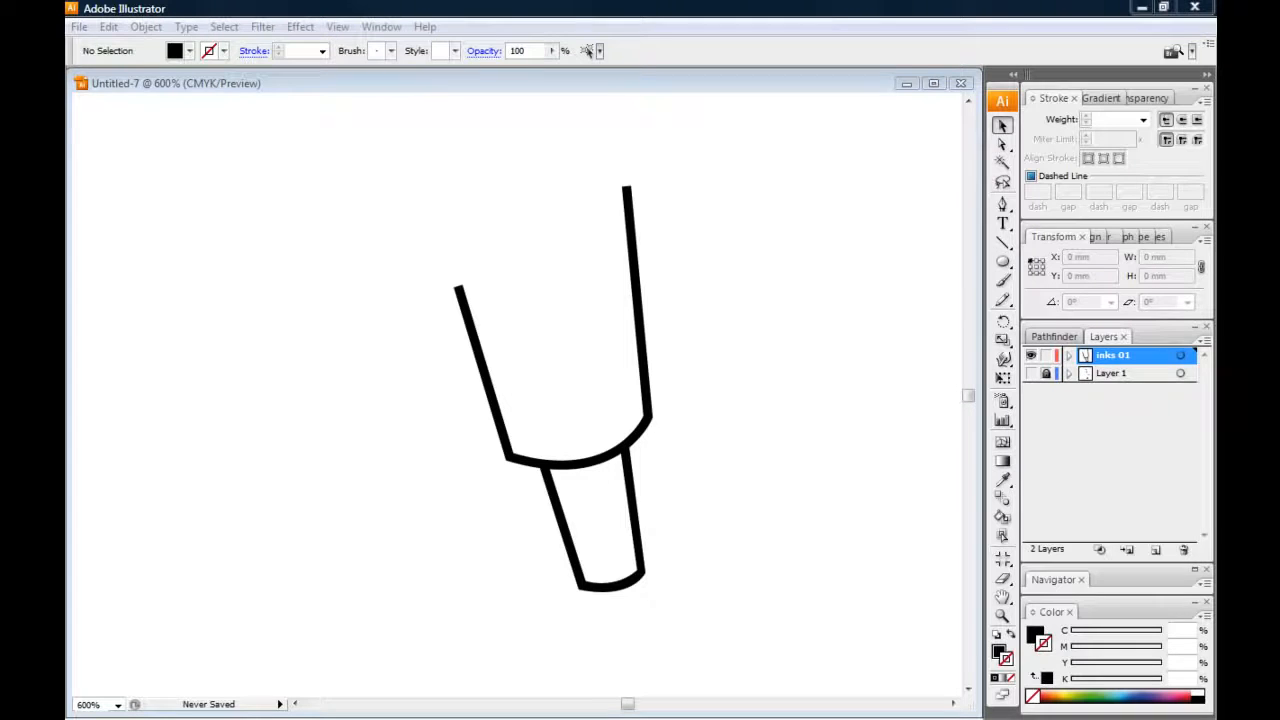
# Show the sketch on Layer 1 and trace the lower edge of the forearm's cuff band with a black-filled Pen curve
pyautogui.click(1031, 373)
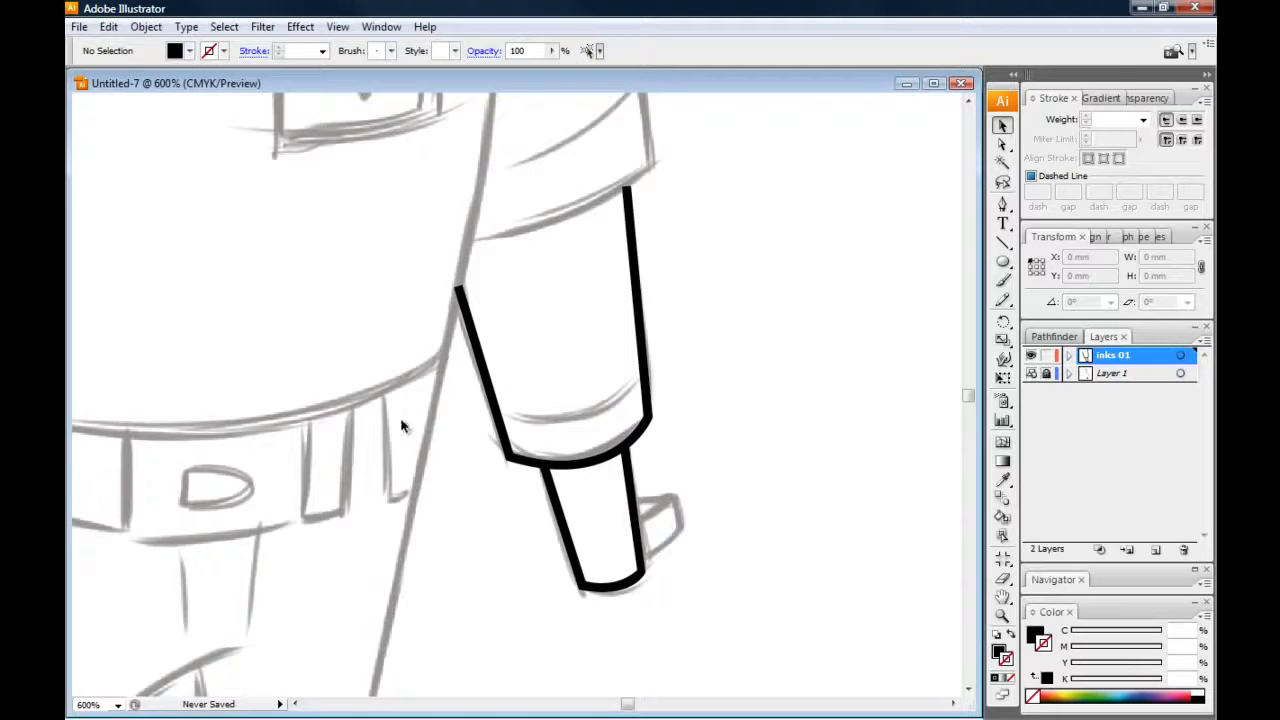
pyautogui.moveTo(350, 465)
pyautogui.mouseDown()
pyautogui.moveTo(374, 417)
pyautogui.moveTo(369, 450)
pyautogui.moveTo(388, 451)
pyautogui.mouseUp()
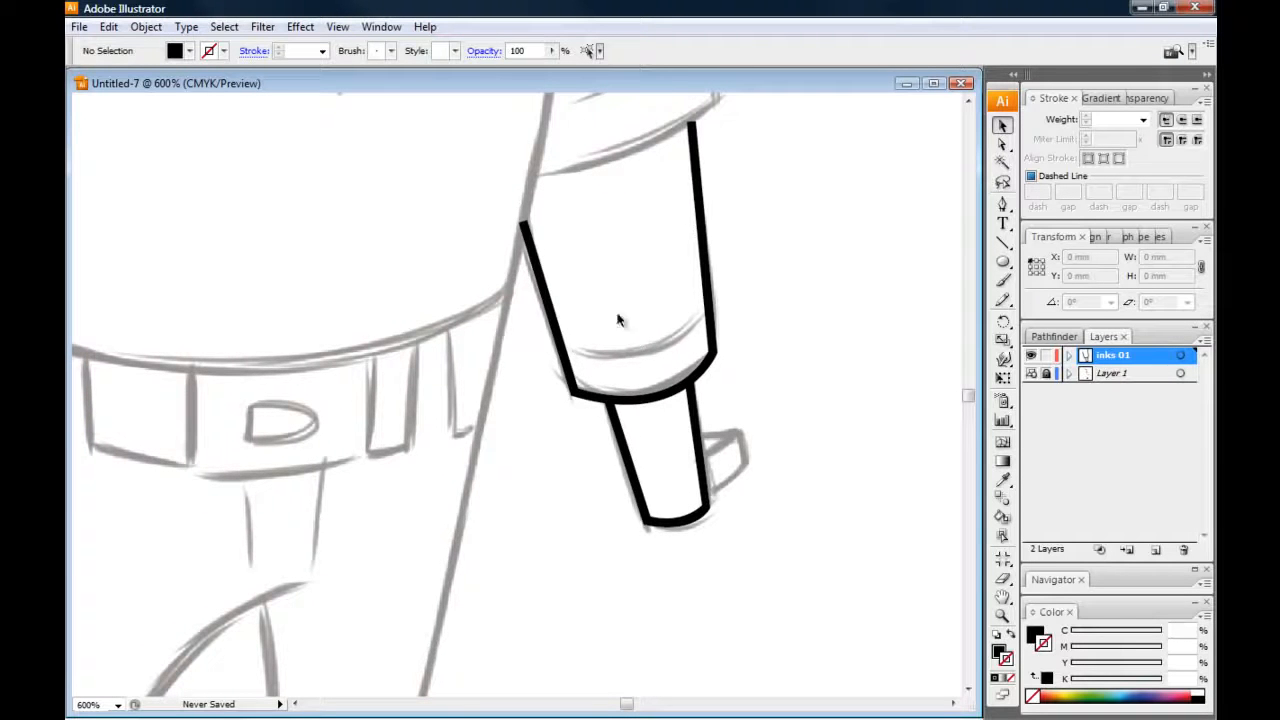
pyautogui.click(1001, 208)
pyautogui.moveTo(420, 406); pyautogui.dragTo(393, 421)
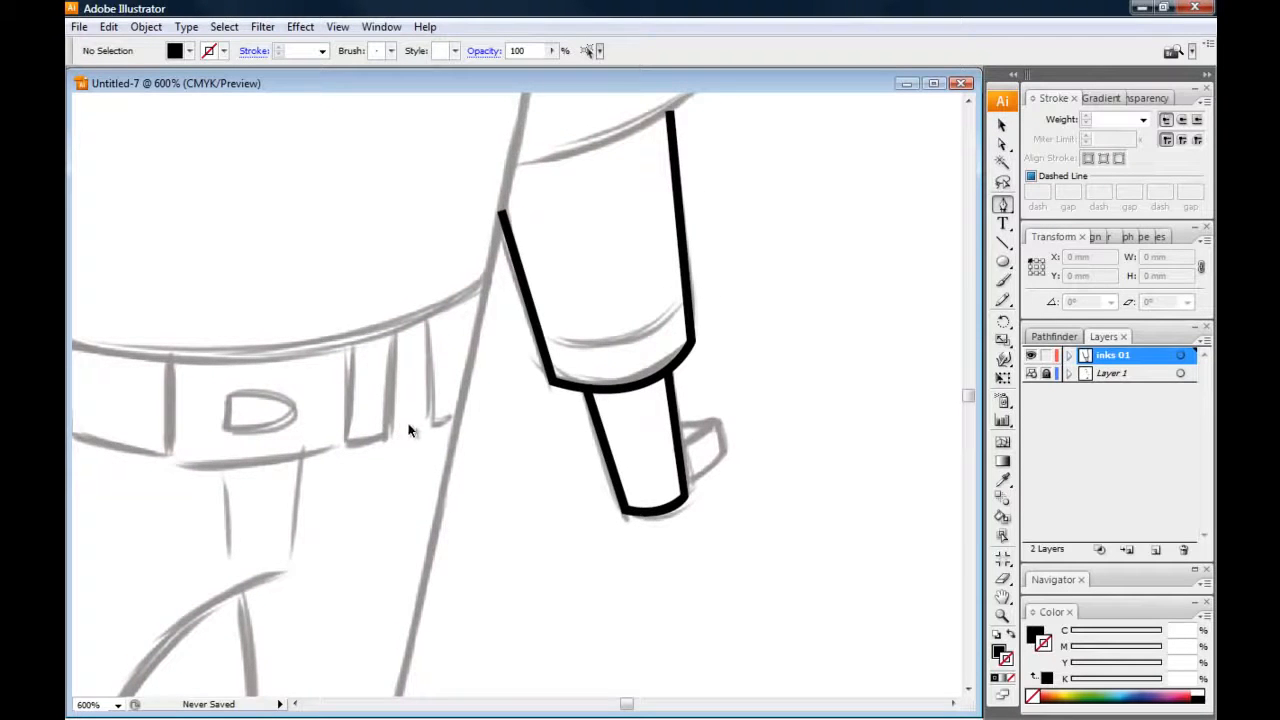
pyautogui.hotkey('ctrl', '=')
pyautogui.hotkey('ctrl', '=')
pyautogui.moveTo(440, 420); pyautogui.dragTo(340, 435)
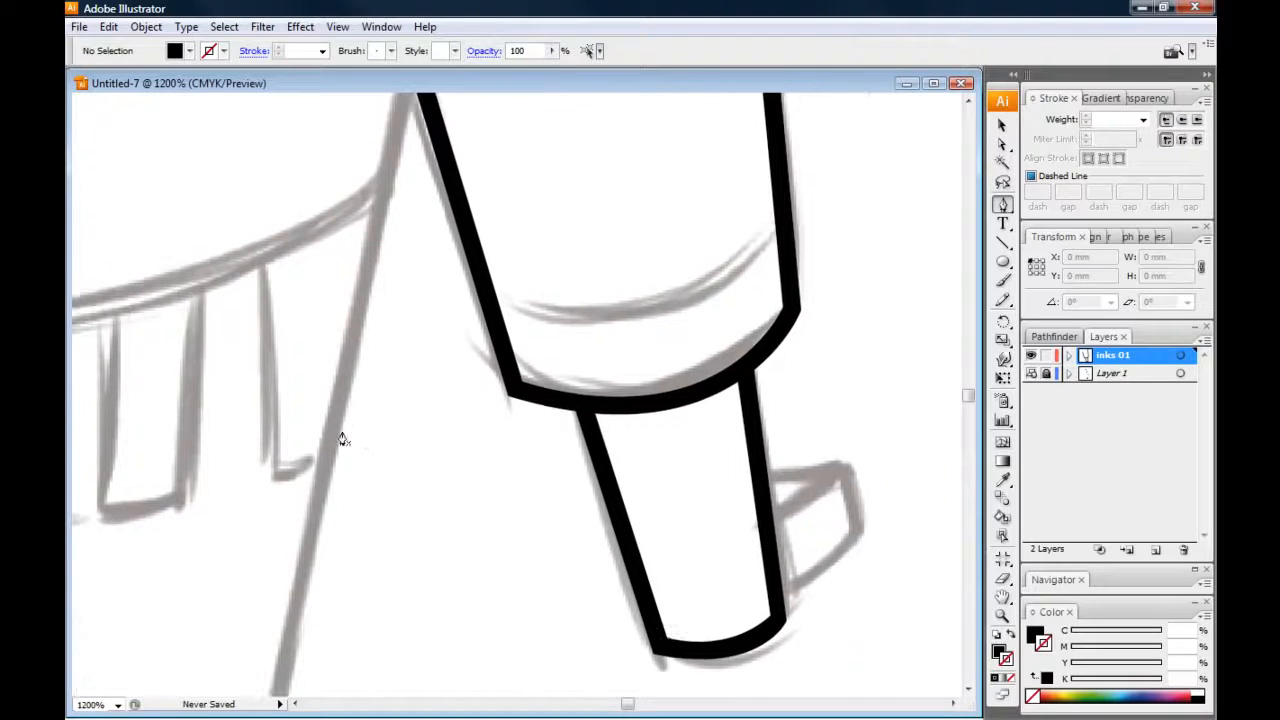
pyautogui.click(784, 224)
pyautogui.moveTo(484, 300); pyautogui.dragTo(263, 241)
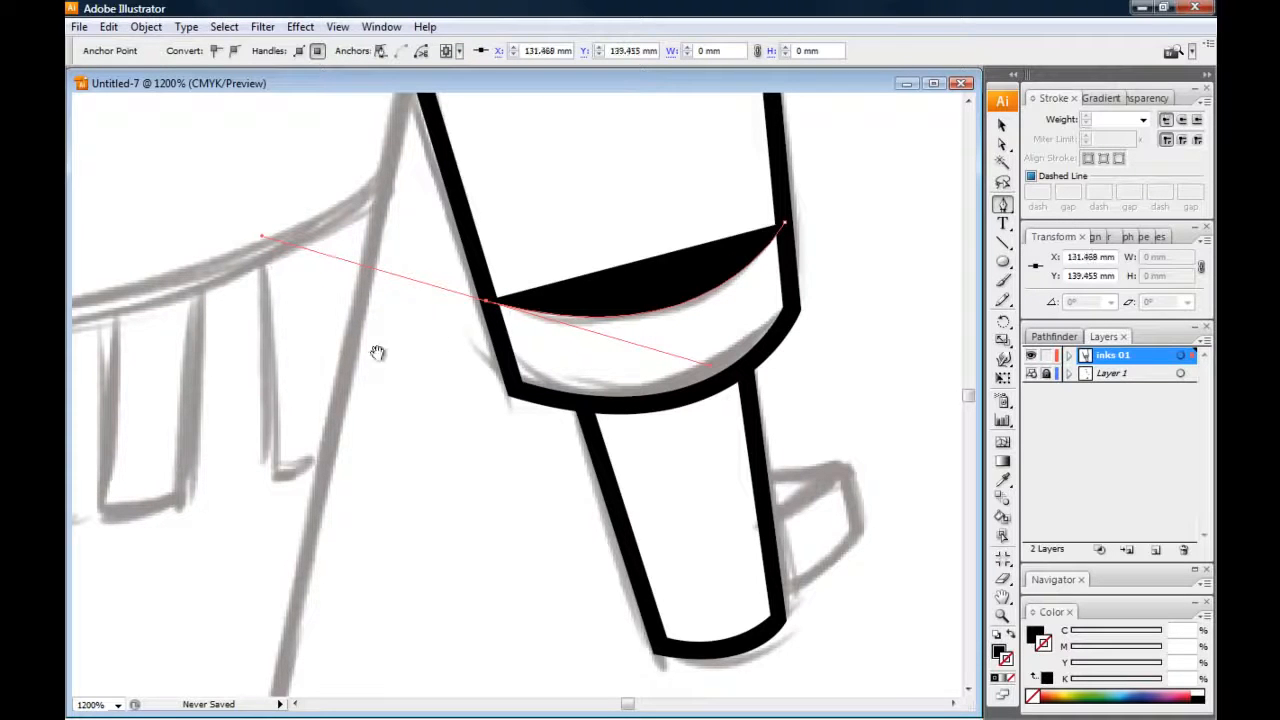
# Close the cuff band shape with an upper curve back to its starting point, forming a thin line that tapers to the right
pyautogui.moveTo(377, 354); pyautogui.dragTo(389, 398)
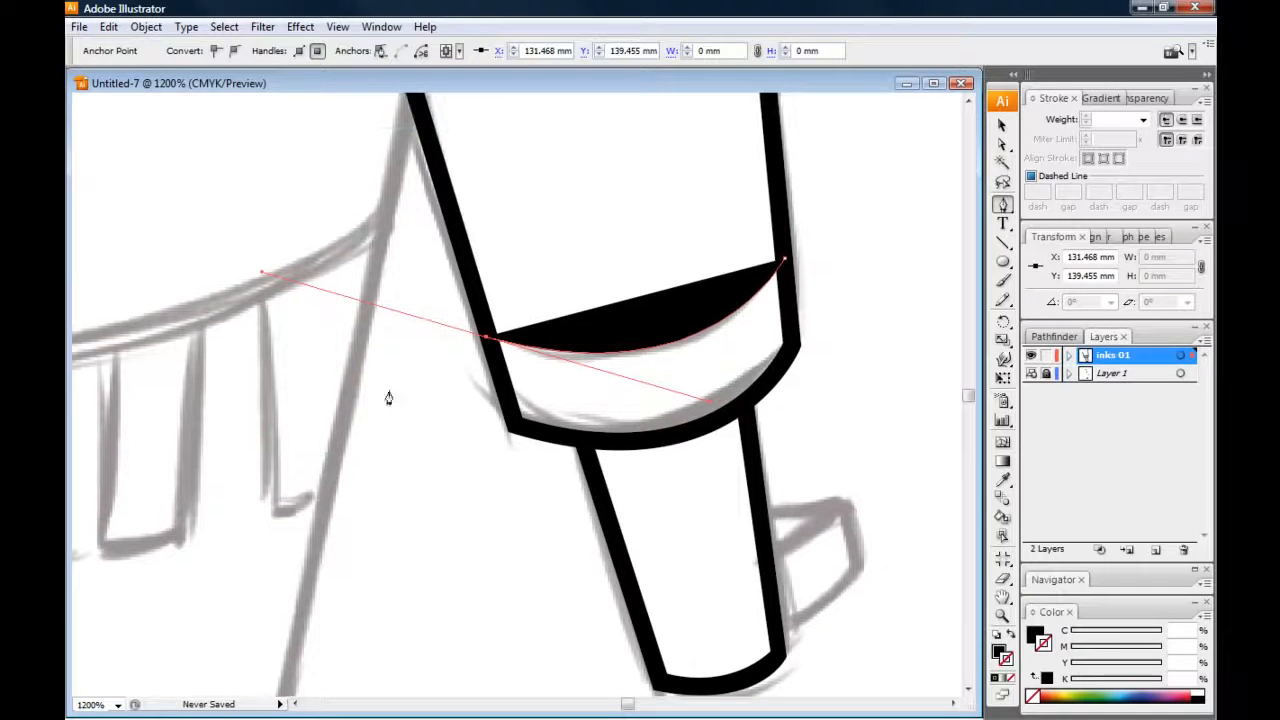
pyautogui.click(485, 340)
pyautogui.click(480, 322)
pyautogui.moveTo(453, 361); pyautogui.dragTo(417, 434)
pyautogui.moveTo(689, 266); pyautogui.dragTo(655, 325)
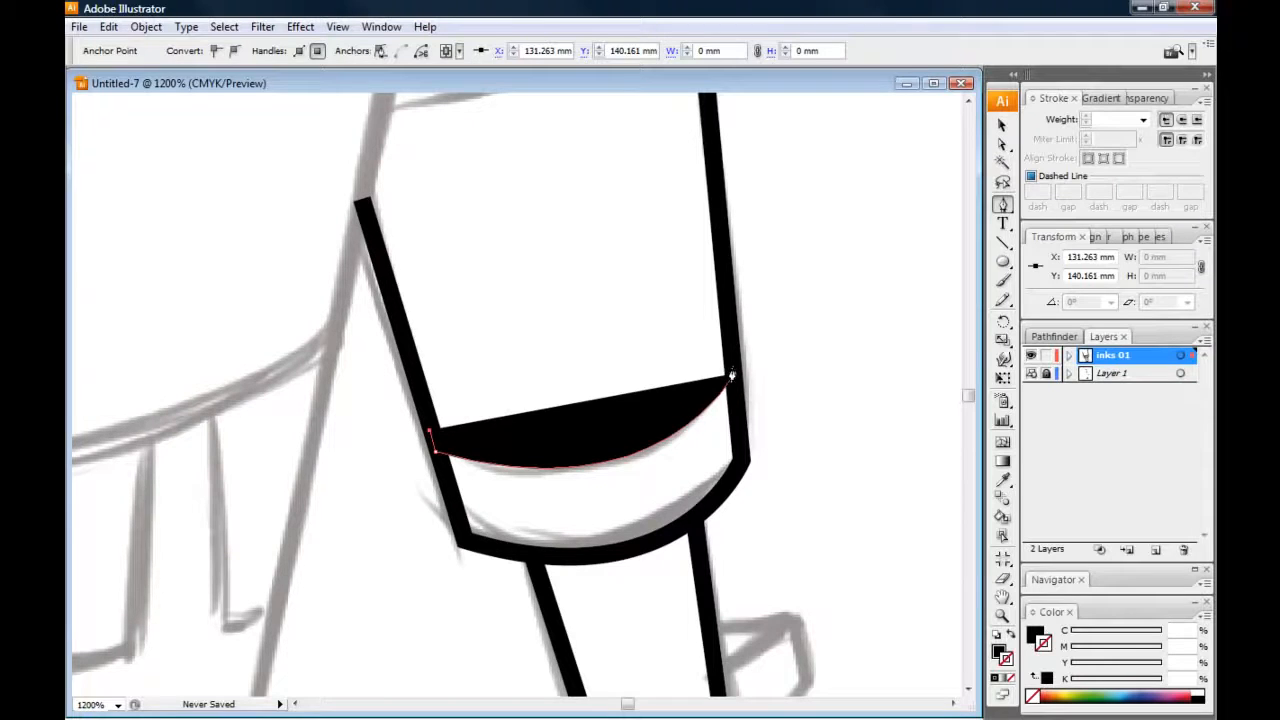
pyautogui.moveTo(732, 374); pyautogui.dragTo(852, 213)
pyautogui.click(732, 374)
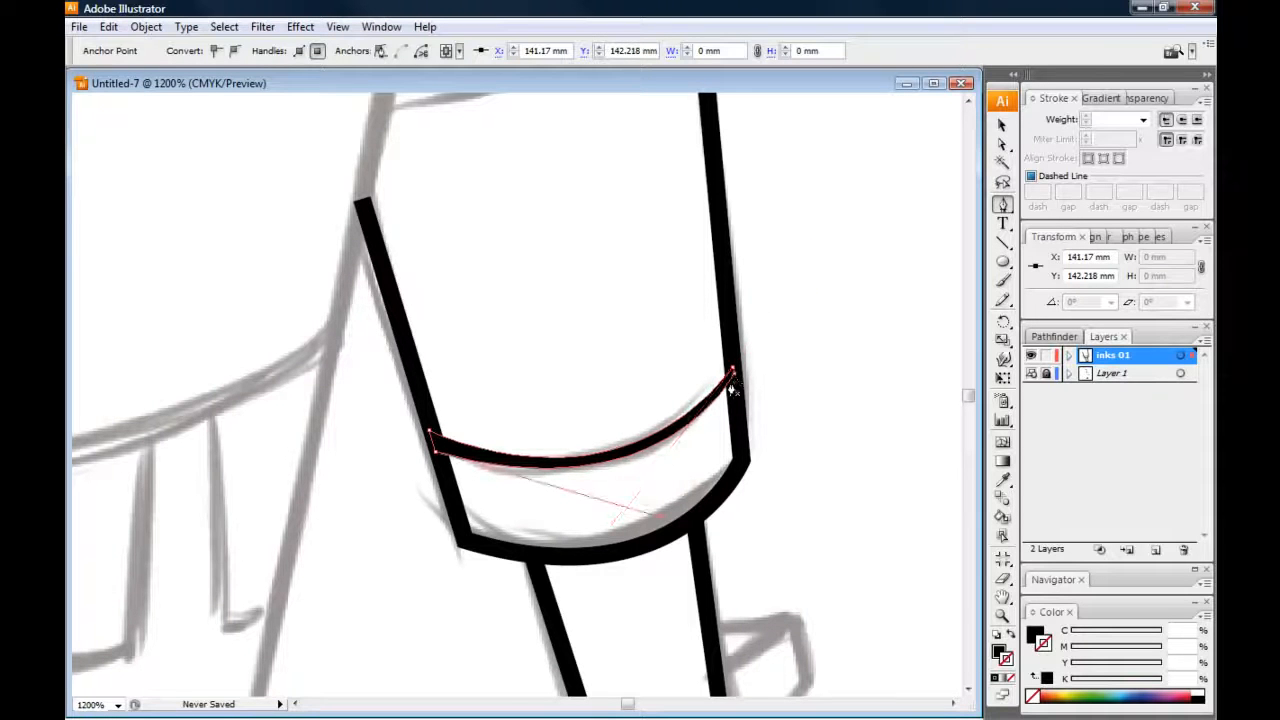
# Deselect the cuff band line and hide the Layer 1 sketch to review the inked arm at 400% zoom
pyautogui.click(1002, 124)
pyautogui.click(957, 114)
pyautogui.hotkey('ctrl', '-')
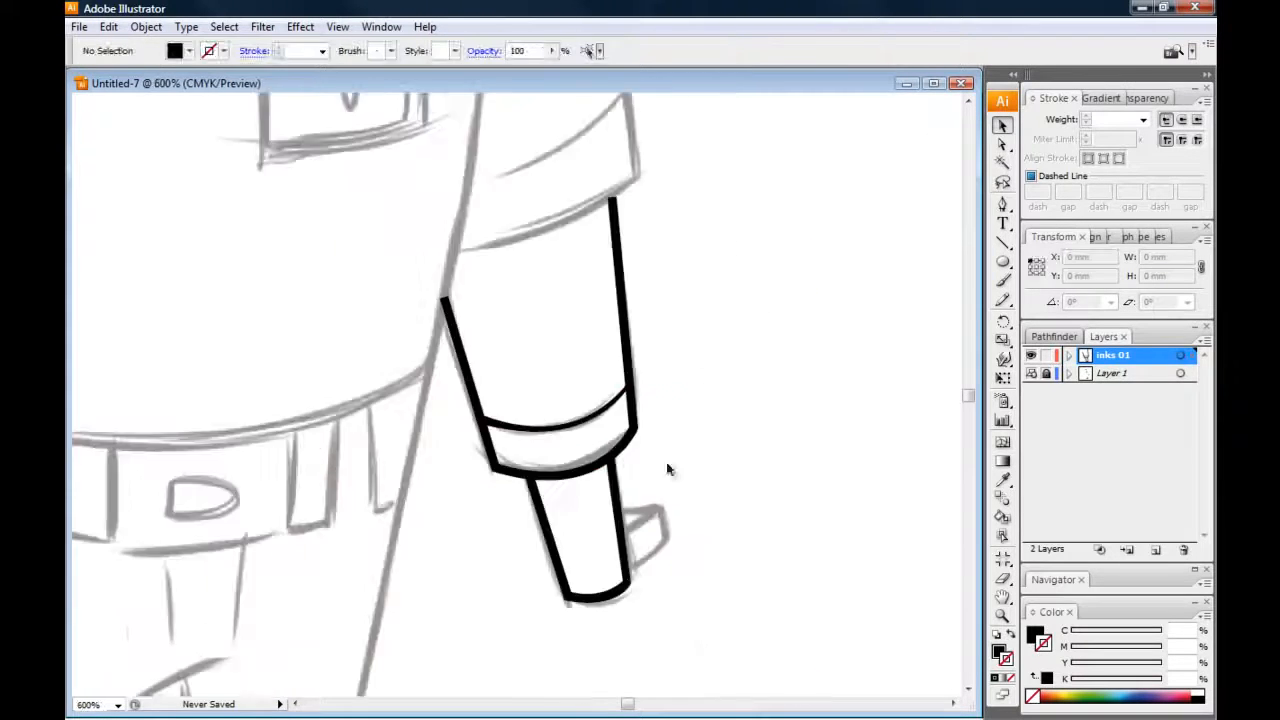
pyautogui.click(1031, 373)
pyautogui.hotkey('ctrl', '-')
pyautogui.scroll(-1, 376, 456)
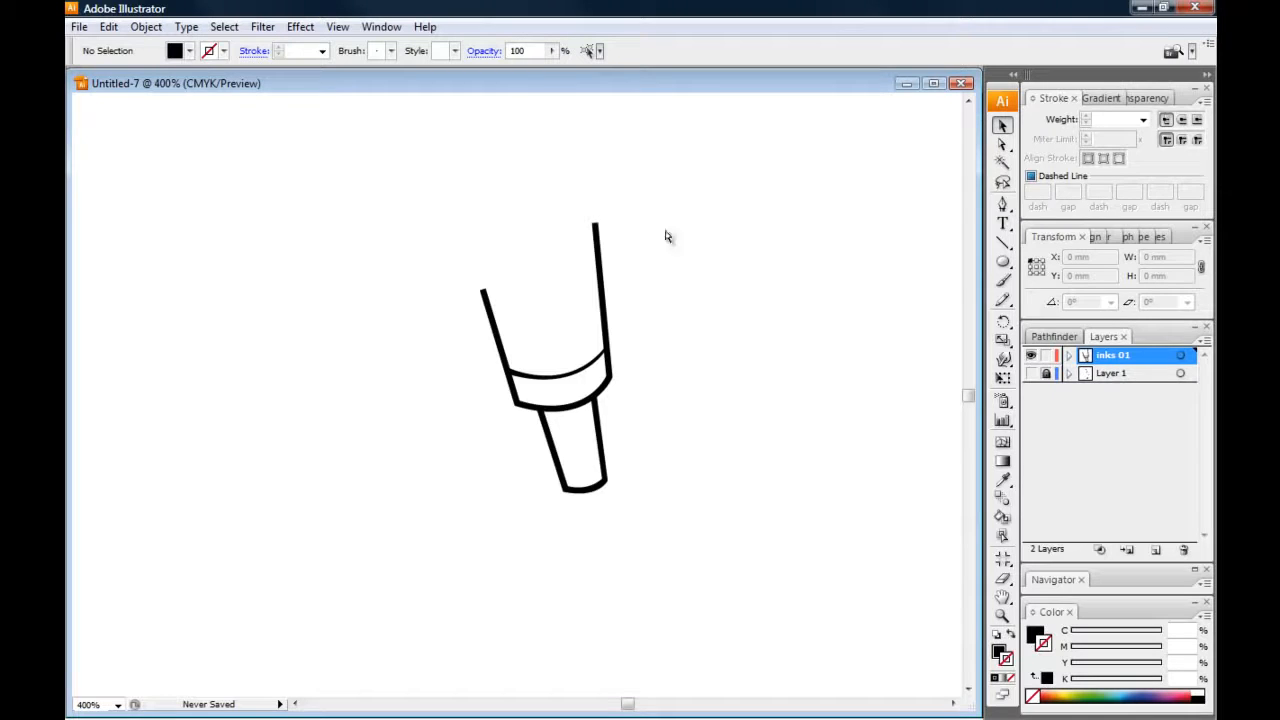
# Swap to no fill with a 1 pt black stroke and draw a curved Pen line across the upper part of the hand
pyautogui.hotkey('ctrl', '+')
pyautogui.click(1003, 204)
pyautogui.click(1011, 636)
pyautogui.hotkey('ctrl', '+')
pyautogui.hotkey('ctrl', '+')
pyautogui.moveTo(491, 443); pyautogui.dragTo(382, 346)
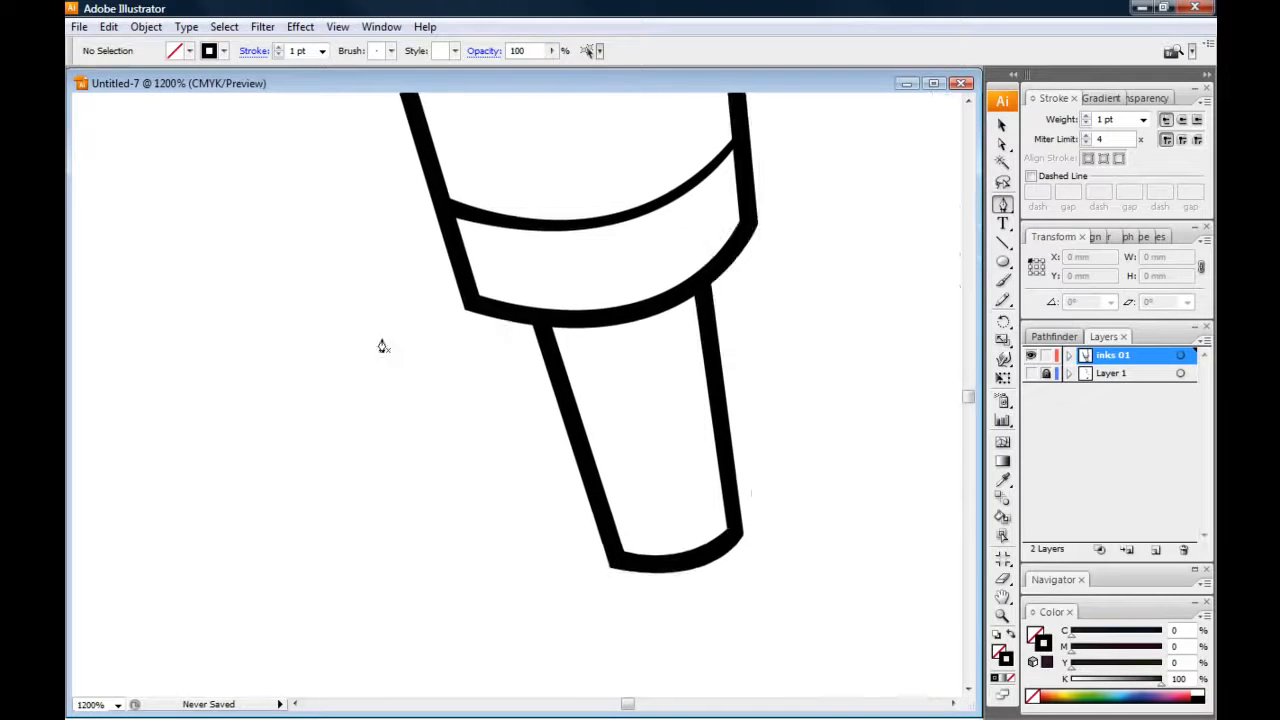
pyautogui.click(708, 355)
pyautogui.moveTo(562, 386); pyautogui.dragTo(458, 357)
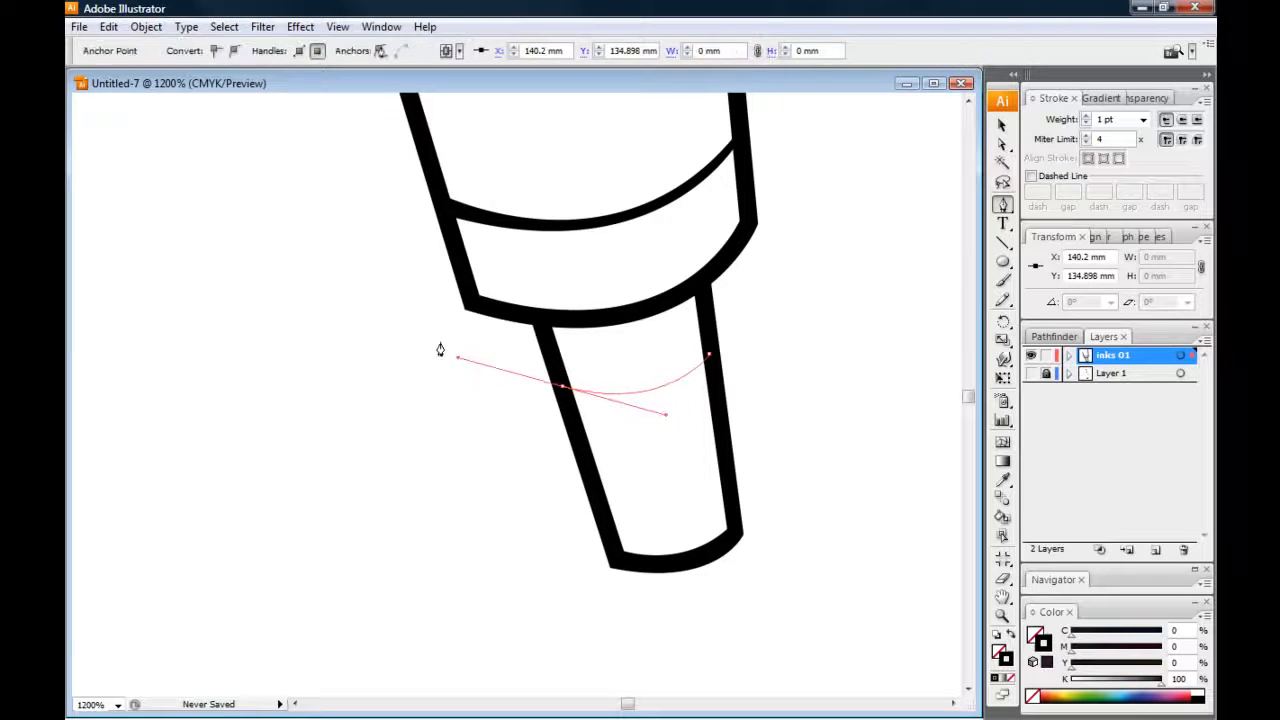
# Deselect the curved hand line and examine the inked forearm and hand at 400% and 600% zoom
pyautogui.click(1001, 126)
pyautogui.click(846, 141)
pyautogui.hotkey('ctrl', '-')
pyautogui.hotkey('ctrl', '-')
pyautogui.hotkey('ctrl', '-')
pyautogui.hotkey('ctrl', '-')
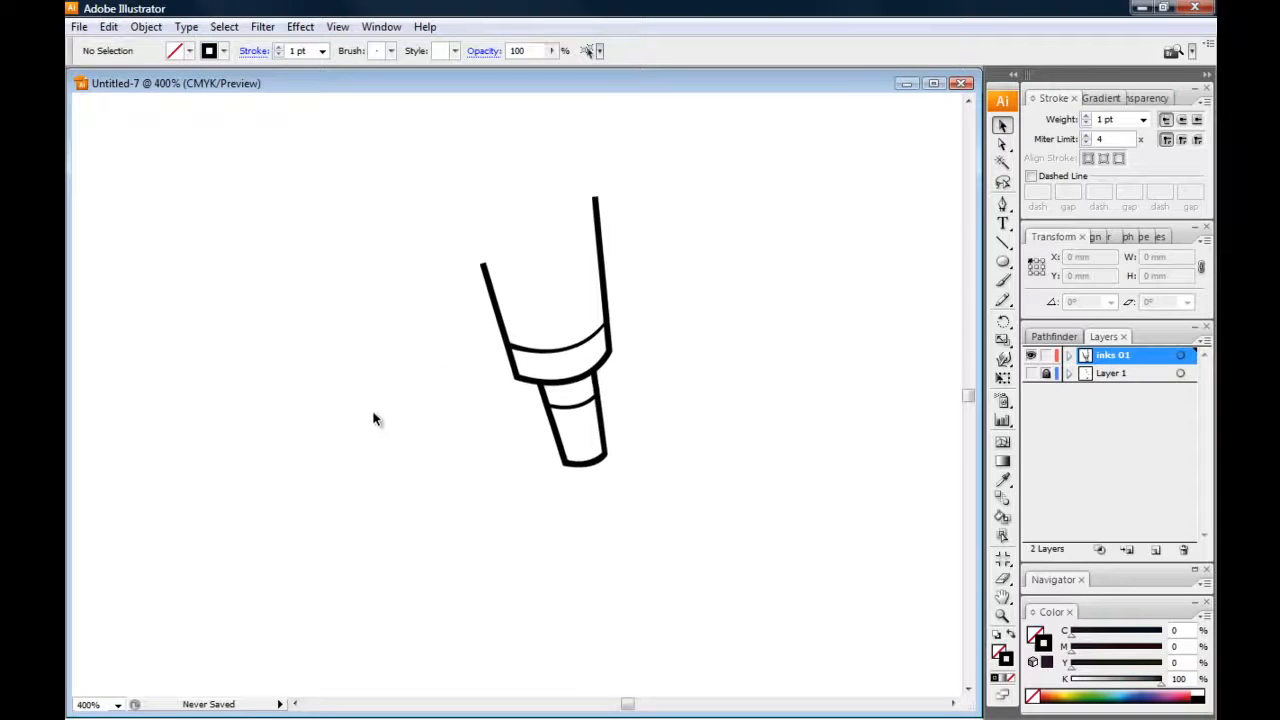
pyautogui.hotkey('ctrl', '+')
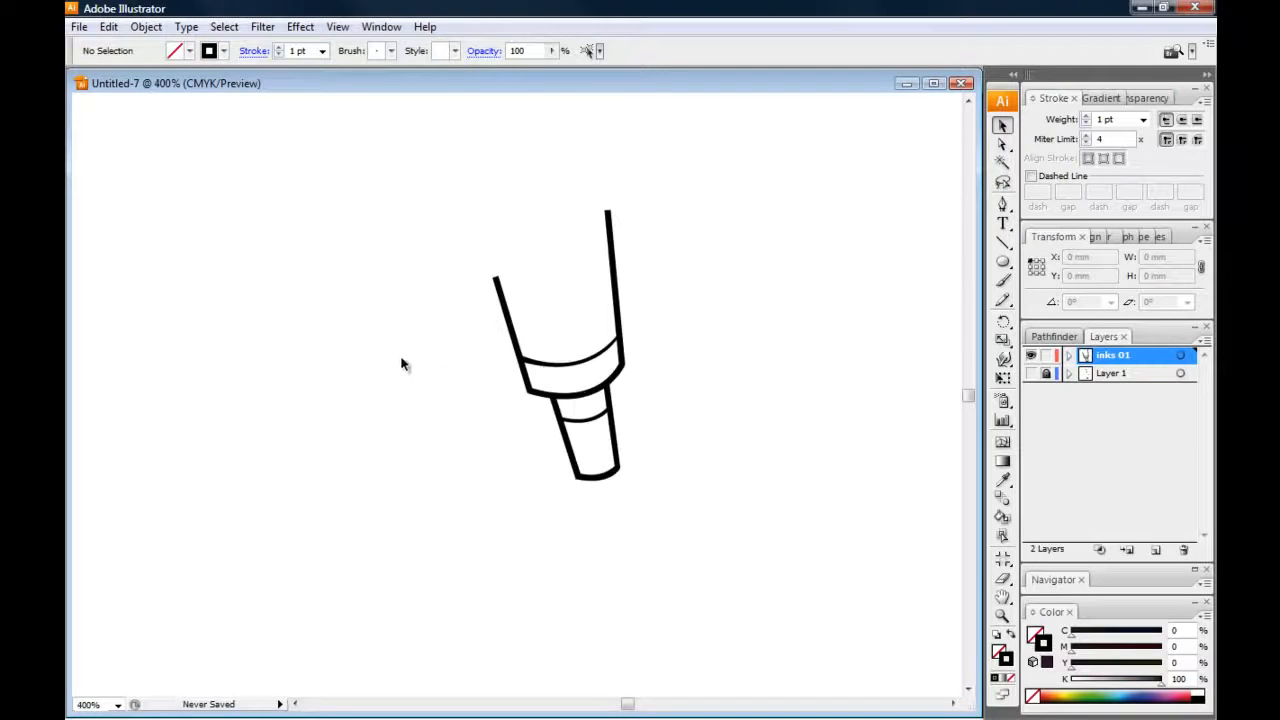
pyautogui.hotkey('ctrl', '+')
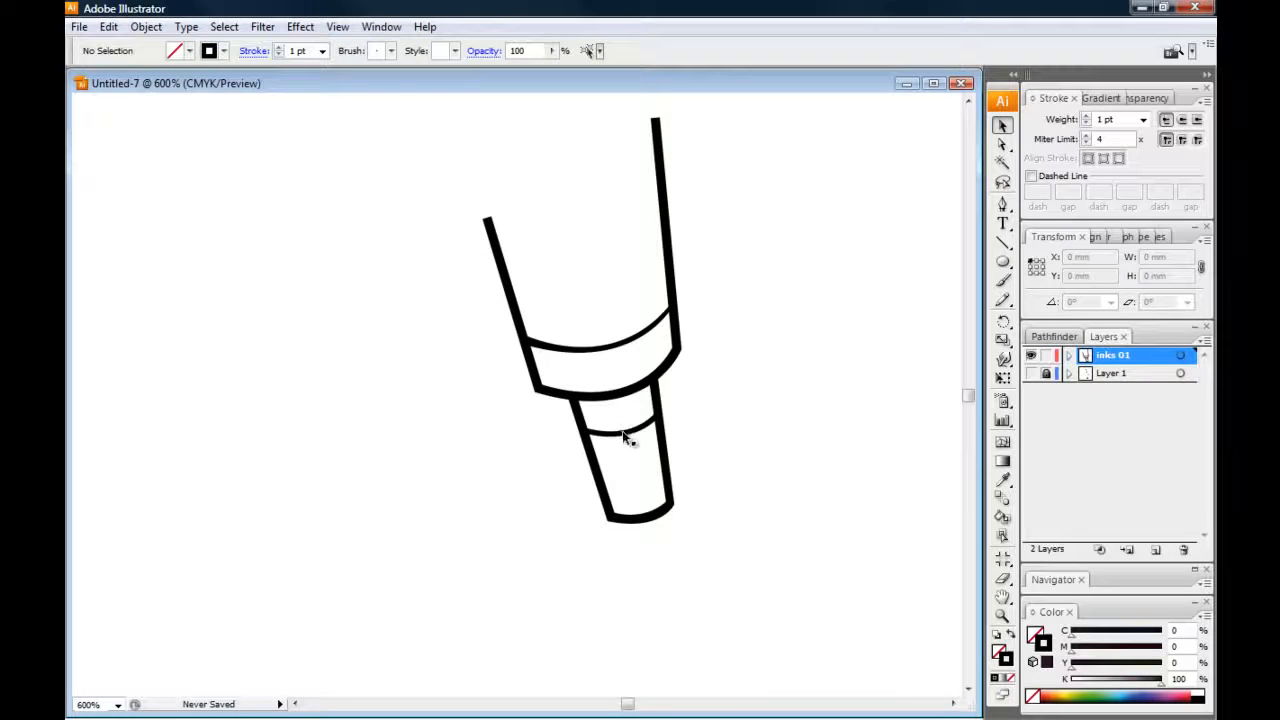
# Show the Layer 1 sketch again and examine the cyborg's head, torso, sleeves and other arm against the inked forearm
pyautogui.hotkey('ctrl', '-')
pyautogui.hotkey('ctrl', '-')
pyautogui.click(1031, 373)
pyautogui.hotkey('ctrl', '-')
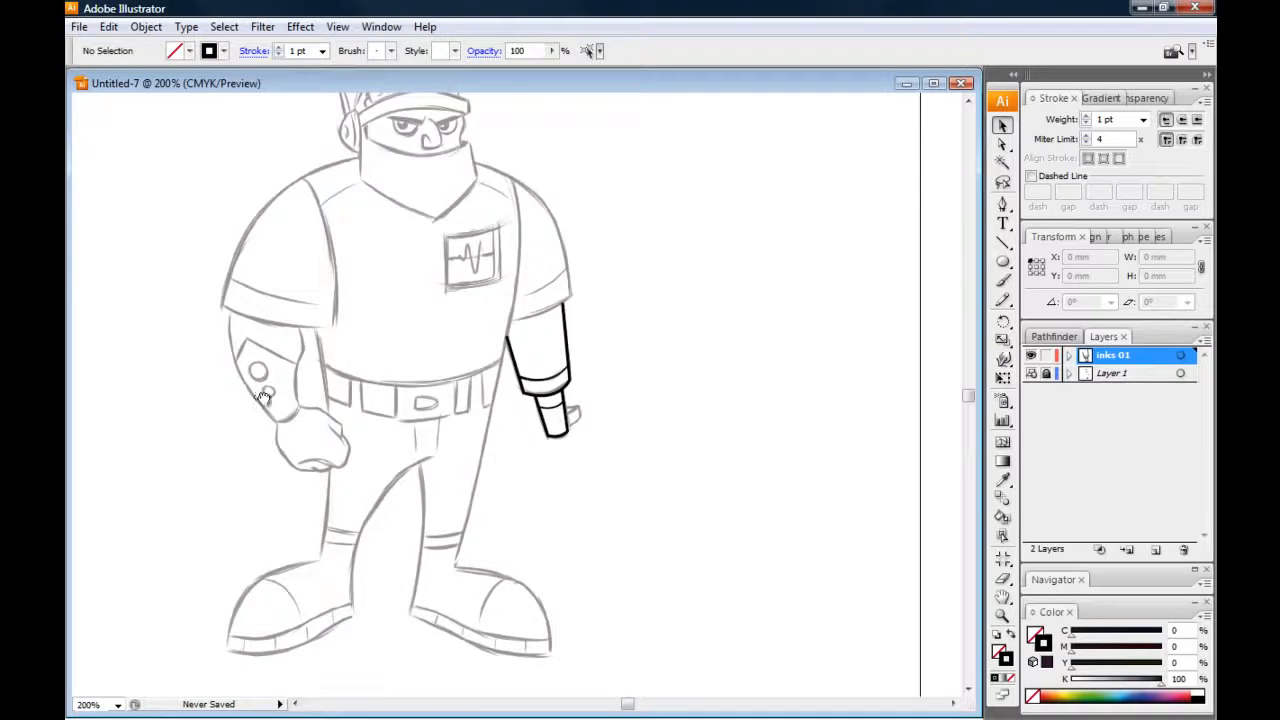
pyautogui.moveTo(276, 396); pyautogui.dragTo(416, 411)
pyautogui.moveTo(283, 390); pyautogui.dragTo(310, 412)
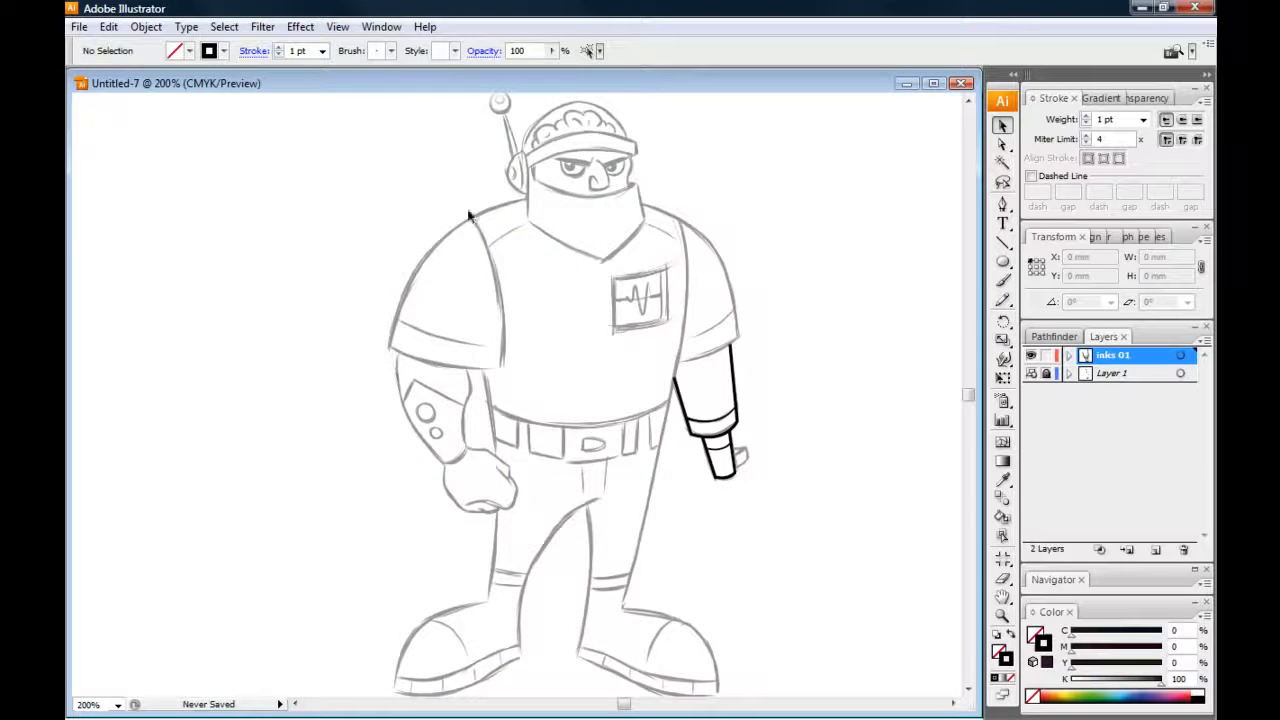
pyautogui.moveTo(516, 155); pyautogui.dragTo(515, 189)
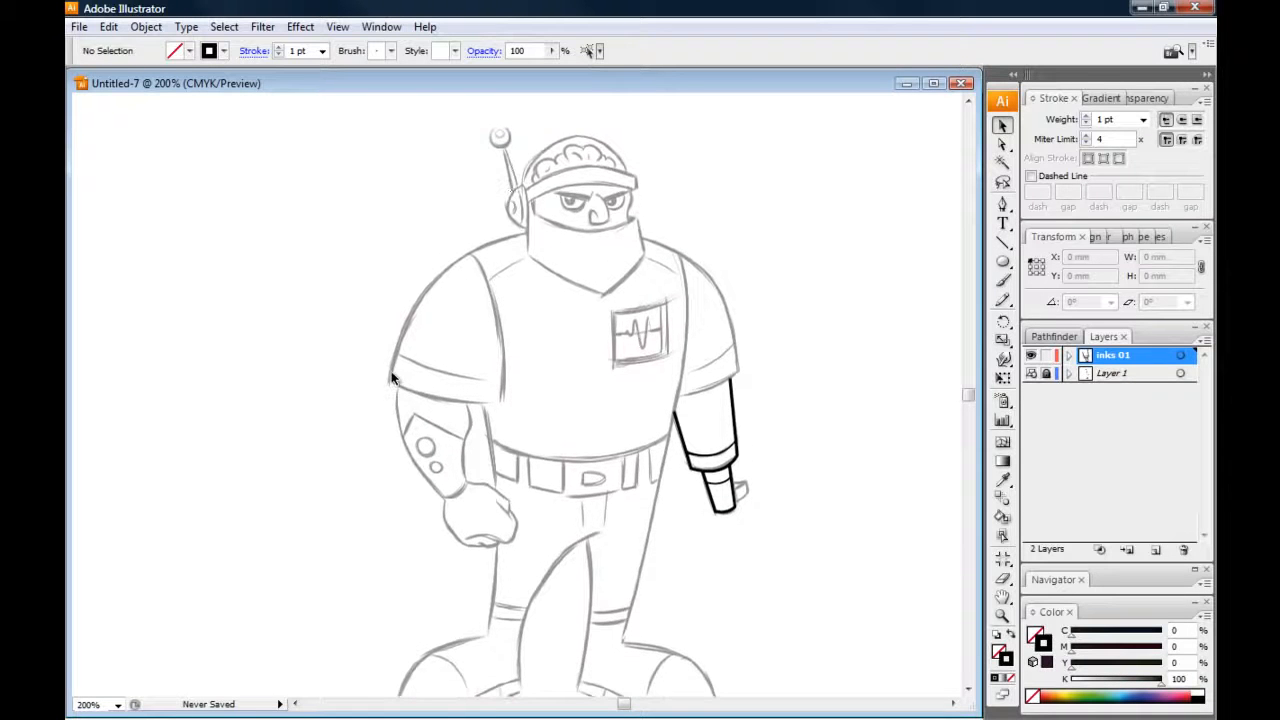
pyautogui.hotkey('ctrl', '+')
pyautogui.moveTo(426, 258); pyautogui.dragTo(420, 422)
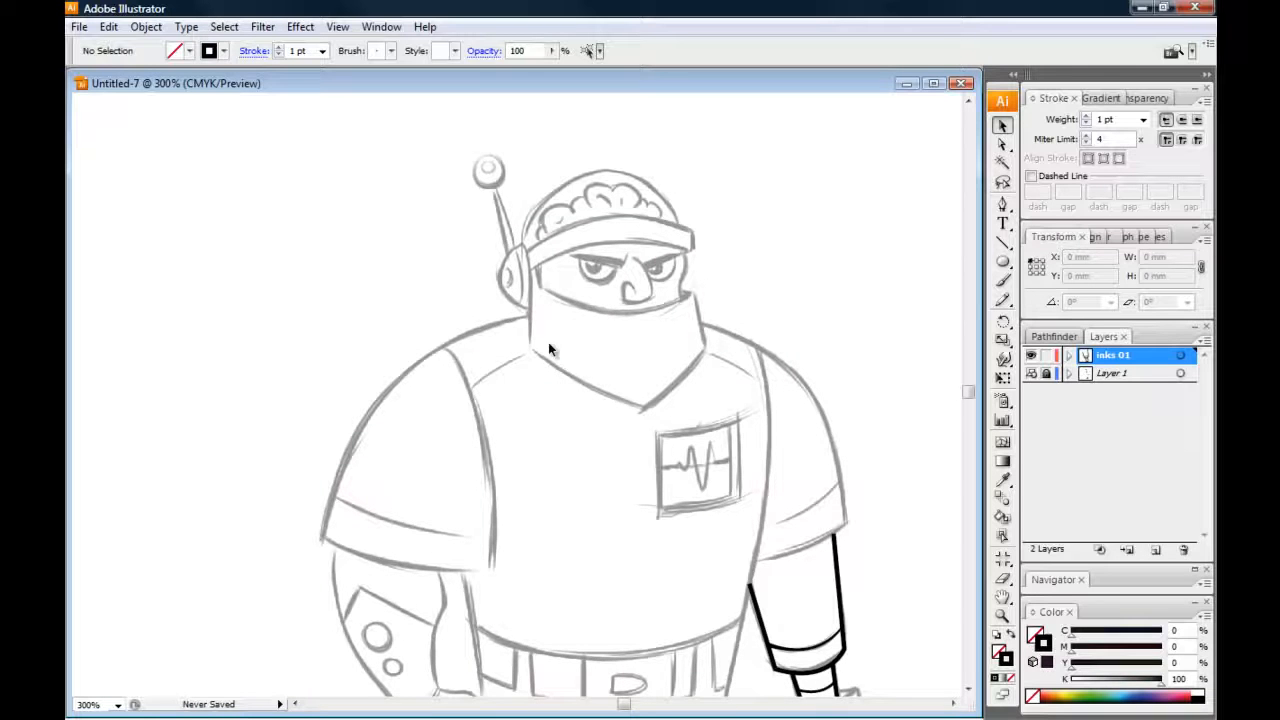
pyautogui.moveTo(432, 479); pyautogui.dragTo(384, 308)
pyautogui.scroll(-1, 384, 308)
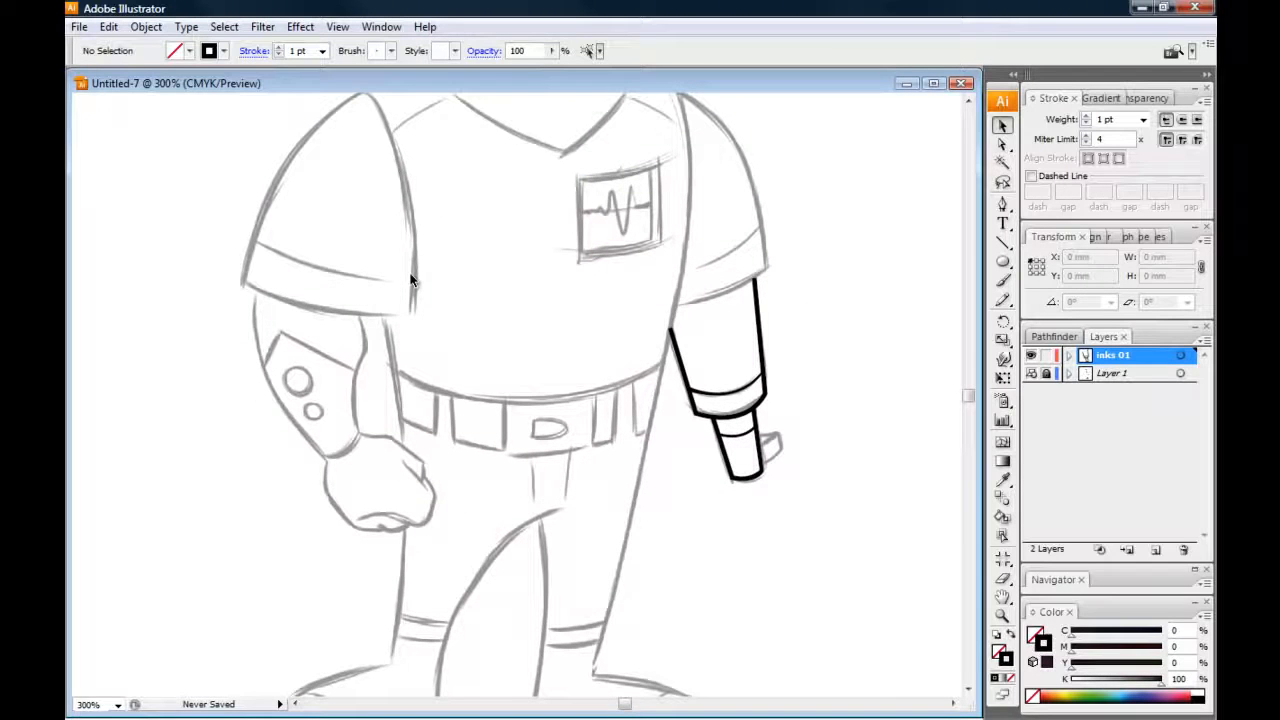